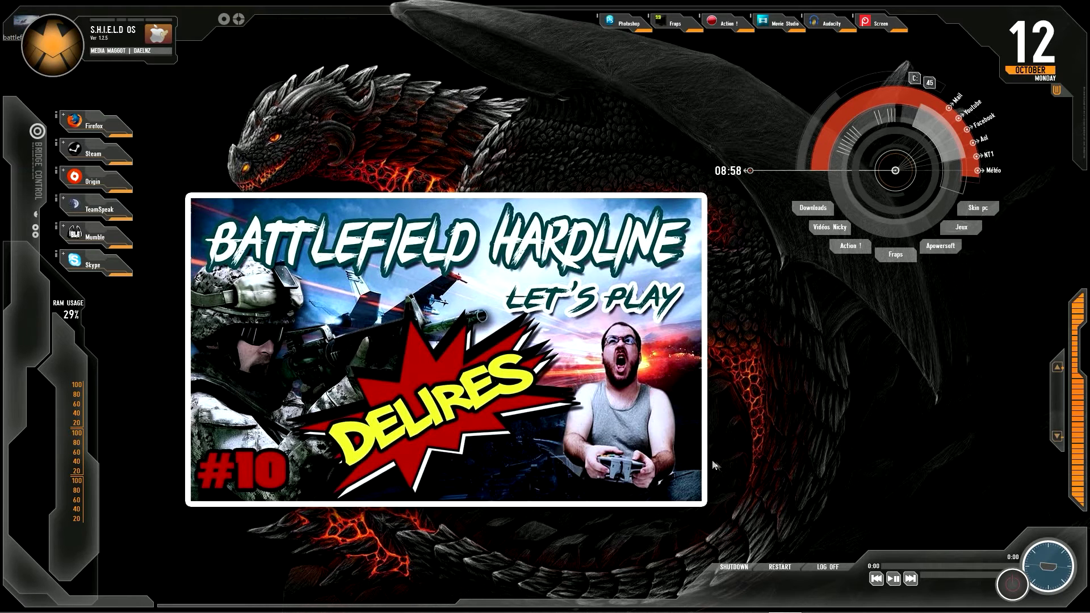
- Launch Photoshop and create a new document named Miniature, 1366 pixels wide by 768 pixels high
{"action": "left_click", "coordinate": [627, 28]}
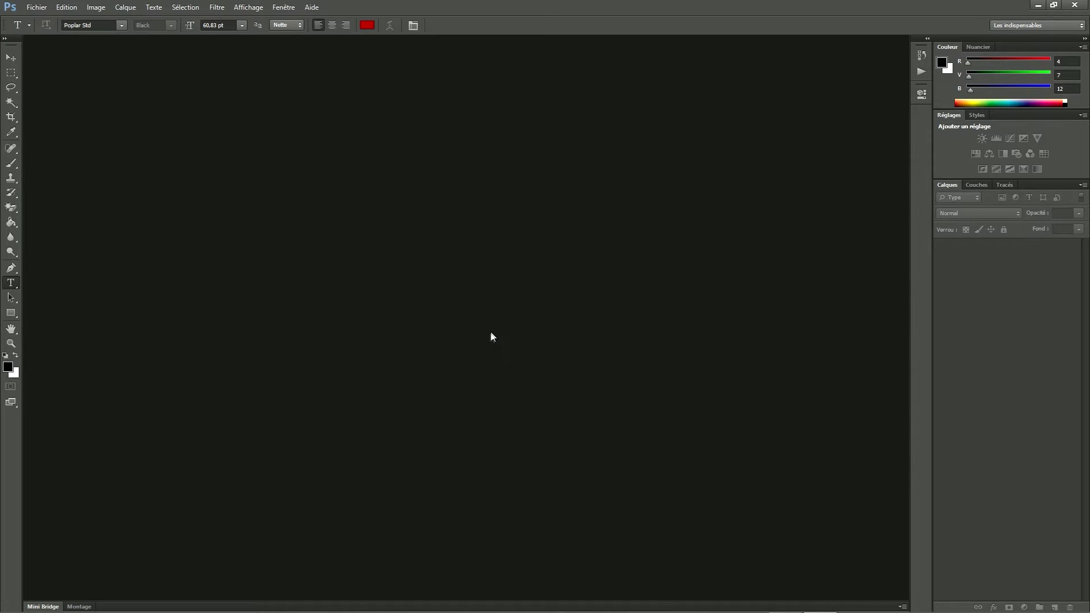
{"action": "left_click", "coordinate": [36, 8]}
{"action": "left_click", "coordinate": [42, 18]}
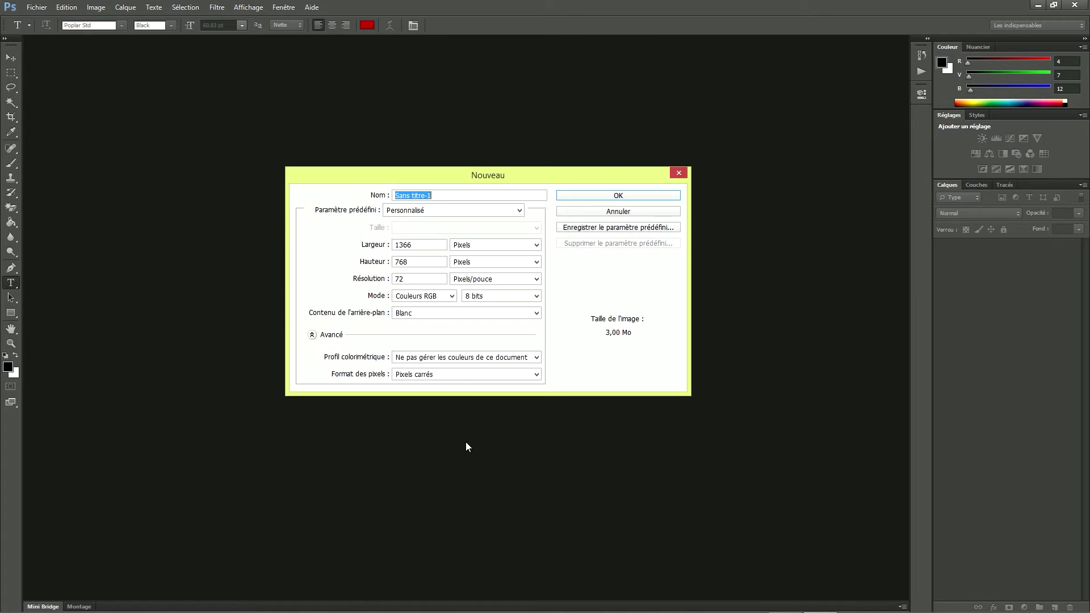
{"action": "type", "text": "Miniature"}
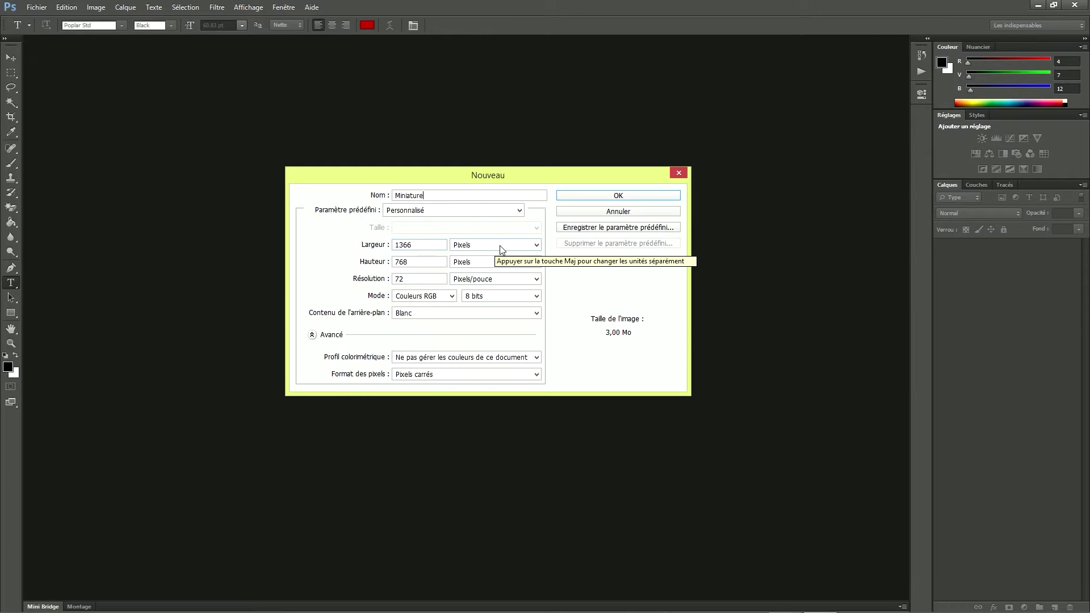
{"action": "left_click", "coordinate": [535, 246]}
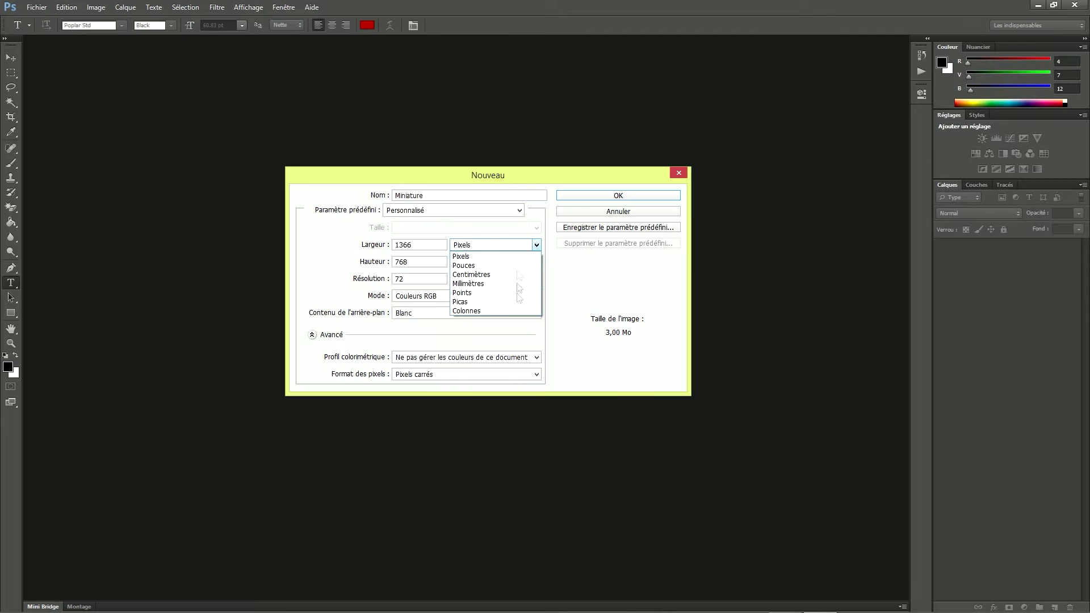
{"action": "left_click", "coordinate": [531, 247]}
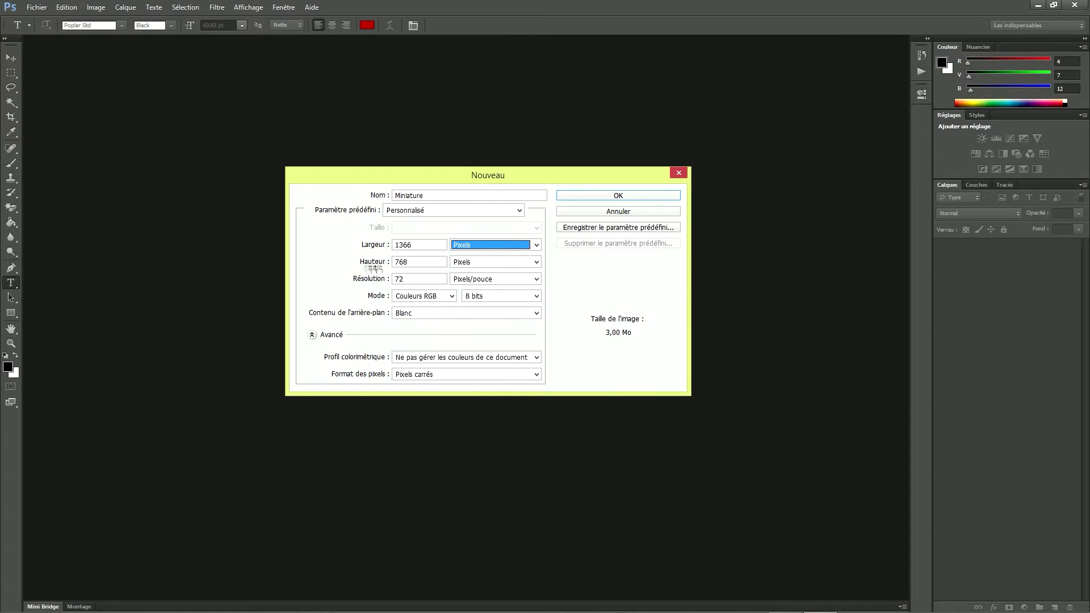
{"action": "left_click", "coordinate": [504, 265]}
{"action": "left_click", "coordinate": [502, 264]}
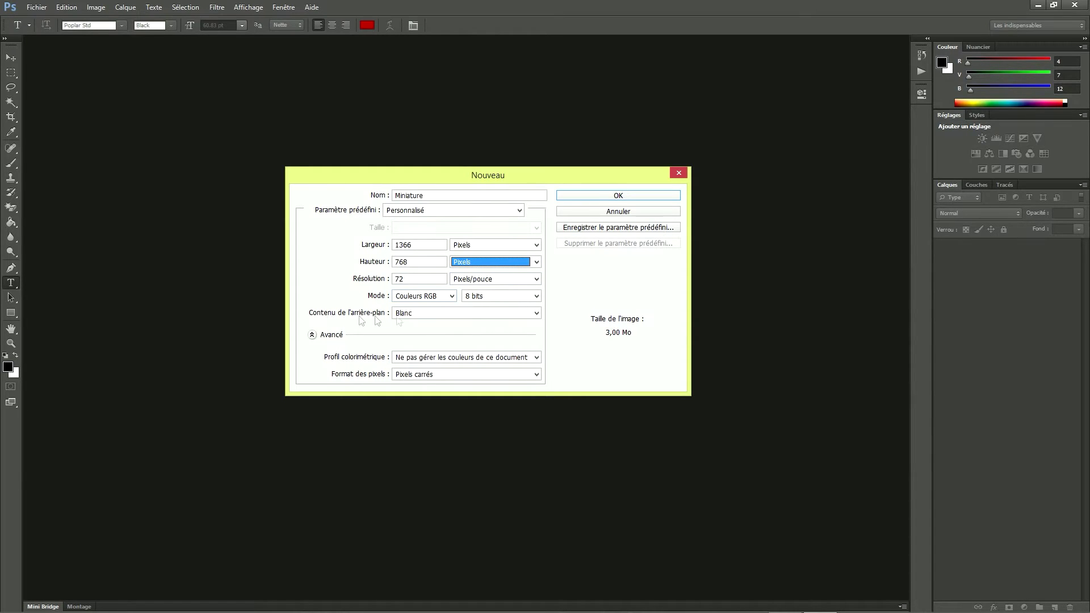
{"action": "left_click", "coordinate": [610, 200]}
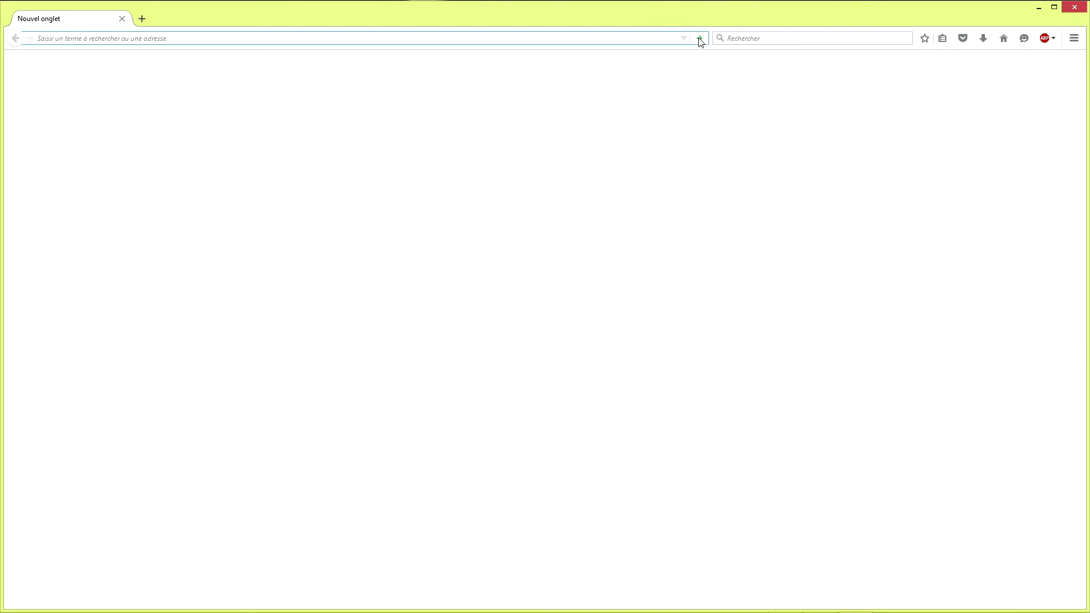
- Search Google Images for "texture battlefield" and open the TechHive page of the fighter-jet picture
{"action": "left_click", "coordinate": [787, 37]}
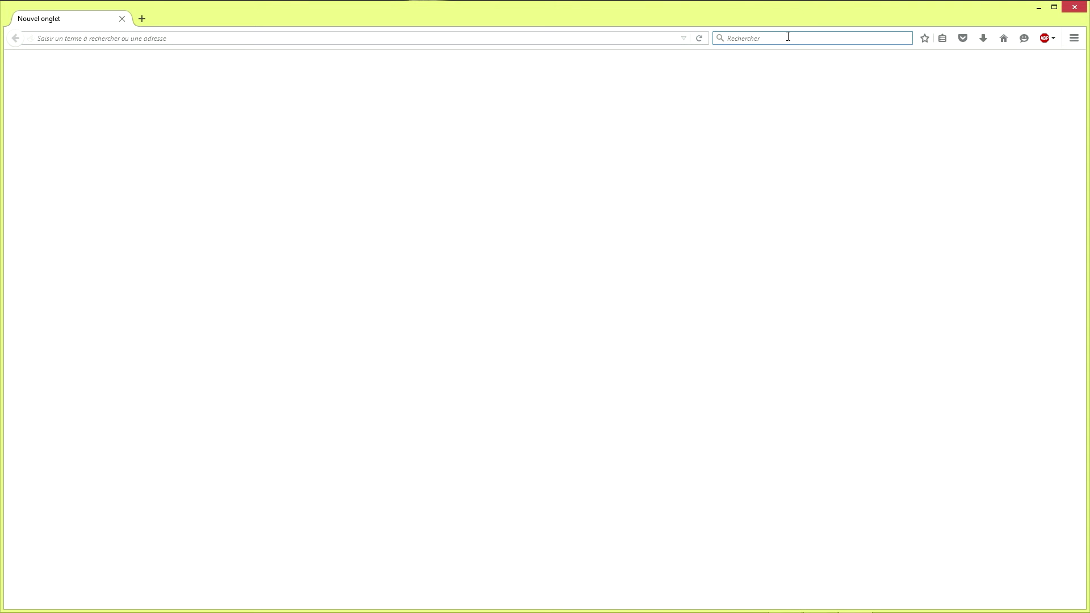
{"action": "type", "text": "texture"}
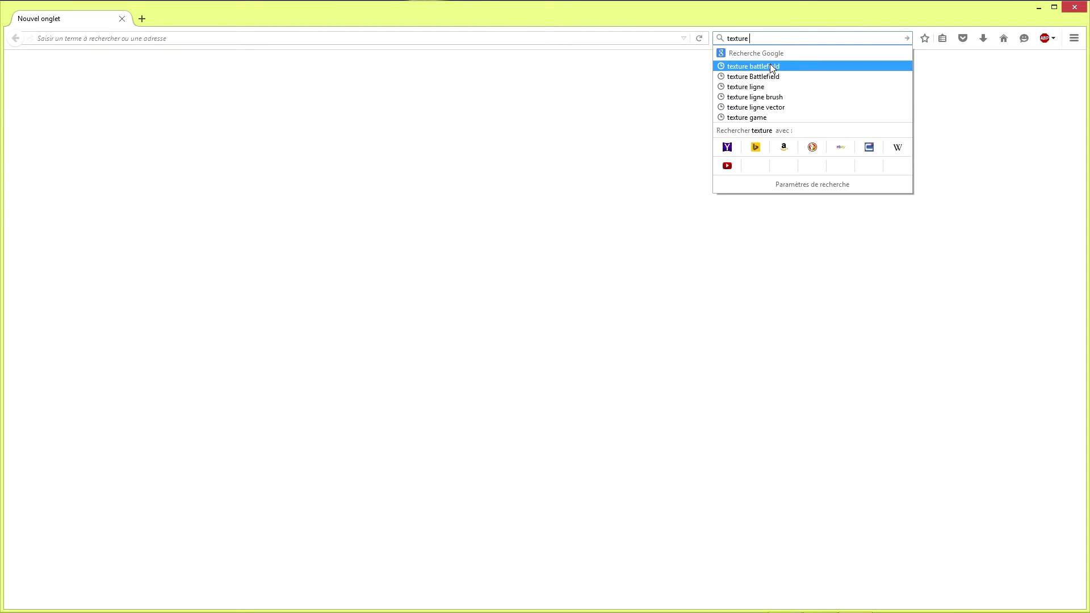
{"action": "left_click", "coordinate": [772, 66]}
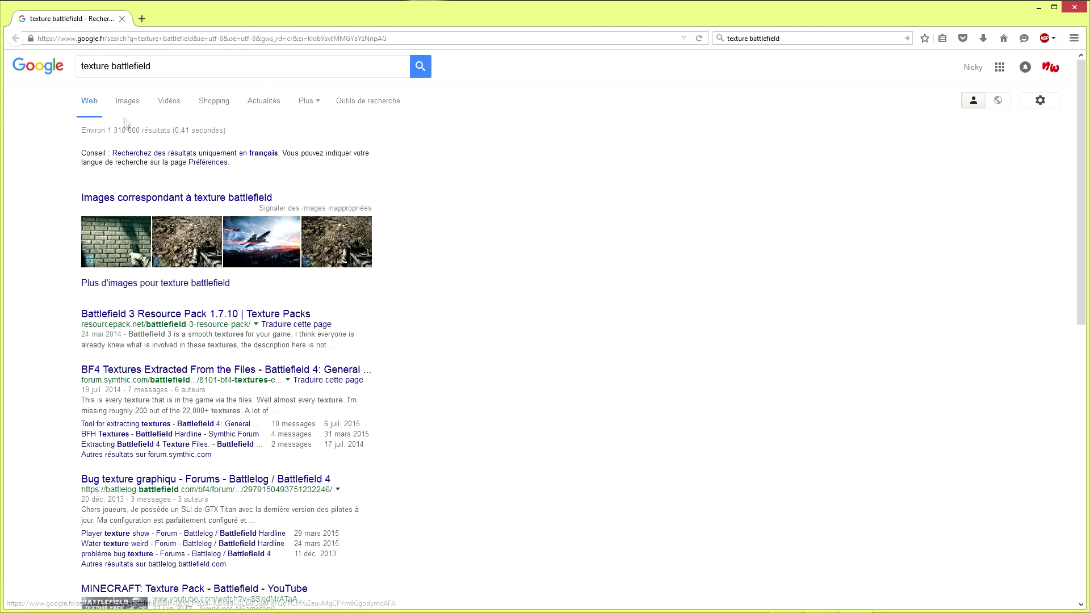
{"action": "left_click", "coordinate": [125, 105]}
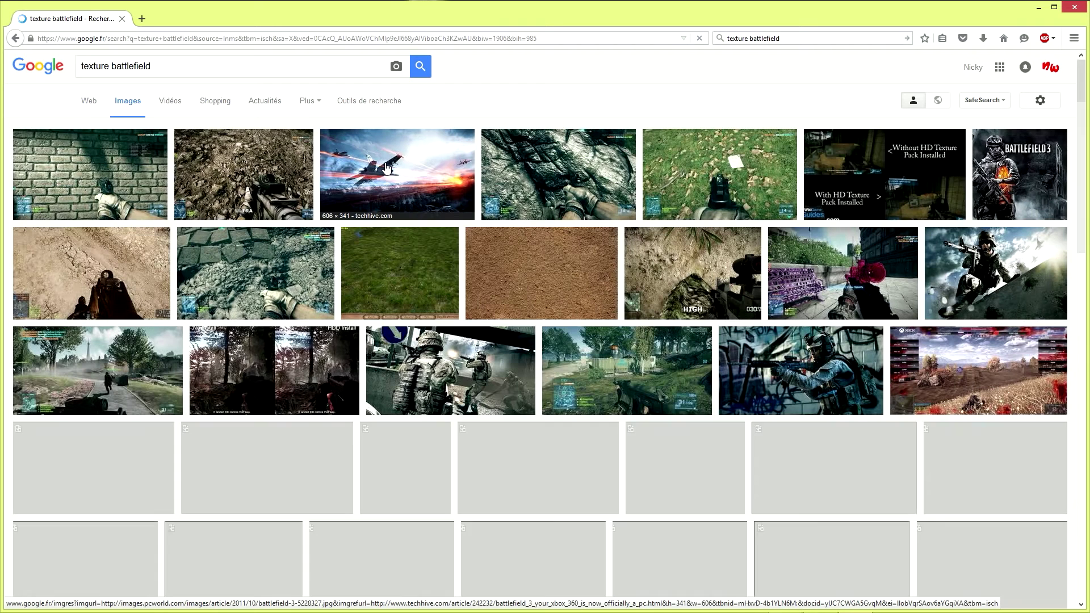
{"action": "left_click", "coordinate": [413, 188]}
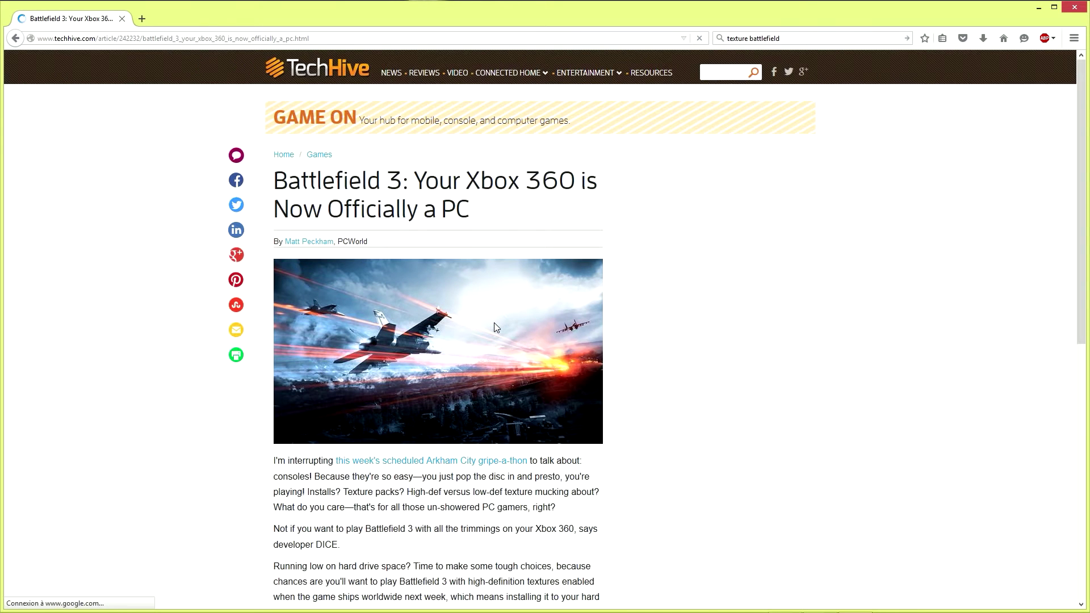
- Save the article's fighter-jet image to the desktop as battlefield-3-5228327.jpg, replacing the existing file
{"action": "right_click", "coordinate": [495, 327]}
{"action": "right_click", "coordinate": [433, 329]}
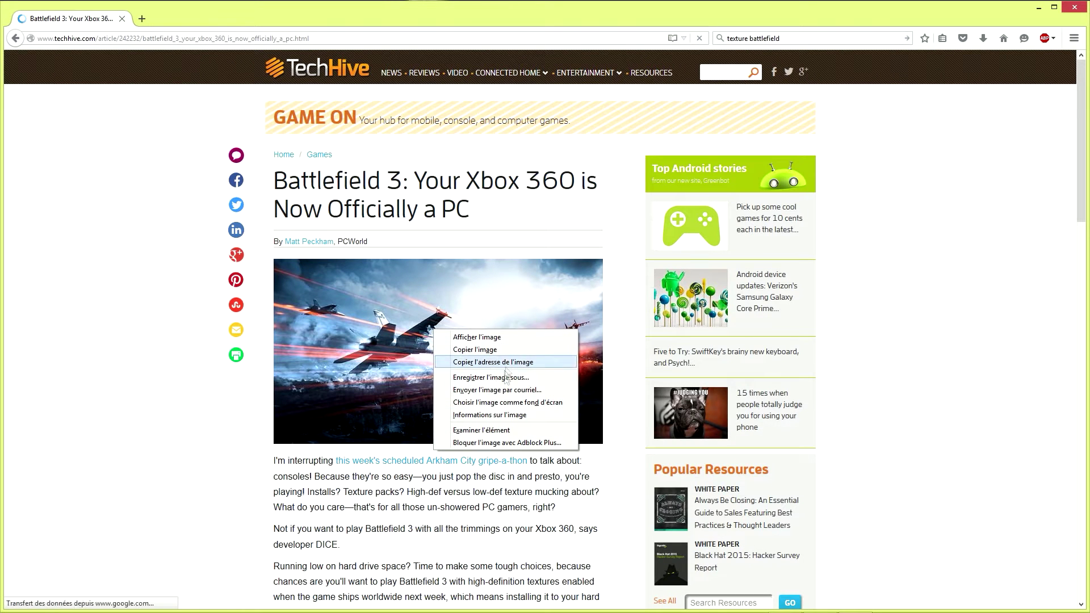
{"action": "left_click", "coordinate": [489, 379]}
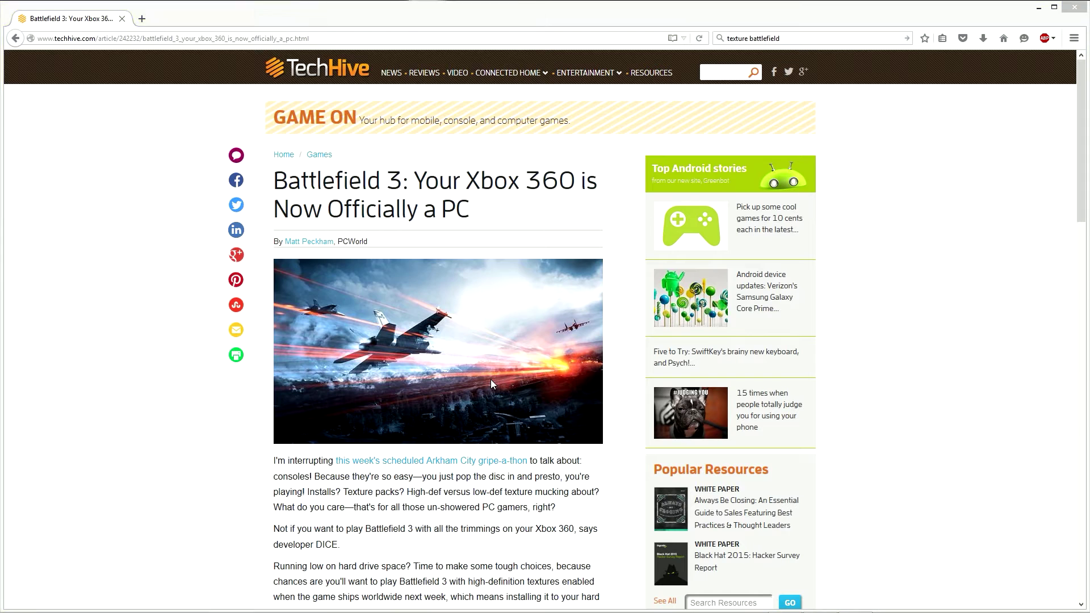
{"action": "left_click", "coordinate": [130, 137]}
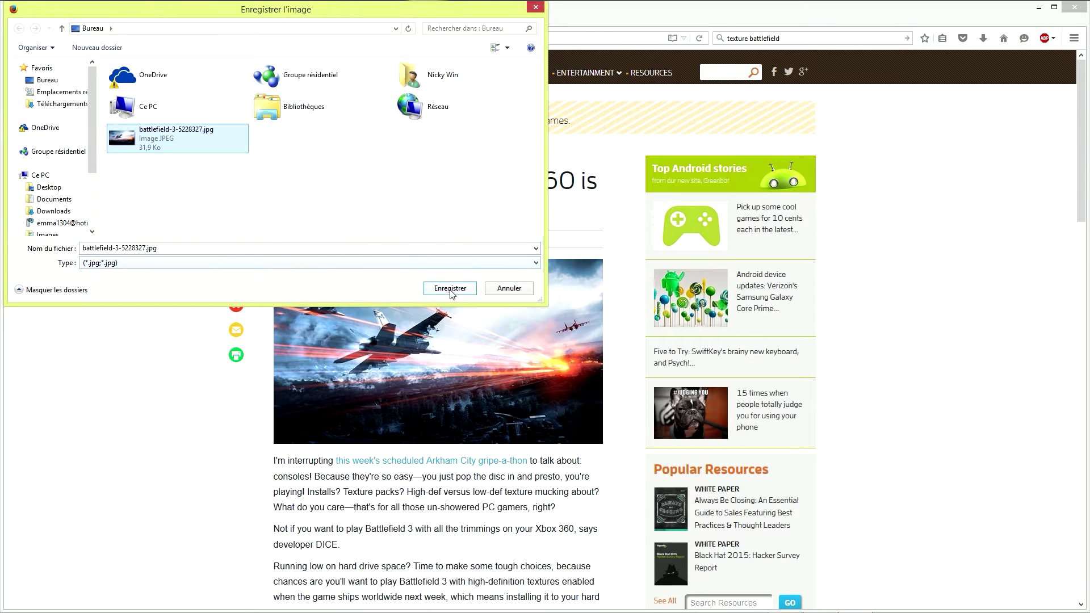
{"action": "left_click", "coordinate": [450, 288]}
{"action": "left_click", "coordinate": [578, 315]}
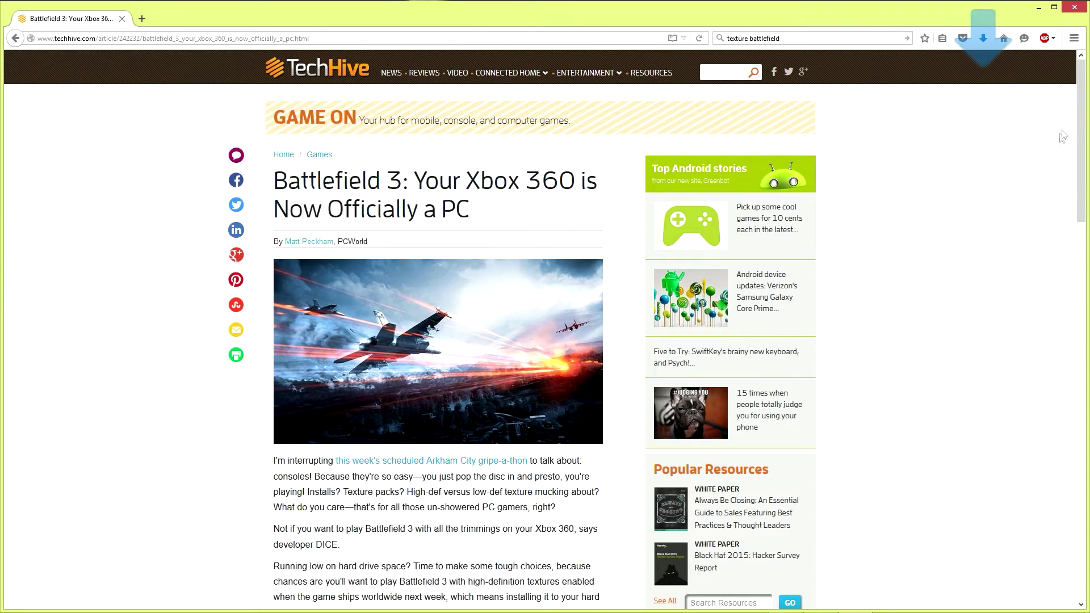
- Switch to Photoshop and place battlefield-3-5228327.jpg from the desktop into the Miniature document
{"action": "left_click", "coordinate": [1038, 8]}
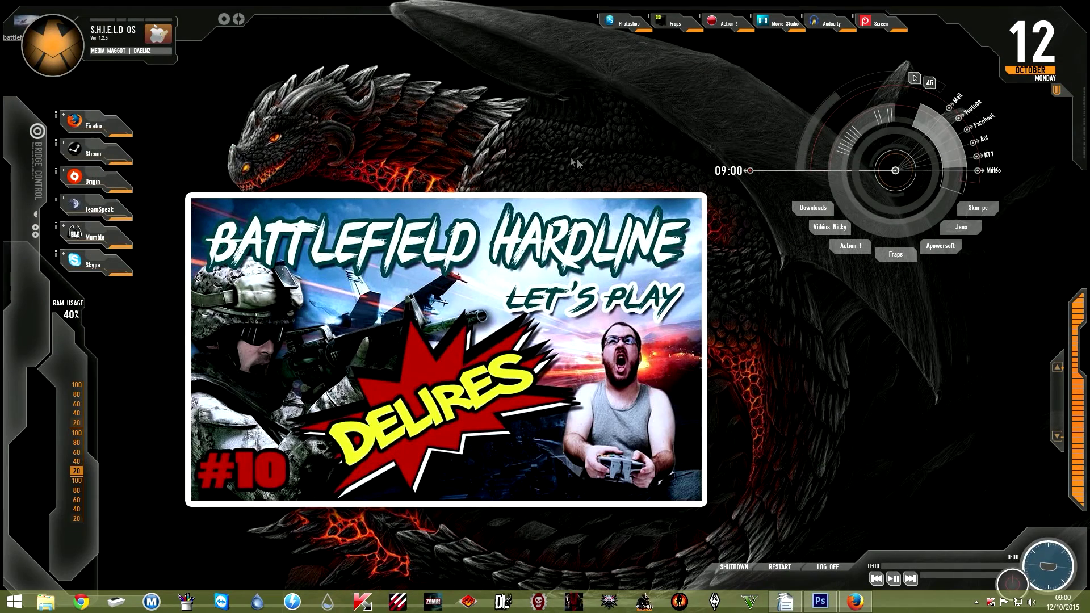
{"action": "left_click", "coordinate": [820, 601]}
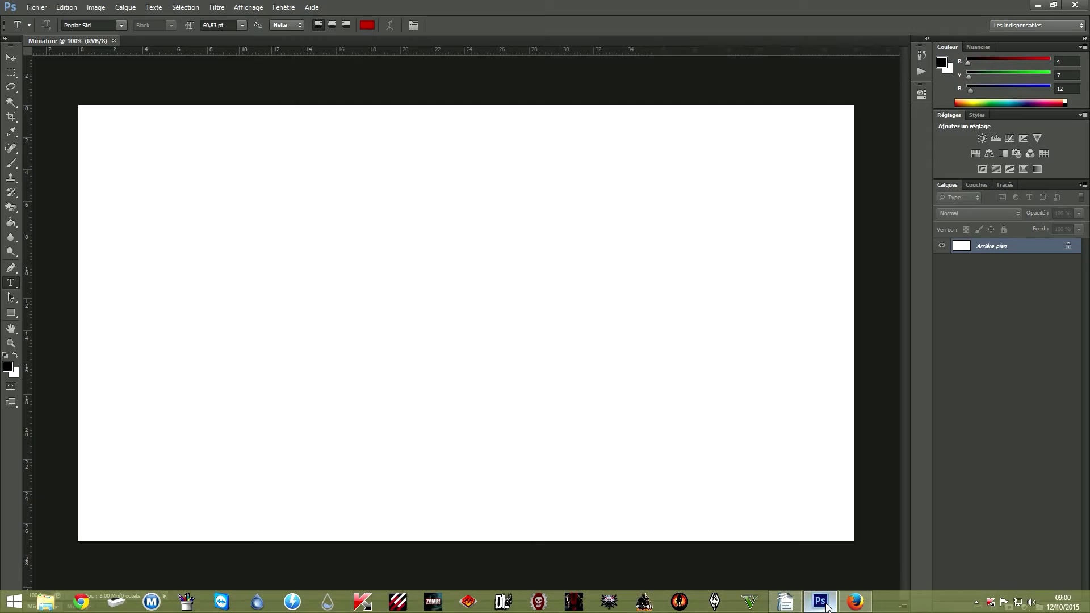
{"action": "left_click", "coordinate": [36, 6]}
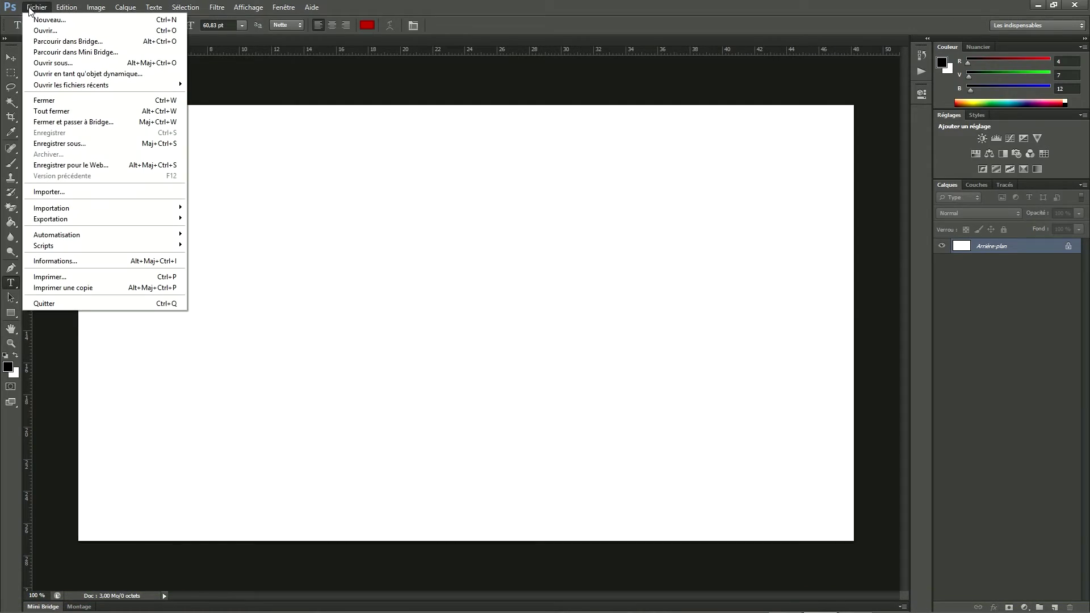
{"action": "left_click", "coordinate": [70, 192]}
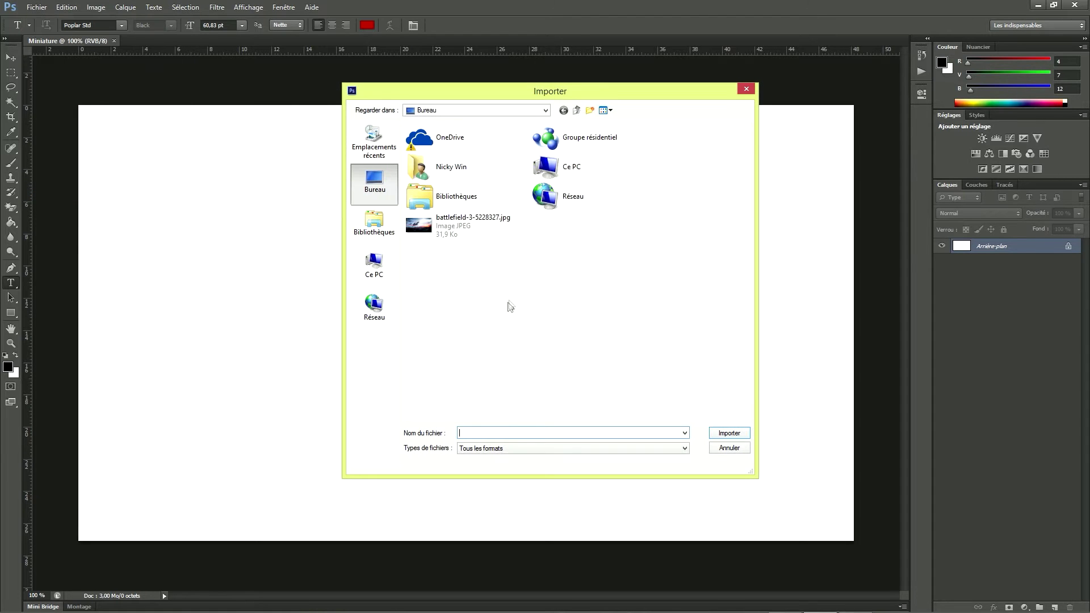
{"action": "left_click", "coordinate": [453, 238]}
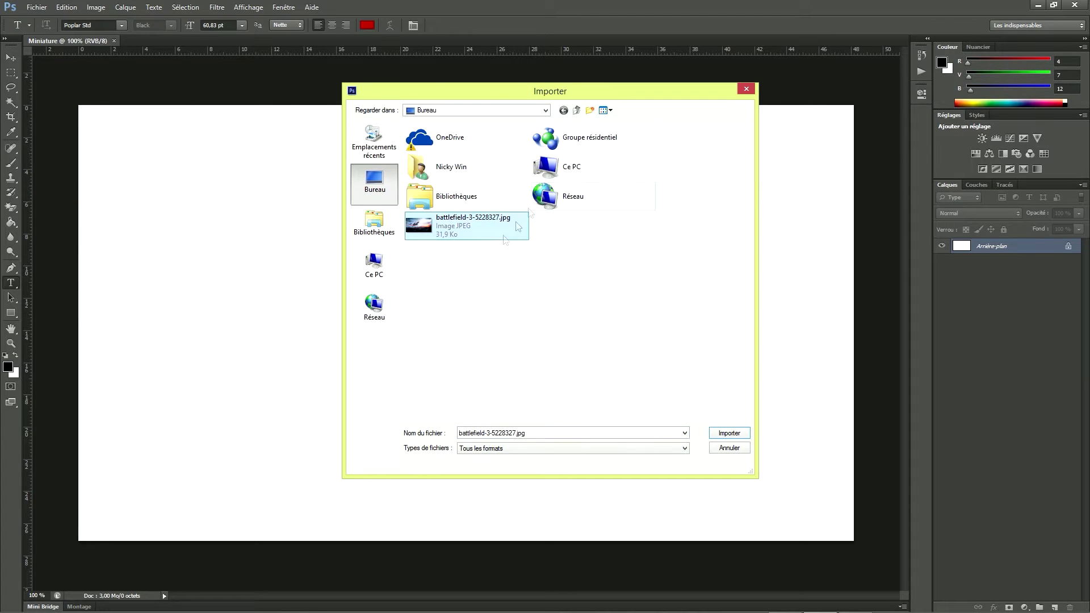
{"action": "left_click", "coordinate": [729, 433]}
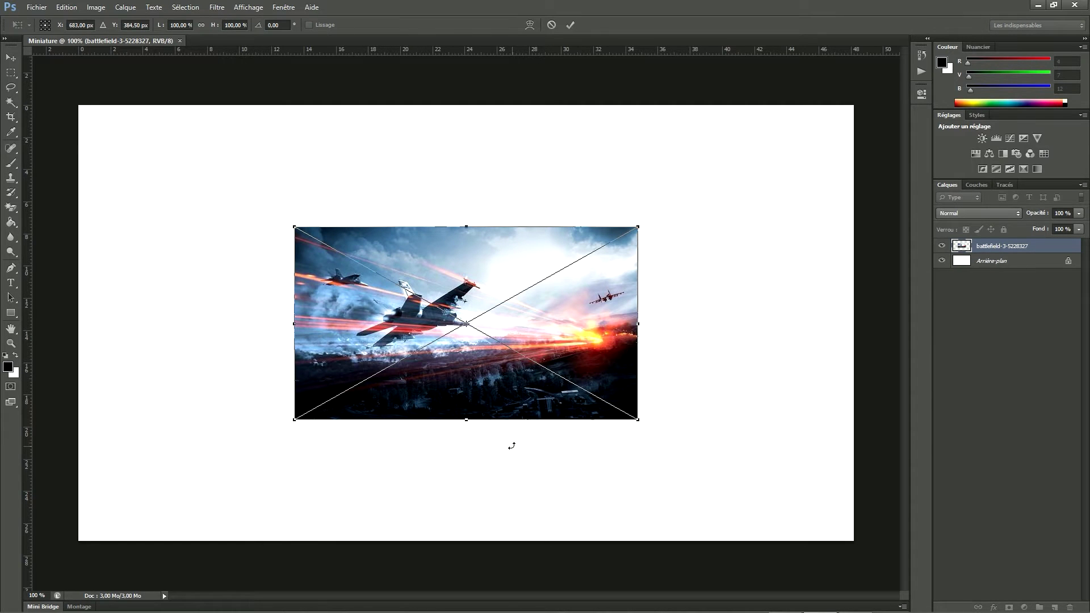
- Enlarge the placed fighter-jet image to about 225% wide and 228% high so it covers the whole canvas
{"action": "left_click_drag", "start_coordinate": [633, 228], "coordinate": [851, 105]}
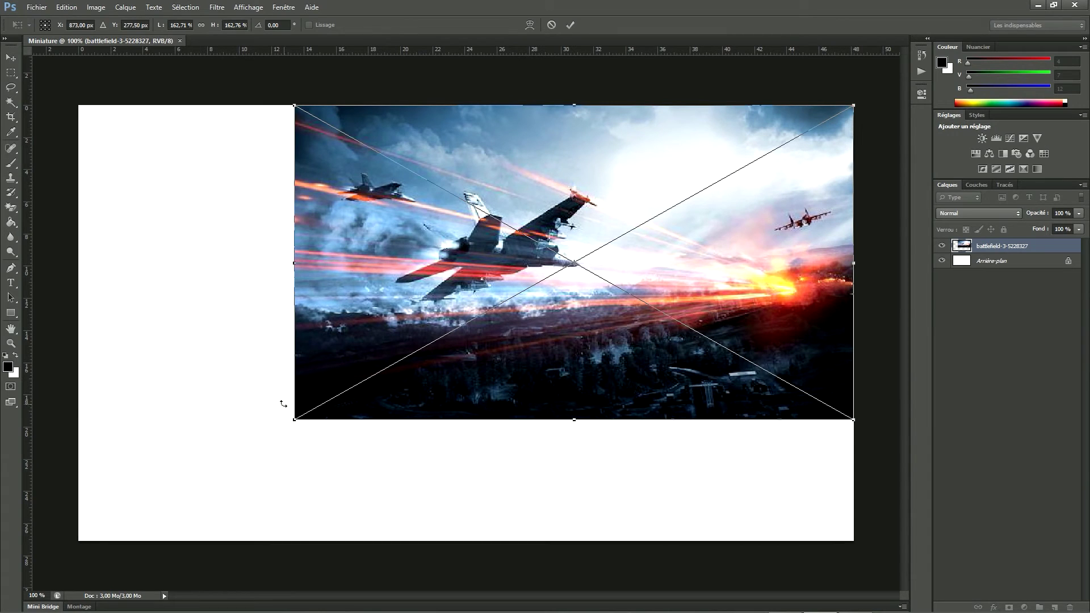
{"action": "left_click_drag", "start_coordinate": [296, 423], "coordinate": [77, 547]}
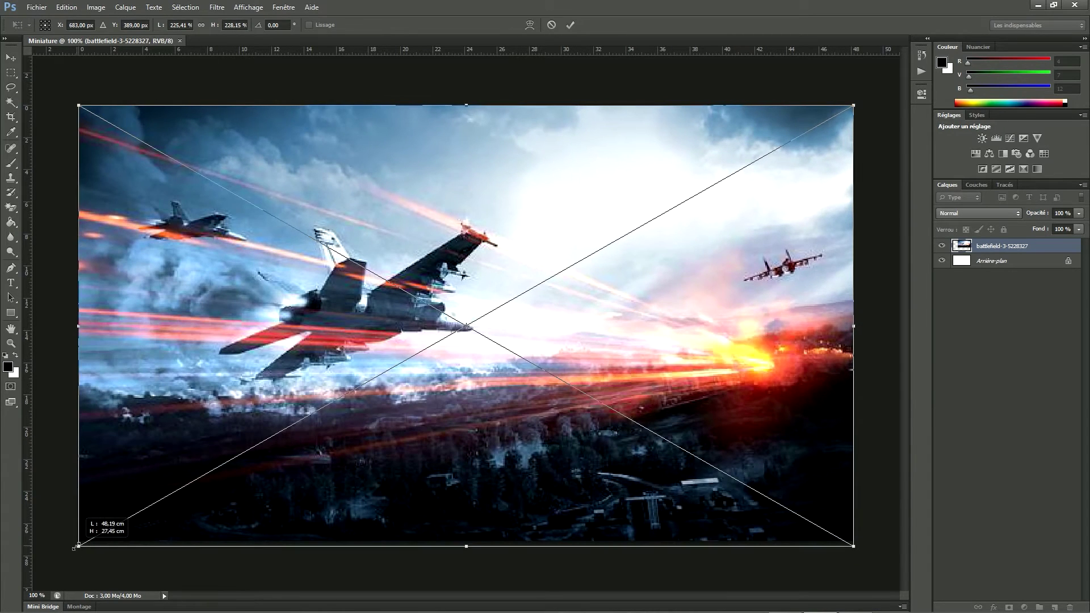
{"action": "left_click", "coordinate": [569, 25]}
- Rasterize the battlefield-3-5228327 layer
{"action": "key", "text": "t"}
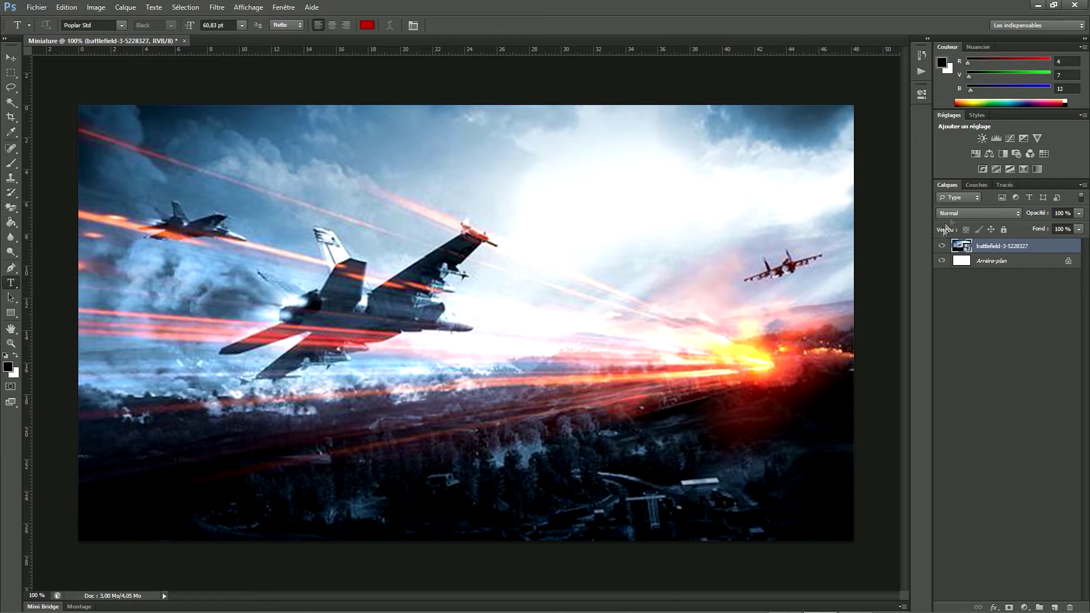
{"action": "right_click", "coordinate": [1009, 251]}
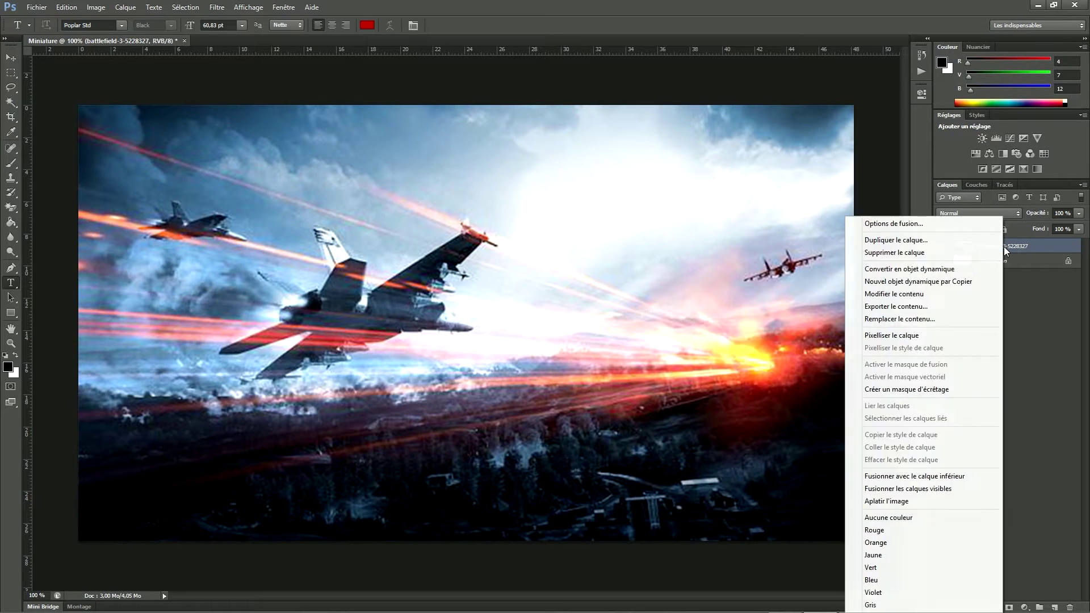
{"action": "left_click", "coordinate": [901, 335]}
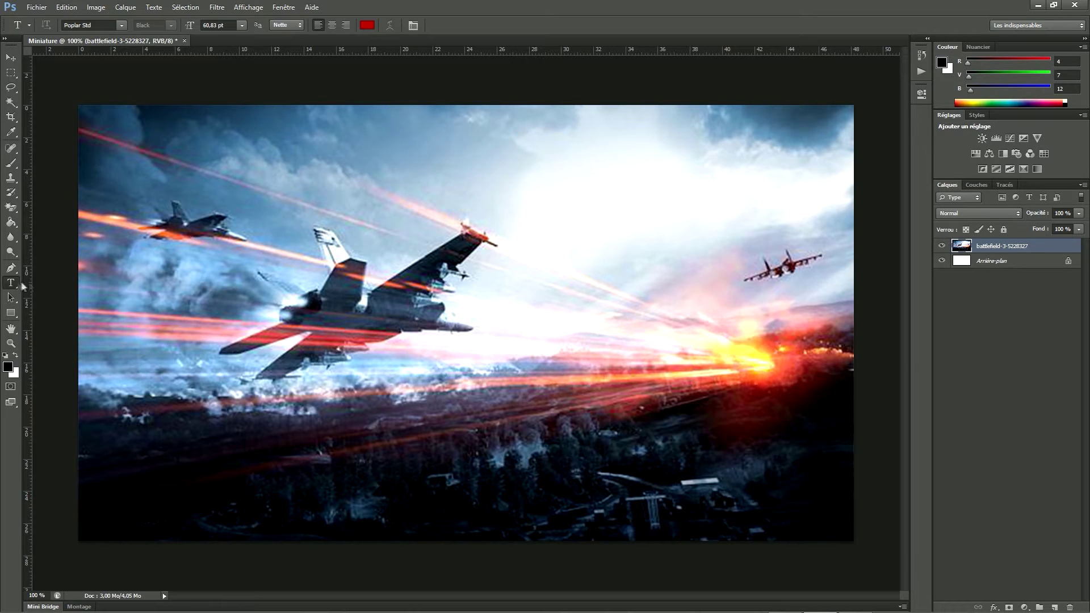
- Add the title text "Battlefield Hardline" in the upper-left area of the image and commit it
{"action": "left_click", "coordinate": [214, 169]}
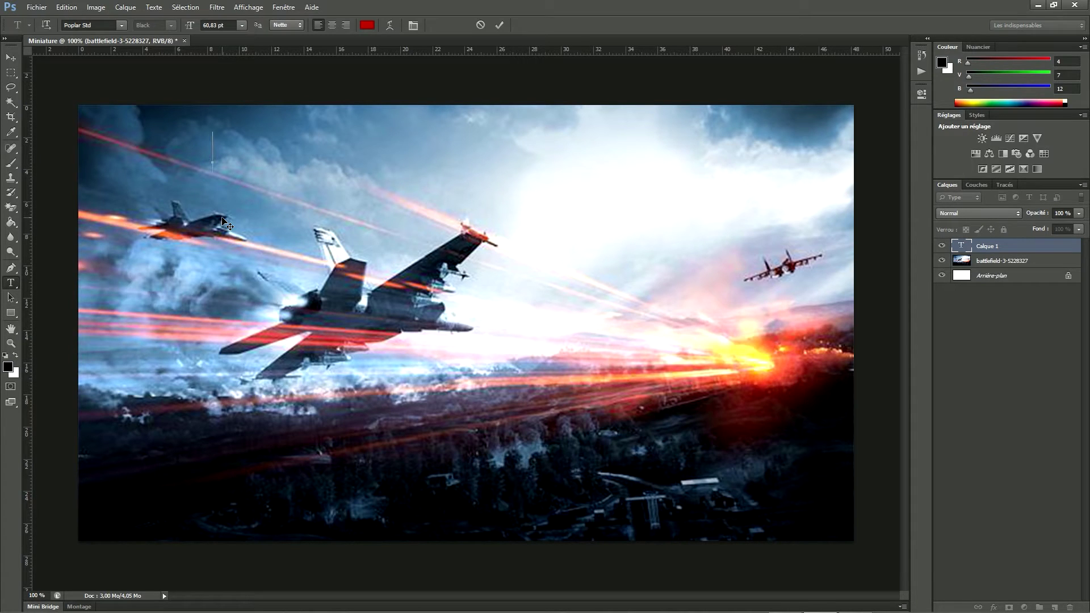
{"action": "type", "text": "Bat"}
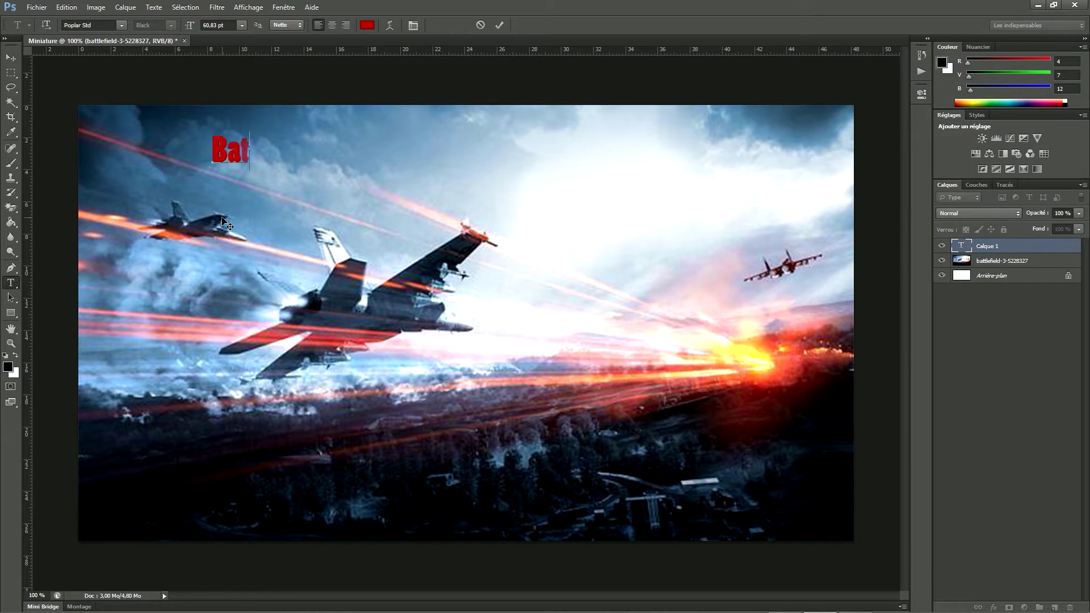
{"action": "type", "text": "tlefield"}
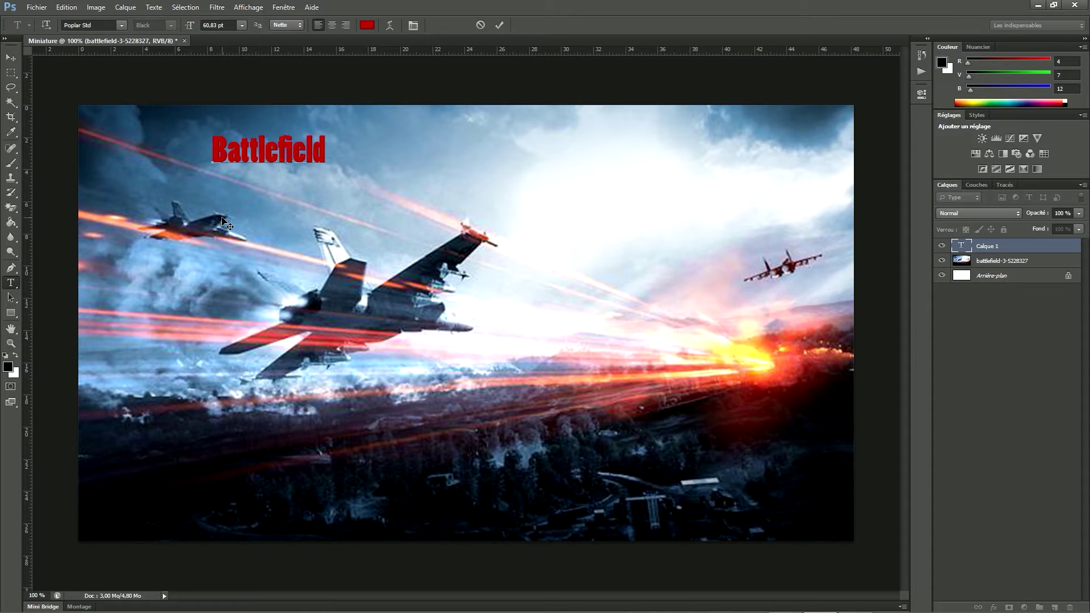
{"action": "type", "text": " F"}
{"action": "key", "text": "BackSpace"}
{"action": "type", "text": "Hardline"}
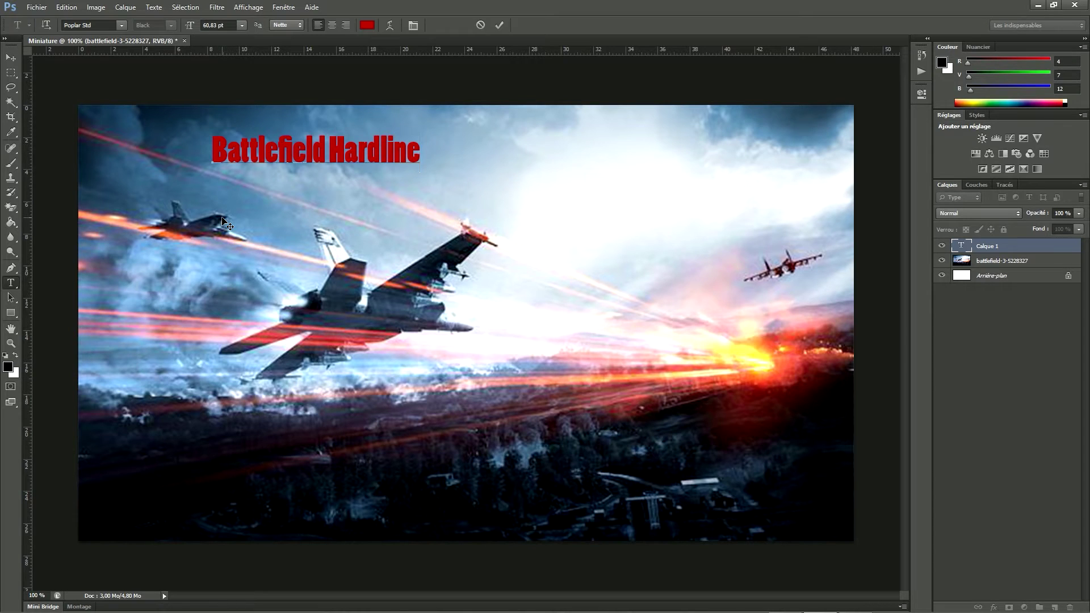
{"action": "left_click", "coordinate": [499, 25]}
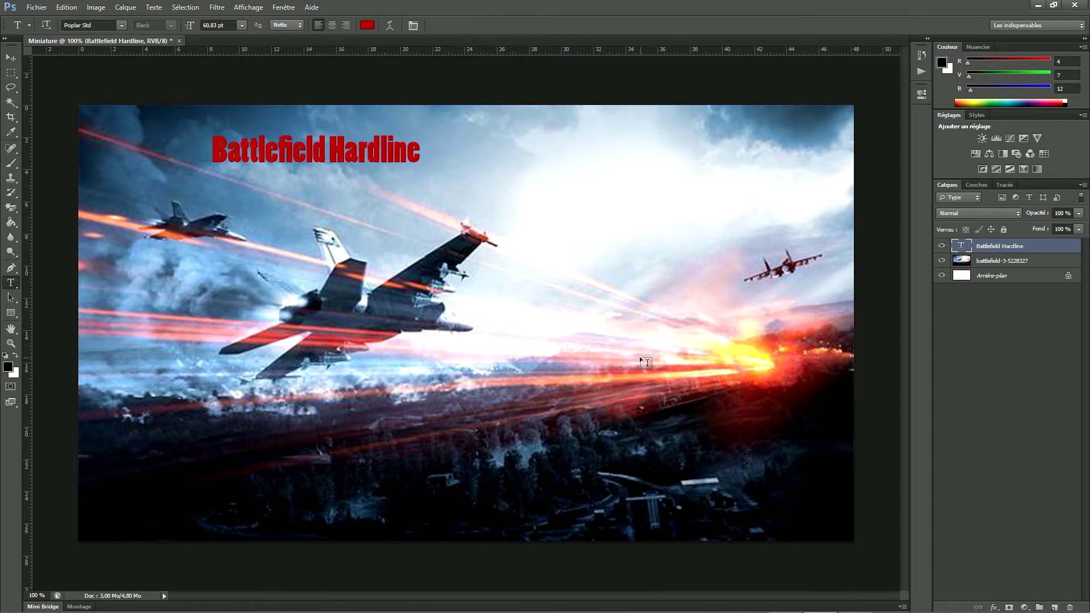
- Switch to Firefox and go to dafont.com
{"action": "mouse_move", "coordinate": [749, 611]}
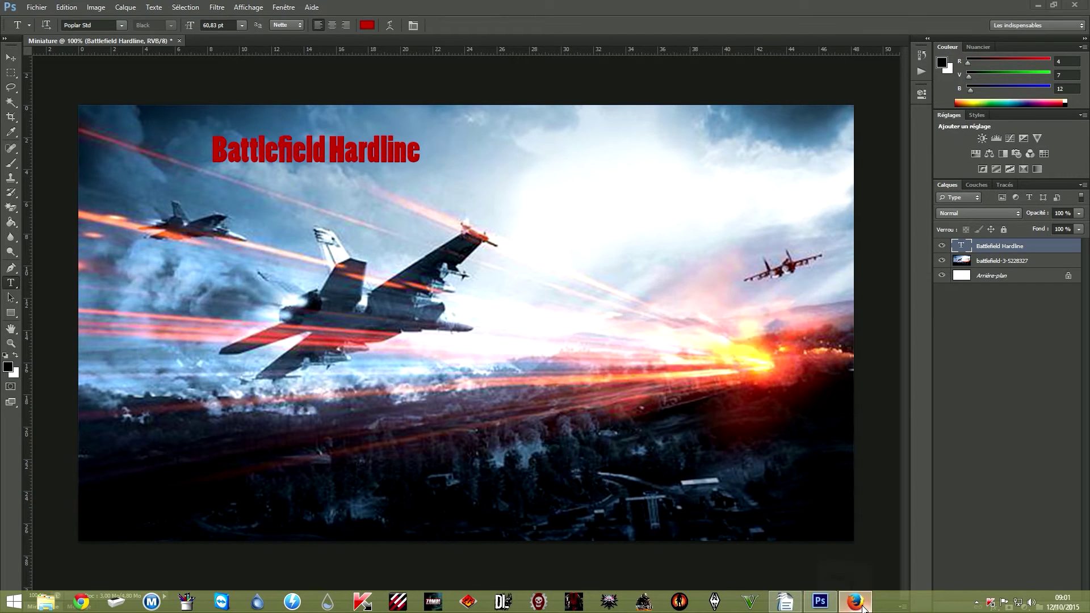
{"action": "left_click", "coordinate": [855, 602]}
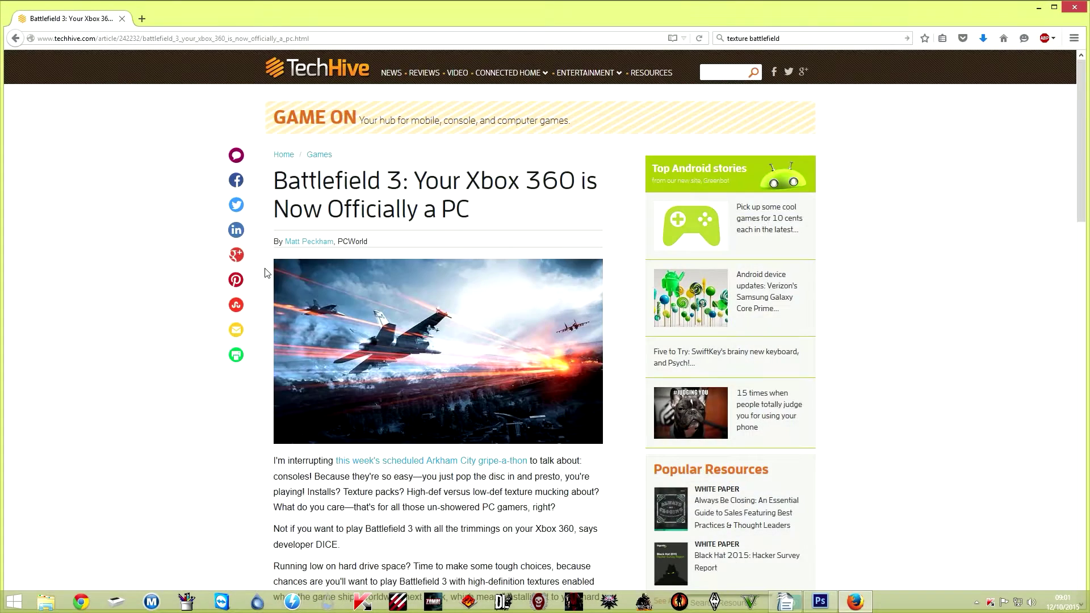
{"action": "left_click", "coordinate": [115, 42]}
{"action": "type", "text": "d"}
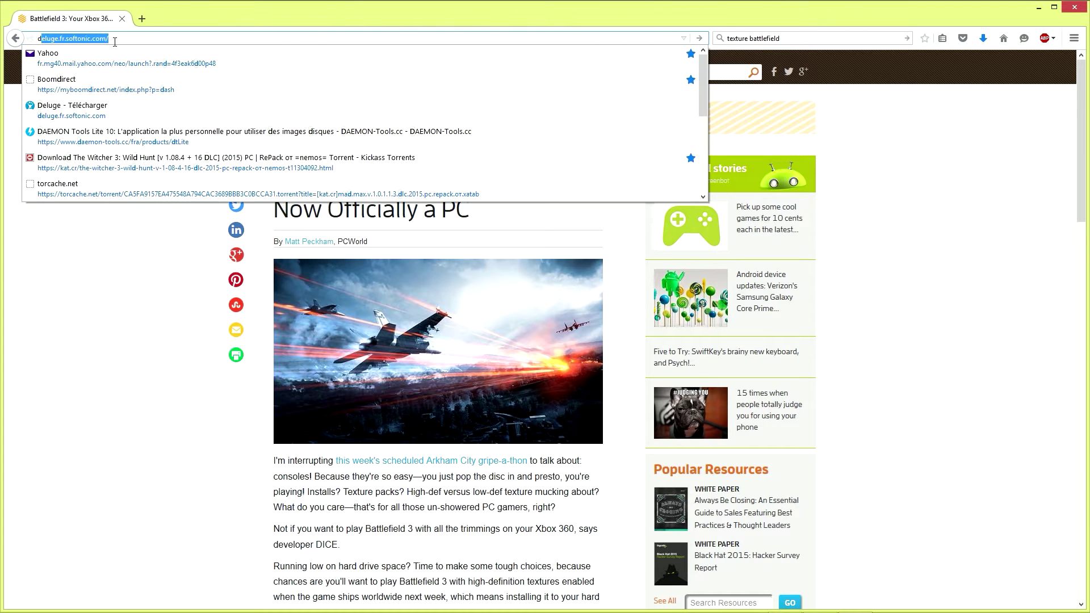
{"action": "type", "text": "afont"}
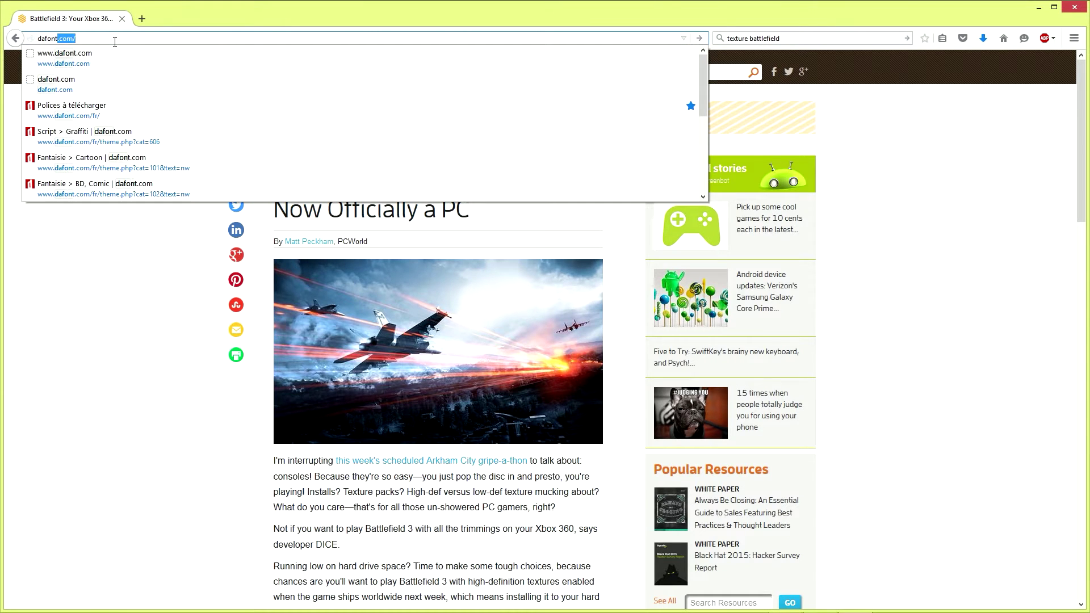
{"action": "type", "text": ".com"}
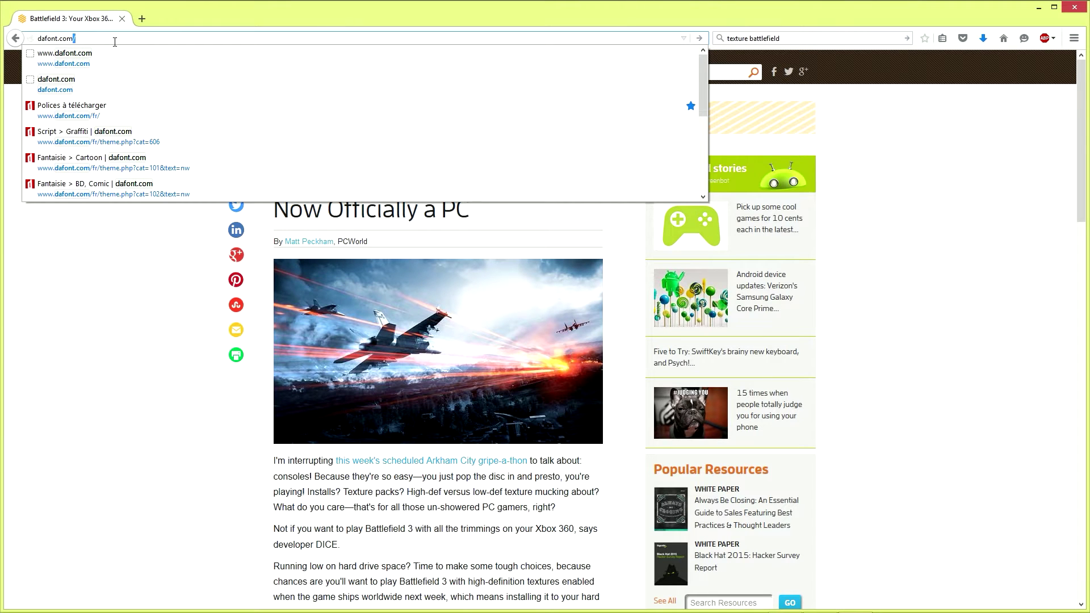
{"action": "key", "text": "Return"}
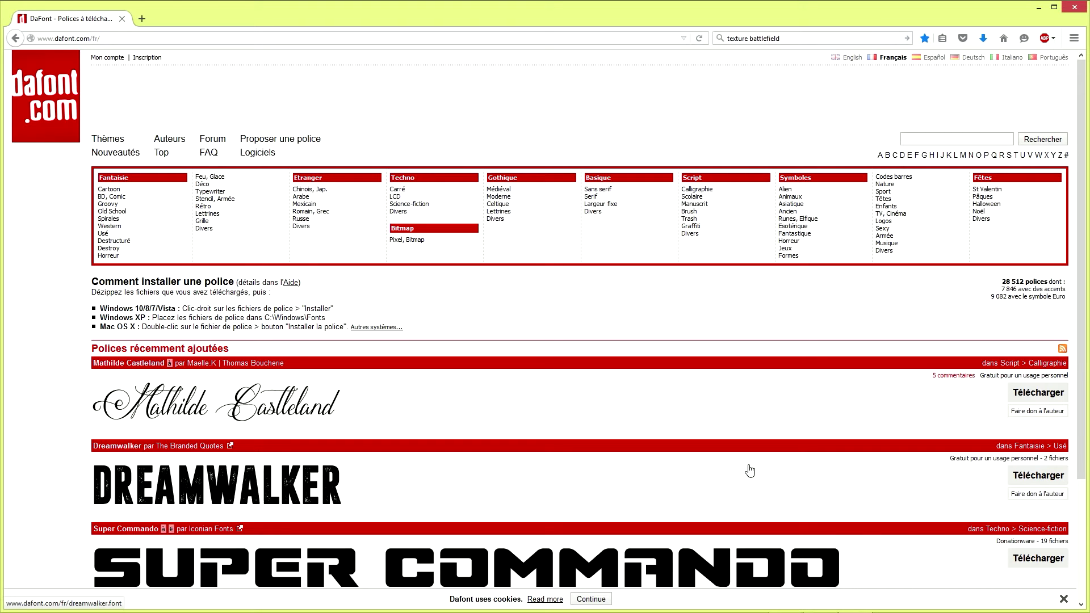
- Browse to the Script > Brush font category and download the Brushstrike font as brushstrike.zip
{"action": "scroll", "coordinate": [413, 459], "scroll_direction": "down", "scroll_amount": 3}
{"action": "scroll", "coordinate": [414, 460], "scroll_direction": "up", "scroll_amount": 3}
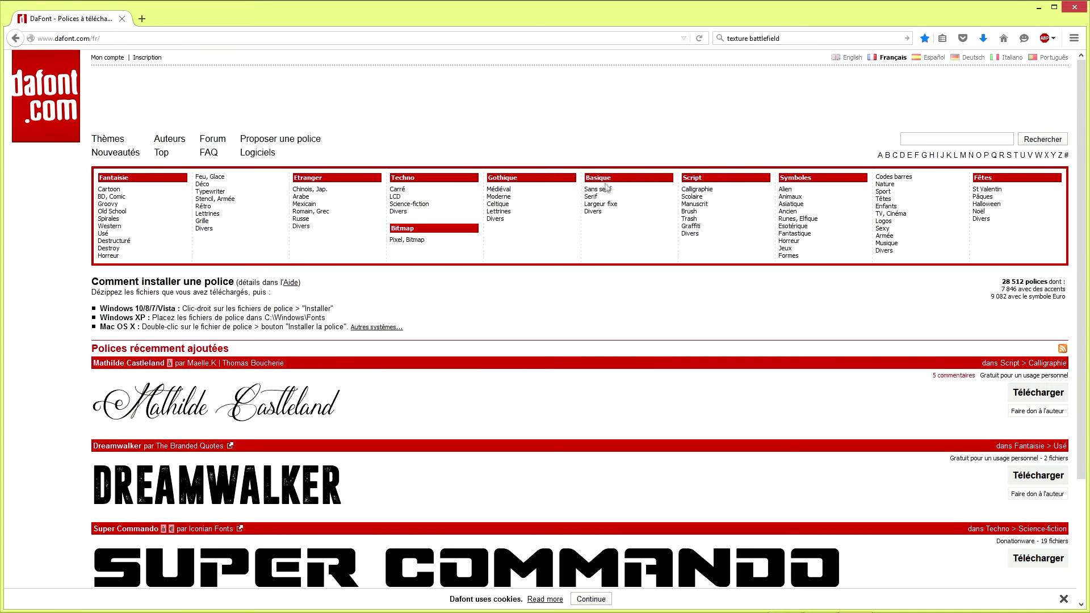
{"action": "left_click", "coordinate": [693, 179]}
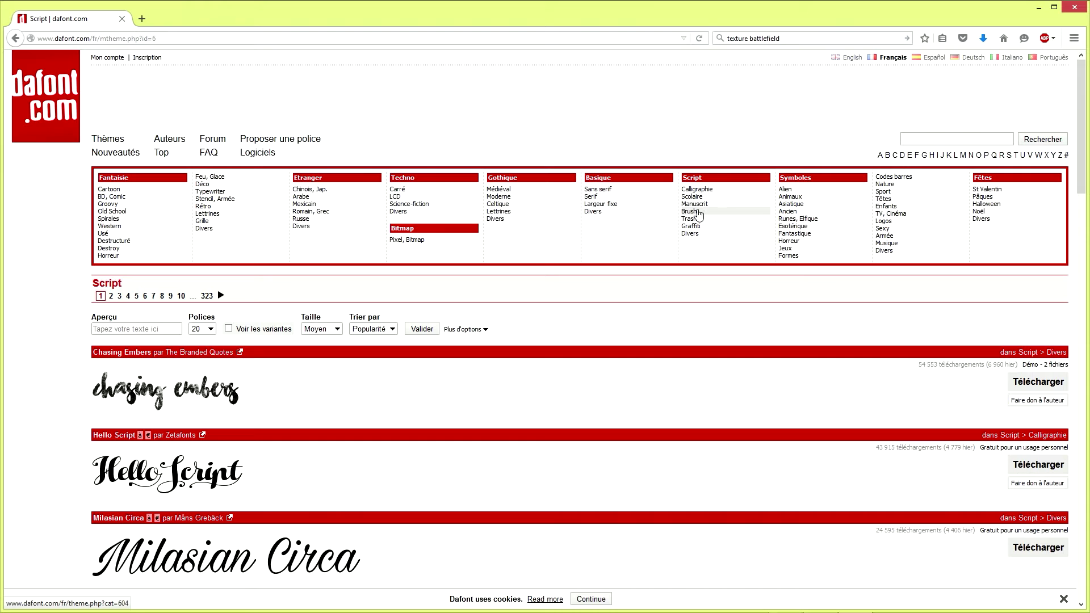
{"action": "left_click", "coordinate": [689, 213]}
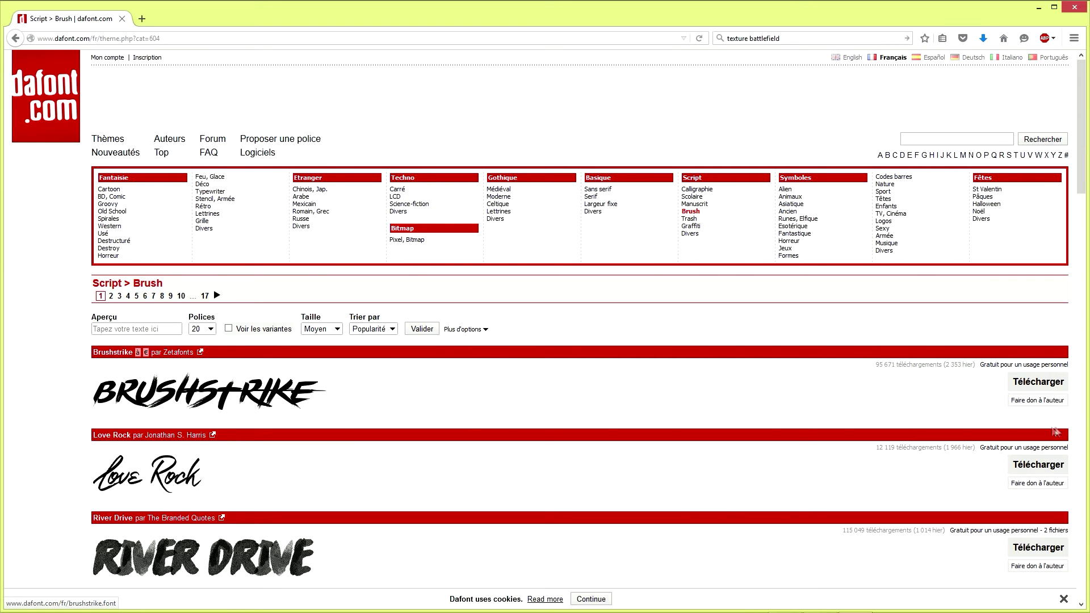
{"action": "left_click", "coordinate": [1038, 381]}
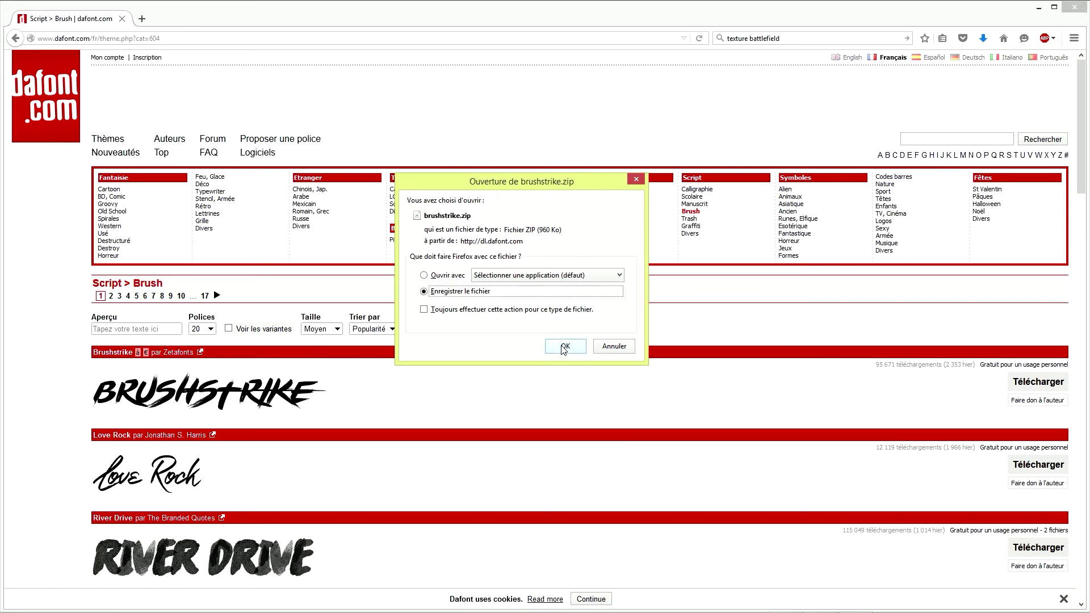
{"action": "left_click", "coordinate": [564, 348]}
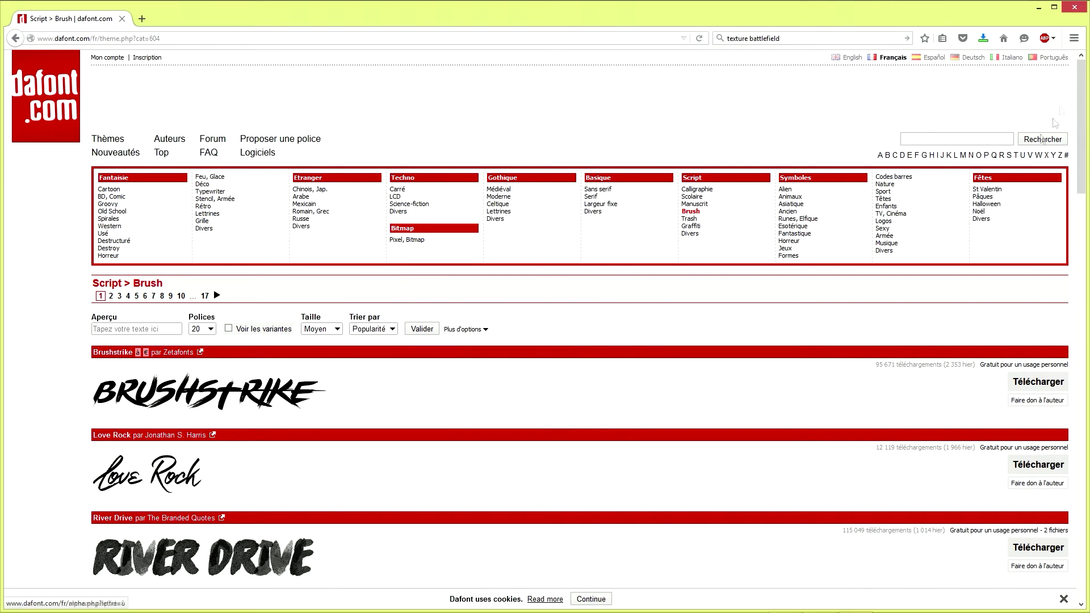
- Minimize Firefox and Photoshop, move brushstrike.zip to a free area of the desktop and extract it
{"action": "left_click", "coordinate": [1038, 8]}
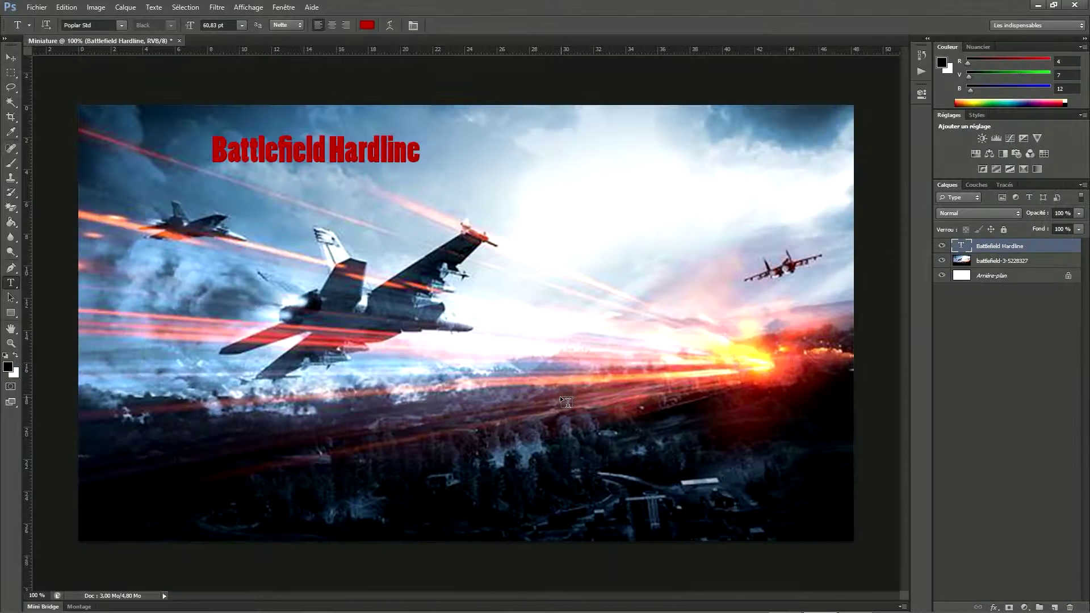
{"action": "left_click", "coordinate": [1038, 5]}
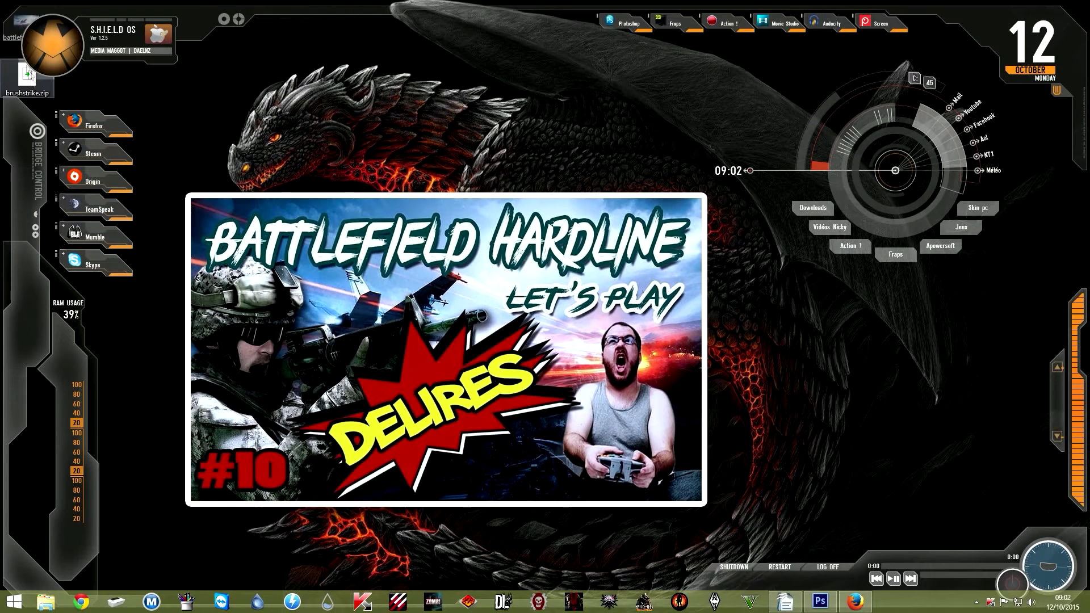
{"action": "mouse_move", "coordinate": [27, 86]}
{"action": "left_mouse_down"}
{"action": "mouse_move", "coordinate": [417, 92]}
{"action": "mouse_move", "coordinate": [421, 141]}
{"action": "left_mouse_up"}
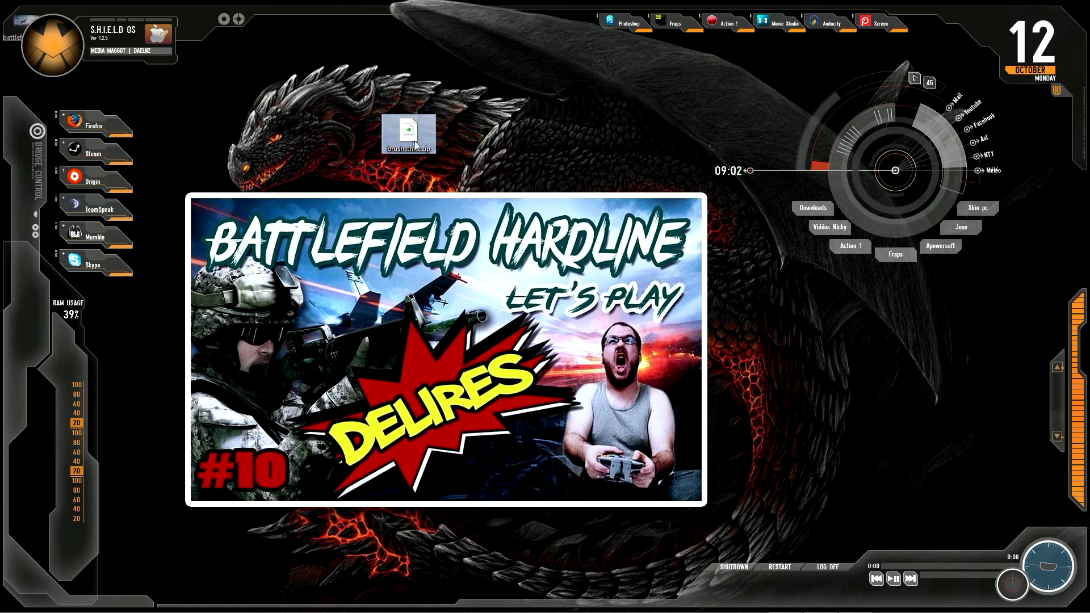
{"action": "right_click", "coordinate": [421, 142]}
{"action": "left_click", "coordinate": [464, 233]}
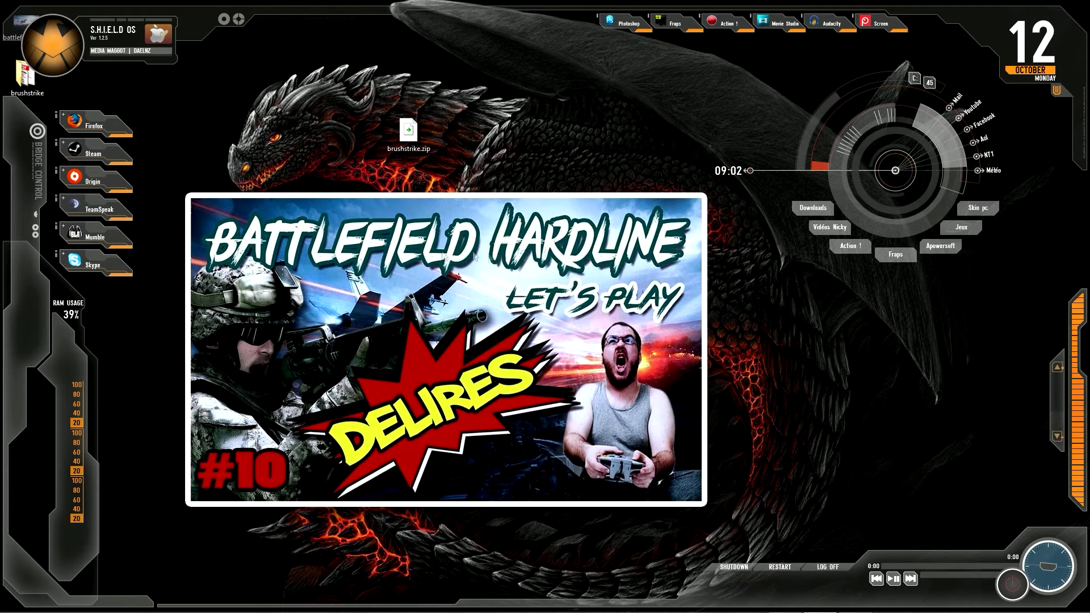
- Place the extracted brushstrike folder beside its archive, then open it and select Brushstrike trial.ttf
{"action": "mouse_move", "coordinate": [25, 77]}
{"action": "left_mouse_down"}
{"action": "mouse_move", "coordinate": [204, 136]}
{"action": "mouse_move", "coordinate": [493, 134]}
{"action": "mouse_move", "coordinate": [480, 136]}
{"action": "left_mouse_up"}
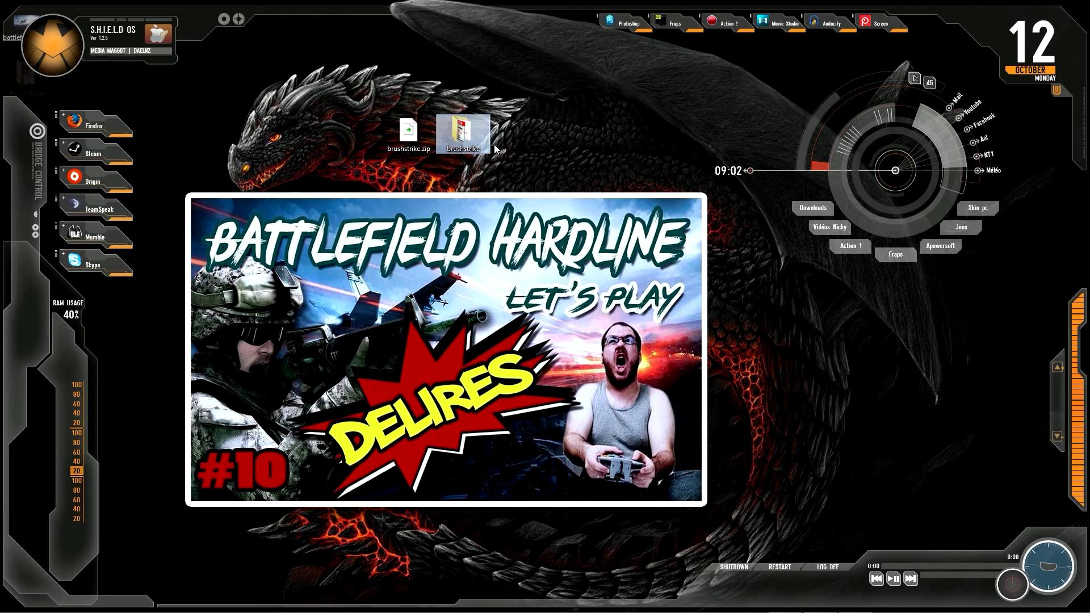
{"action": "double_click", "coordinate": [461, 134]}
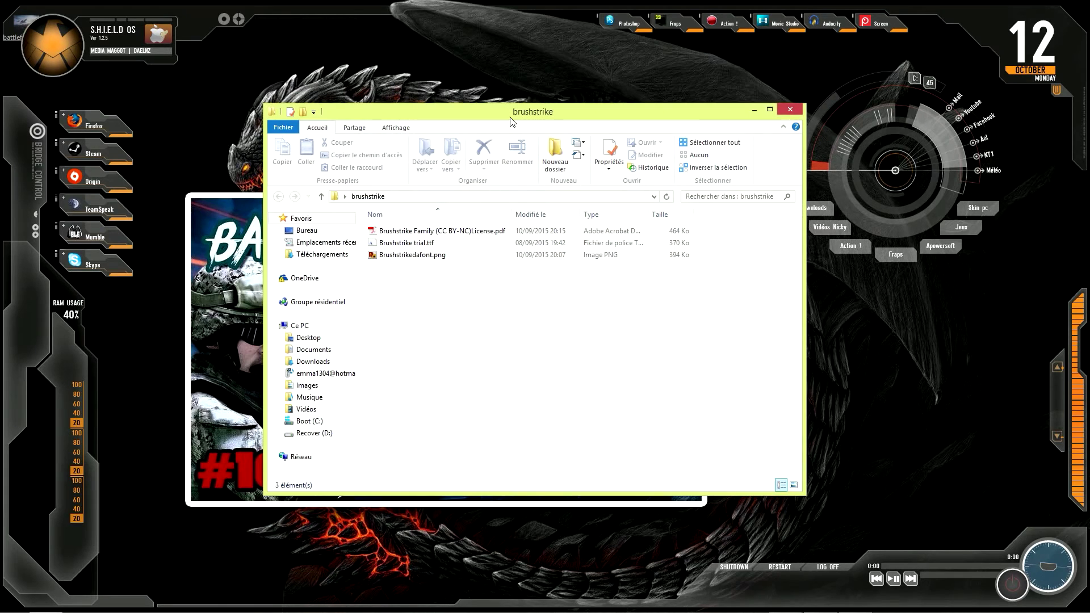
{"action": "left_click_drag", "start_coordinate": [513, 117], "coordinate": [351, 195]}
{"action": "left_click", "coordinate": [255, 321]}
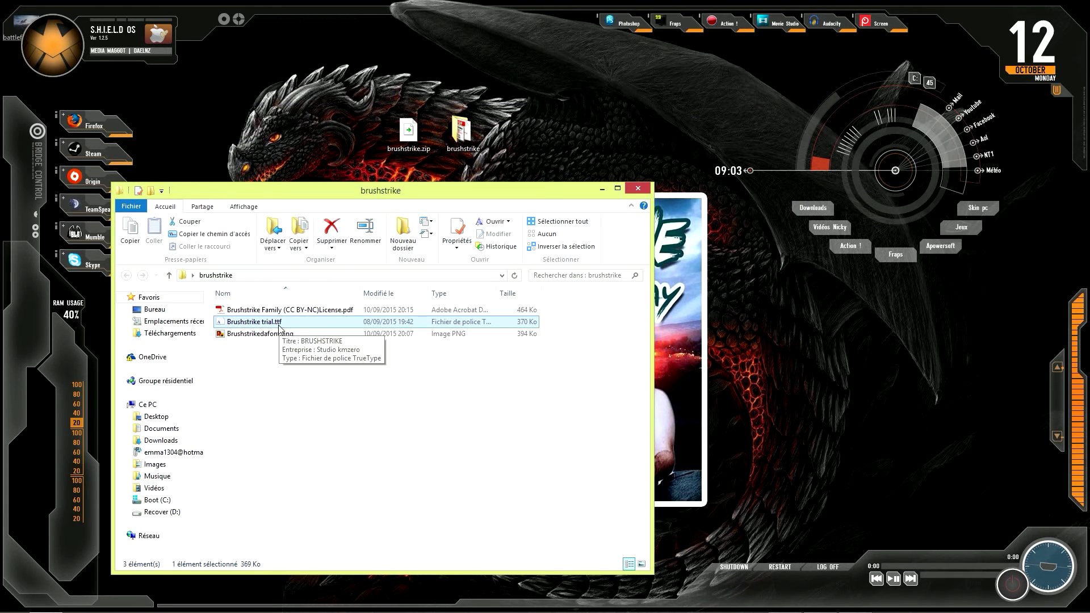
{"action": "left_click_drag", "start_coordinate": [421, 197], "coordinate": [328, 209]}
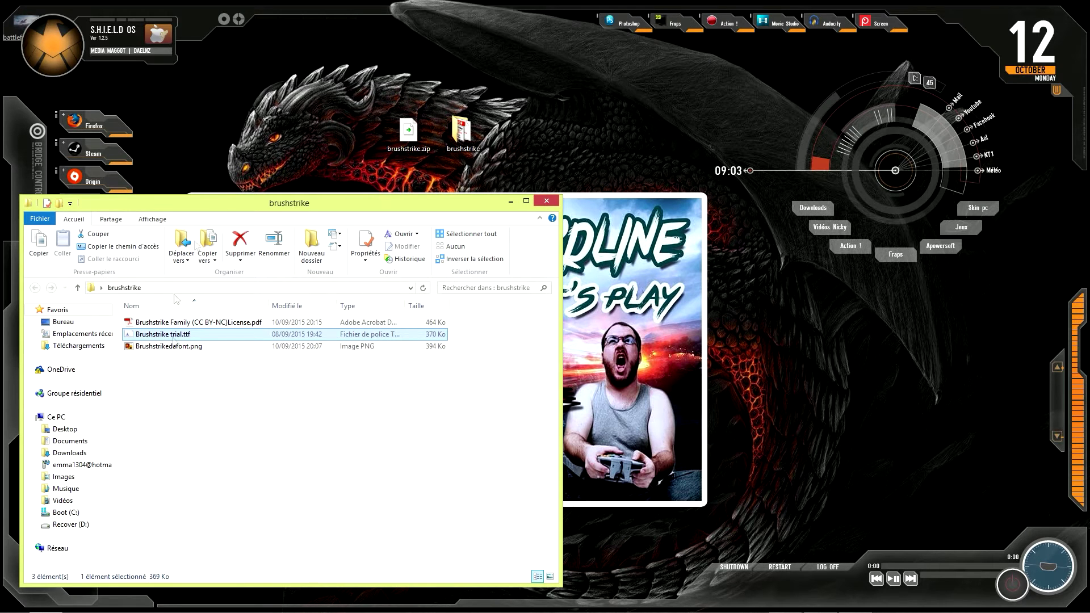
- Open a second File Explorer window beside the brushstrike folder and go to the Windows Fonts folder on Boot (C:)
{"action": "right_click", "coordinate": [47, 602]}
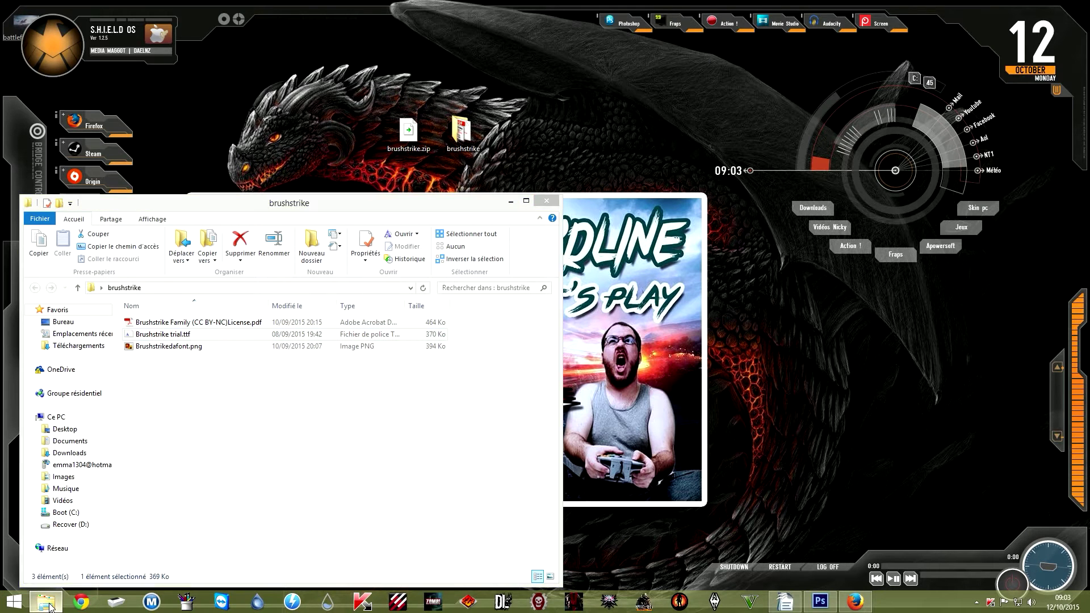
{"action": "left_click", "coordinate": [51, 545]}
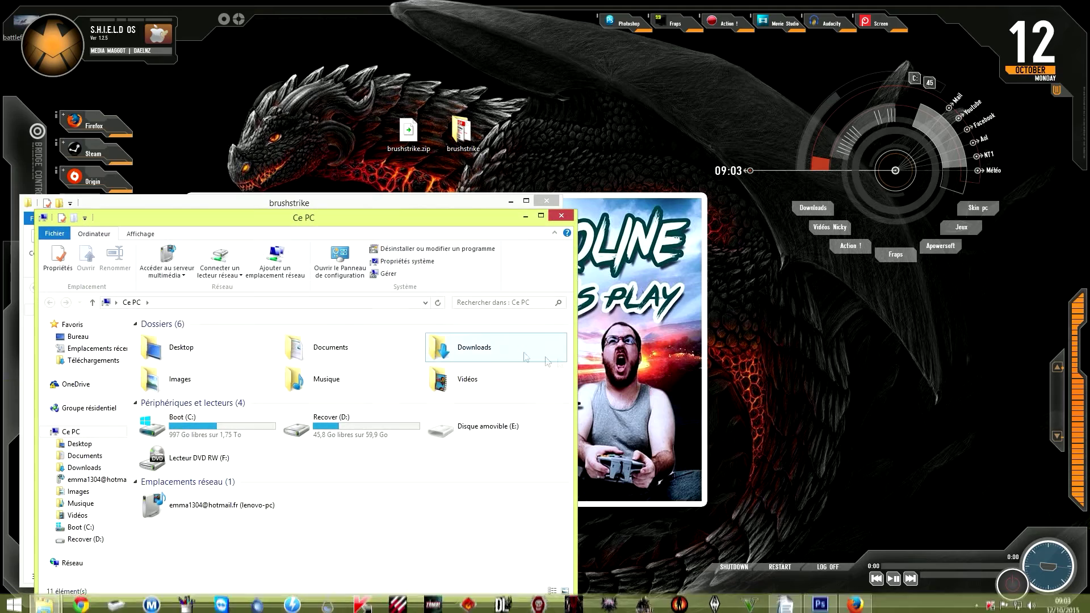
{"action": "left_click_drag", "start_coordinate": [292, 218], "coordinate": [689, 38]}
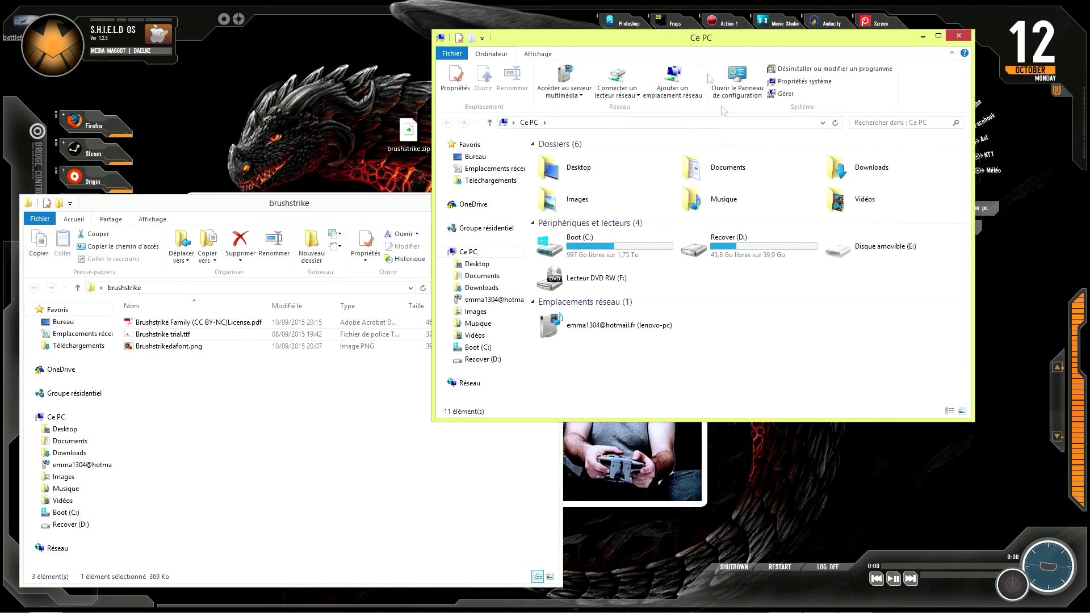
{"action": "double_click", "coordinate": [582, 252]}
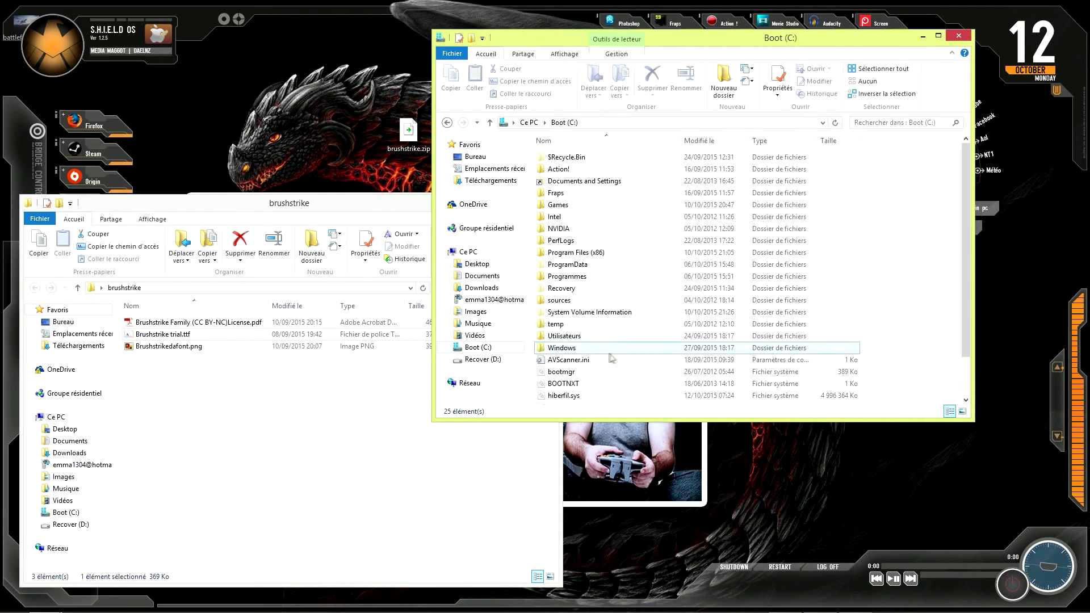
{"action": "double_click", "coordinate": [574, 348]}
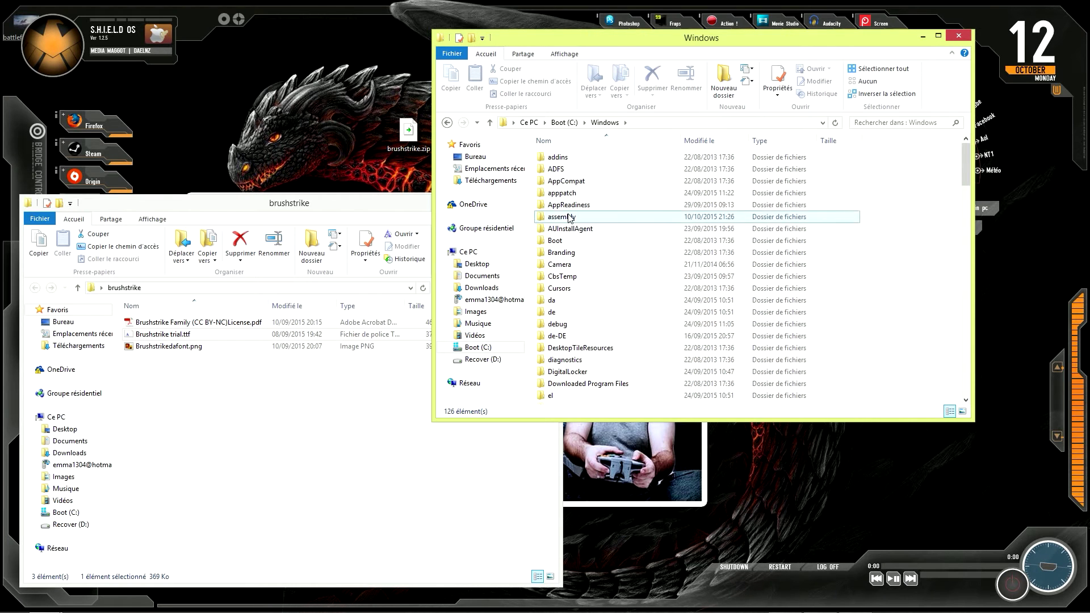
{"action": "left_click", "coordinate": [613, 217]}
{"action": "scroll", "coordinate": [598, 298], "scroll_direction": "down", "scroll_amount": 4}
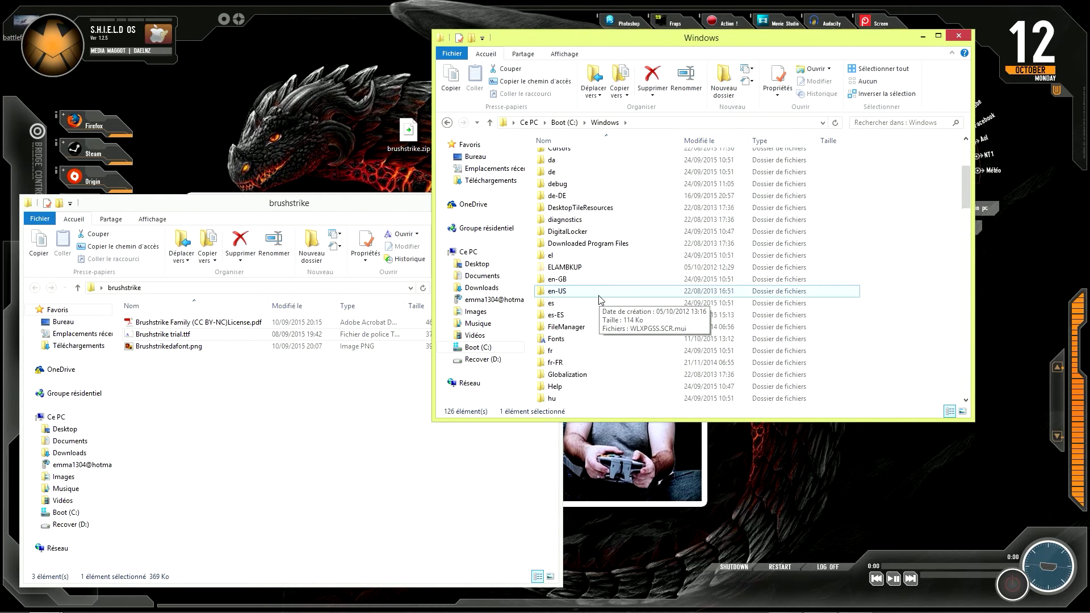
{"action": "double_click", "coordinate": [579, 338]}
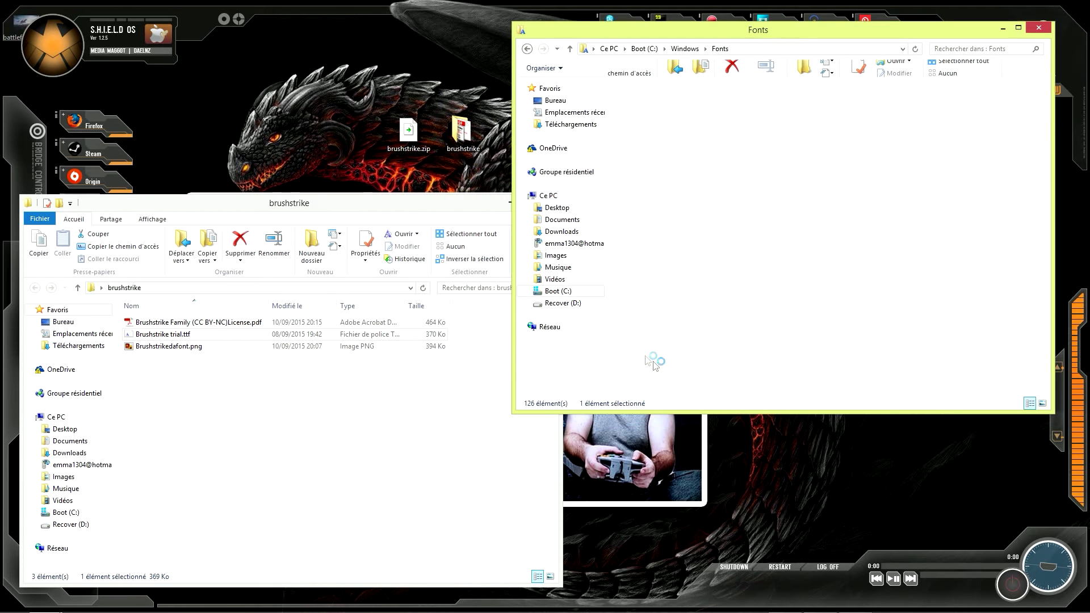
- Install Brushstrike trial.ttf by copying it into the Fonts folder, replacing the installed version
{"action": "left_click", "coordinate": [164, 334]}
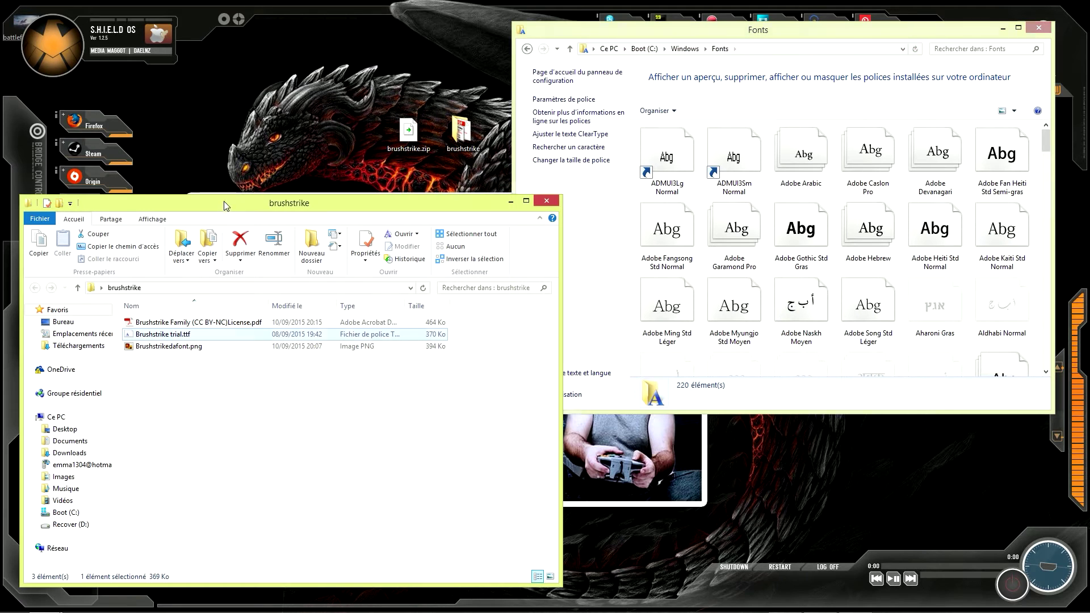
{"action": "key", "text": "F2"}
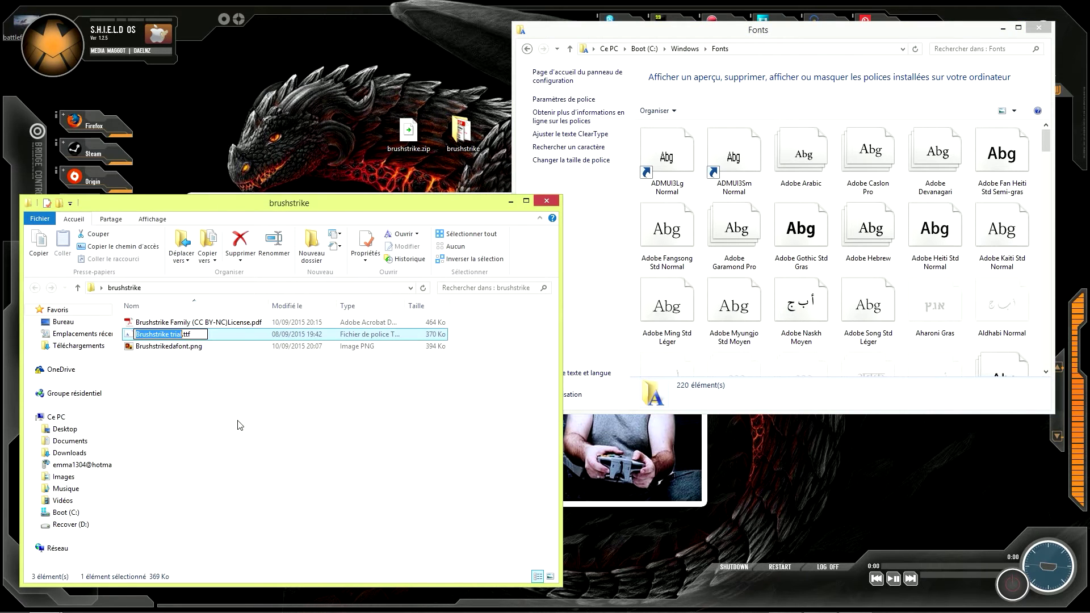
{"action": "left_click", "coordinate": [170, 335]}
{"action": "mouse_move", "coordinate": [170, 335]}
{"action": "left_mouse_down"}
{"action": "mouse_move", "coordinate": [675, 373]}
{"action": "mouse_move", "coordinate": [879, 204]}
{"action": "mouse_move", "coordinate": [902, 210]}
{"action": "mouse_move", "coordinate": [897, 272]}
{"action": "left_mouse_up"}
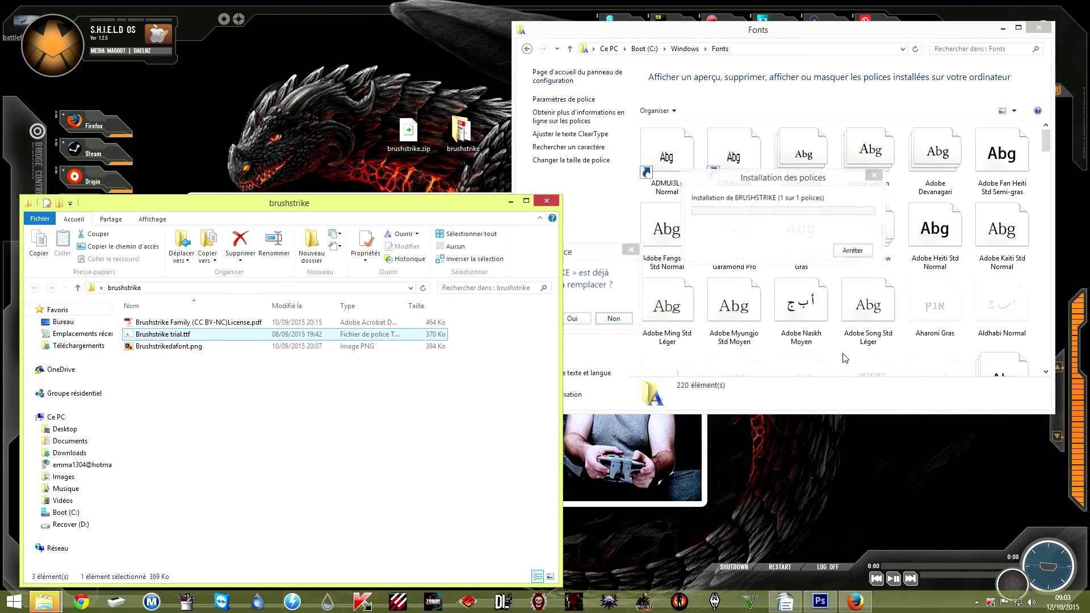
{"action": "left_click", "coordinate": [582, 257]}
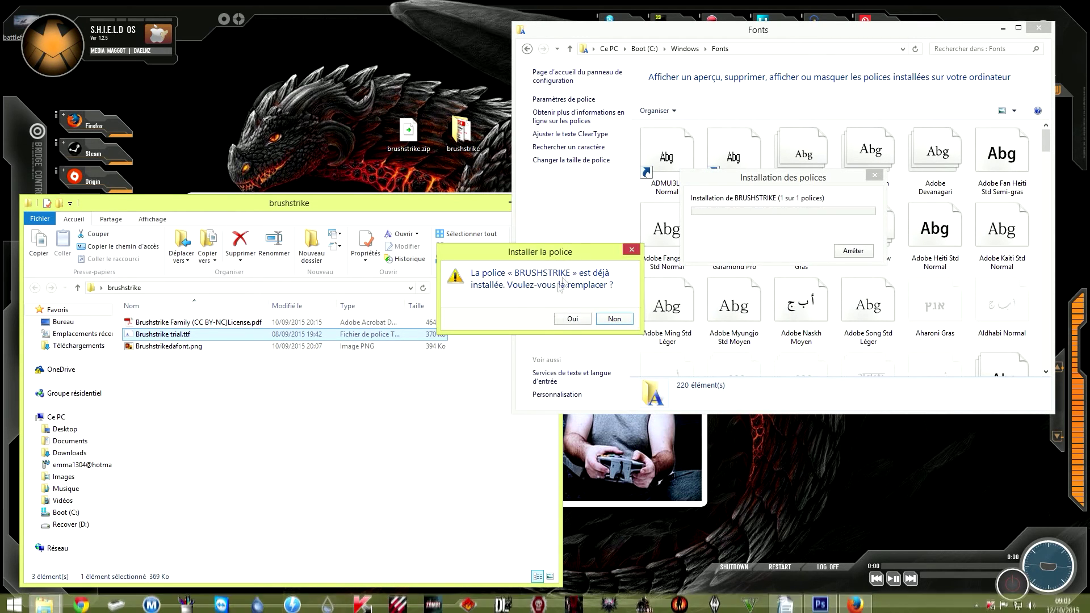
{"action": "left_click", "coordinate": [571, 318]}
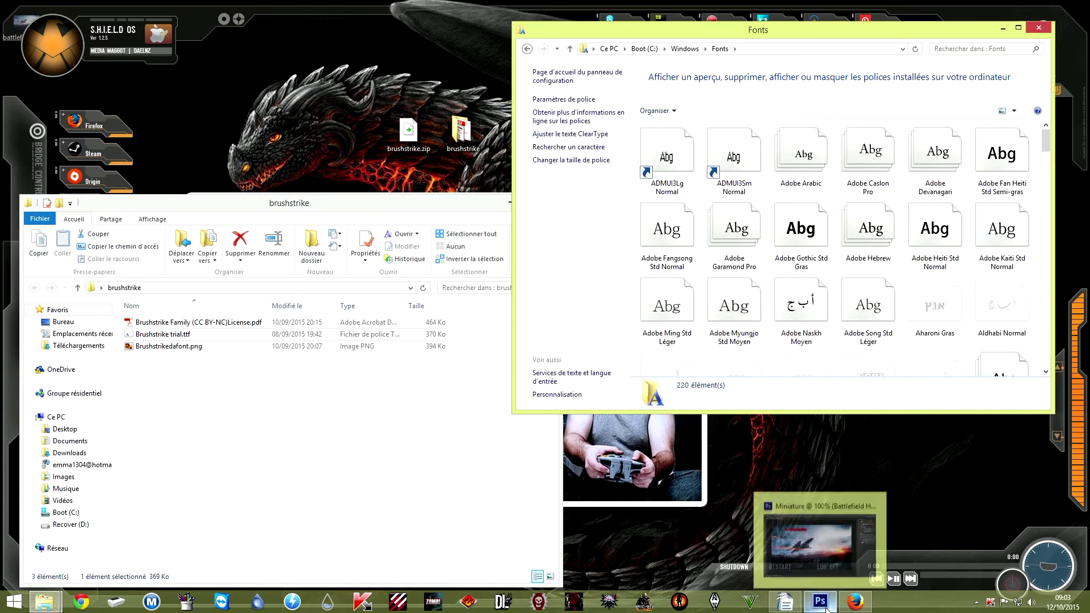
- Switch back to Photoshop, select all of the "Battlefield Hardline" title text and move it lower and nearer the canvas centre
{"action": "left_click", "coordinate": [819, 601]}
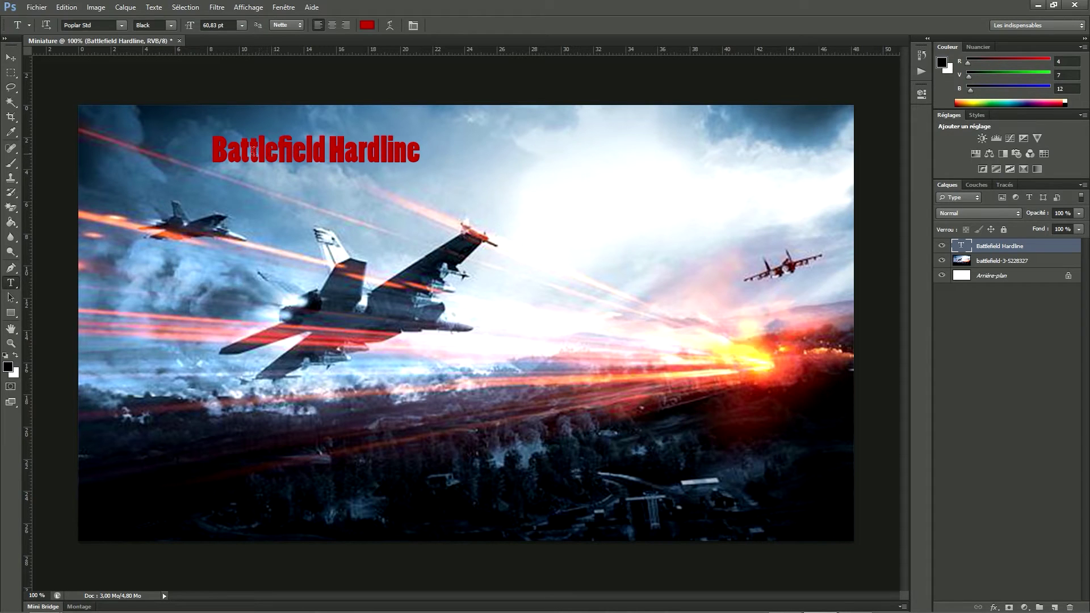
{"action": "left_click", "coordinate": [384, 152]}
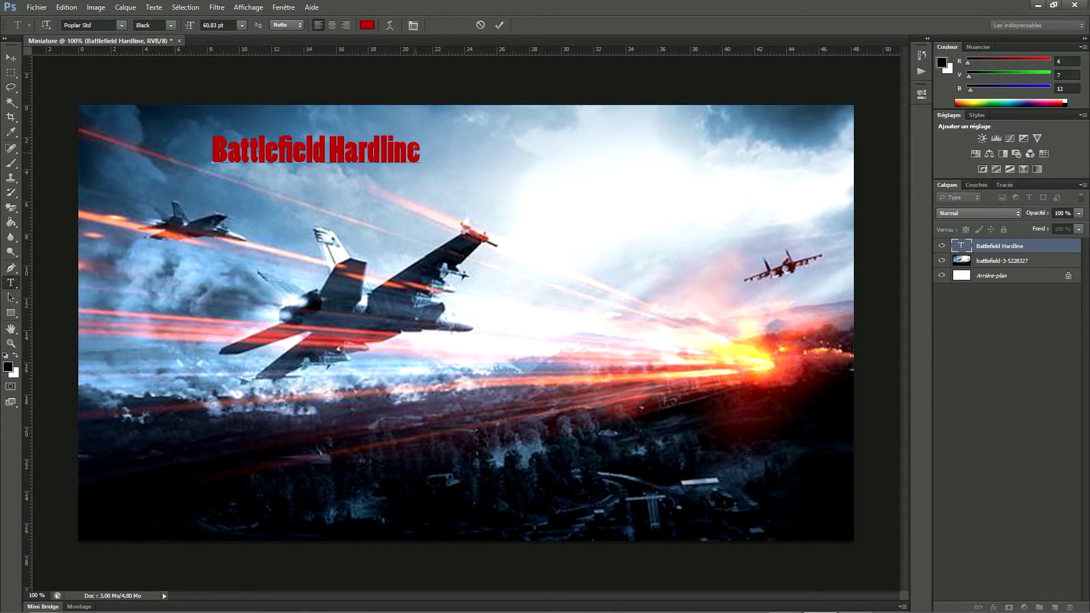
{"action": "left_click_drag", "start_coordinate": [419, 152], "coordinate": [199, 149]}
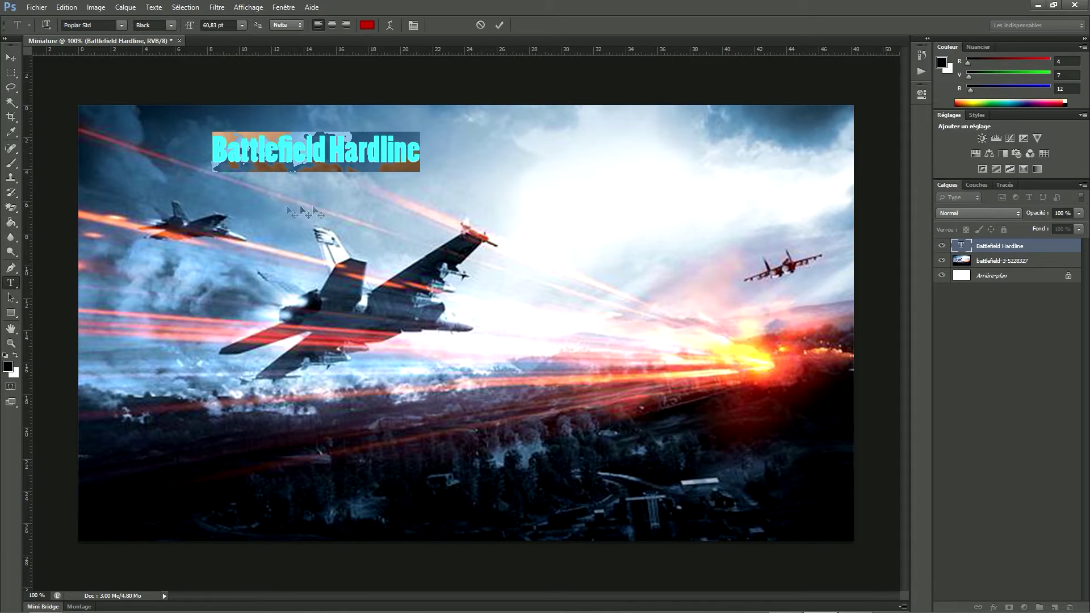
{"action": "left_click_drag", "start_coordinate": [335, 208], "coordinate": [458, 244]}
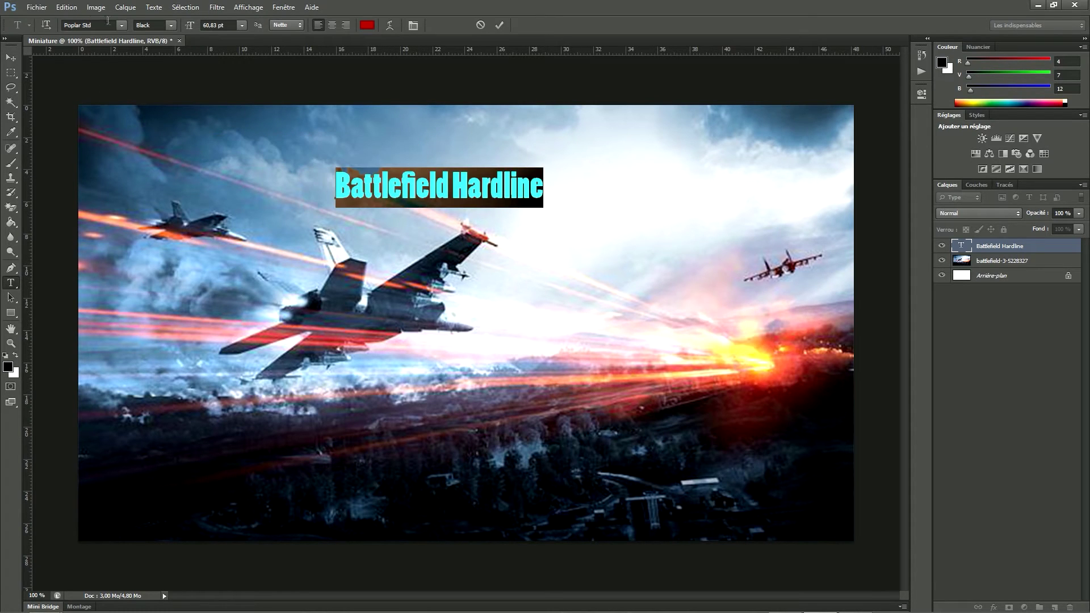
- Change the selected "Battlefield Hardline" title to the BRUSHSTRIKE font and shift the text slightly to the left
{"action": "left_click", "coordinate": [121, 25]}
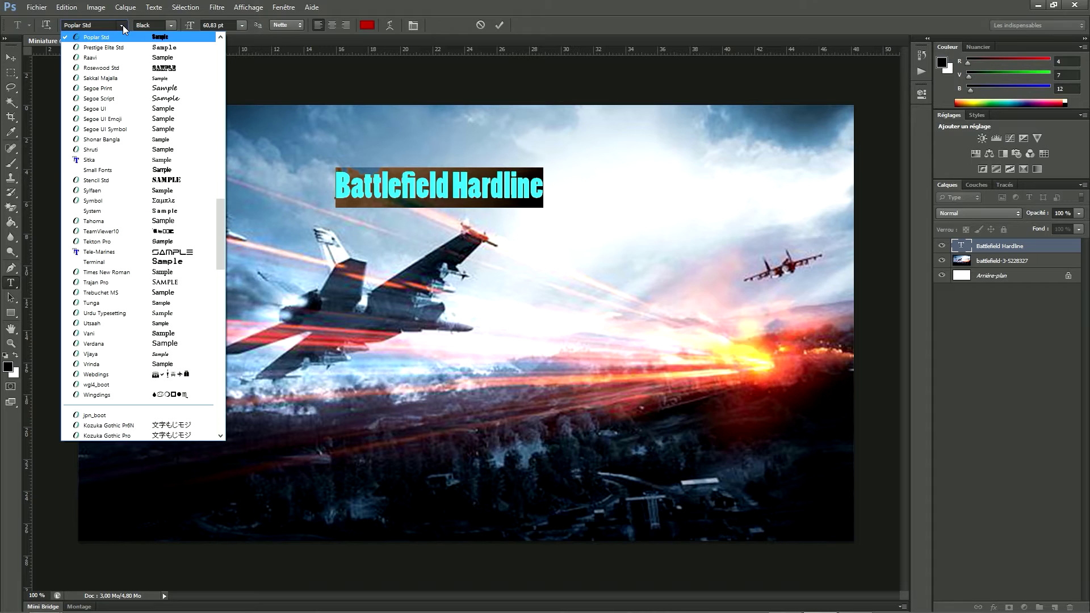
{"action": "left_click_drag", "start_coordinate": [220, 258], "coordinate": [214, 82]}
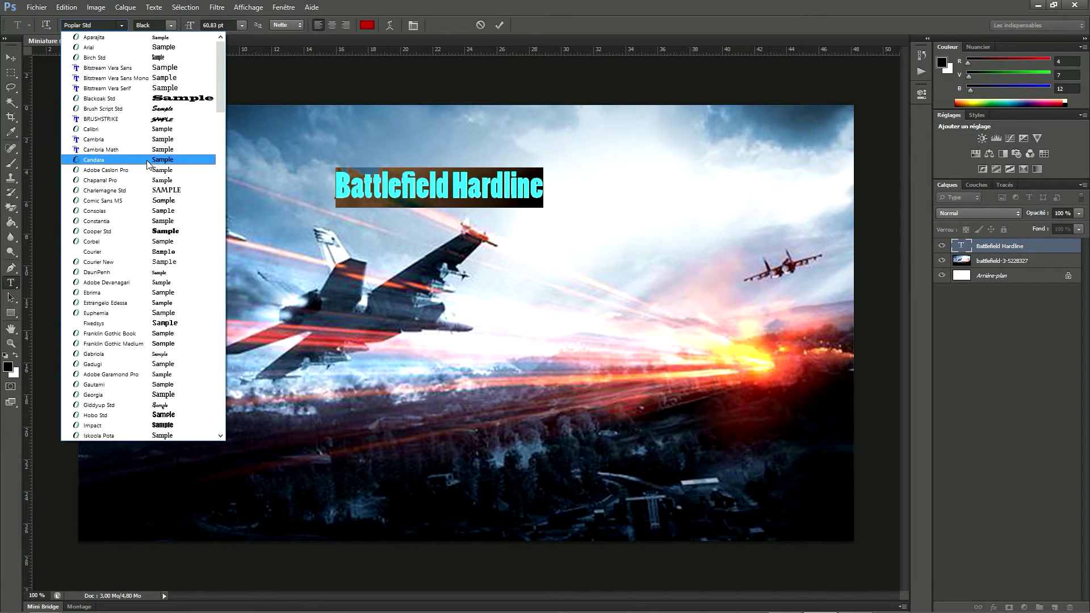
{"action": "left_click", "coordinate": [134, 120]}
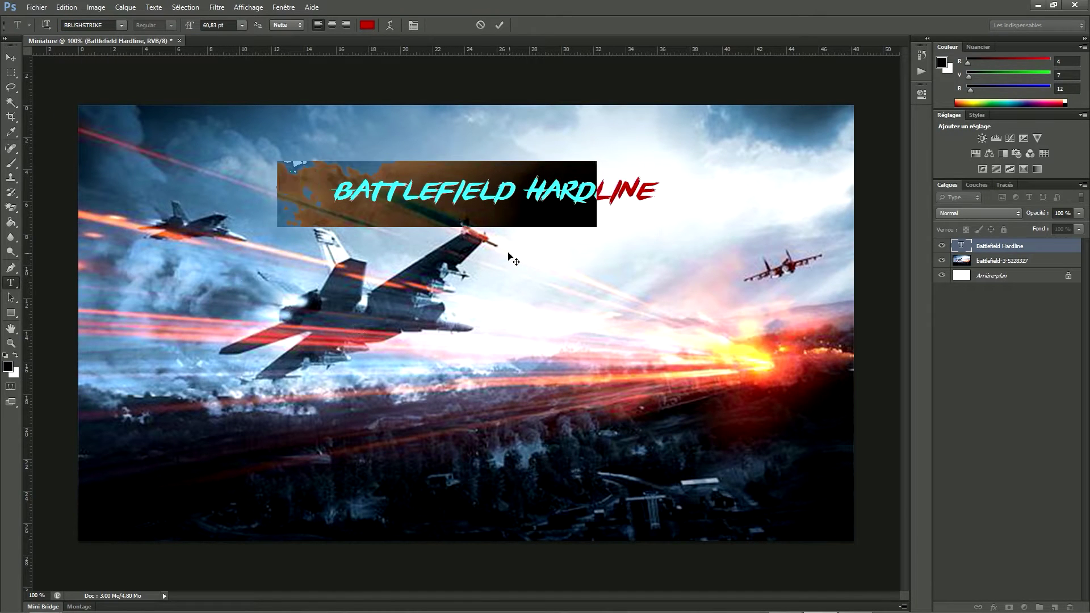
{"action": "left_click_drag", "start_coordinate": [511, 258], "coordinate": [540, 253]}
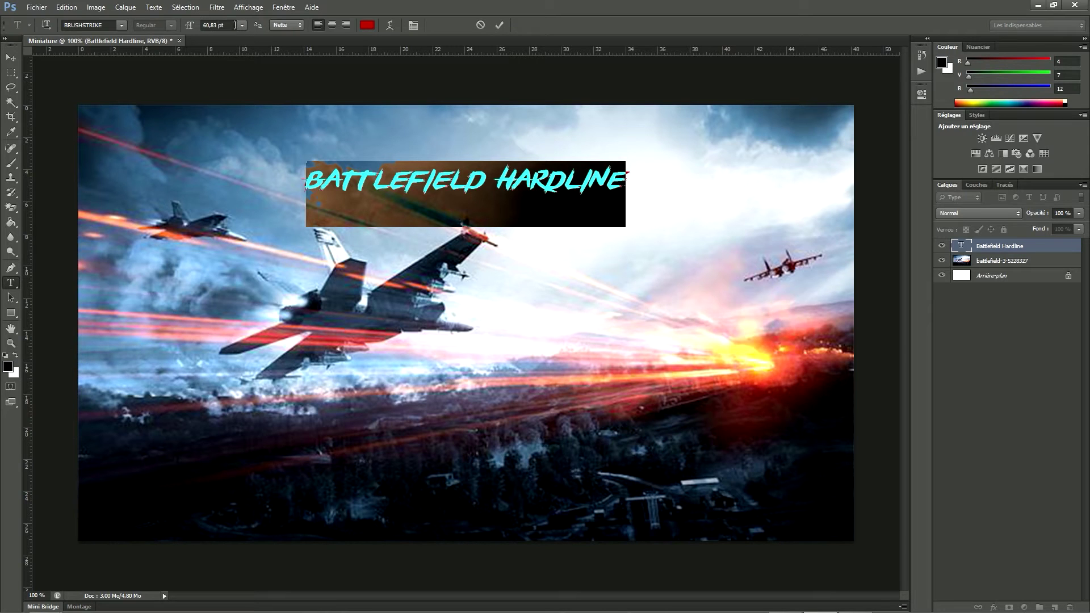
- Set the "Battlefield Hardline" title's font size to 100 pt and commit the text edit
{"action": "left_click", "coordinate": [211, 25]}
{"action": "double_click", "coordinate": [215, 25]}
{"action": "type", "text": "100"}
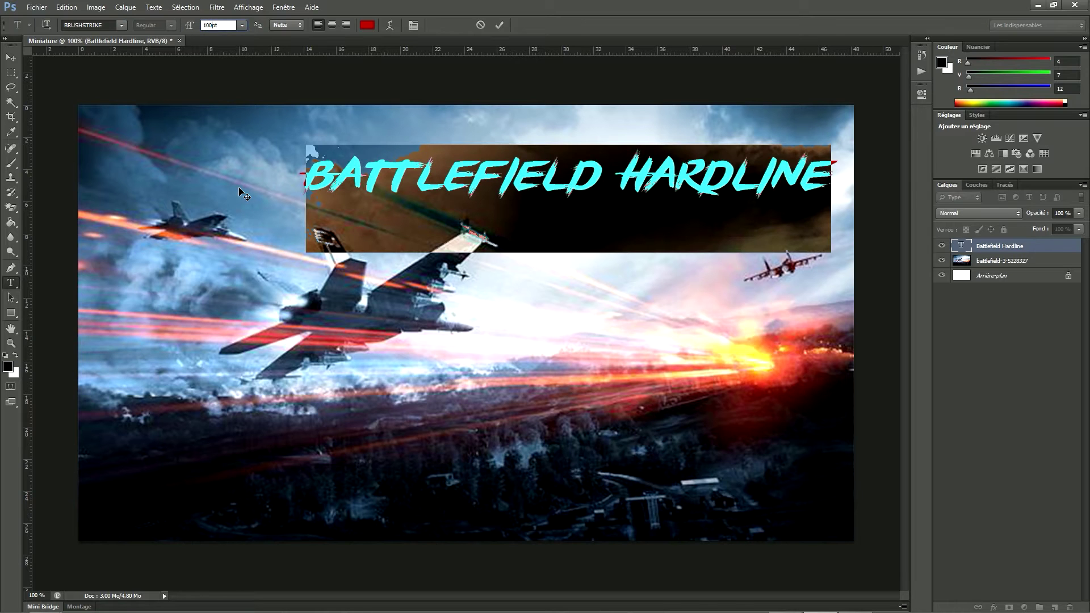
{"action": "key", "text": "Return"}
{"action": "left_click", "coordinate": [498, 25]}
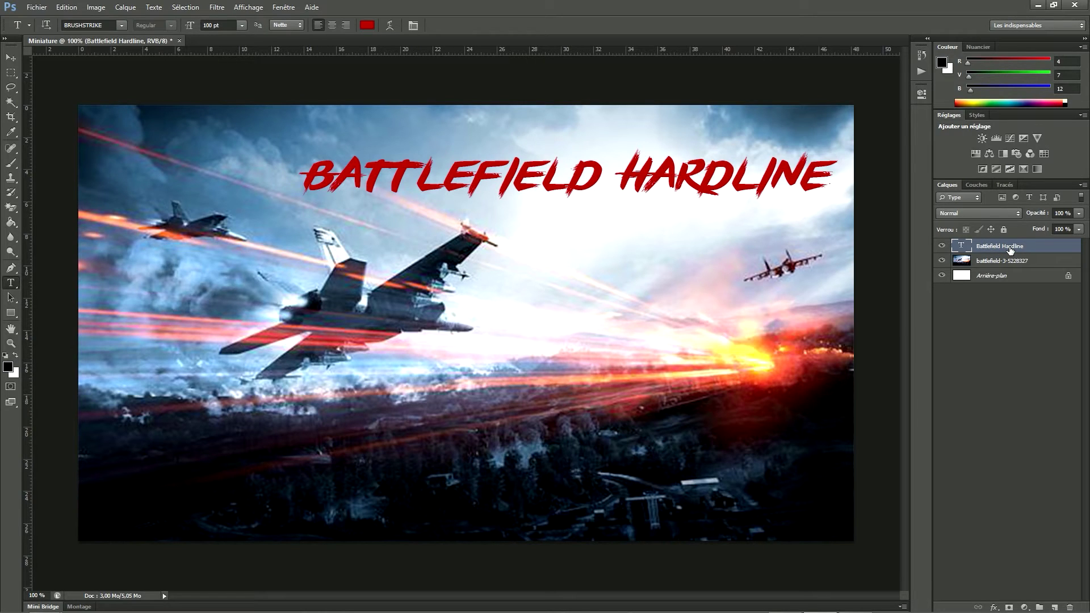
- Transform the title to span nearly the full width of the image's upper part, scaled to about 140% width and 182% height
{"action": "key", "text": "ctrl+t"}
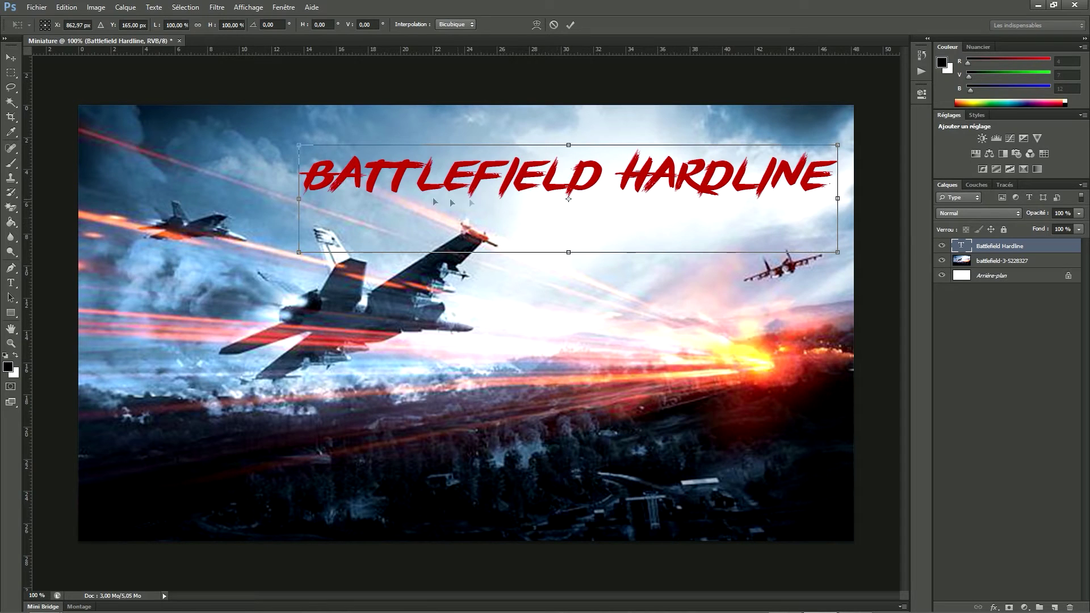
{"action": "left_click_drag", "start_coordinate": [578, 231], "coordinate": [471, 227]}
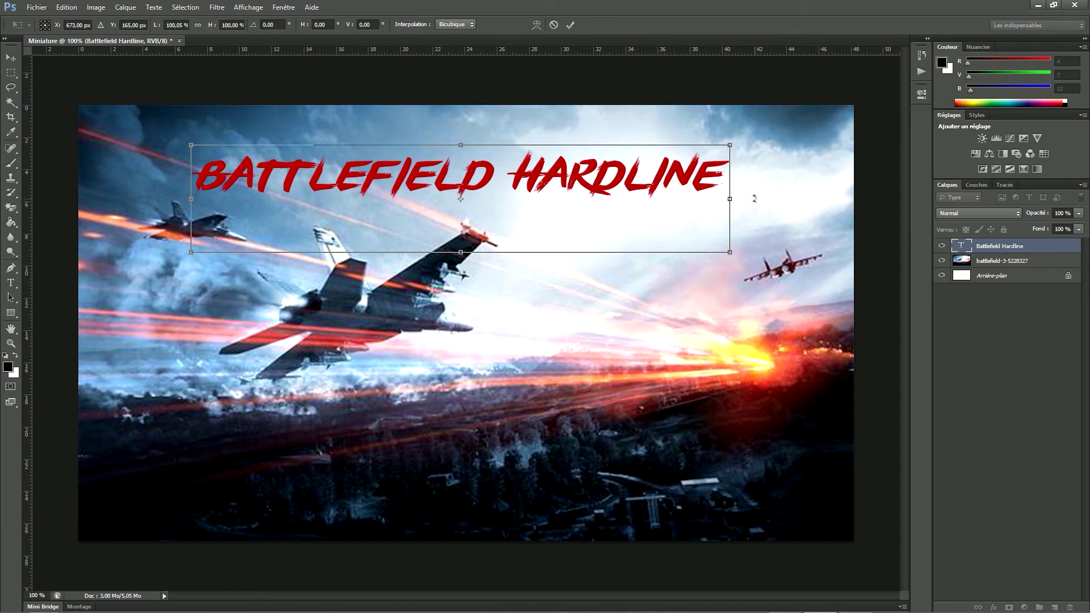
{"action": "left_click_drag", "start_coordinate": [729, 198], "coordinate": [842, 198]}
{"action": "left_click_drag", "start_coordinate": [192, 198], "coordinate": [89, 198]}
{"action": "left_click_drag", "start_coordinate": [473, 145], "coordinate": [472, 113]}
{"action": "left_click_drag", "start_coordinate": [466, 252], "coordinate": [466, 309]}
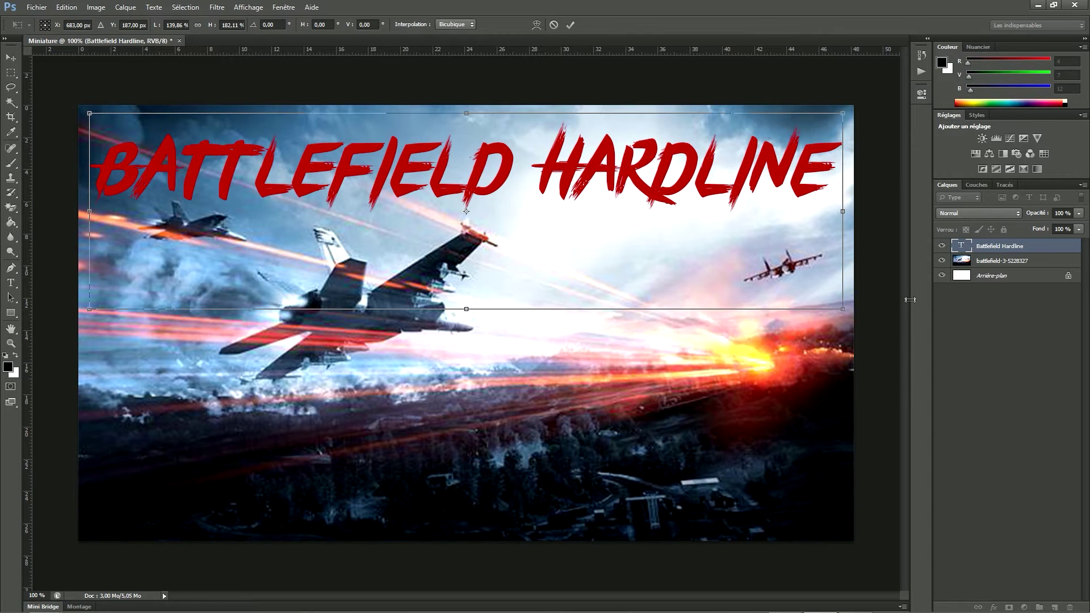
{"action": "left_click", "coordinate": [570, 25]}
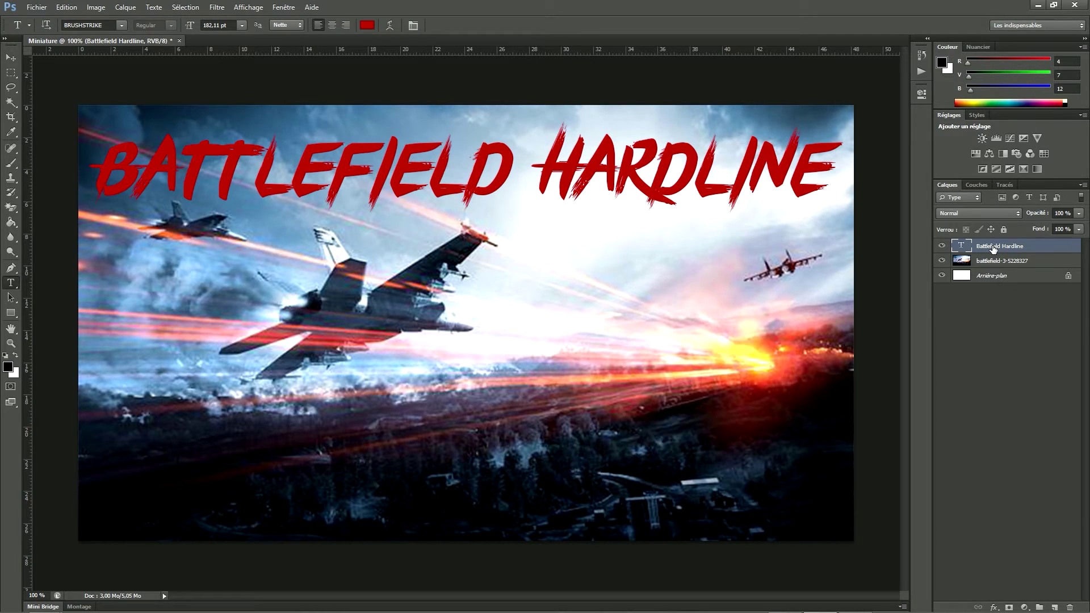
- Add a Color Overlay layer style to the "Battlefield Hardline" layer with the white colour fff
{"action": "right_click", "coordinate": [992, 247]}
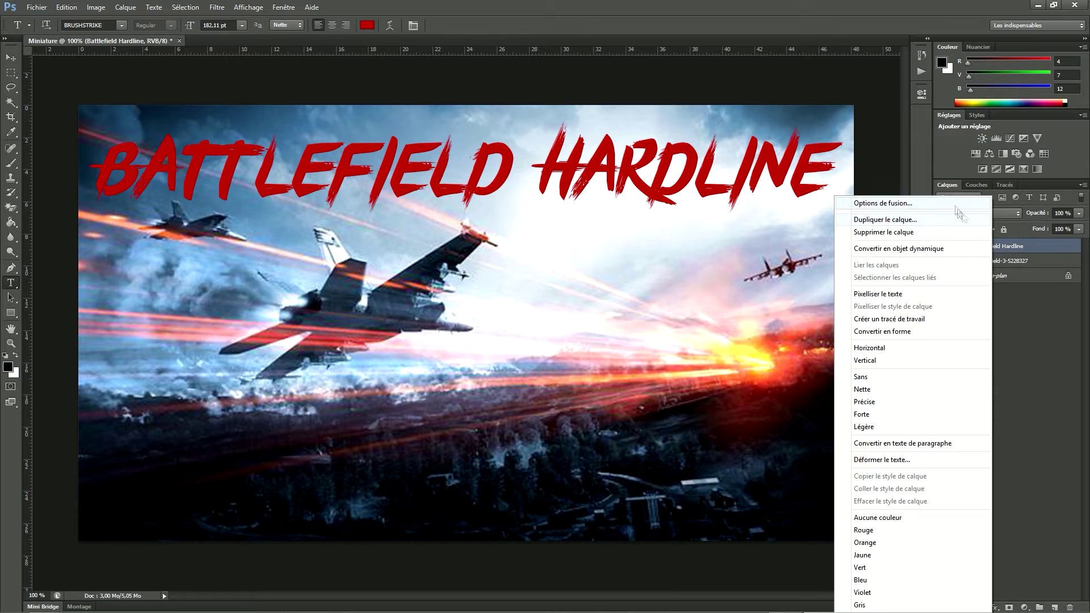
{"action": "left_click", "coordinate": [933, 204]}
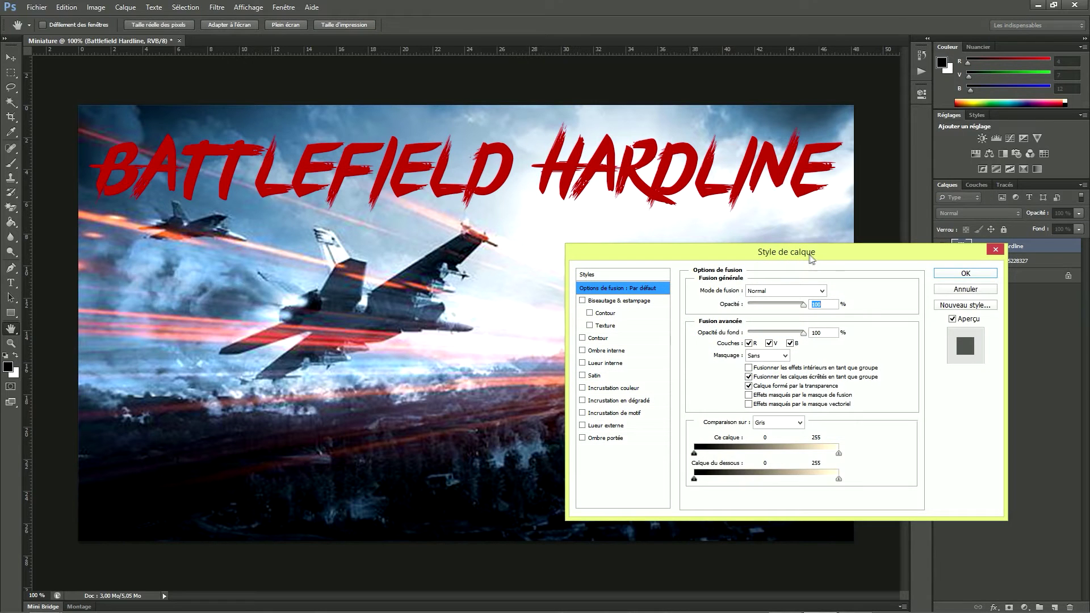
{"action": "left_click_drag", "start_coordinate": [811, 258], "coordinate": [767, 291]}
{"action": "left_click", "coordinate": [564, 421]}
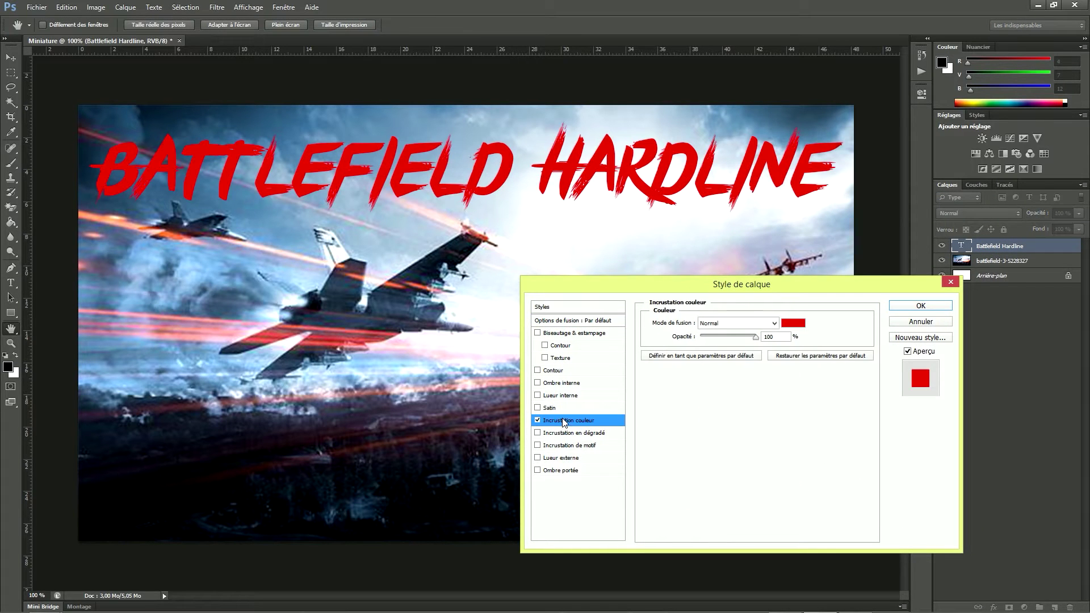
{"action": "left_click", "coordinate": [797, 325]}
{"action": "left_click_drag", "start_coordinate": [728, 251], "coordinate": [334, 334]}
{"action": "double_click", "coordinate": [334, 511]}
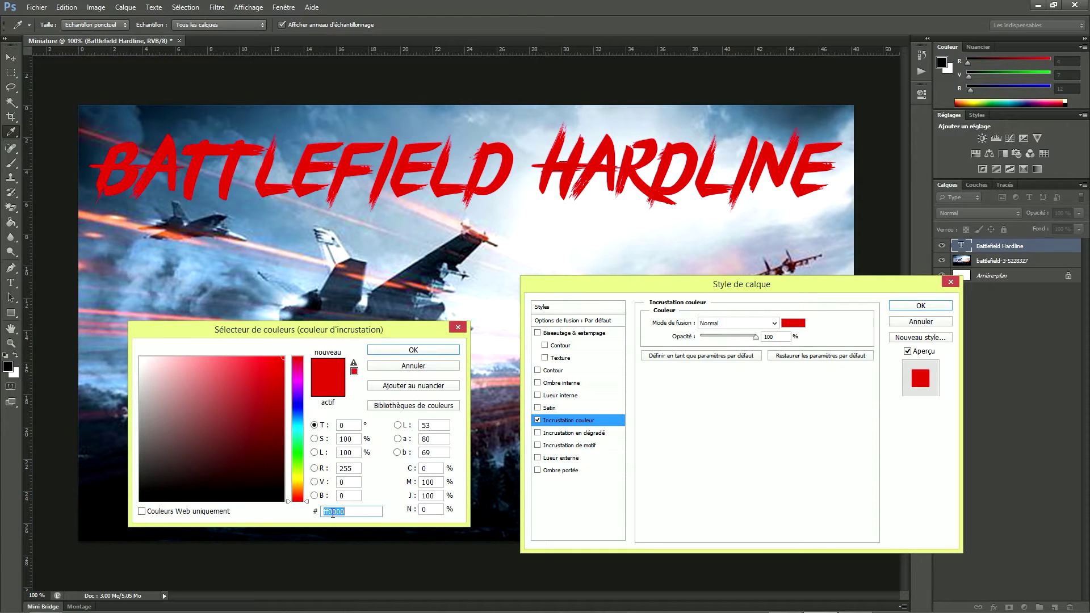
{"action": "type", "text": "fff"}
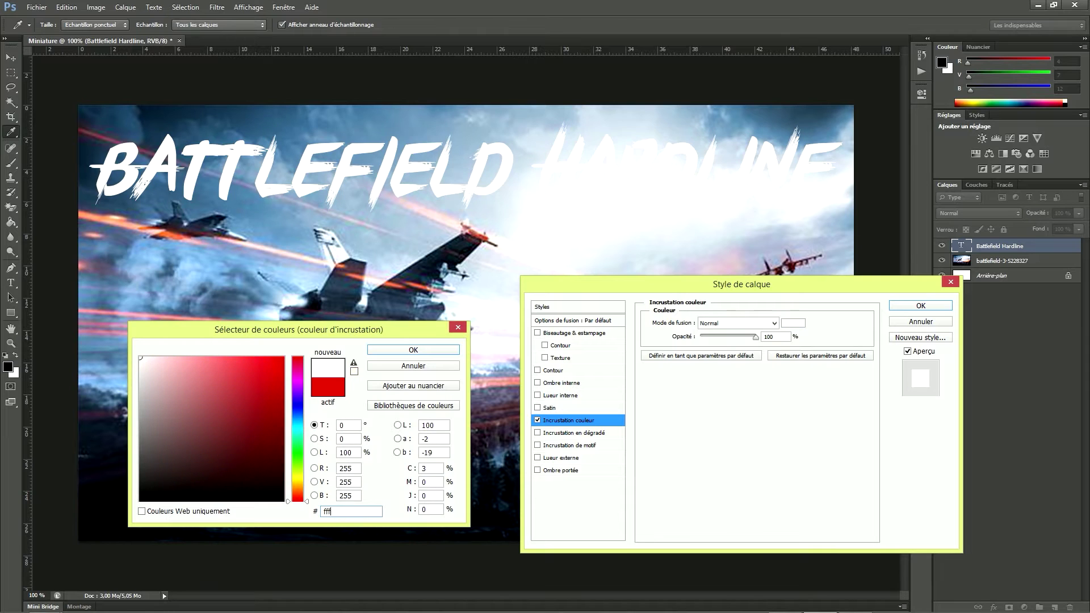
{"action": "left_click", "coordinate": [407, 351]}
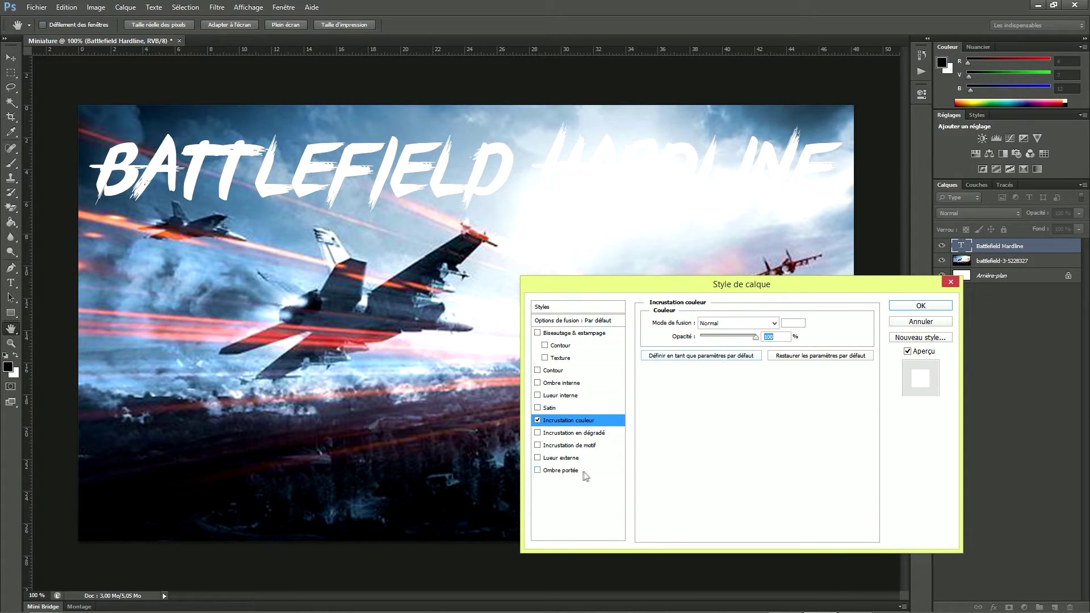
- Add a Stroke effect to the title with the dark green colour 054542 and a size of 10 px
{"action": "left_click", "coordinate": [554, 370]}
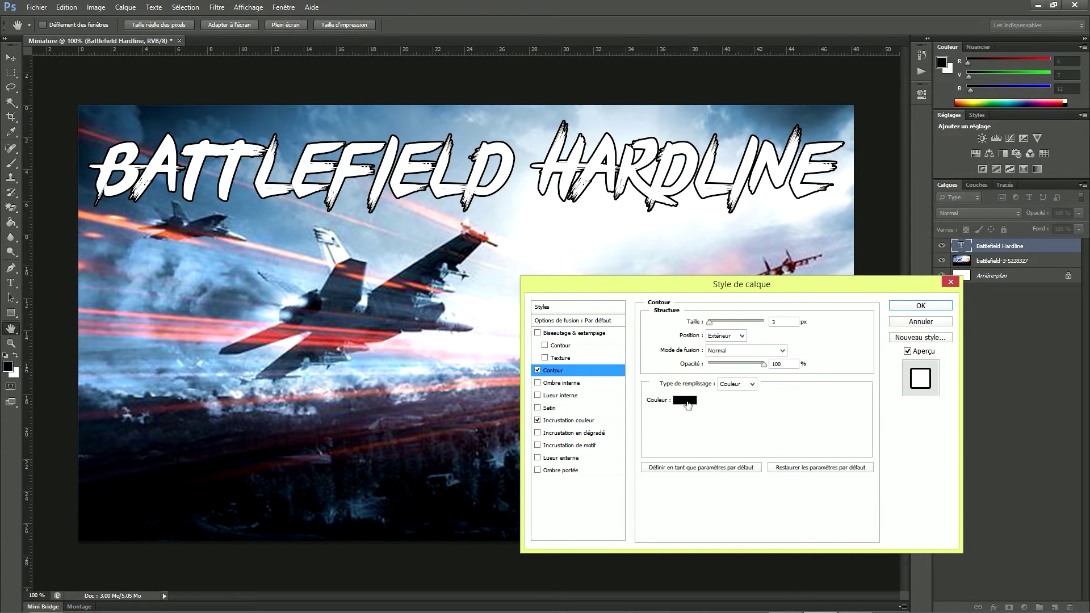
{"action": "left_click", "coordinate": [688, 404]}
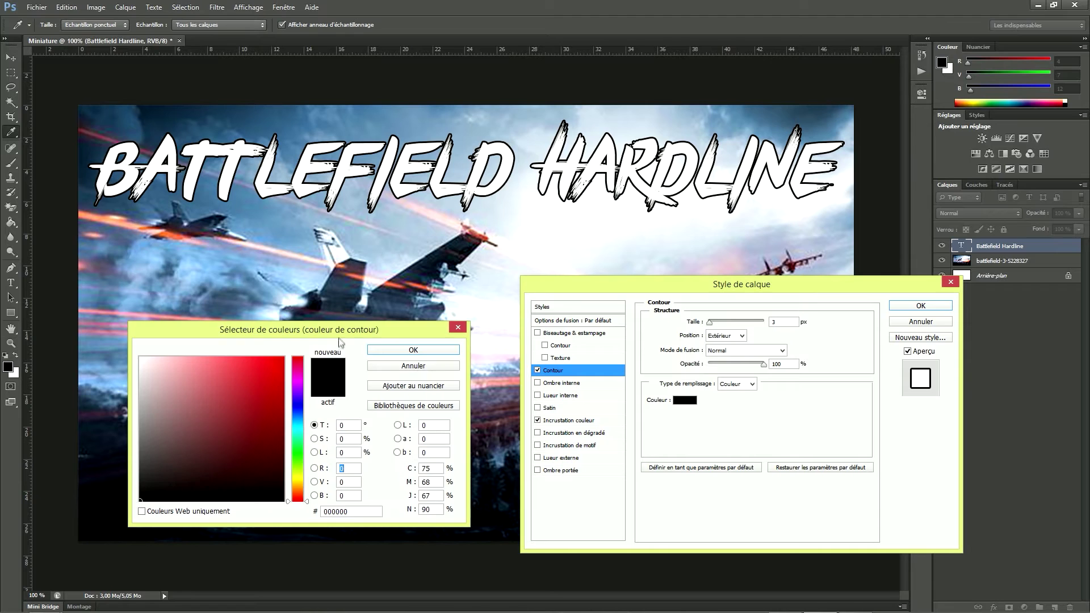
{"action": "left_click_drag", "start_coordinate": [339, 330], "coordinate": [330, 339]}
{"action": "left_click", "coordinate": [329, 520]}
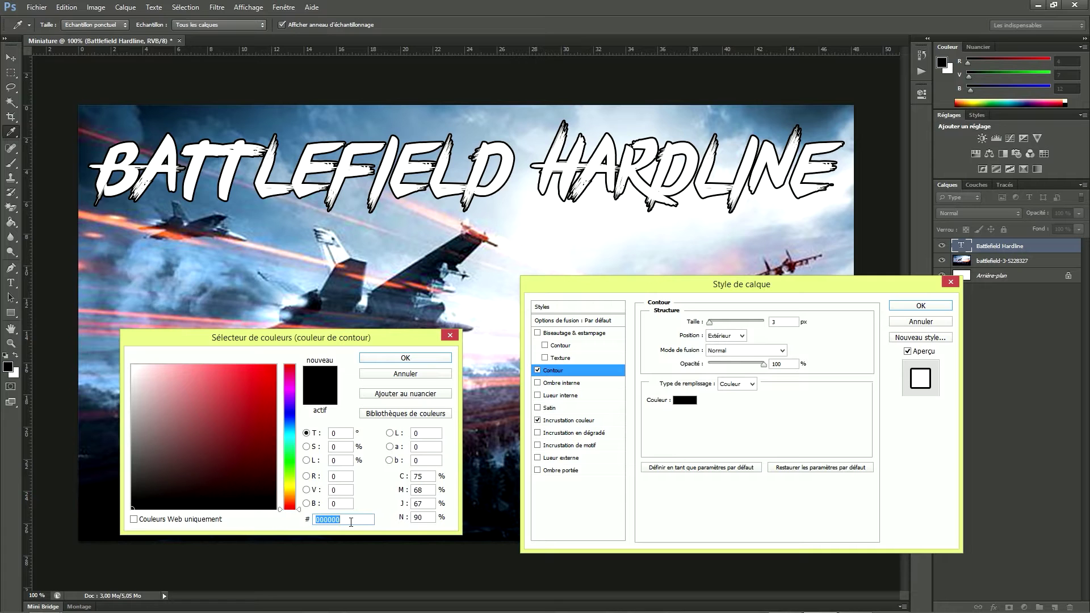
{"action": "type", "text": "054"}
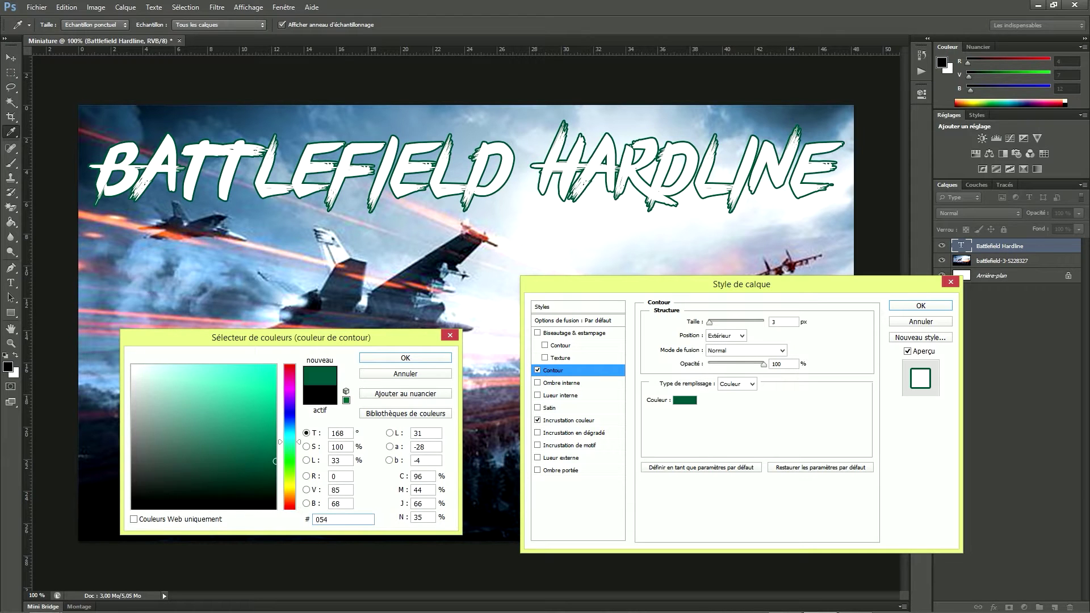
{"action": "type", "text": "542"}
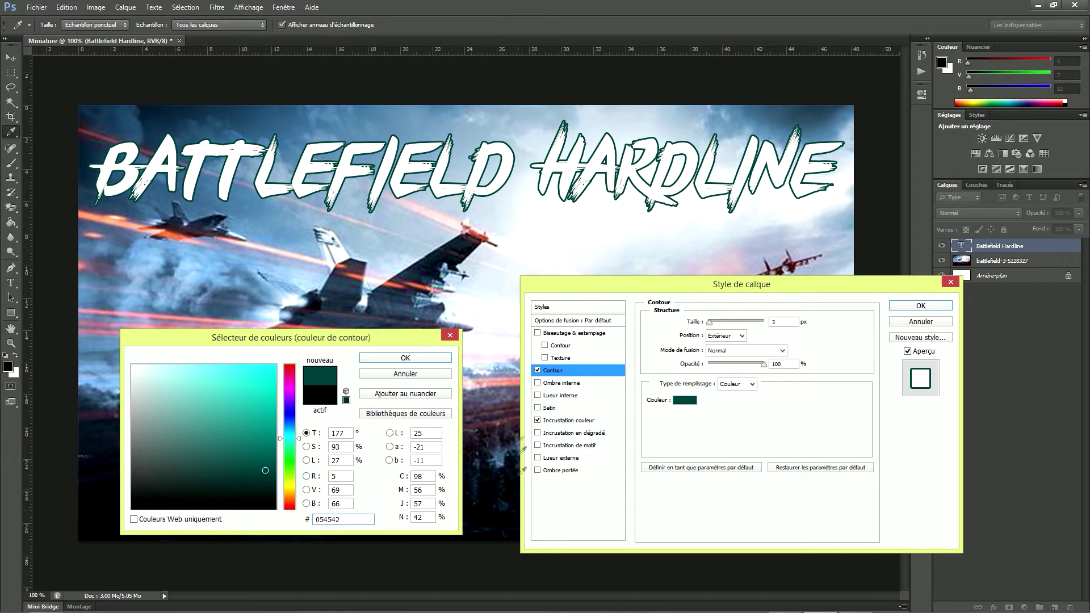
{"action": "left_click", "coordinate": [389, 360]}
{"action": "left_click", "coordinate": [797, 322]}
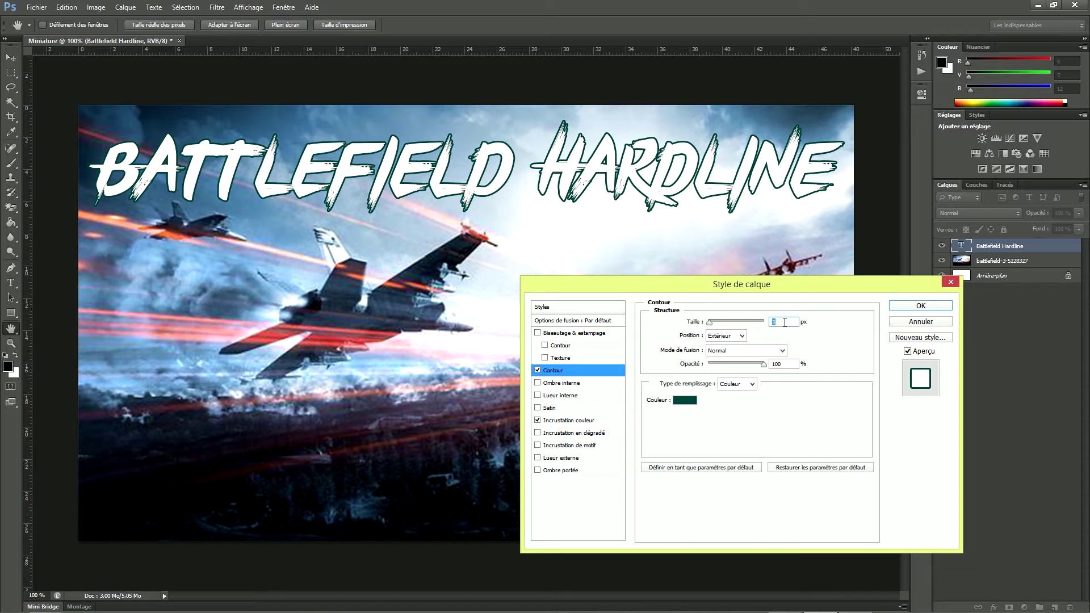
{"action": "type", "text": "10"}
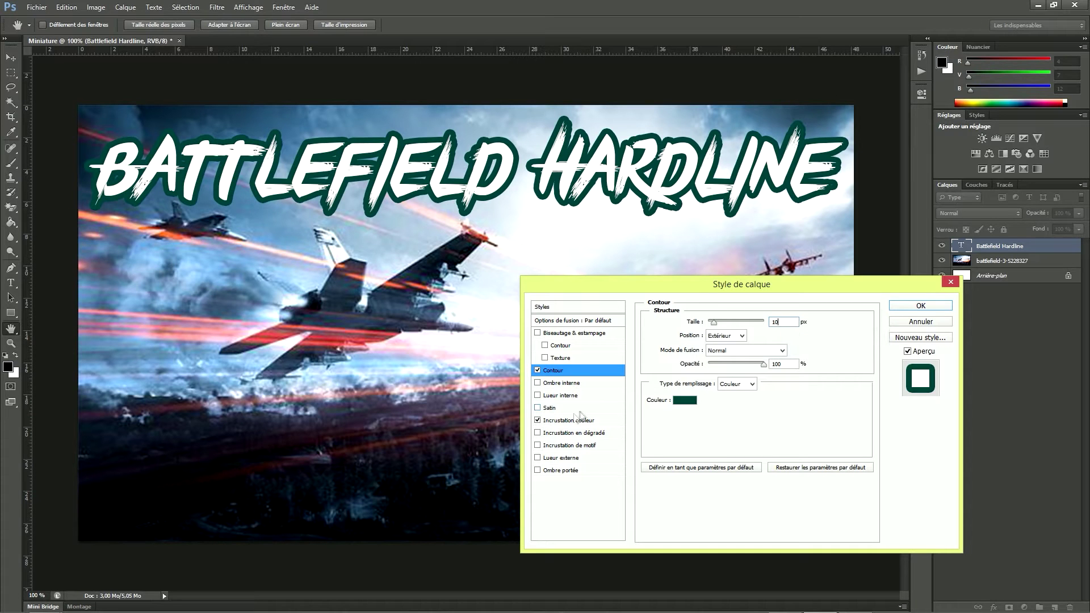
- Add a Drop Shadow to the title with a 24 px distance and a slightly larger size, and apply the layer styles
{"action": "left_click", "coordinate": [559, 471]}
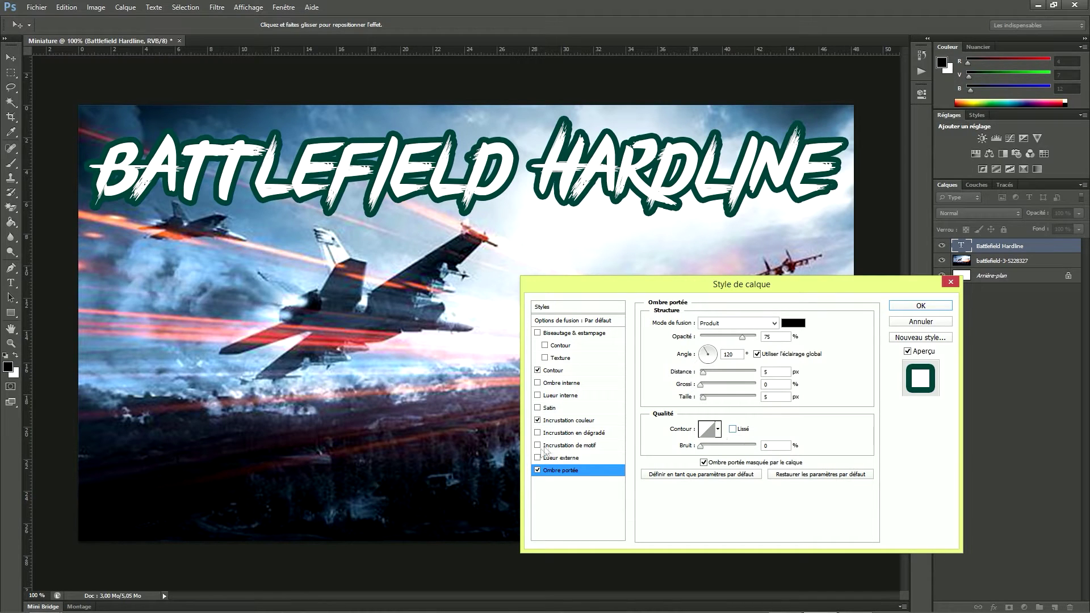
{"action": "left_click", "coordinate": [564, 473]}
{"action": "left_click_drag", "start_coordinate": [704, 374], "coordinate": [713, 372]}
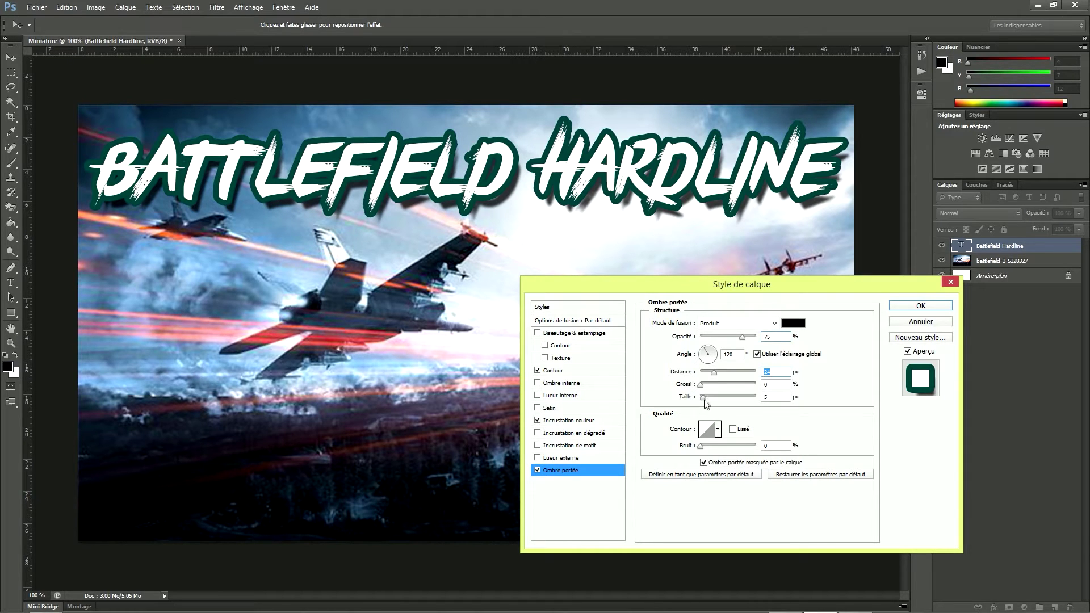
{"action": "mouse_move", "coordinate": [704, 403]}
{"action": "left_mouse_down"}
{"action": "mouse_move", "coordinate": [715, 403]}
{"action": "mouse_move", "coordinate": [707, 400]}
{"action": "left_mouse_up"}
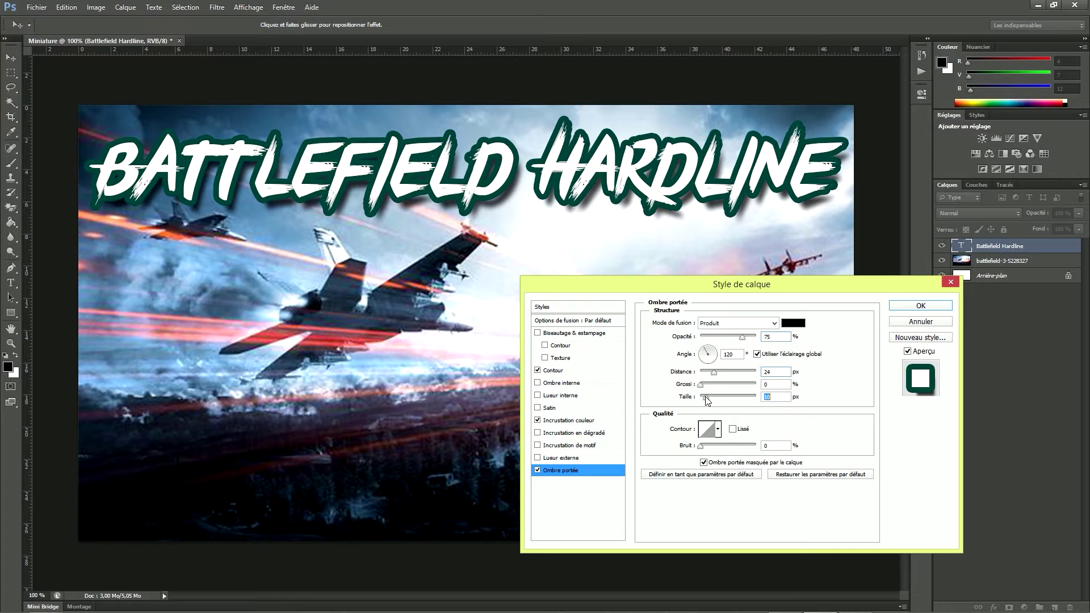
{"action": "left_click", "coordinate": [921, 306]}
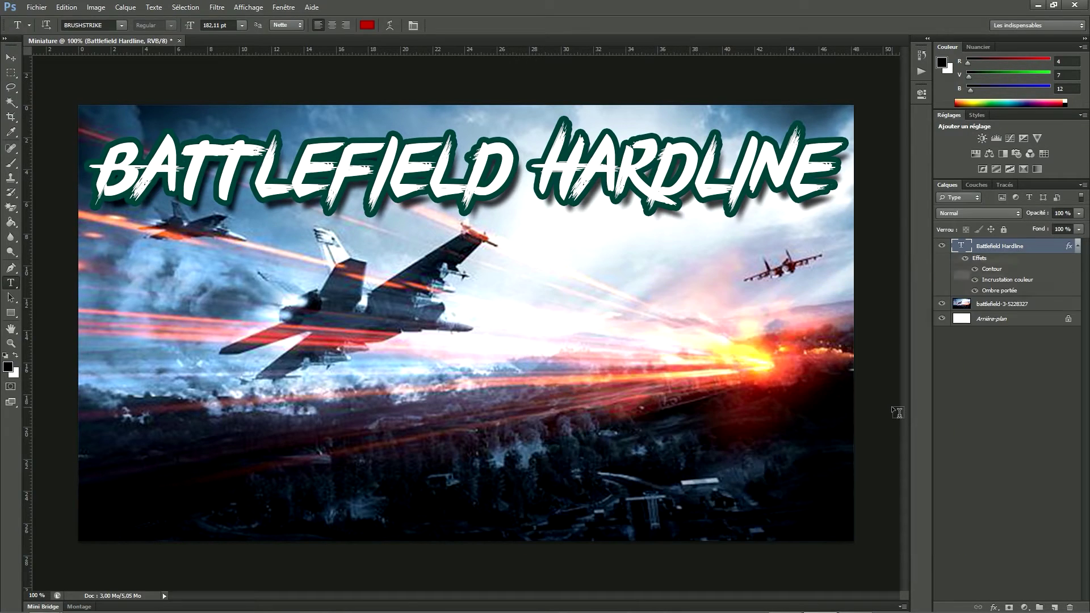
- Create a new layer and add the text "Let's Play" near the middle of the image in BRUSHSTRIKE at 100 pt
{"action": "left_click", "coordinate": [1053, 608]}
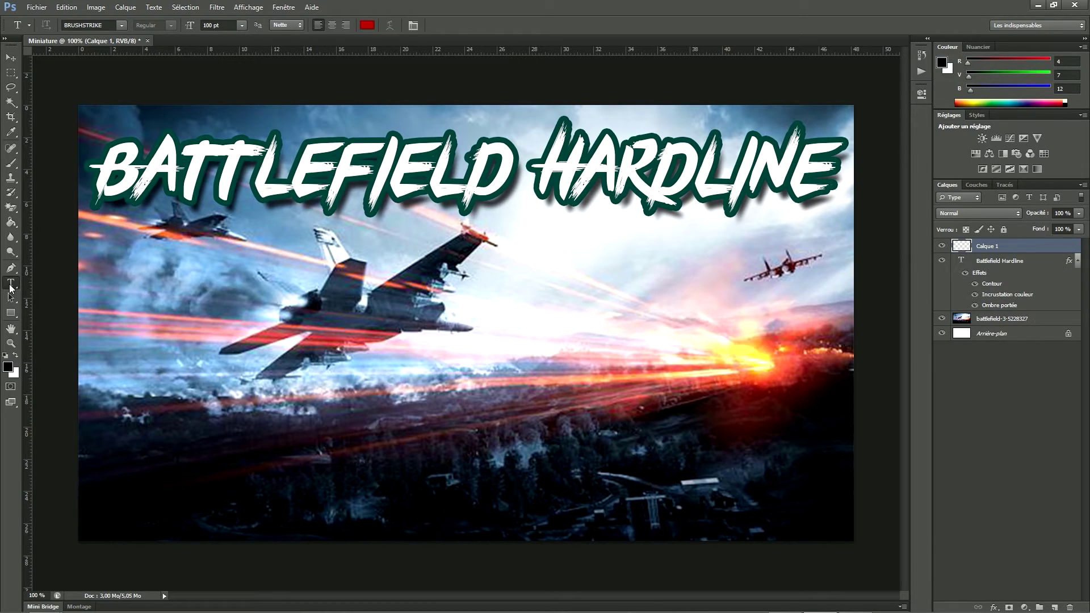
{"action": "left_click", "coordinate": [357, 318]}
{"action": "type", "text": "L"}
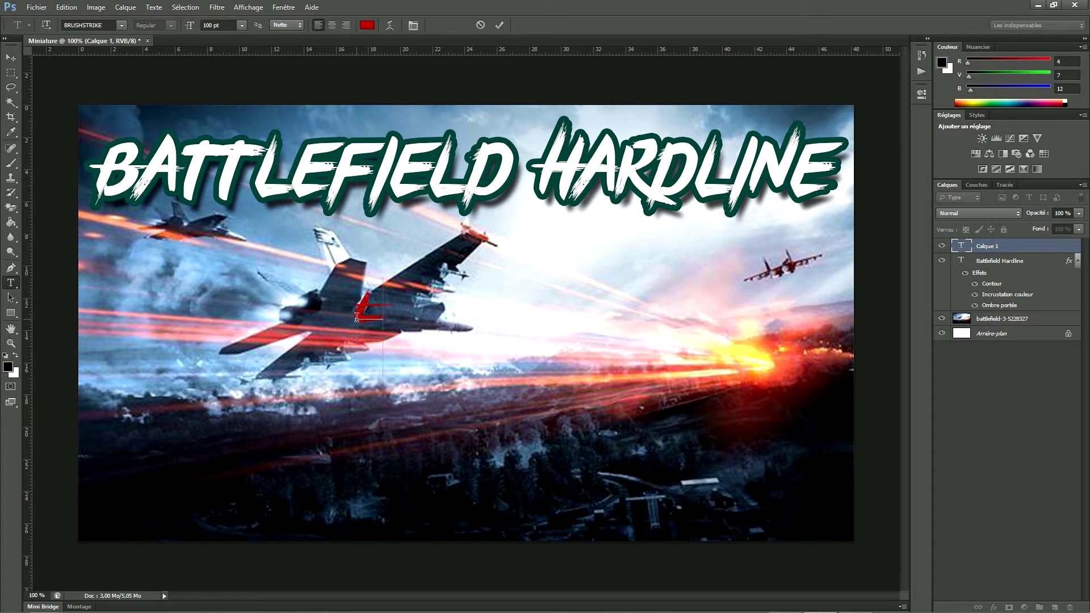
{"action": "type", "text": "ET'S PLAY"}
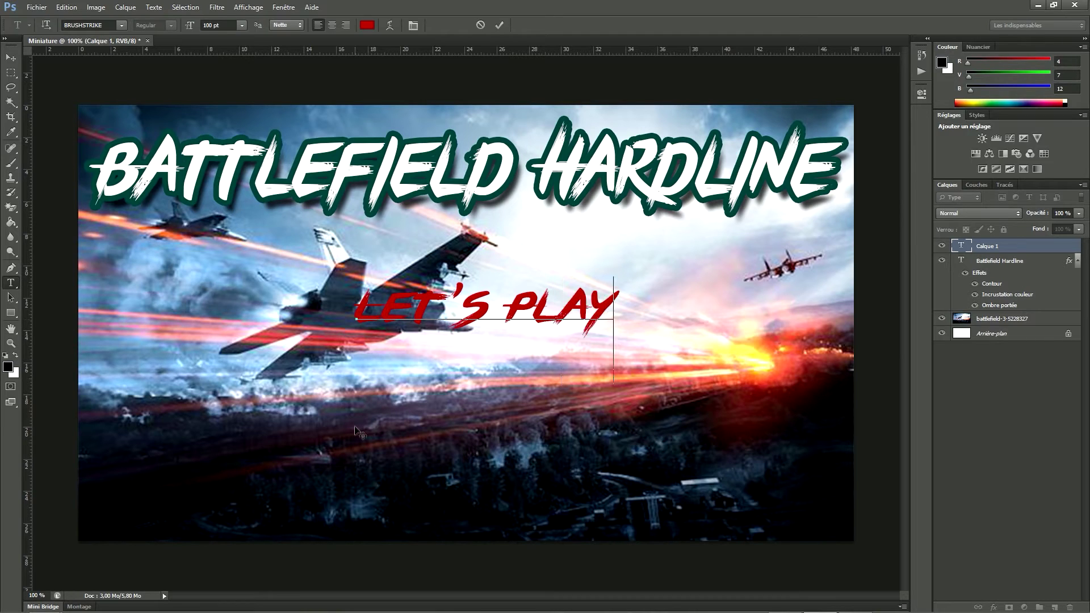
{"action": "left_click", "coordinate": [499, 25]}
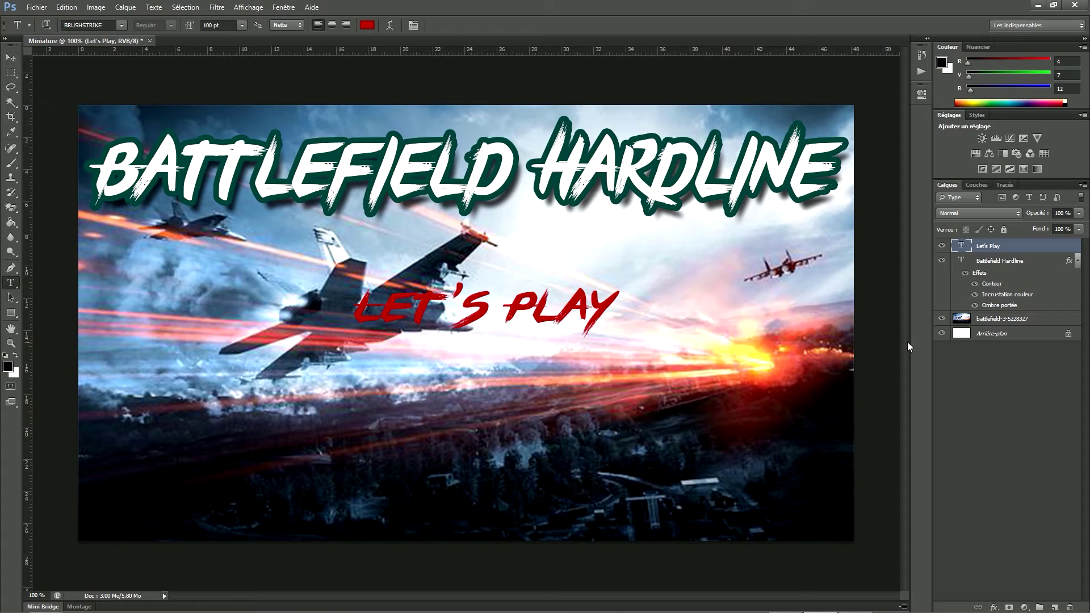
- Add a Color Overlay to the "Let's Play" layer with the dark green 054542 sampled from the title's outline
{"action": "right_click", "coordinate": [992, 246]}
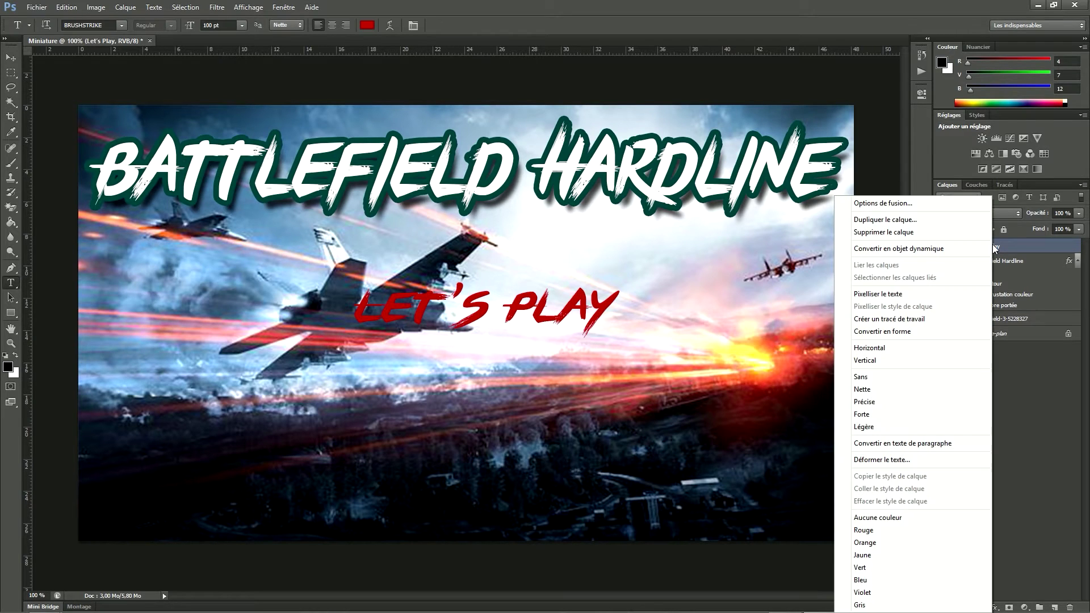
{"action": "left_click", "coordinate": [882, 203]}
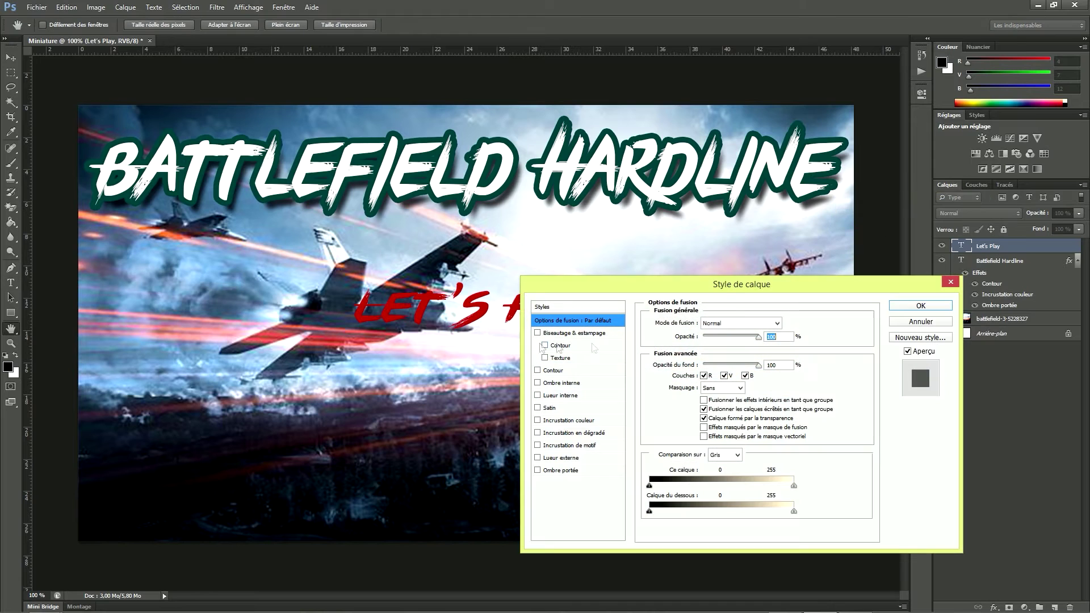
{"action": "left_click_drag", "start_coordinate": [739, 296], "coordinate": [848, 313]}
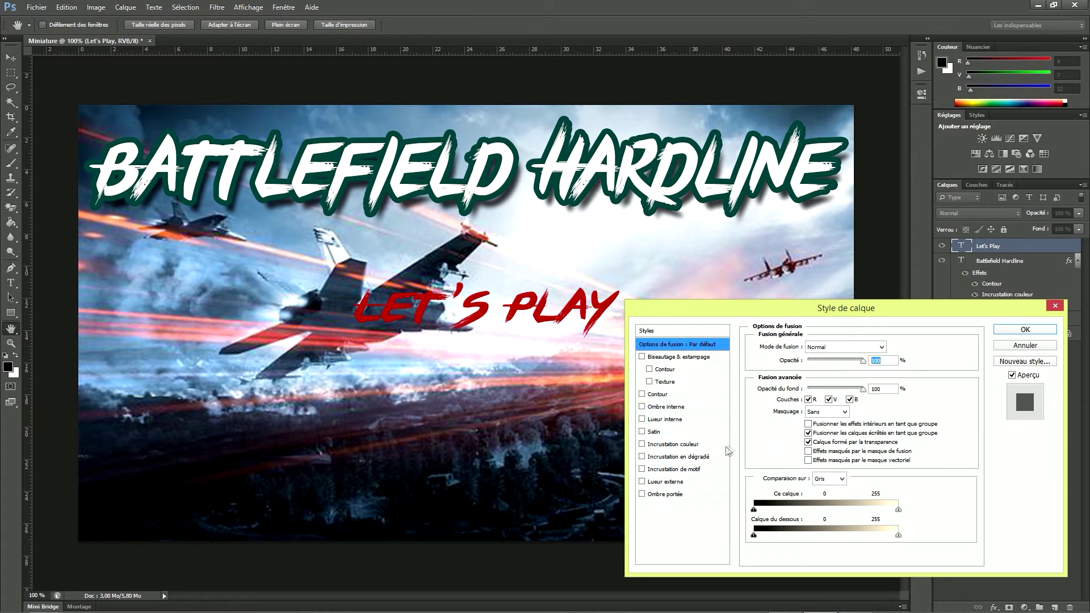
{"action": "left_click", "coordinate": [676, 445]}
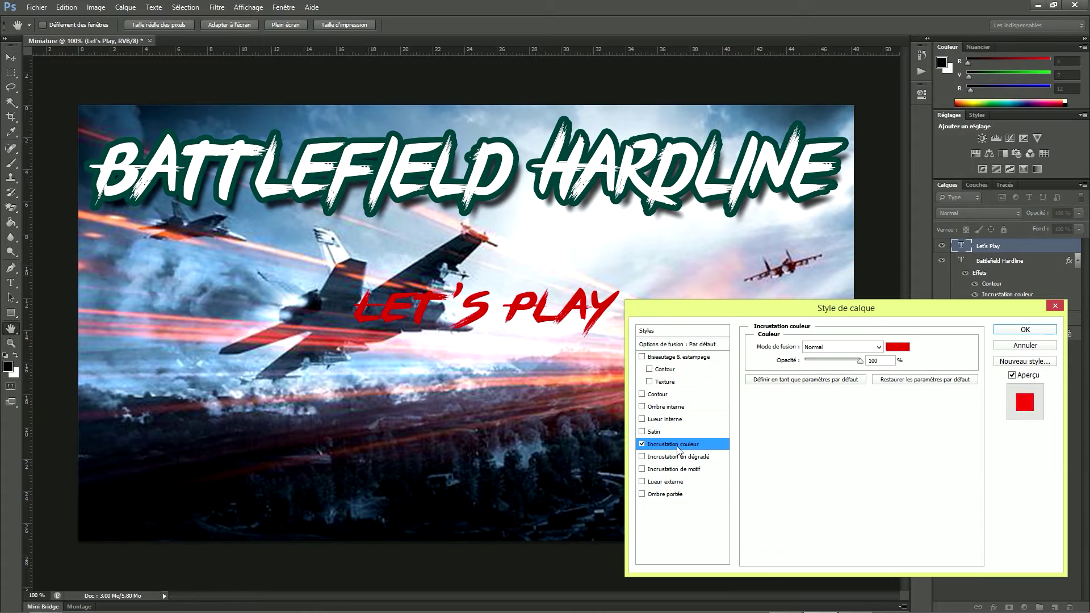
{"action": "left_click", "coordinate": [898, 348]}
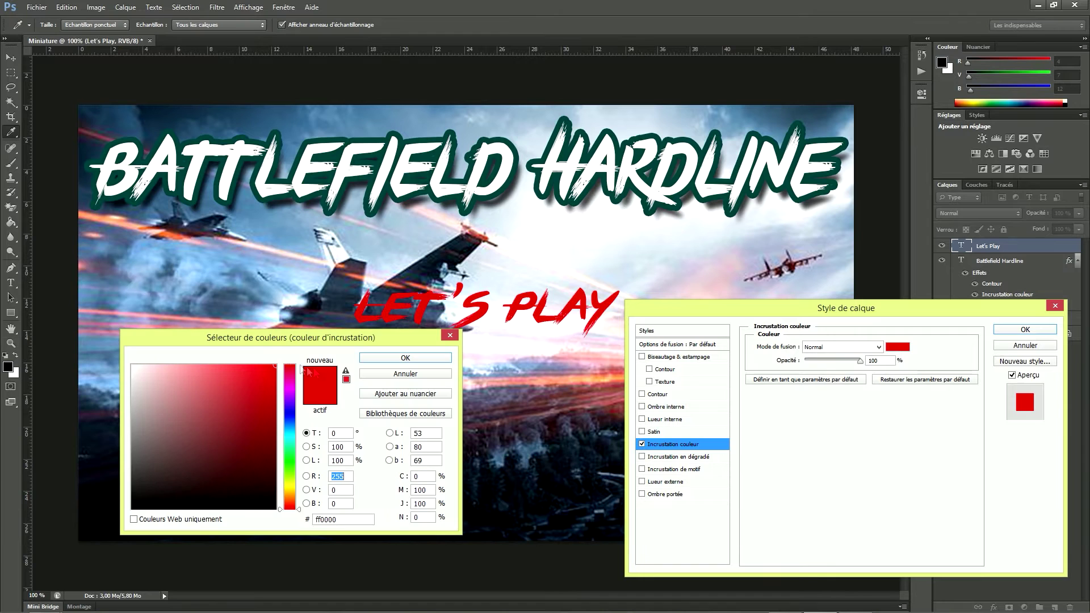
{"action": "left_click_drag", "start_coordinate": [287, 339], "coordinate": [228, 346]}
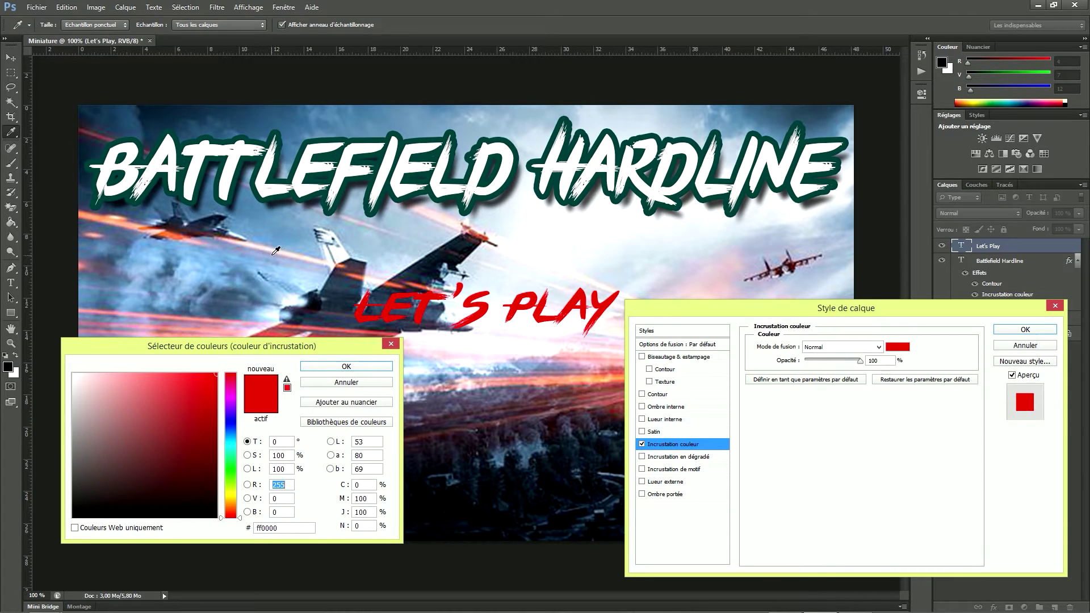
{"action": "left_click", "coordinate": [278, 194]}
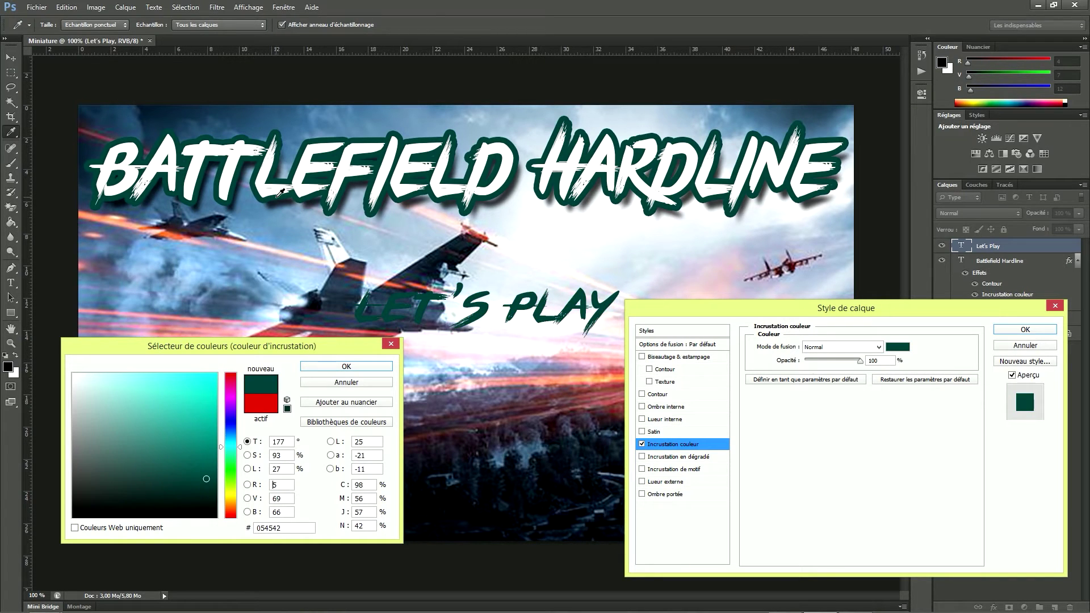
{"action": "left_click", "coordinate": [347, 366]}
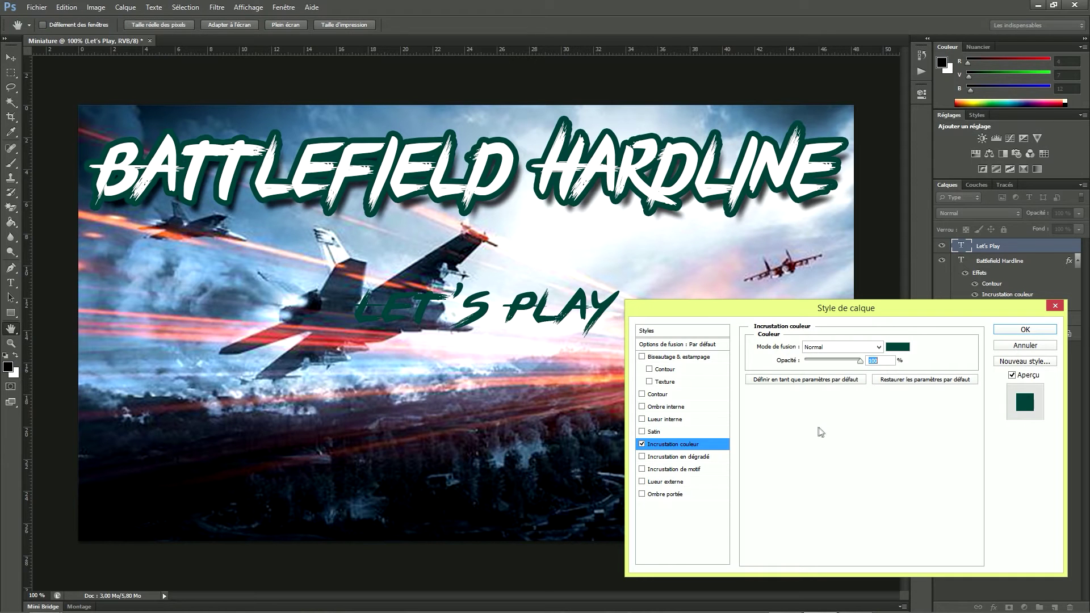
- Add a Stroke effect to "Let's Play" with the white colour ffffff and a size of 10 px
{"action": "left_click", "coordinate": [661, 395]}
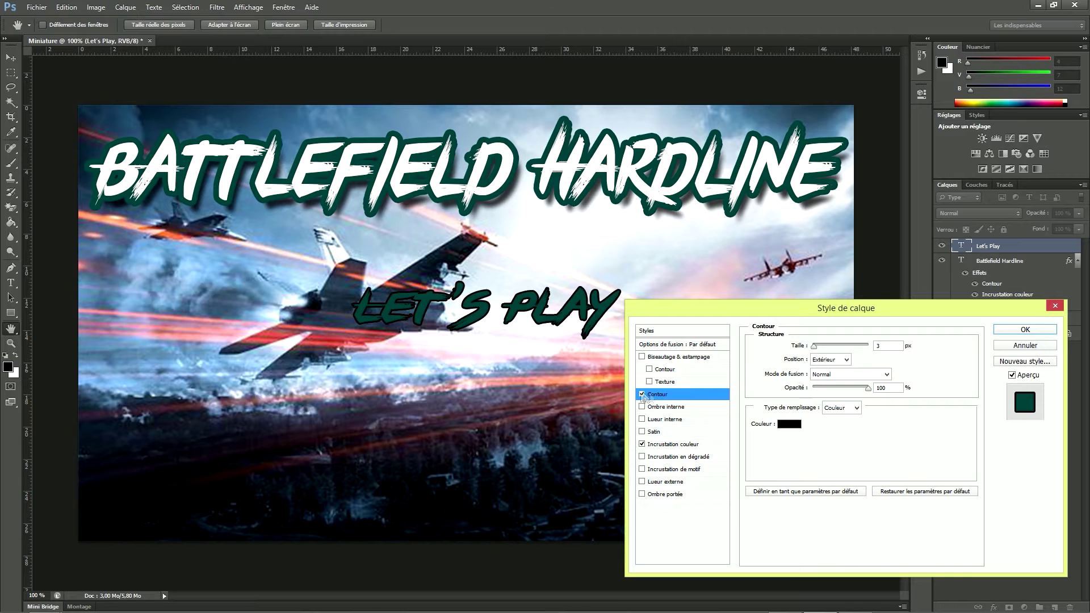
{"action": "left_click", "coordinate": [786, 425]}
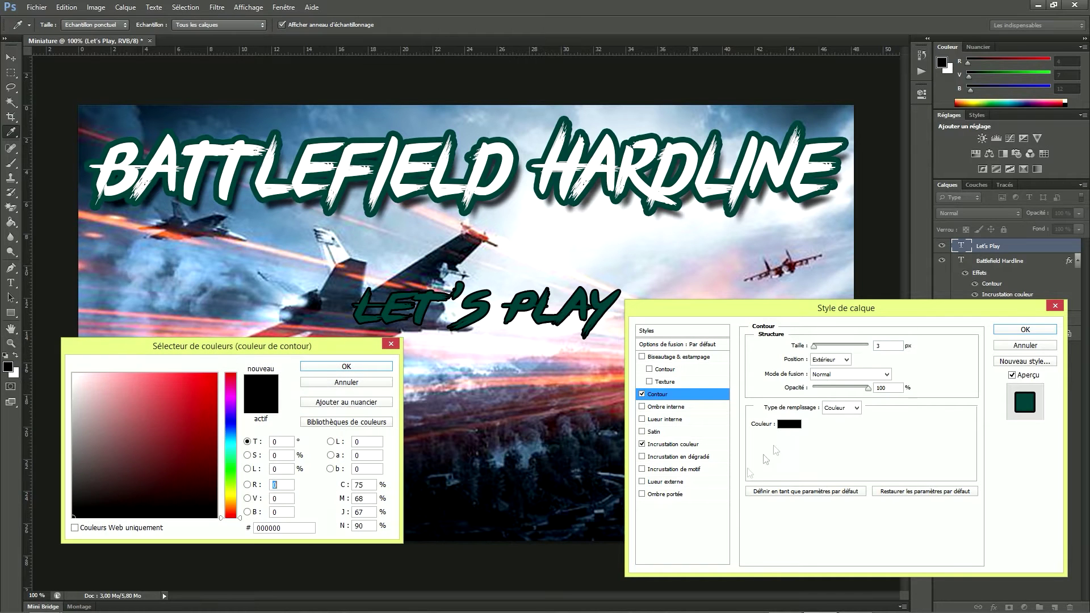
{"action": "left_click", "coordinate": [324, 143]}
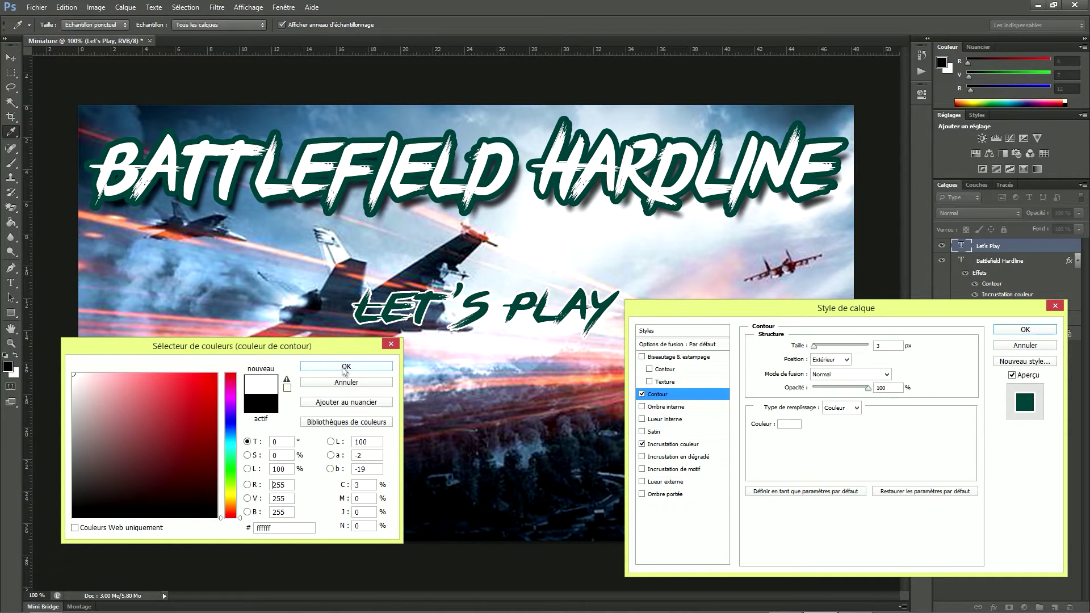
{"action": "left_click", "coordinate": [345, 366]}
{"action": "double_click", "coordinate": [896, 344]}
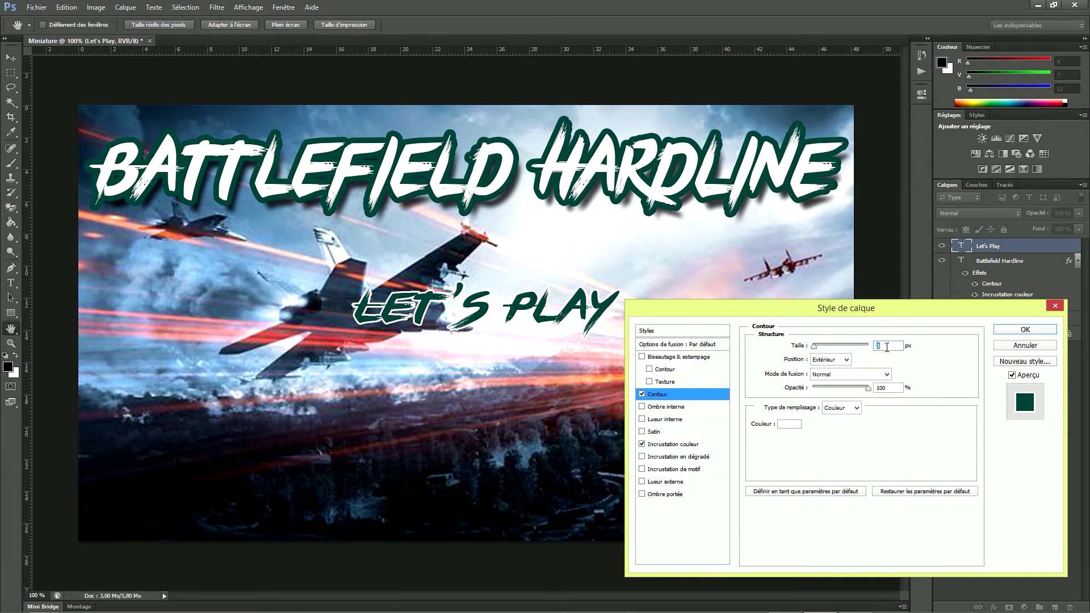
{"action": "type", "text": "10"}
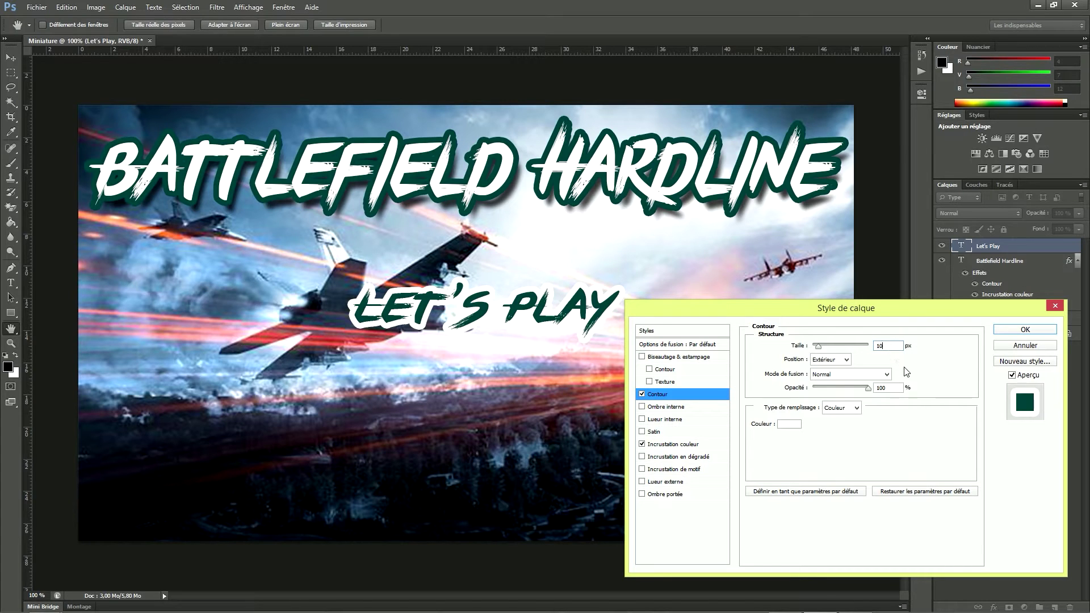
- Add a Drop Shadow to "Let's Play" with a 19 px distance and a slightly larger size, and apply the layer styles
{"action": "left_click", "coordinate": [658, 494]}
{"action": "left_click_drag", "start_coordinate": [824, 397], "coordinate": [817, 399]}
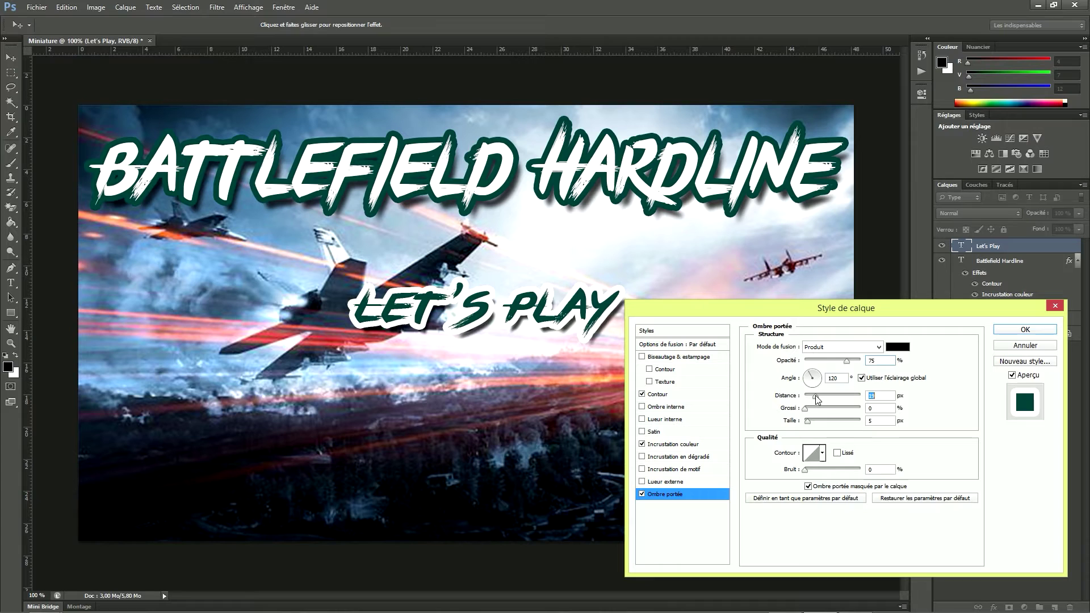
{"action": "left_click_drag", "start_coordinate": [807, 423], "coordinate": [812, 424]}
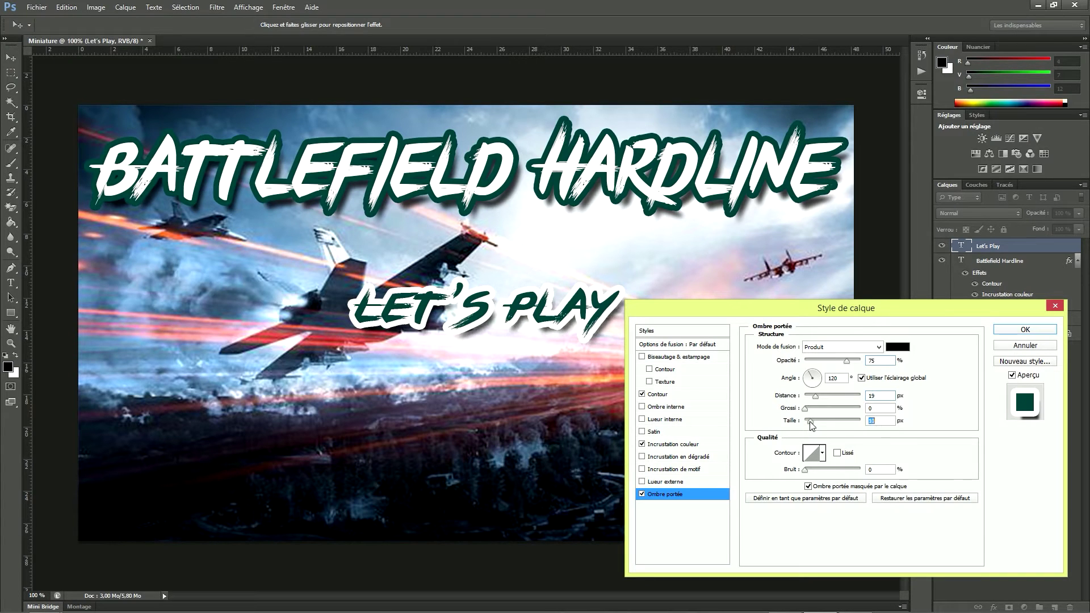
{"action": "left_click", "coordinate": [1023, 332]}
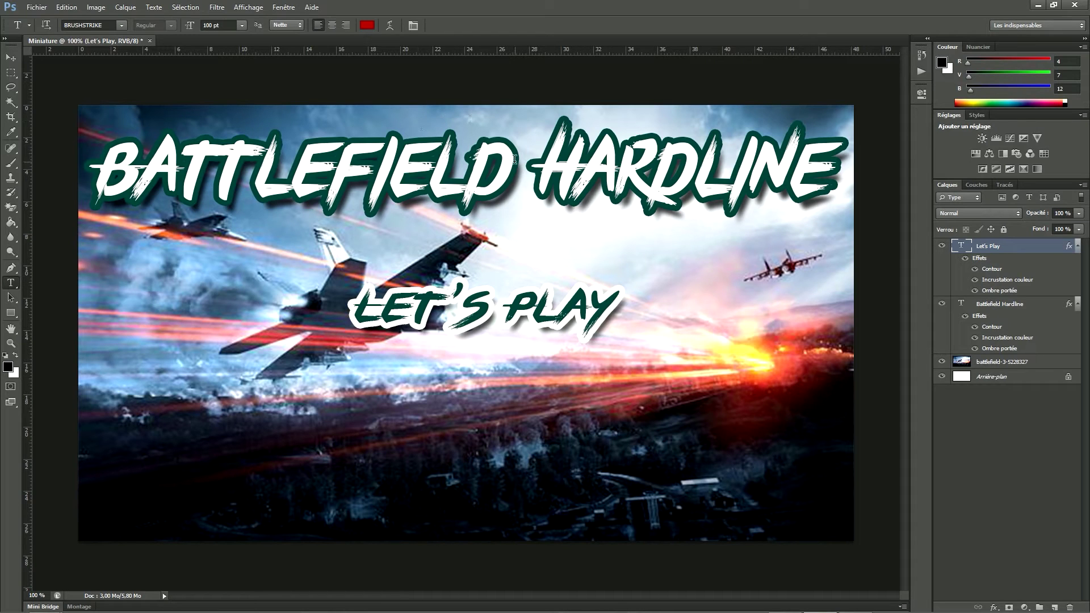
- Centre the "Battlefield Hardline" layer horizontally against a selection of the whole canvas, and deselect
{"action": "left_click", "coordinate": [1006, 309]}
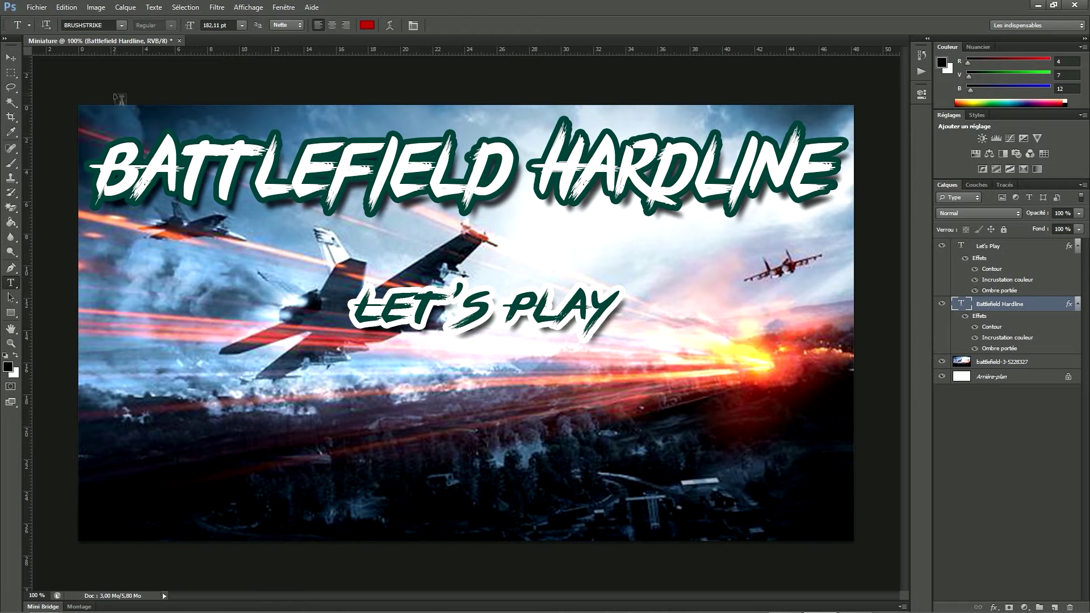
{"action": "left_click", "coordinate": [10, 76]}
{"action": "left_click_drag", "start_coordinate": [78, 105], "coordinate": [852, 541]}
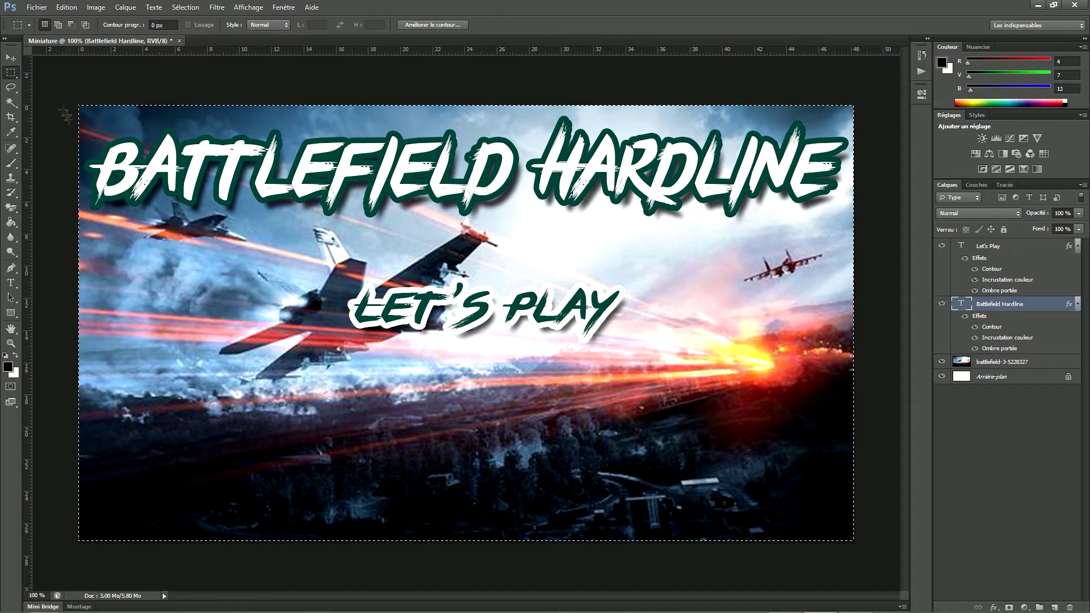
{"action": "left_click", "coordinate": [12, 59]}
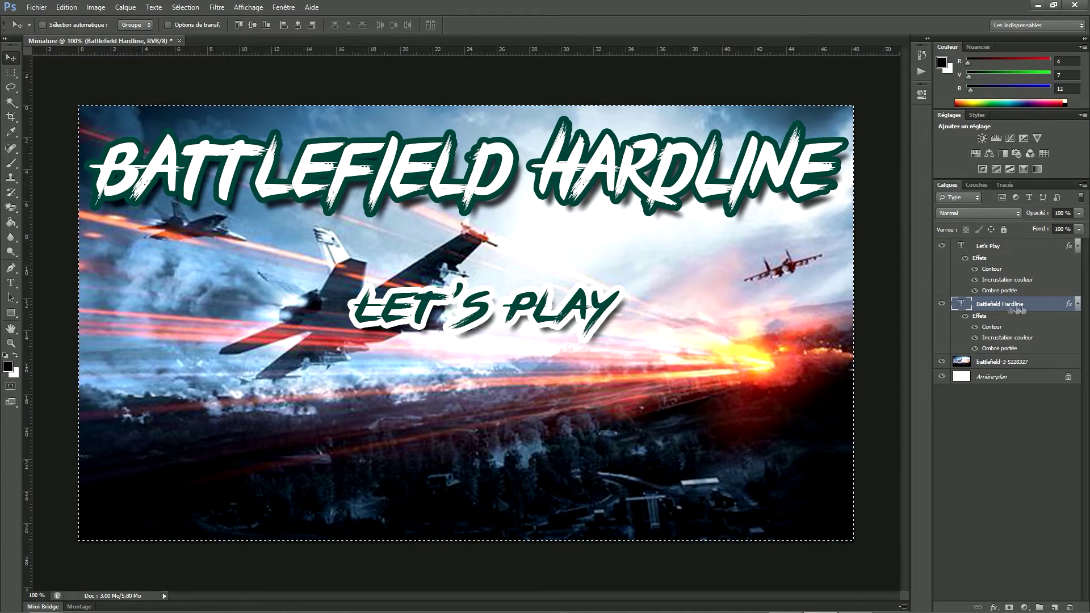
{"action": "left_click", "coordinate": [298, 25]}
{"action": "key", "text": "ctrl+d"}
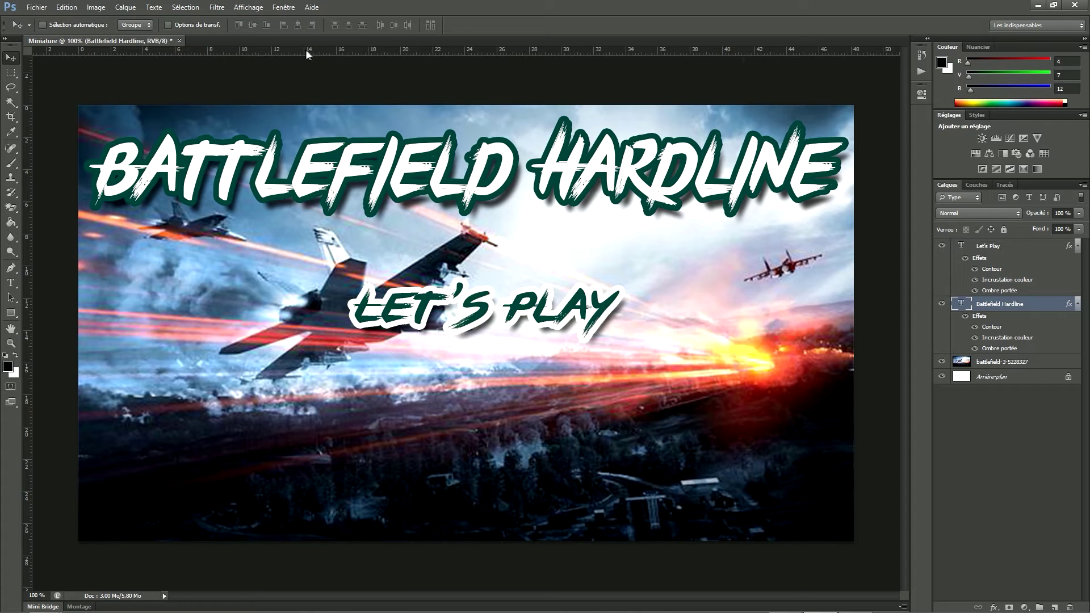
{"action": "left_click", "coordinate": [250, 9]}
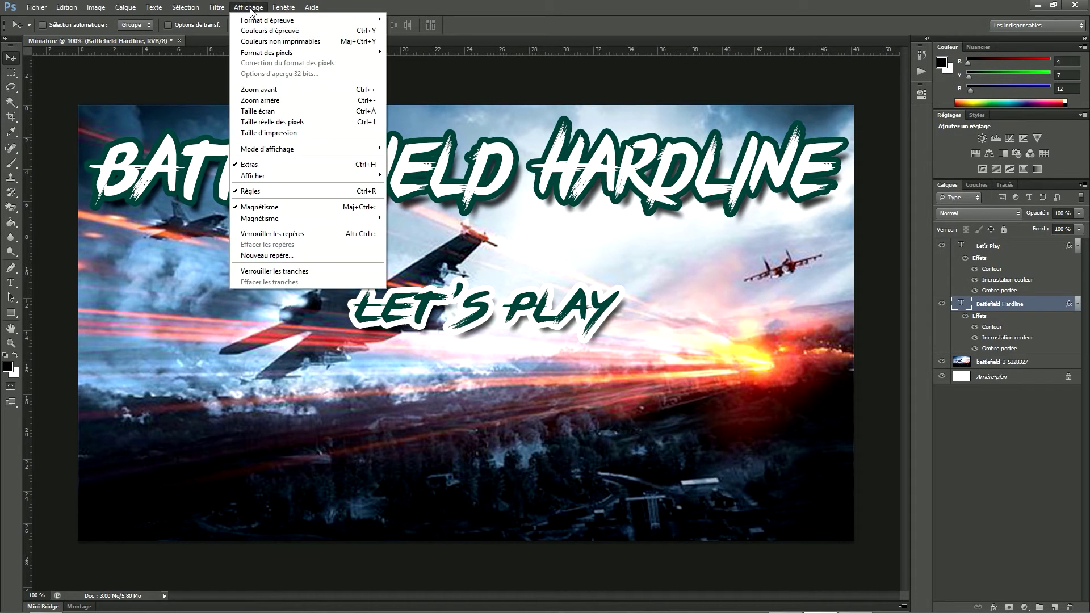
{"action": "mouse_move", "coordinate": [255, 175]}
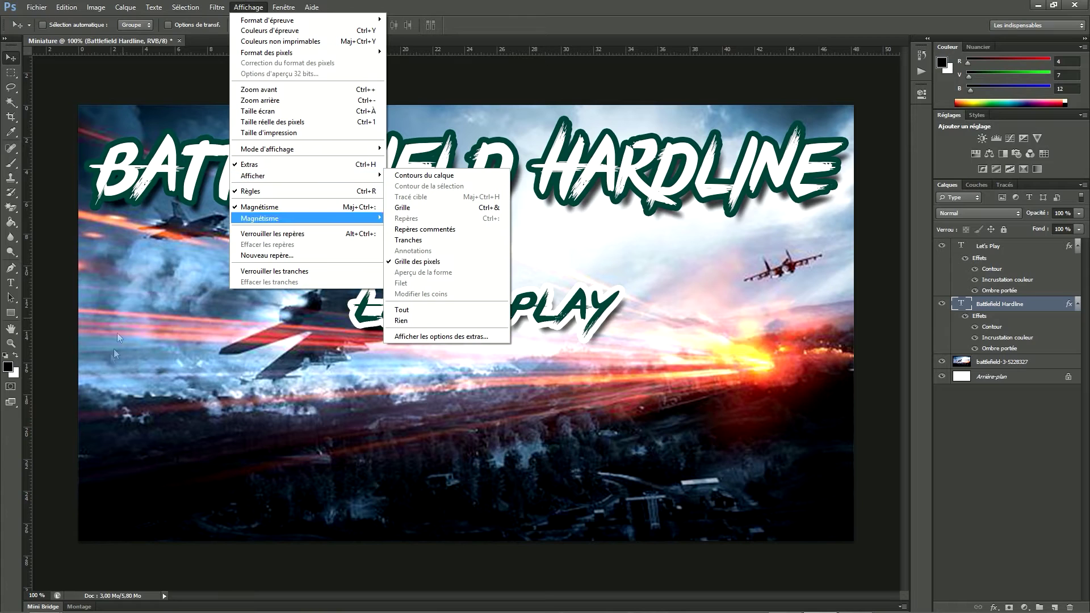
{"action": "left_click", "coordinate": [33, 96]}
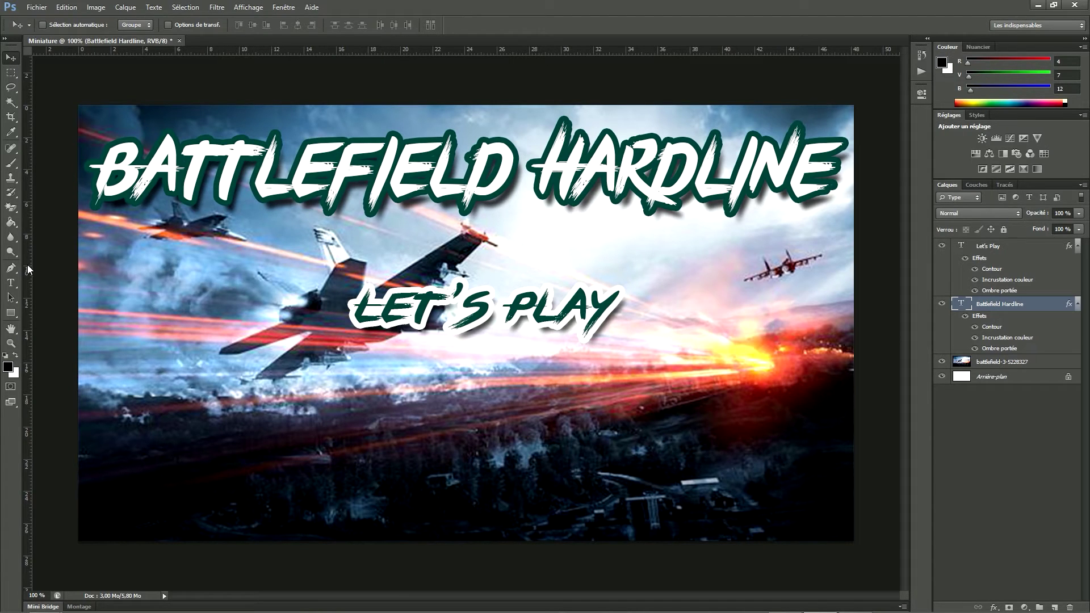
- Move "Let's Play" beneath "Hardline", right-aligned with the title's end using a temporary vertical guide, and remove the guide
{"action": "left_click_drag", "start_coordinate": [29, 270], "coordinate": [841, 264]}
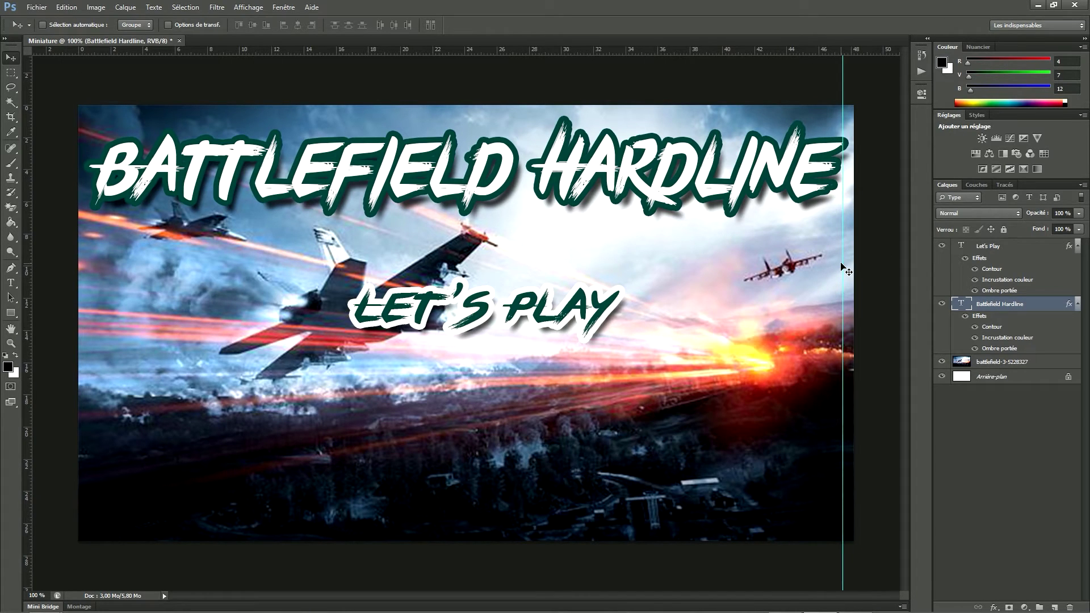
{"action": "left_click", "coordinate": [1009, 250]}
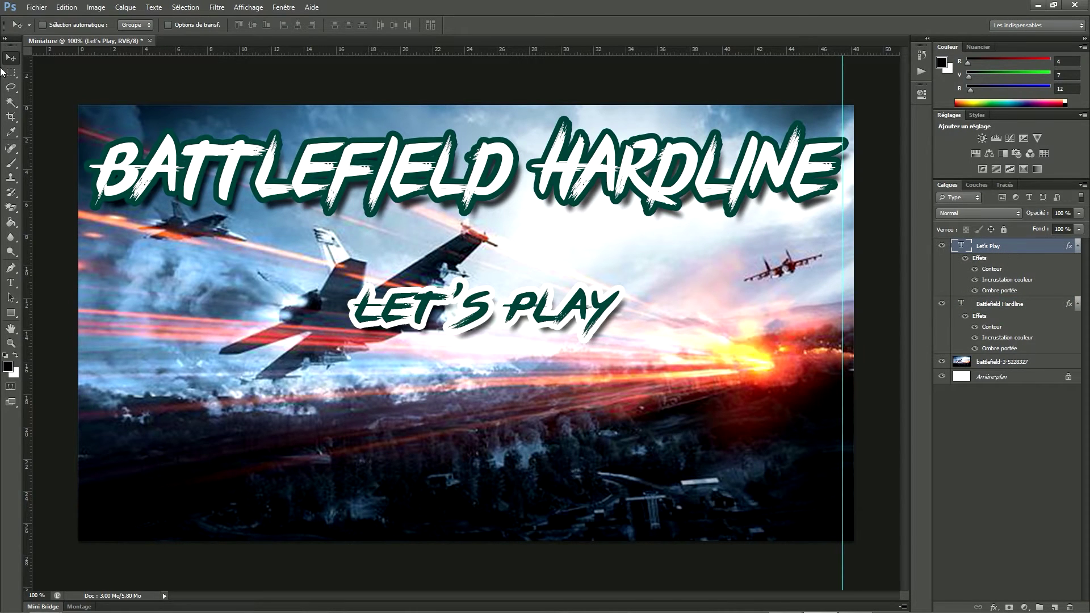
{"action": "left_click_drag", "start_coordinate": [451, 324], "coordinate": [674, 259]}
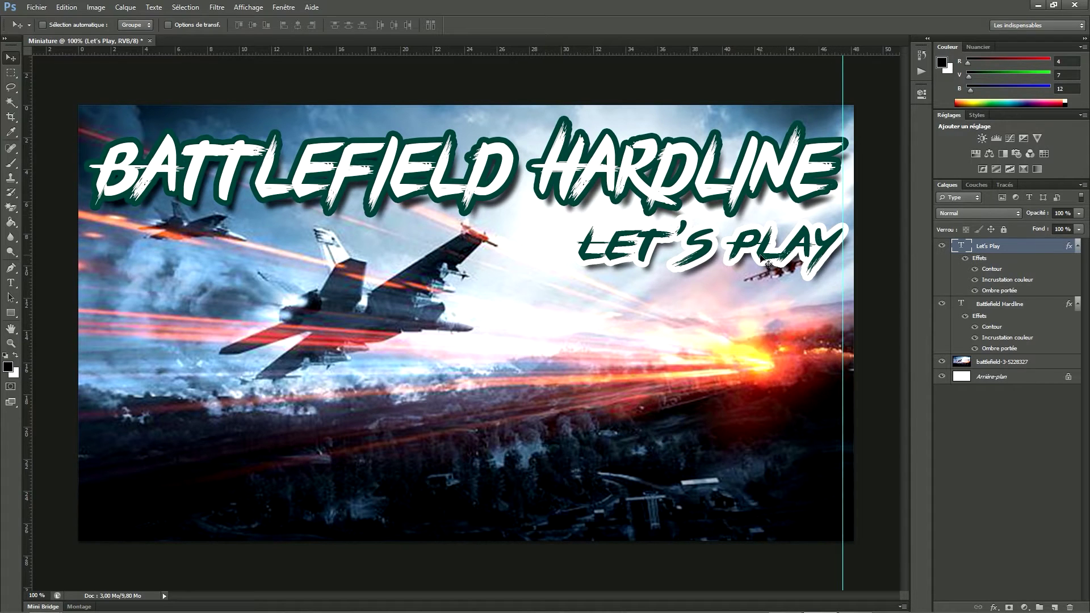
{"action": "mouse_move", "coordinate": [26, 101]}
{"action": "left_mouse_down"}
{"action": "mouse_move", "coordinate": [46, 101]}
{"action": "mouse_move", "coordinate": [6, 108]}
{"action": "left_mouse_up"}
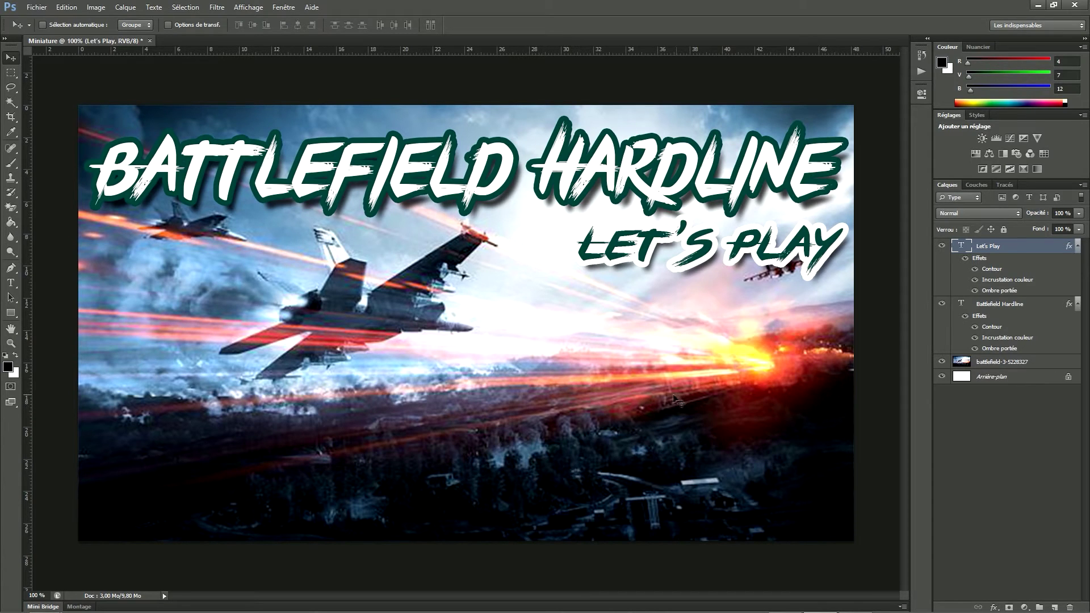
- Add the text "Délires" below the middle of the image in BRUSHSTRIKE at 100 pt
{"action": "left_click", "coordinate": [11, 282]}
{"action": "left_click", "coordinate": [346, 376]}
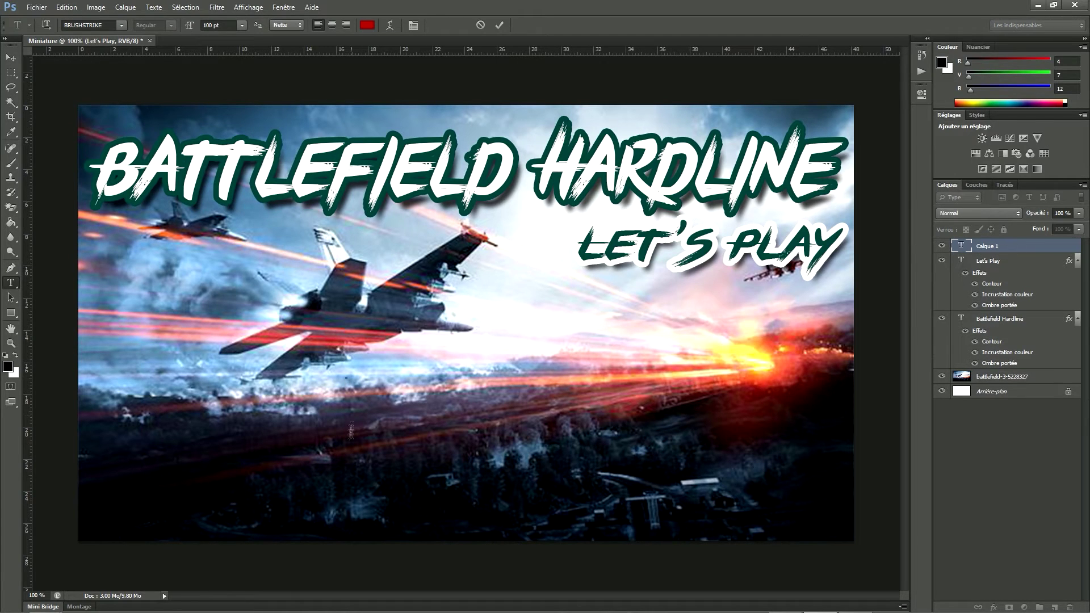
{"action": "type", "text": "DÉLIRES"}
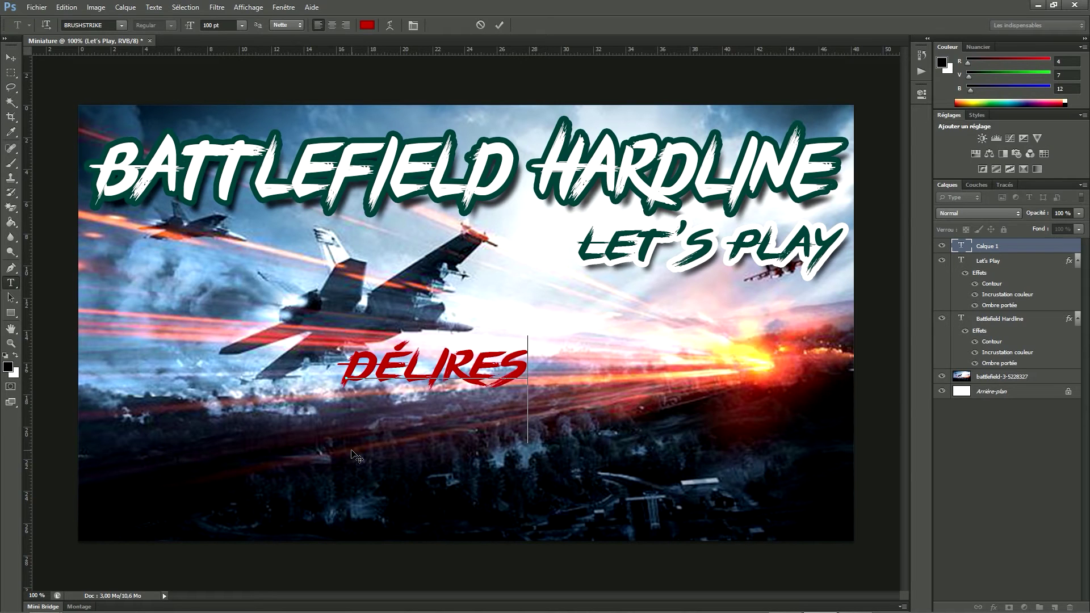
{"action": "left_click", "coordinate": [500, 26]}
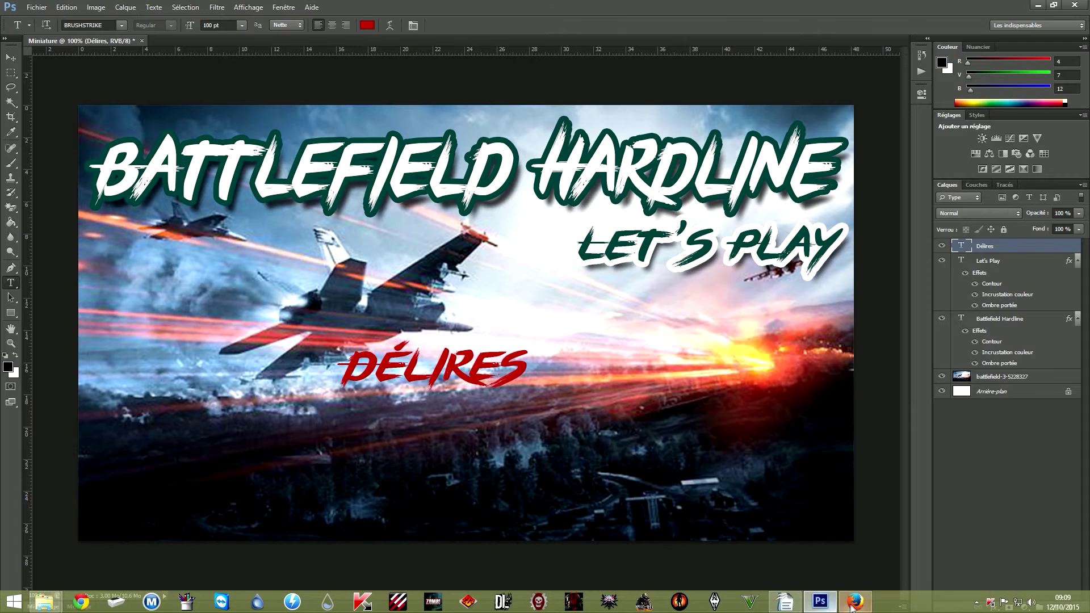
- Switch to Firefox and download the Philly Sans font from dafont's Script > Graffiti category, saving philly_sans.zip
{"action": "mouse_move", "coordinate": [854, 601]}
{"action": "left_click", "coordinate": [681, 550]}
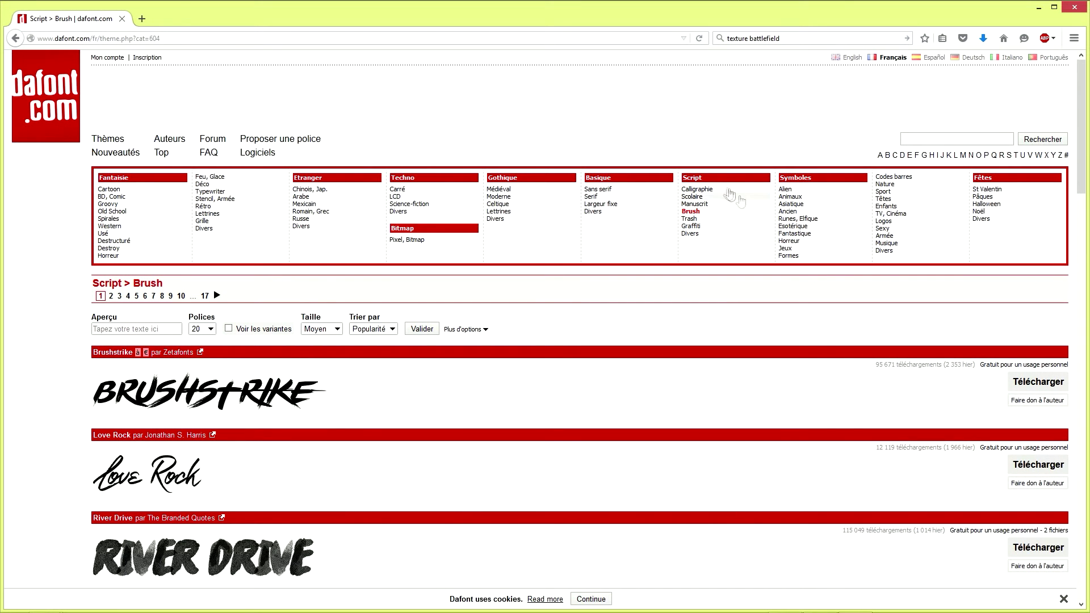
{"action": "left_click", "coordinate": [711, 233]}
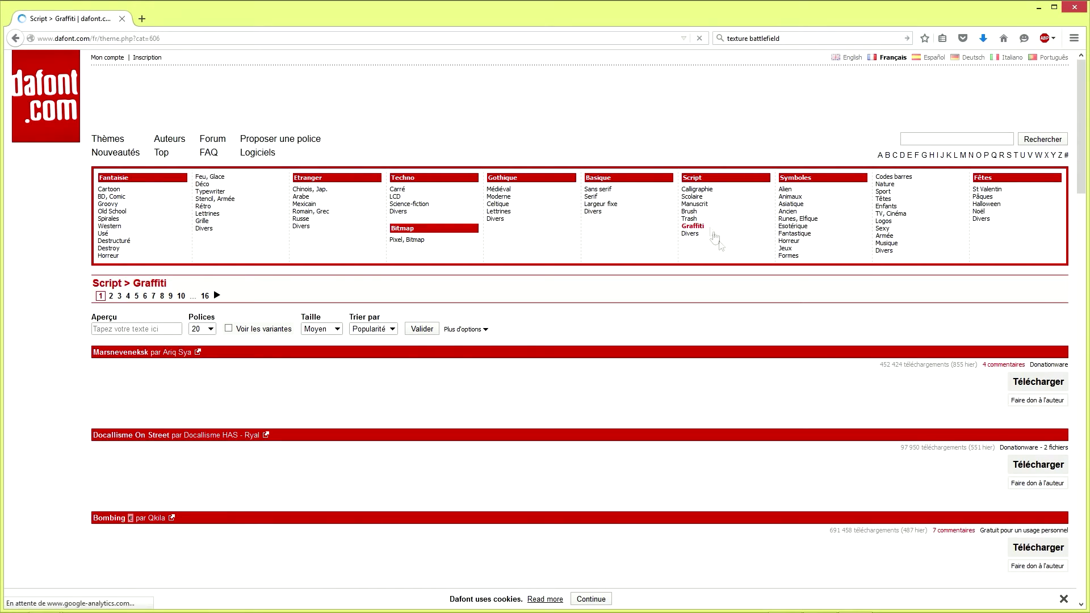
{"action": "scroll", "coordinate": [1081, 106], "scroll_direction": "down", "scroll_amount": 20}
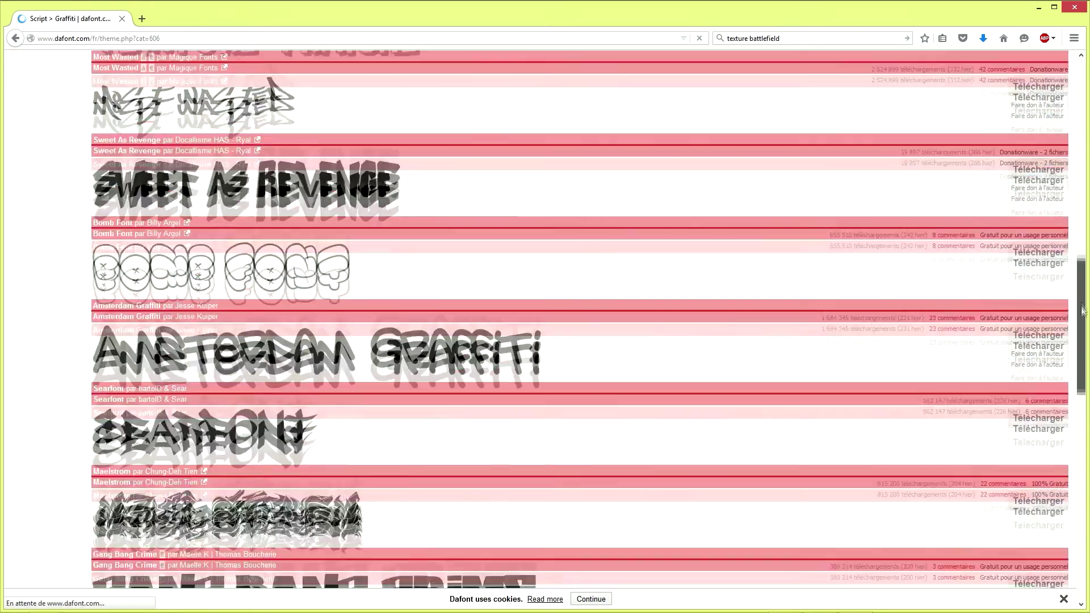
{"action": "scroll", "coordinate": [357, 481], "scroll_direction": "down", "scroll_amount": 2}
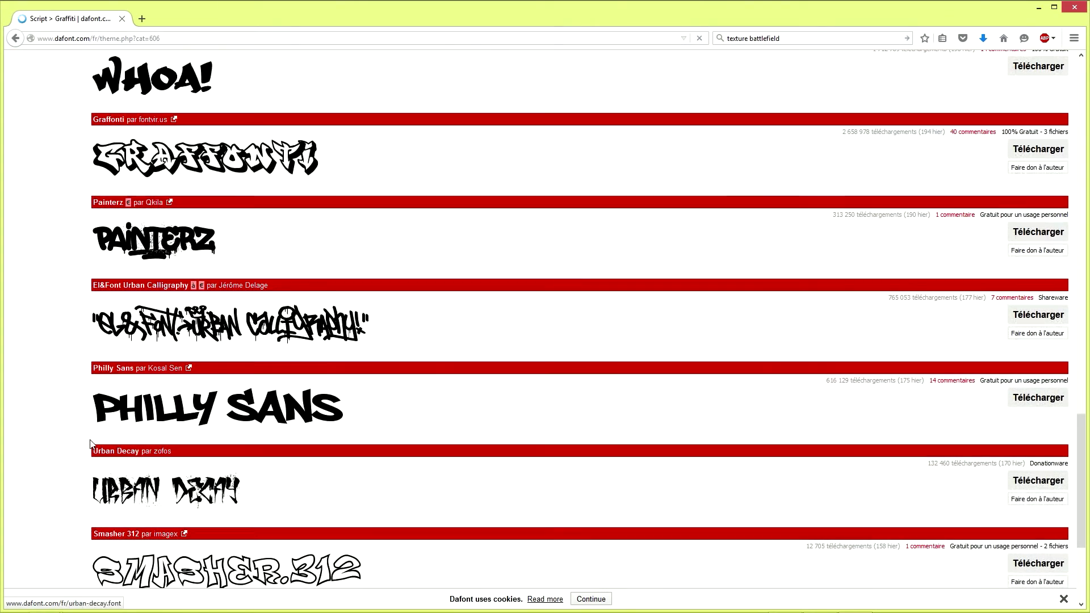
{"action": "left_click", "coordinate": [1034, 401]}
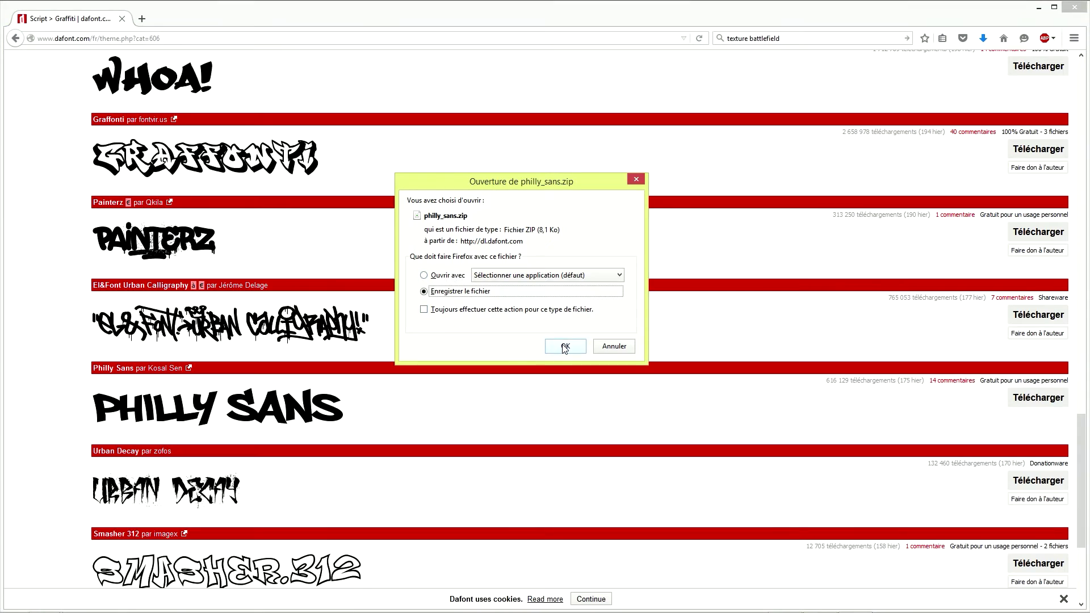
{"action": "left_click", "coordinate": [565, 346]}
{"action": "left_click", "coordinate": [1038, 6]}
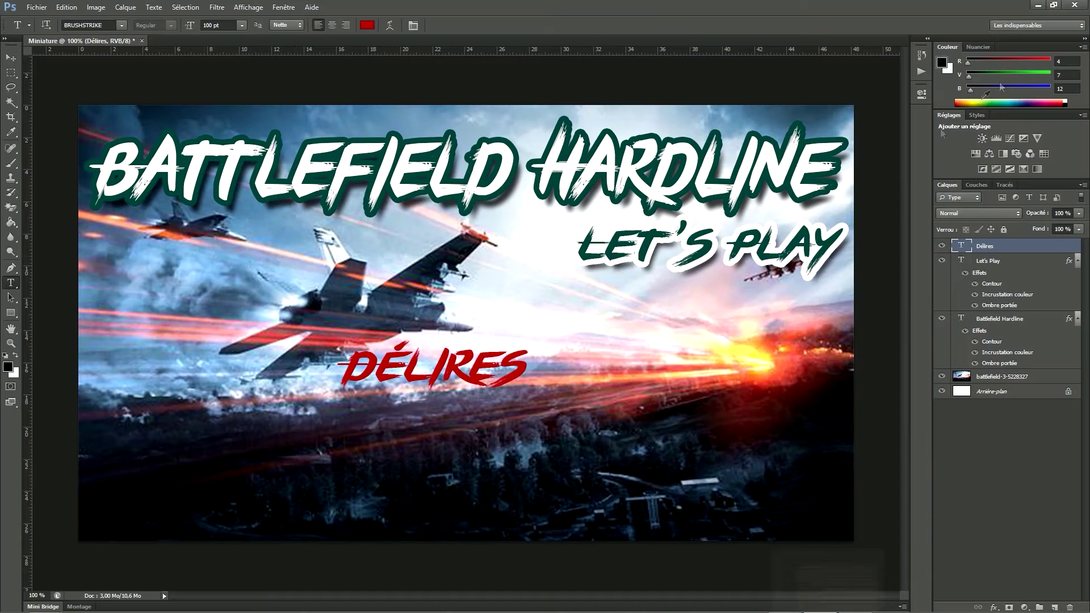
- Move philly_sans.zip to a free spot on the desktop below the thumbnail picture and extract it into a philly_sans folder
{"action": "left_click", "coordinate": [1037, 5]}
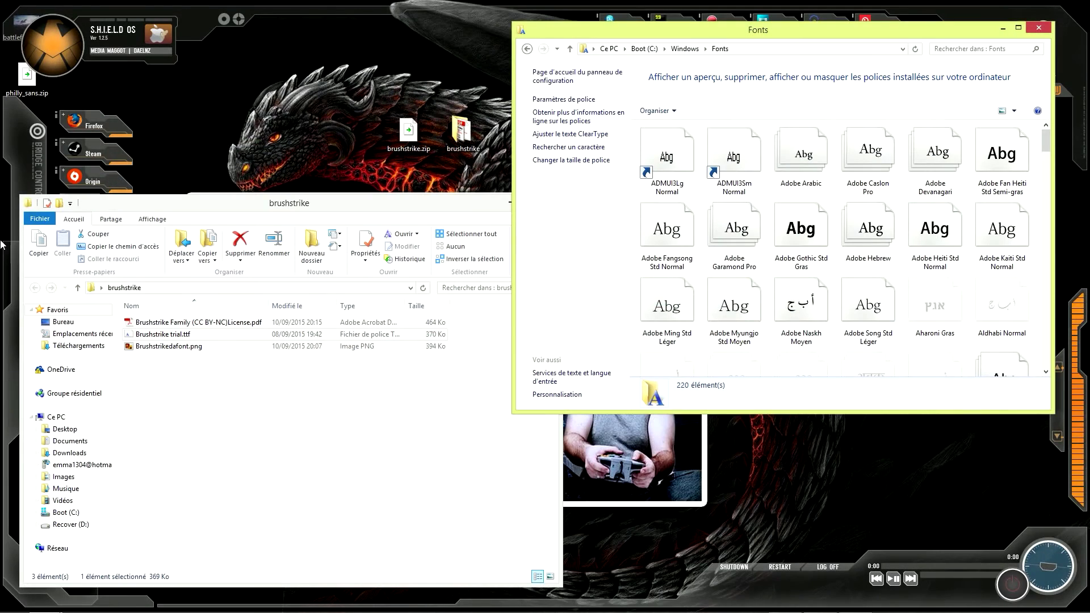
{"action": "left_click", "coordinate": [344, 203]}
{"action": "left_click", "coordinate": [545, 202]}
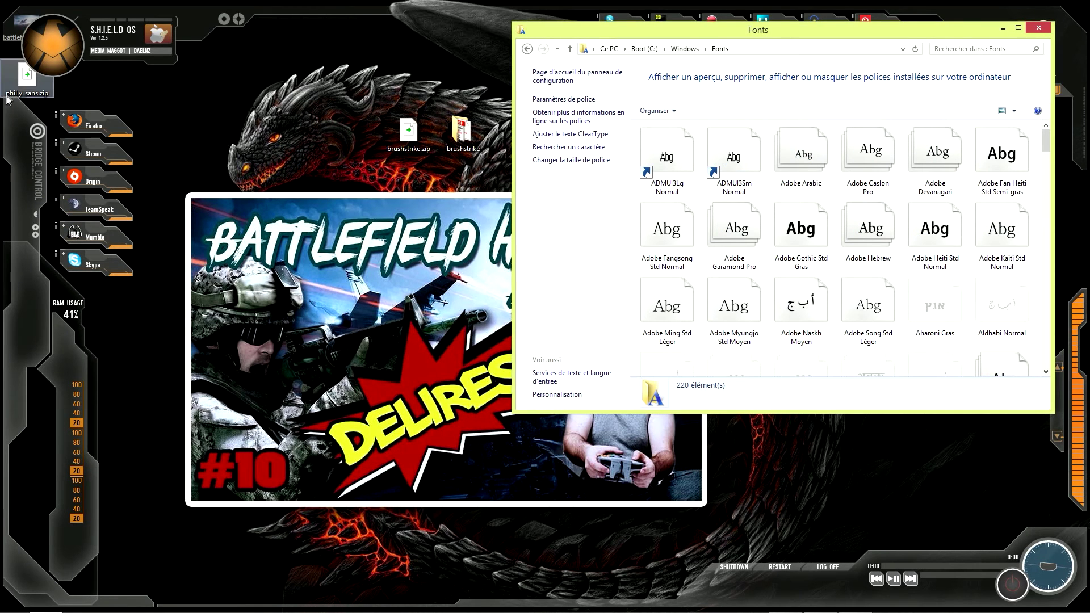
{"action": "left_click_drag", "start_coordinate": [20, 93], "coordinate": [255, 537]}
{"action": "right_click", "coordinate": [255, 538]}
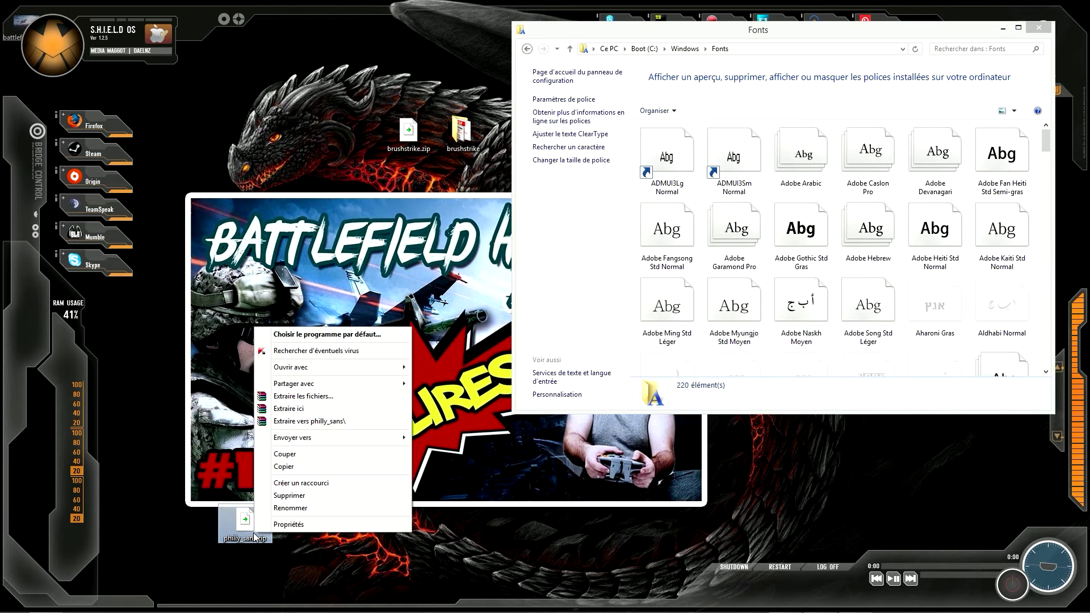
{"action": "left_click", "coordinate": [292, 423]}
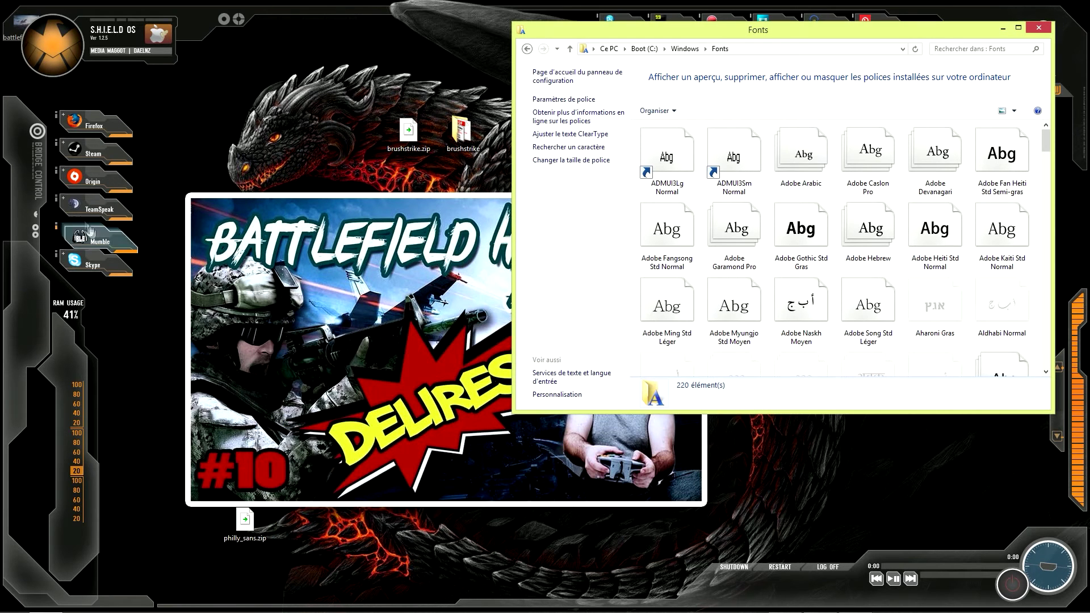
- Place the extracted philly_sans folder beside its archive and install PhillySans.otf into the Windows Fonts folder, replacing the installed version
{"action": "left_click_drag", "start_coordinate": [26, 74], "coordinate": [298, 519]}
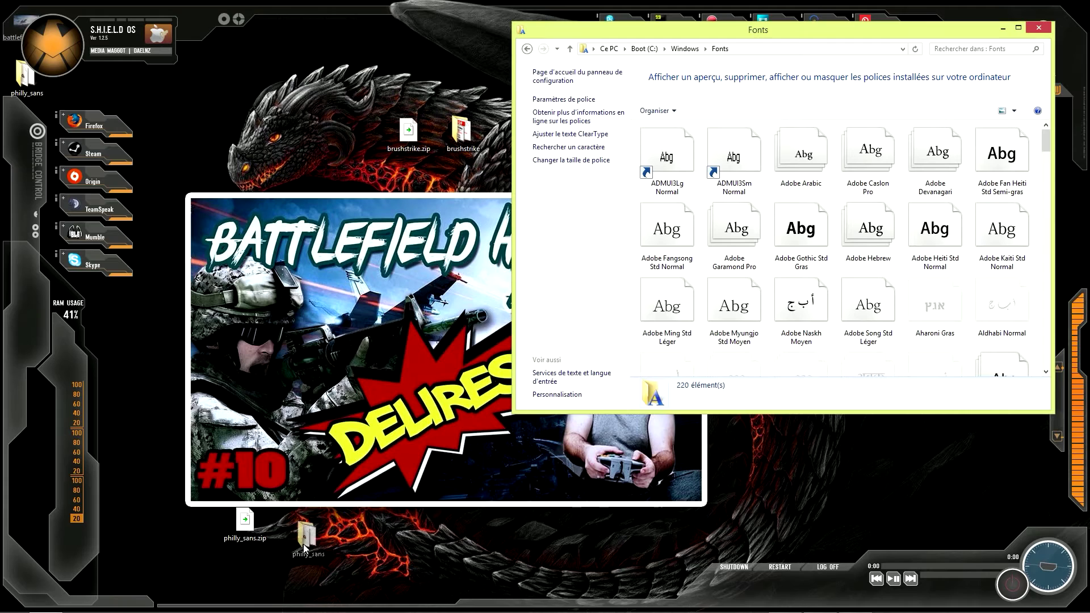
{"action": "double_click", "coordinate": [298, 519]}
{"action": "left_click_drag", "start_coordinate": [781, 50], "coordinate": [289, 208]}
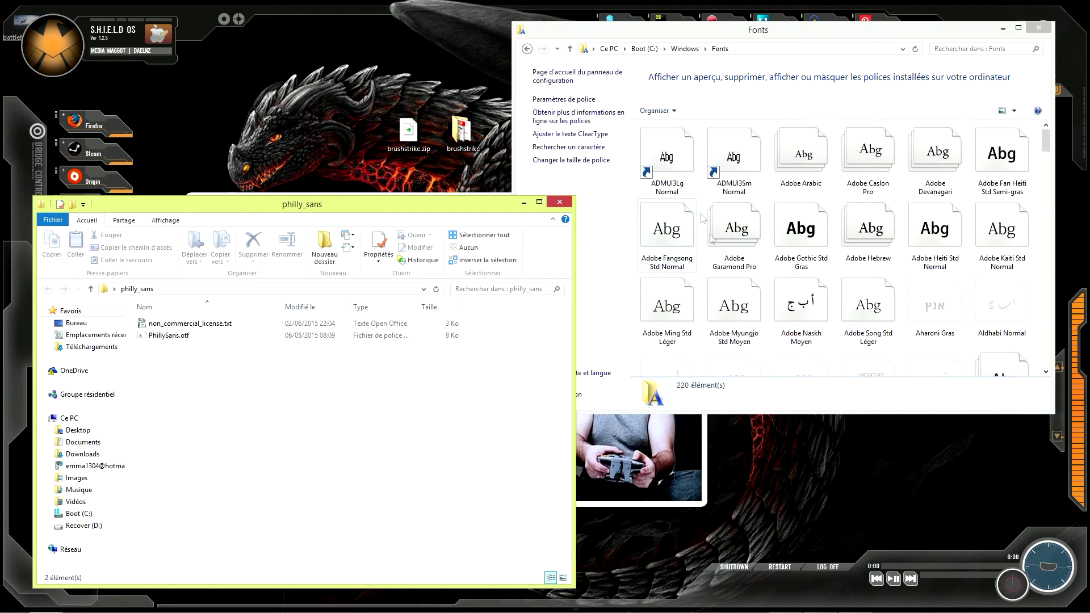
{"action": "left_click_drag", "start_coordinate": [850, 37], "coordinate": [865, 26]}
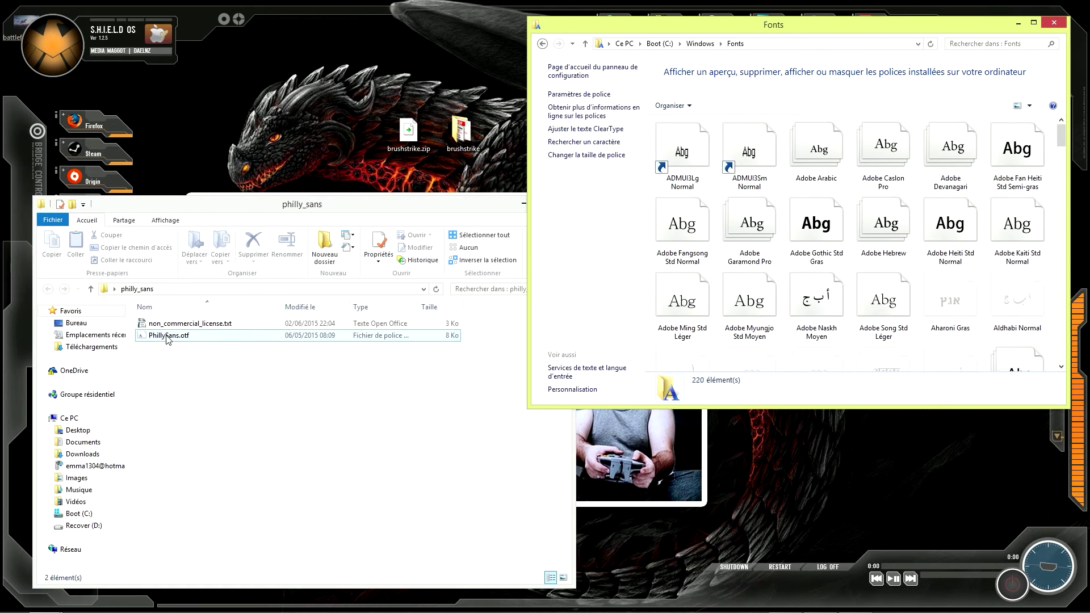
{"action": "left_click", "coordinate": [199, 338]}
{"action": "left_click_drag", "start_coordinate": [173, 337], "coordinate": [914, 265]}
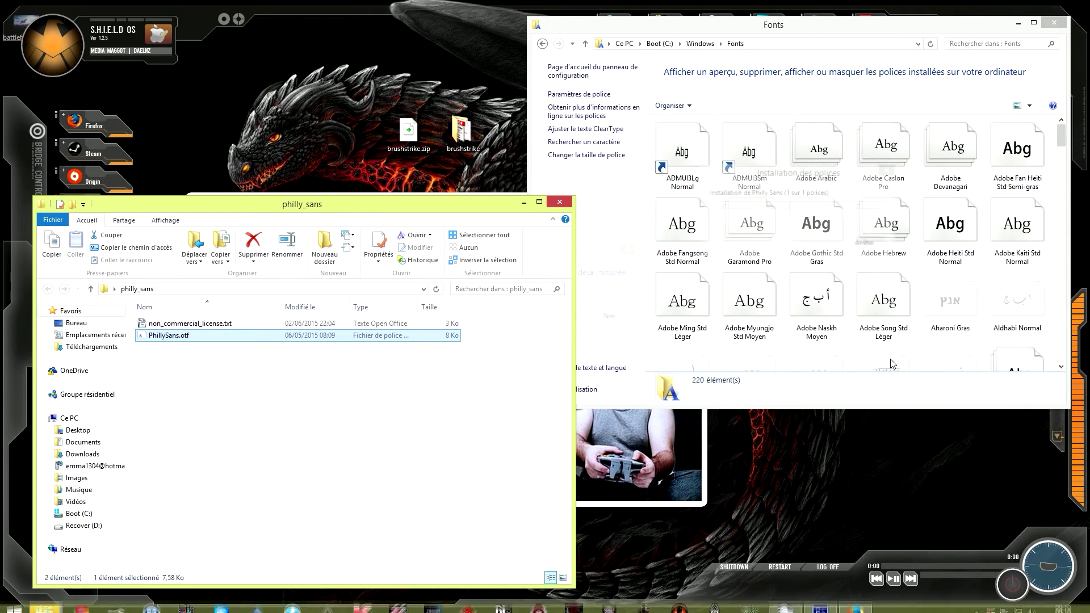
{"action": "left_click", "coordinate": [597, 270]}
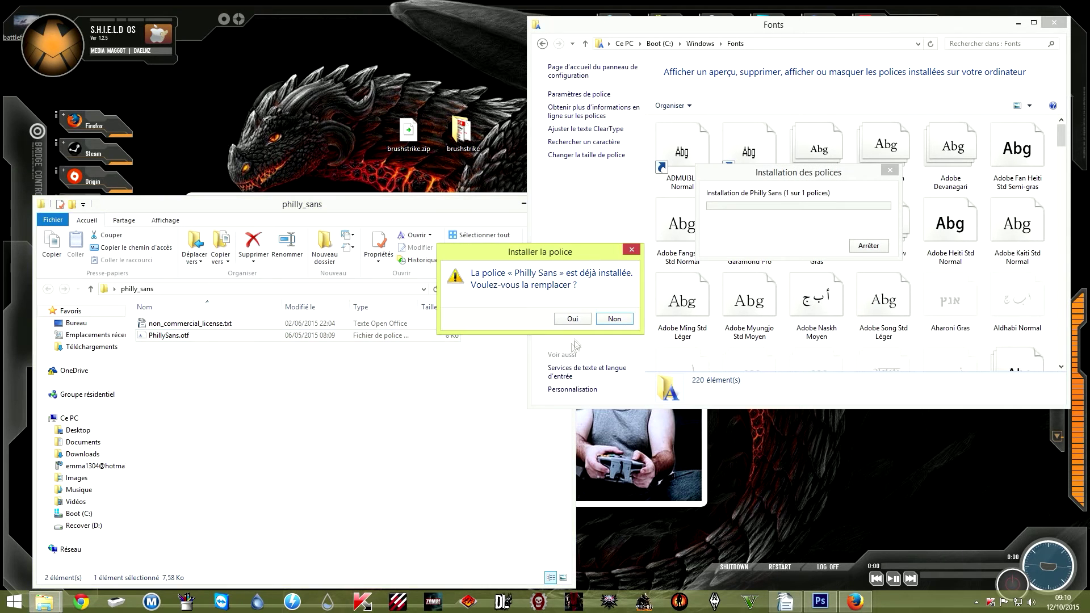
{"action": "left_click", "coordinate": [575, 319]}
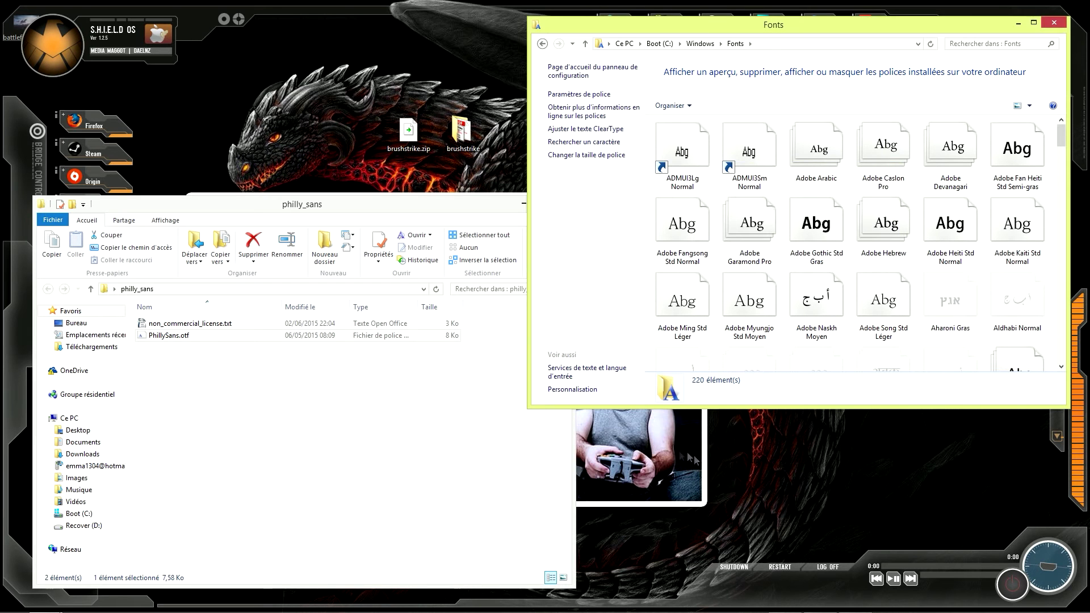
- Switch back to Photoshop and change the font of the whole "Délires" text to Philly Sans
{"action": "left_click", "coordinate": [820, 601]}
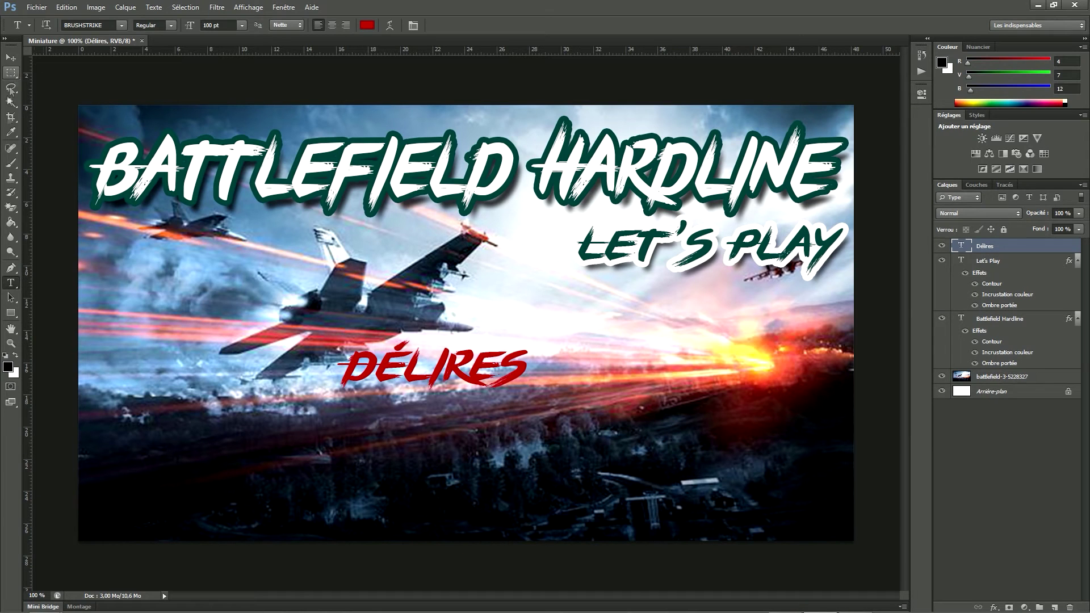
{"action": "left_click", "coordinate": [429, 372]}
{"action": "left_click_drag", "start_coordinate": [531, 370], "coordinate": [330, 549]}
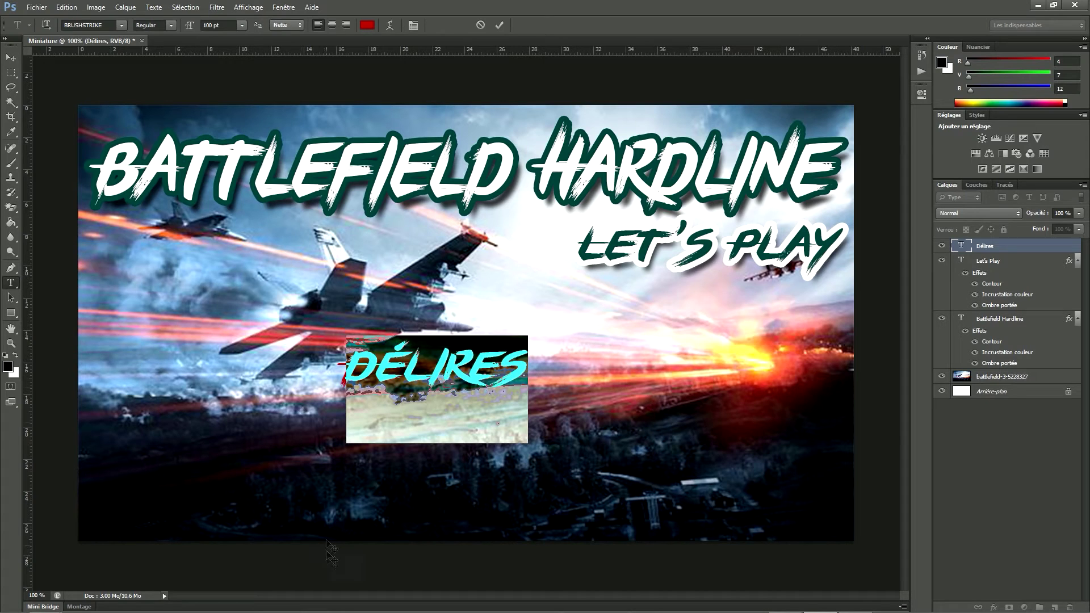
{"action": "left_click", "coordinate": [120, 25]}
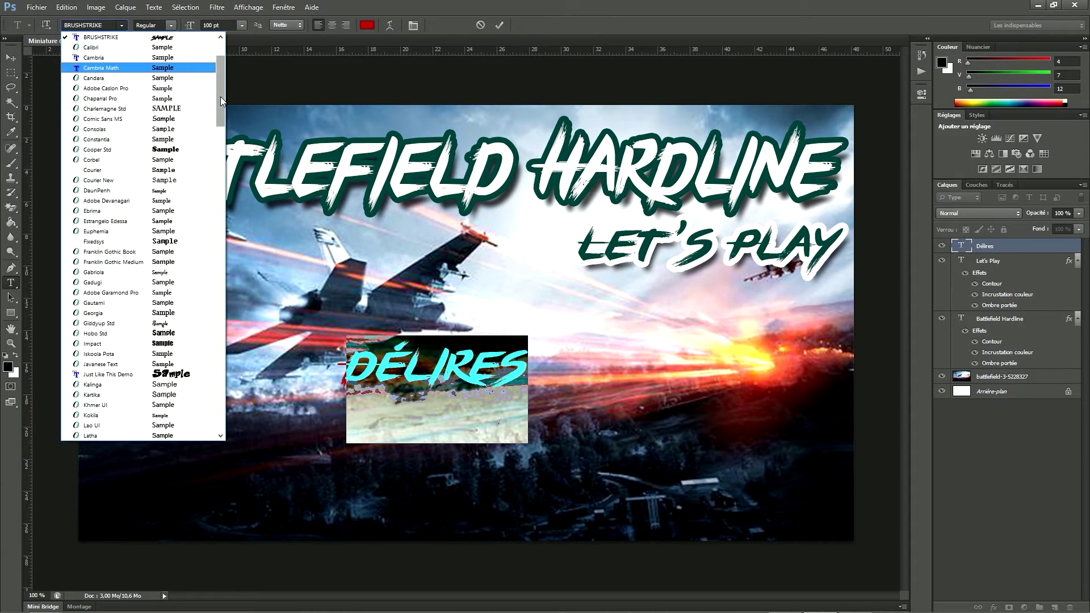
{"action": "left_click_drag", "start_coordinate": [220, 96], "coordinate": [219, 141]}
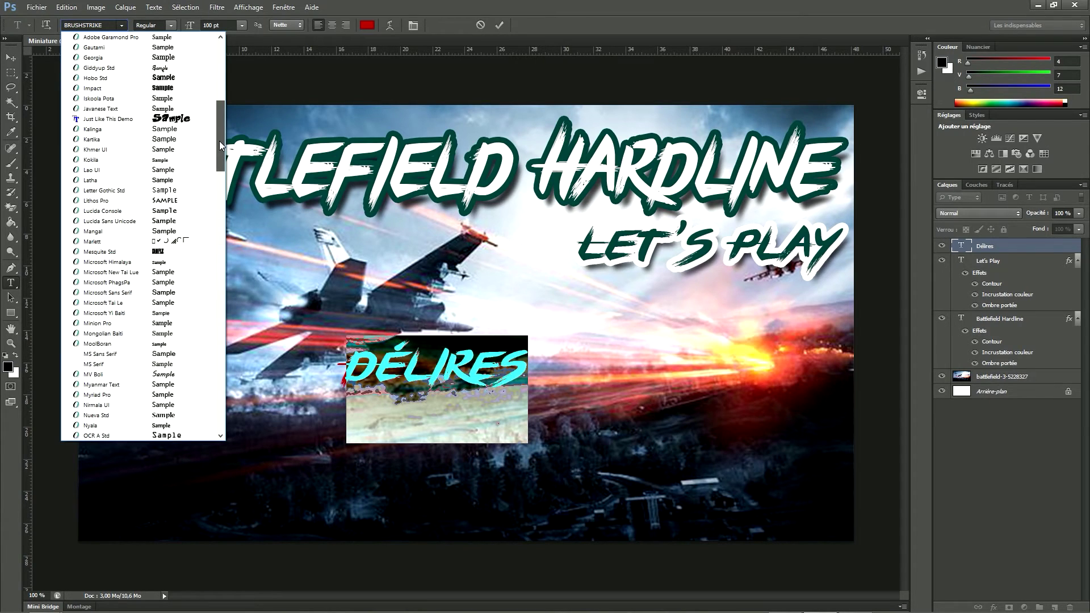
{"action": "scroll", "coordinate": [114, 352], "scroll_direction": "down", "scroll_amount": 12}
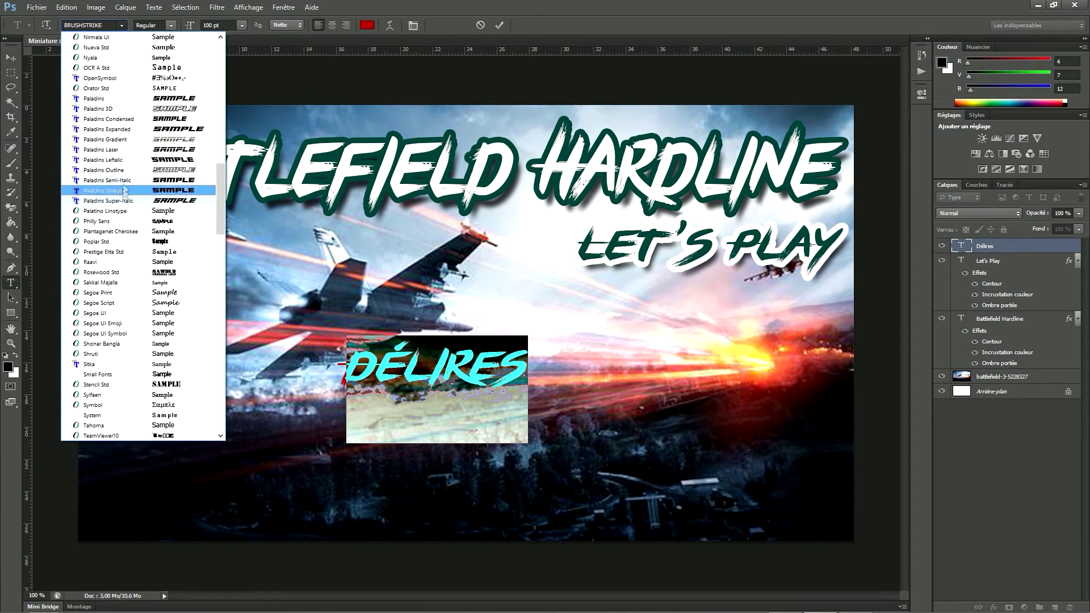
{"action": "left_click", "coordinate": [123, 221]}
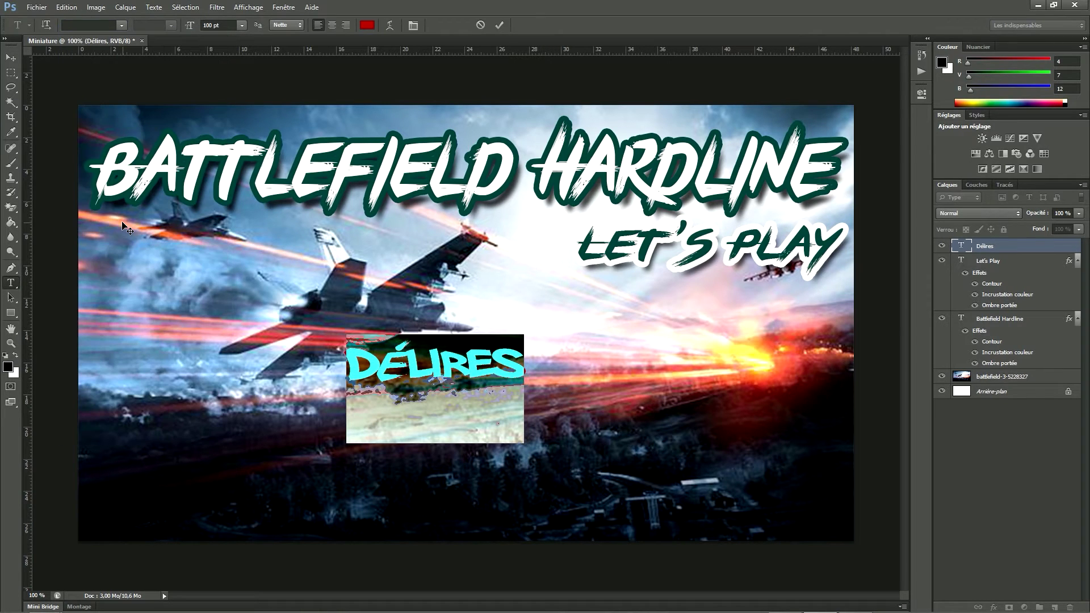
{"action": "left_click", "coordinate": [503, 27]}
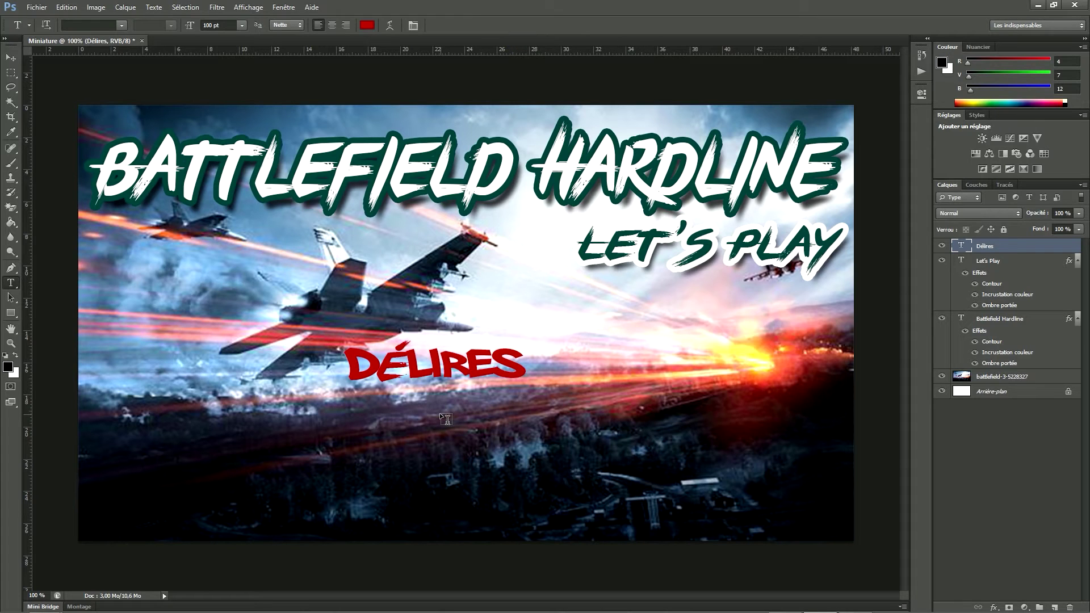
- Check the reference thumbnail on the desktop, and give the "Délires" layer a yellow Color Overlay (fff600) in Photoshop
{"action": "left_click", "coordinate": [1037, 5]}
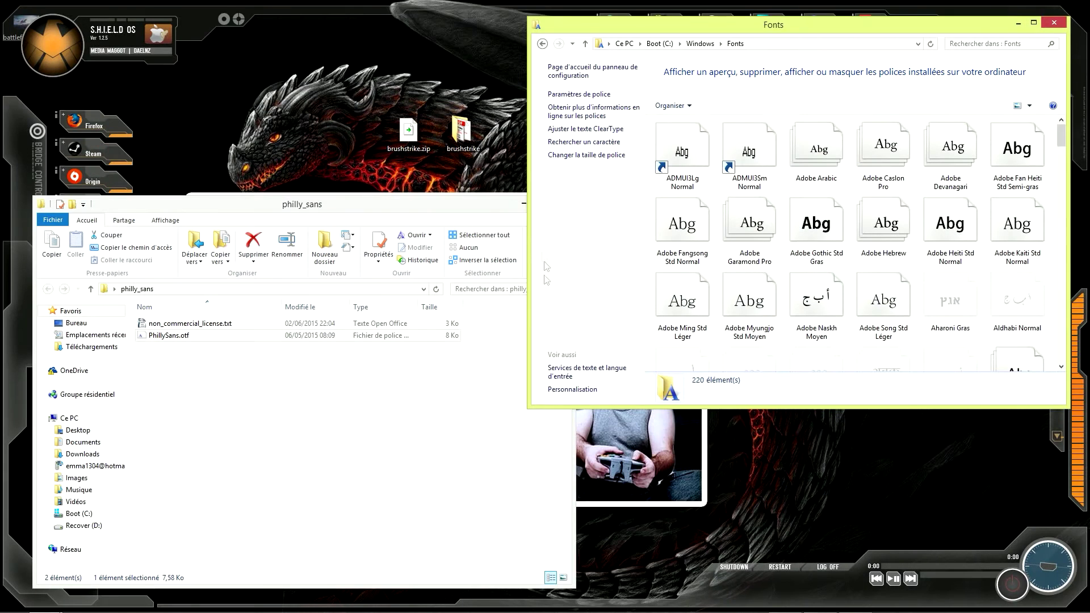
{"action": "left_click", "coordinate": [523, 202]}
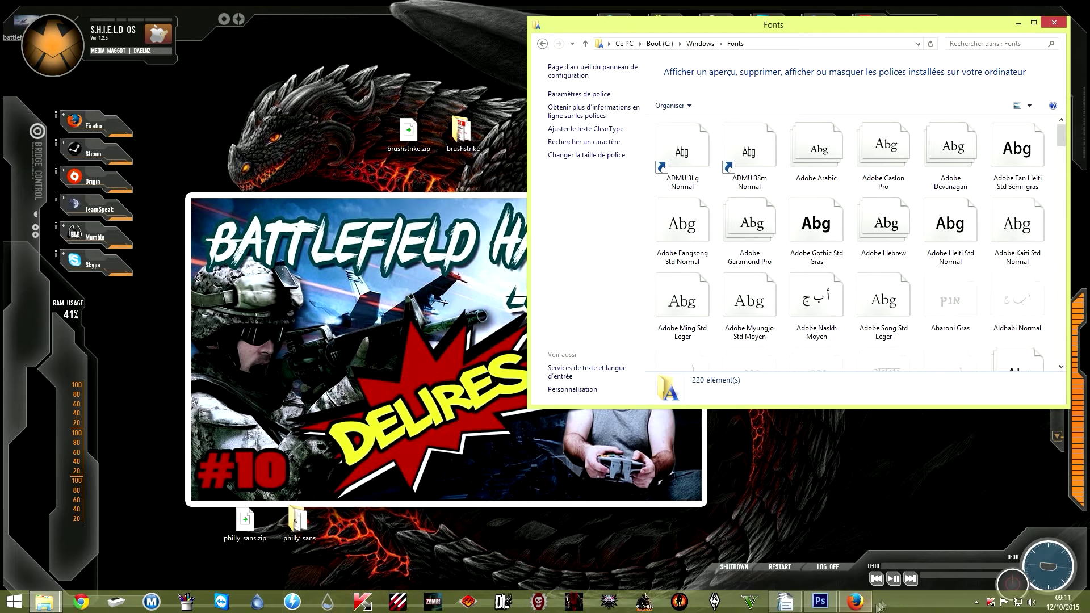
{"action": "left_click", "coordinate": [820, 606]}
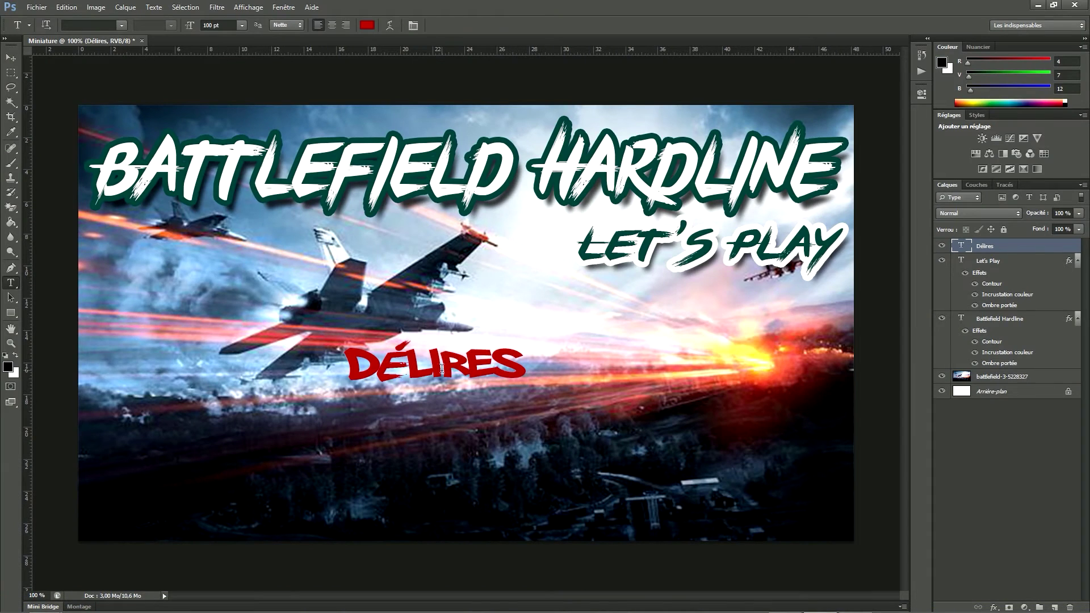
{"action": "right_click", "coordinate": [988, 251]}
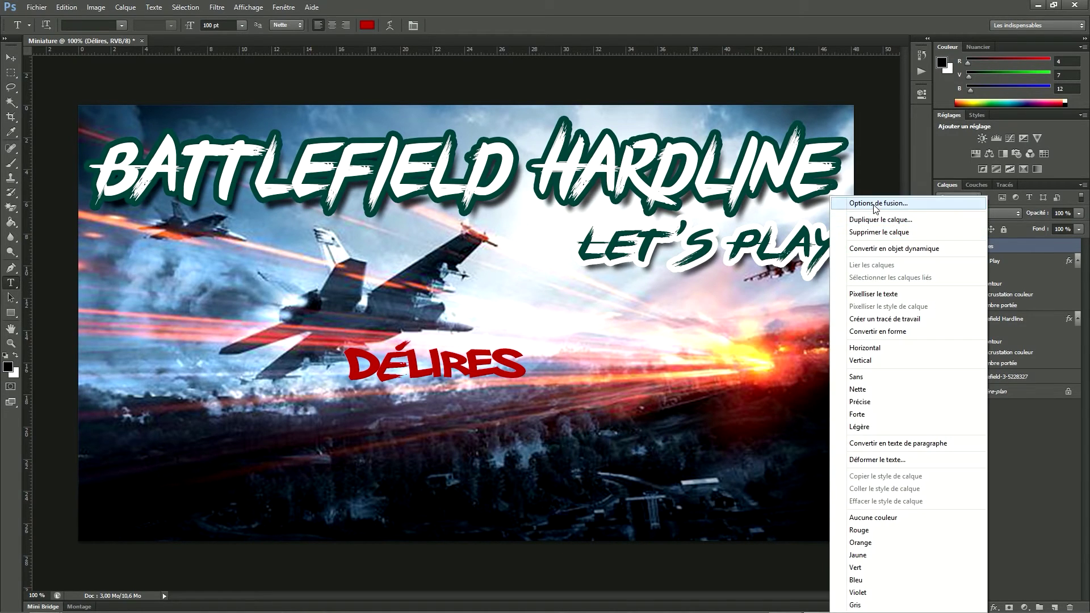
{"action": "left_click", "coordinate": [885, 205]}
{"action": "left_click_drag", "start_coordinate": [845, 283], "coordinate": [800, 232]}
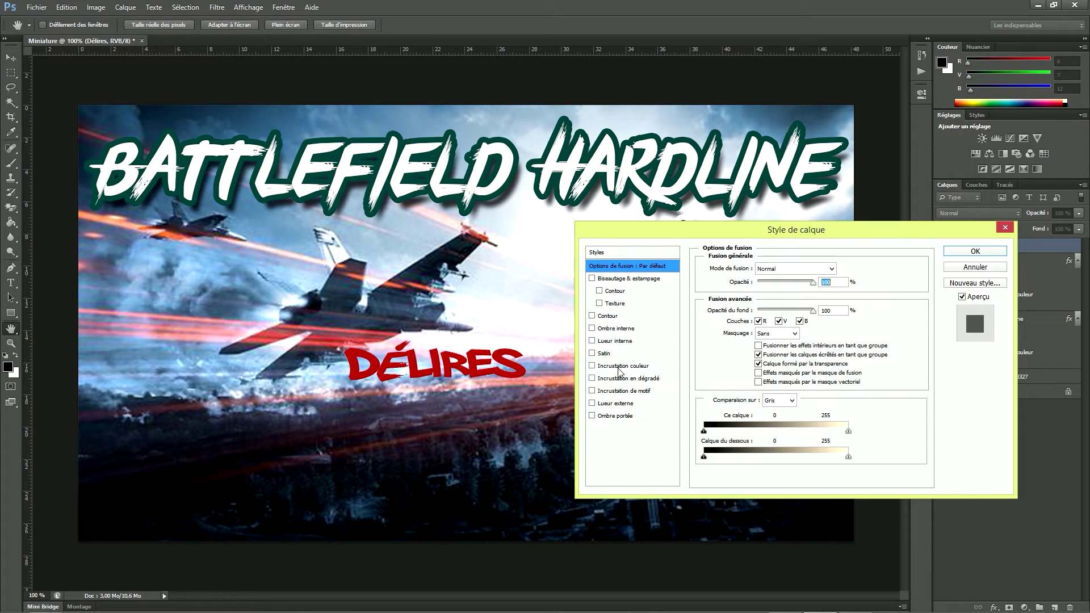
{"action": "left_click", "coordinate": [620, 367]}
{"action": "left_click", "coordinate": [851, 269]}
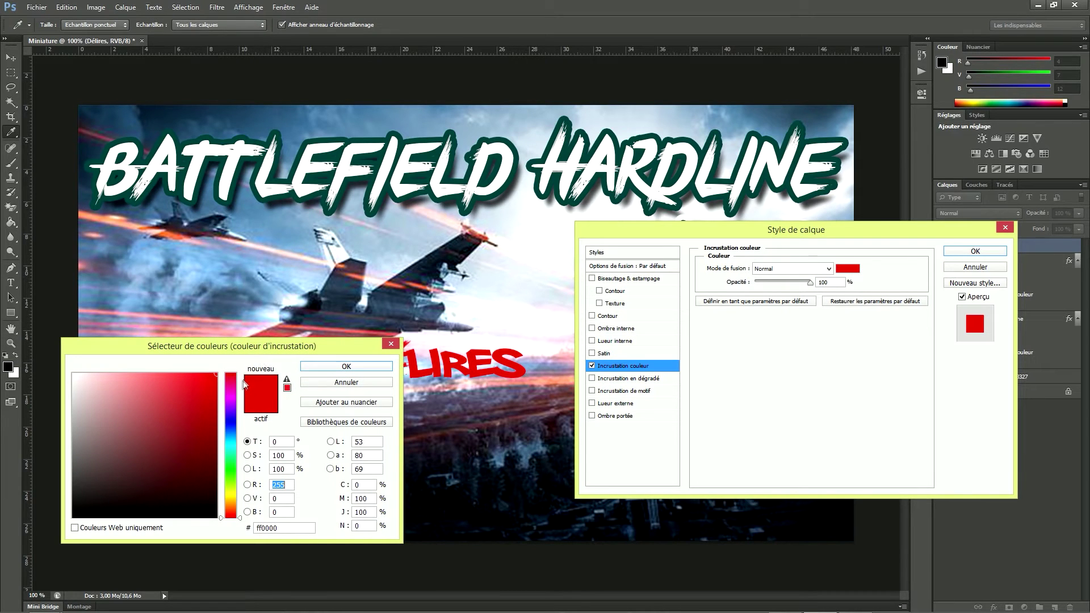
{"action": "left_click", "coordinate": [231, 495]}
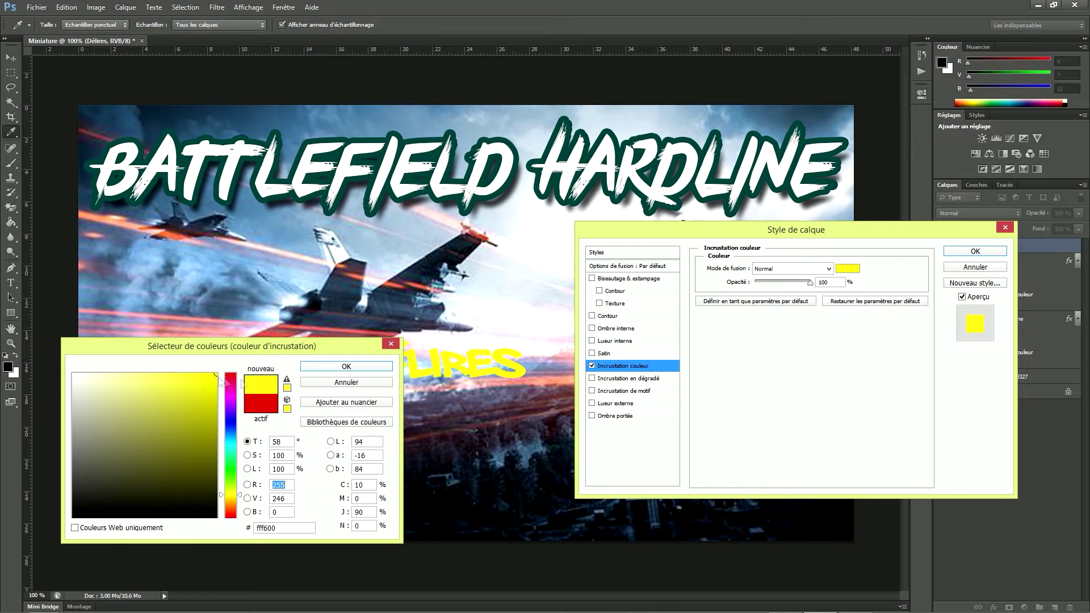
{"action": "left_click", "coordinate": [360, 368]}
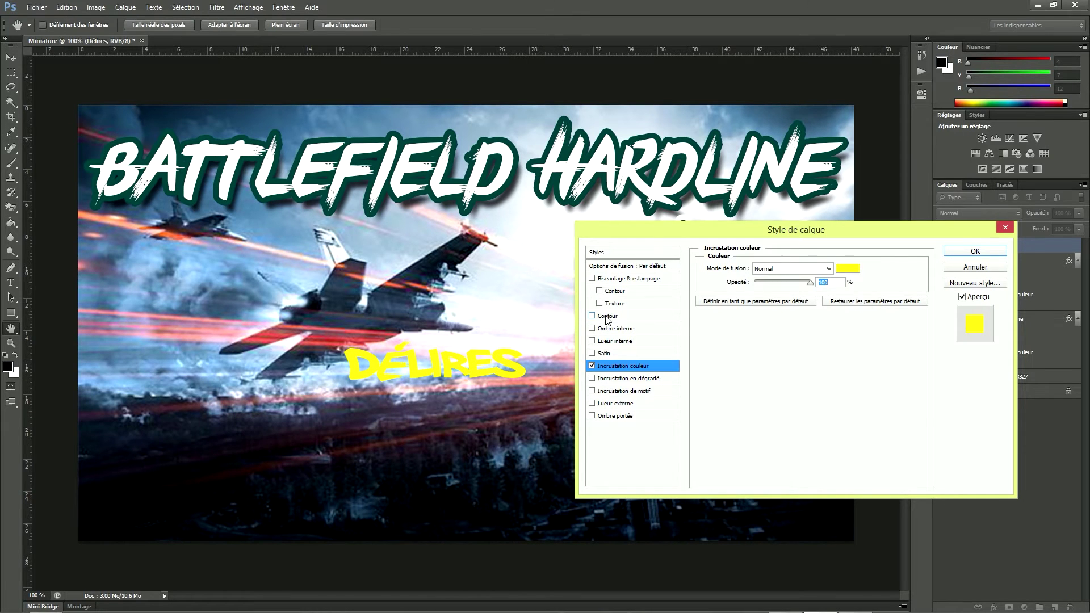
- Add a 10 px black outside Stroke to "Délires" and apply the layer styles
{"action": "left_click", "coordinate": [620, 318]}
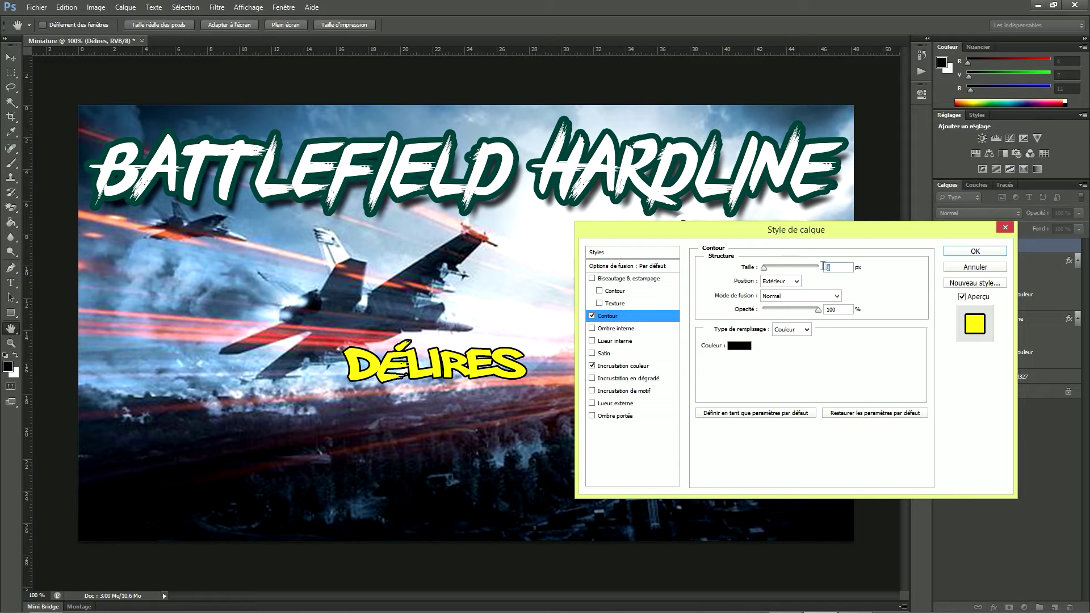
{"action": "type", "text": "10"}
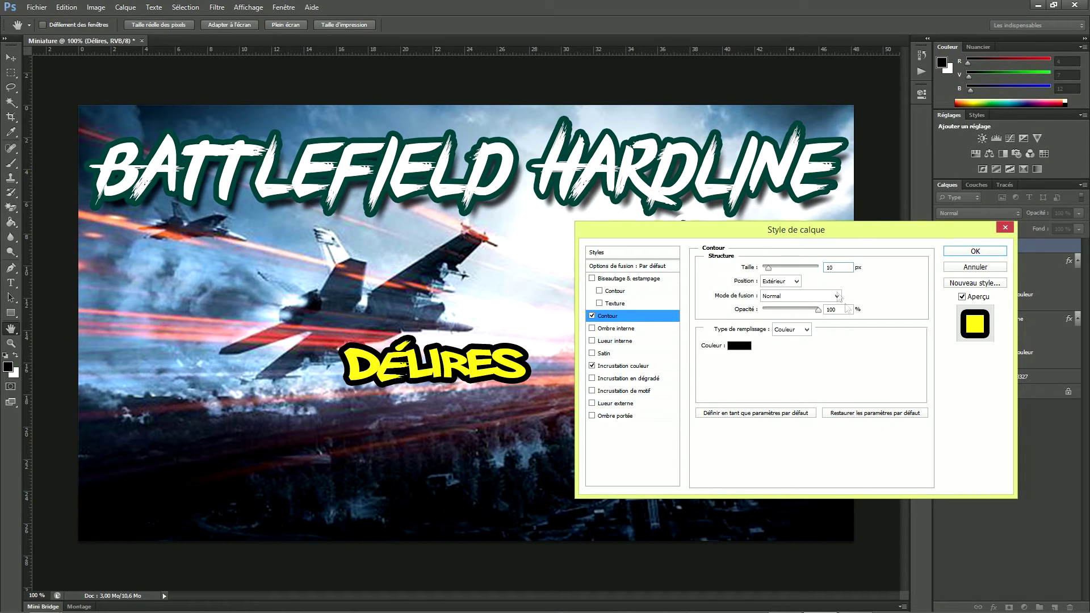
{"action": "left_click", "coordinate": [974, 251]}
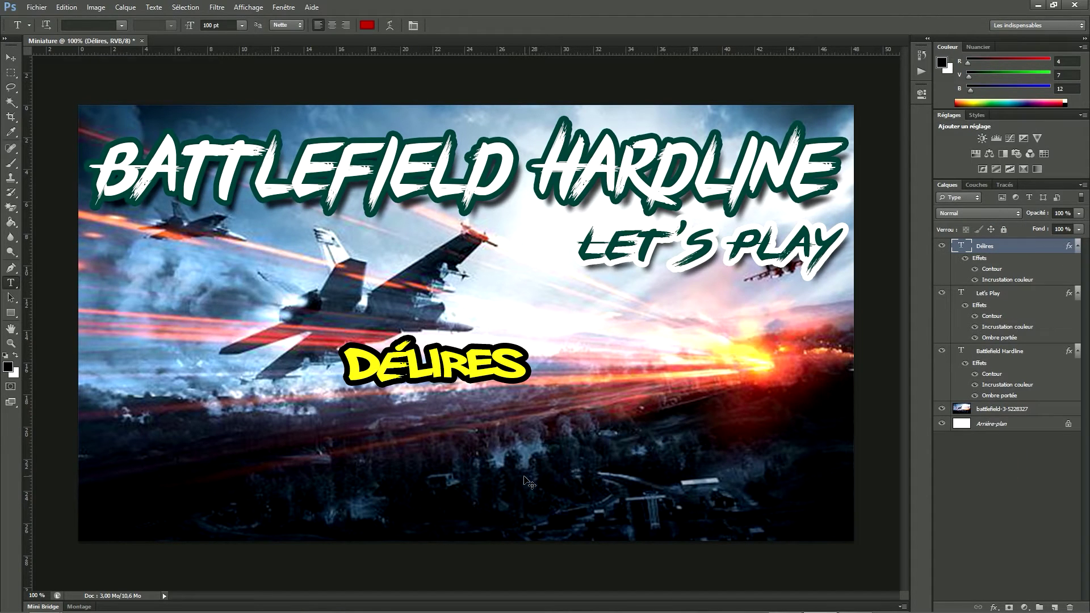
- Scale the "Délires" text to about 134%, rotate it about -29.5° and reposition it in the lower middle of the thumbnail
{"action": "key", "text": "ctrl+t"}
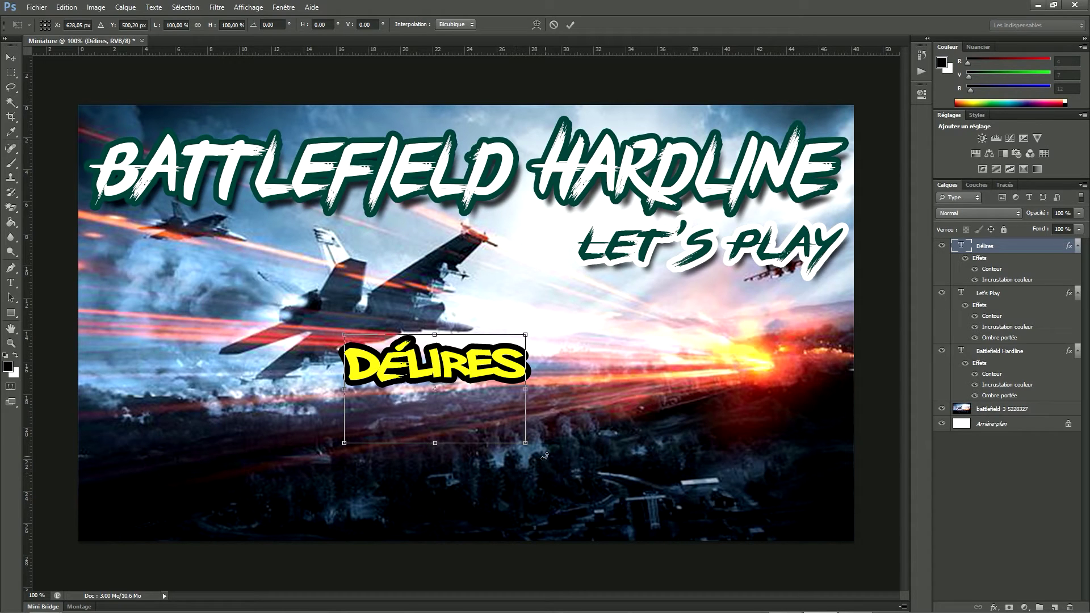
{"action": "left_click_drag", "start_coordinate": [539, 457], "coordinate": [624, 405]}
{"action": "left_click_drag", "start_coordinate": [531, 396], "coordinate": [577, 440]}
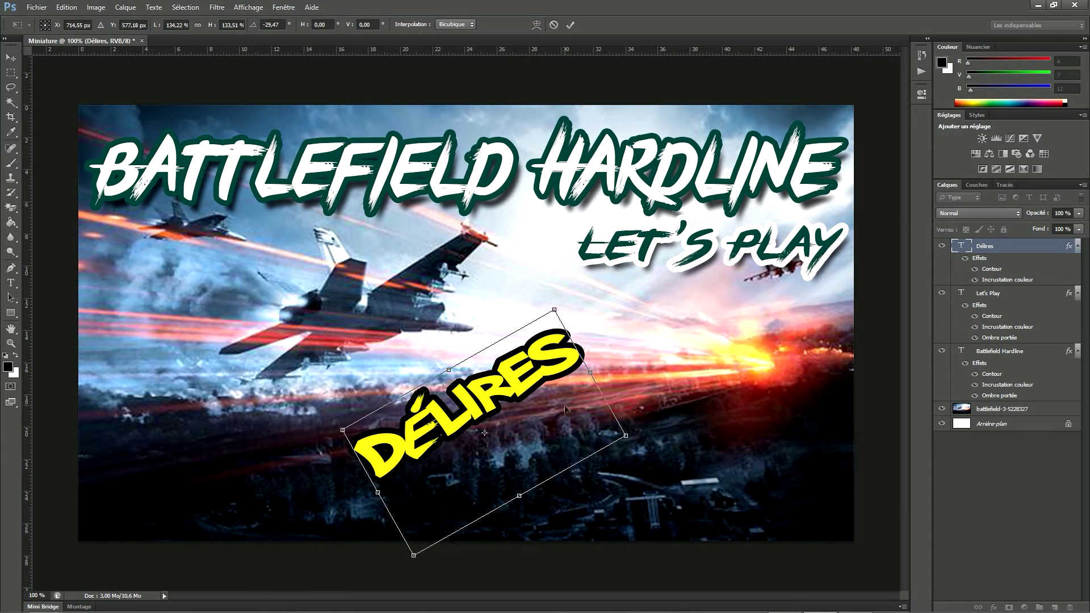
{"action": "left_click", "coordinate": [573, 28]}
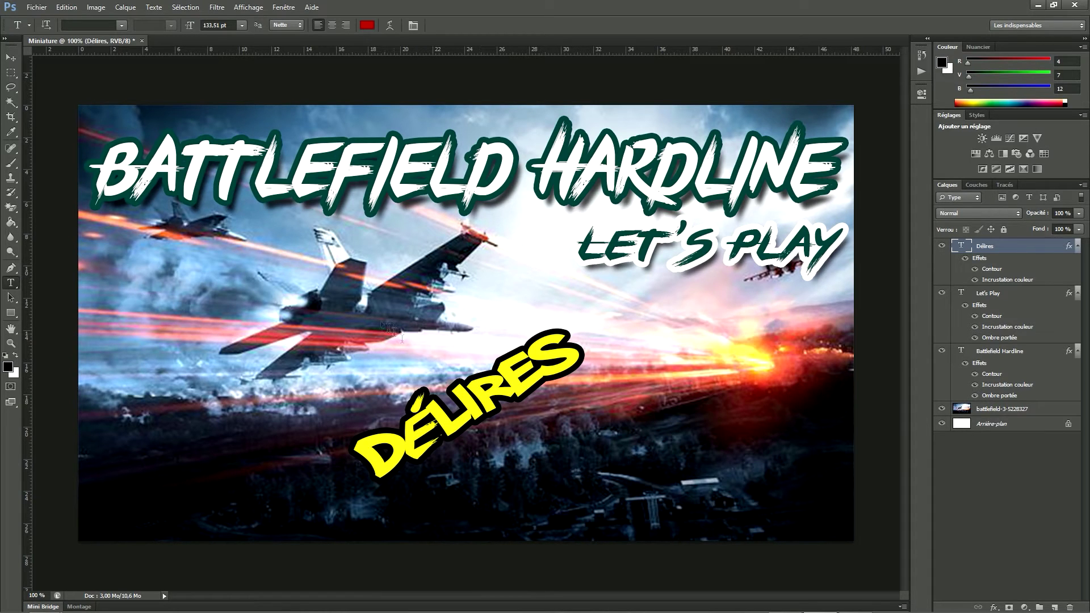
- Switch to Firefox and run a Google image search for "vector boum"
{"action": "mouse_move", "coordinate": [530, 610]}
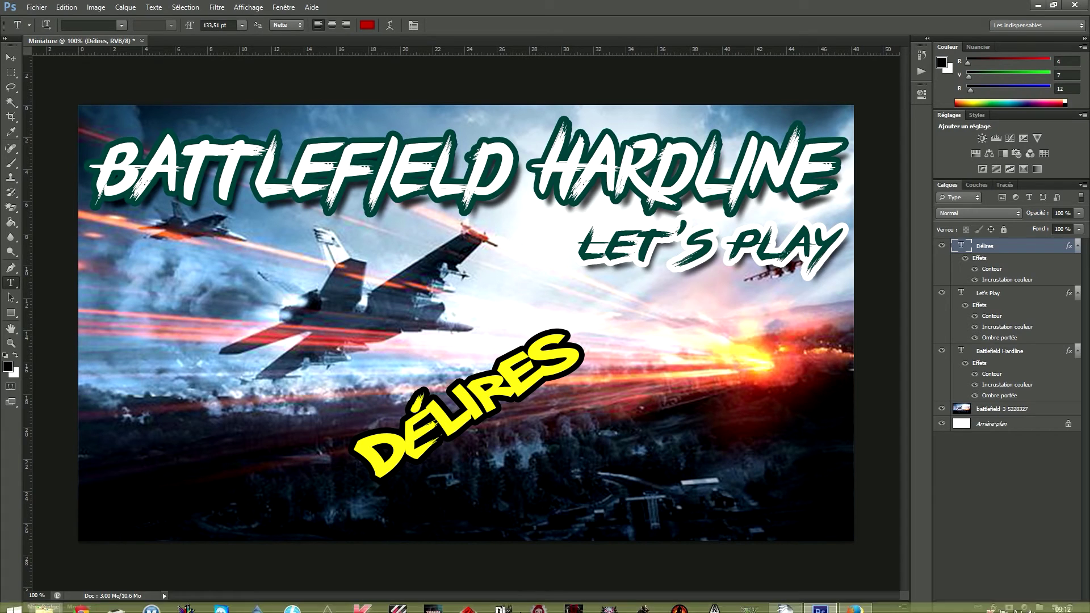
{"action": "left_click", "coordinate": [855, 602]}
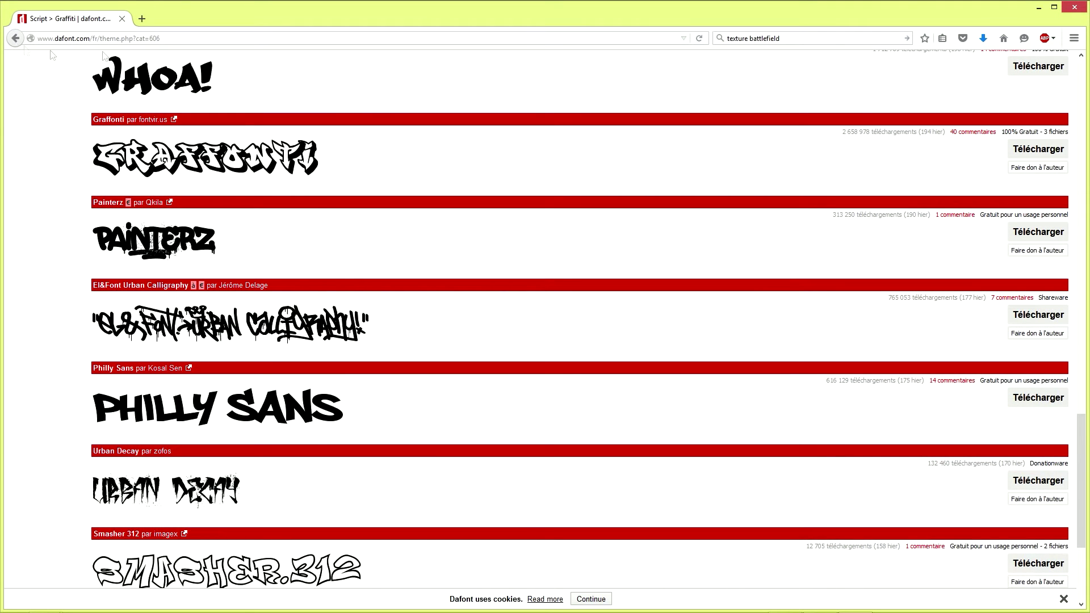
{"action": "left_click", "coordinate": [793, 39]}
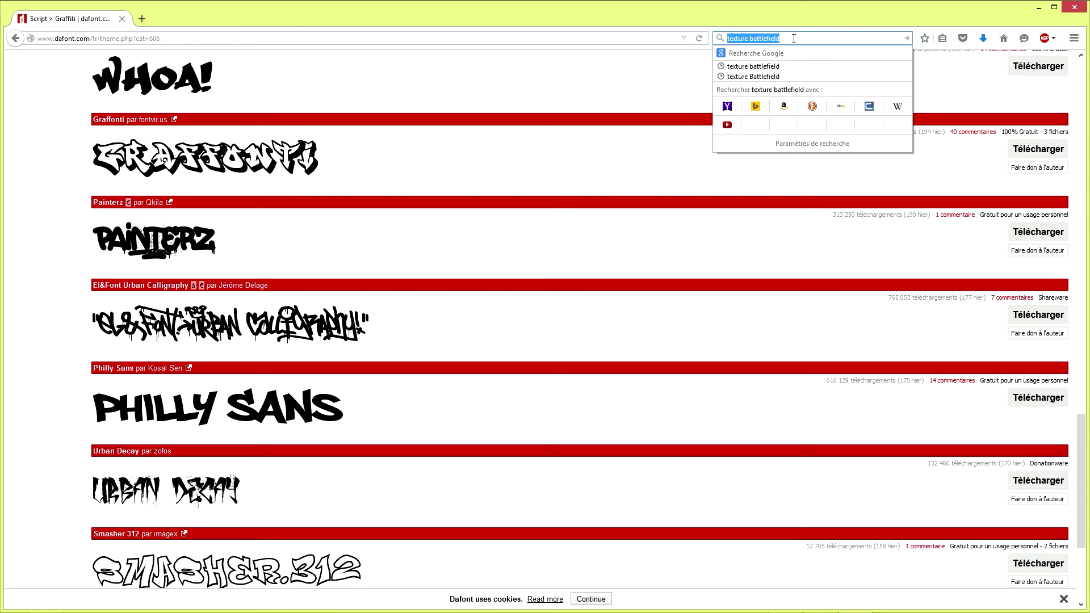
{"action": "type", "text": "vector"}
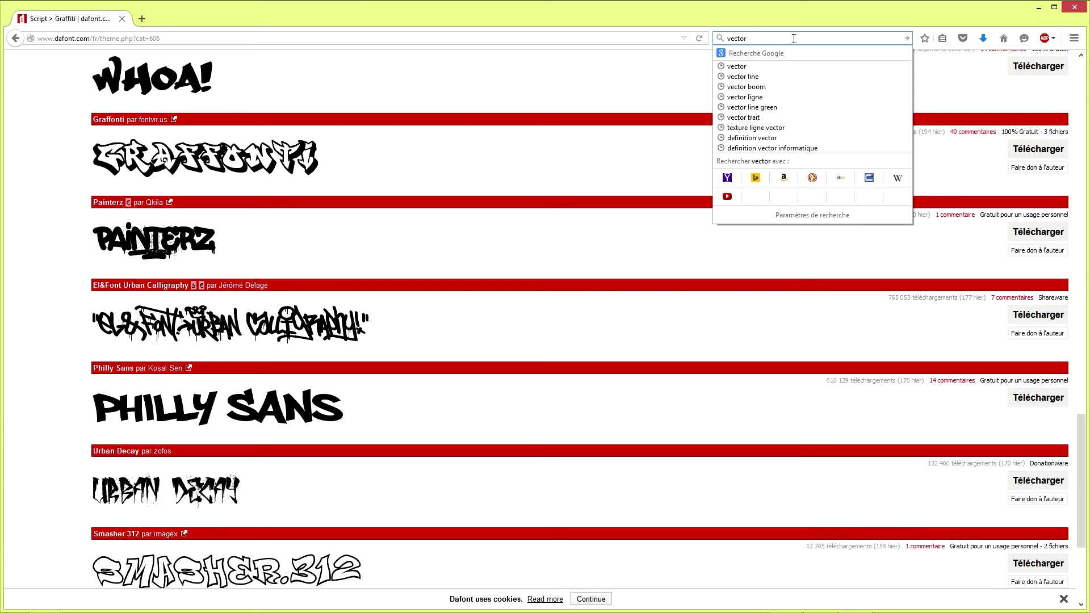
{"action": "type", "text": " boum"}
{"action": "key", "text": "Return"}
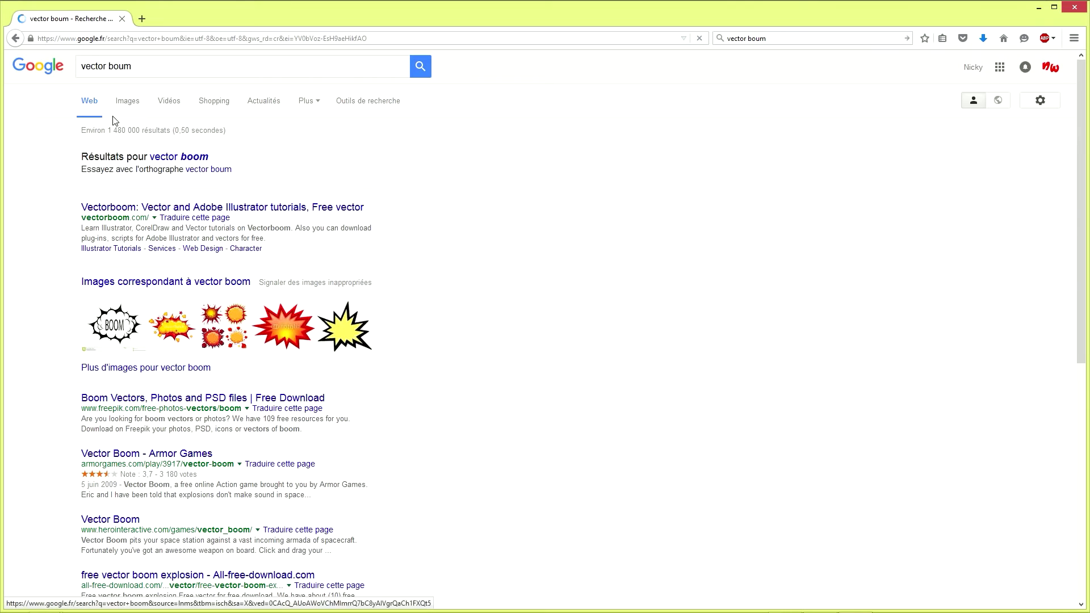
{"action": "left_click", "coordinate": [121, 106]}
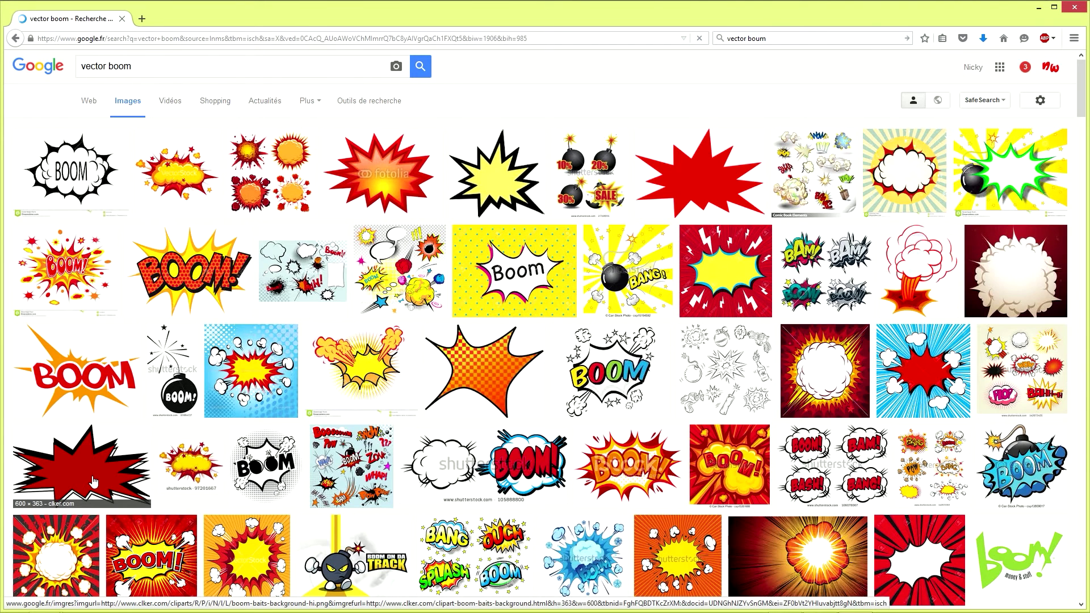
- Open the red burst clip art from clker.com and save it to the desktop as boom-baits-background-hi.png
{"action": "left_click", "coordinate": [89, 480]}
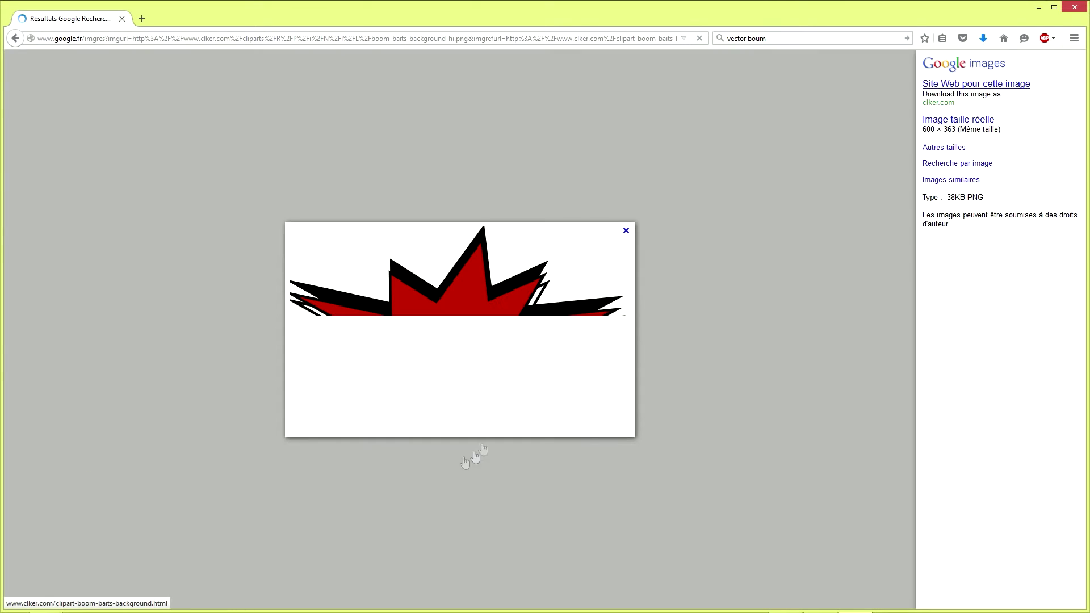
{"action": "right_click", "coordinate": [458, 351]}
{"action": "left_click", "coordinate": [514, 399]}
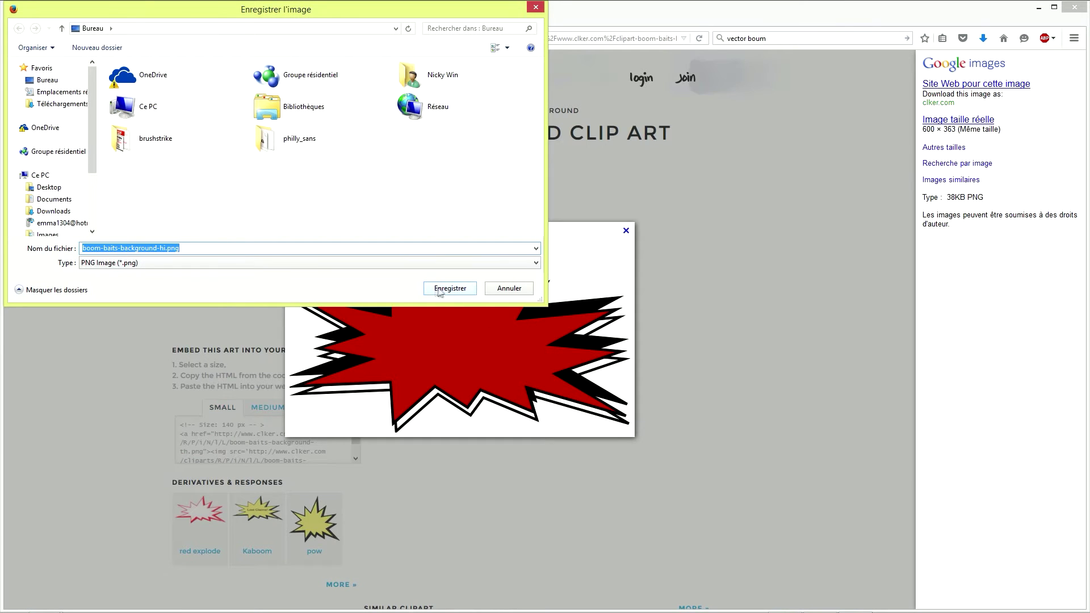
{"action": "left_click", "coordinate": [448, 288]}
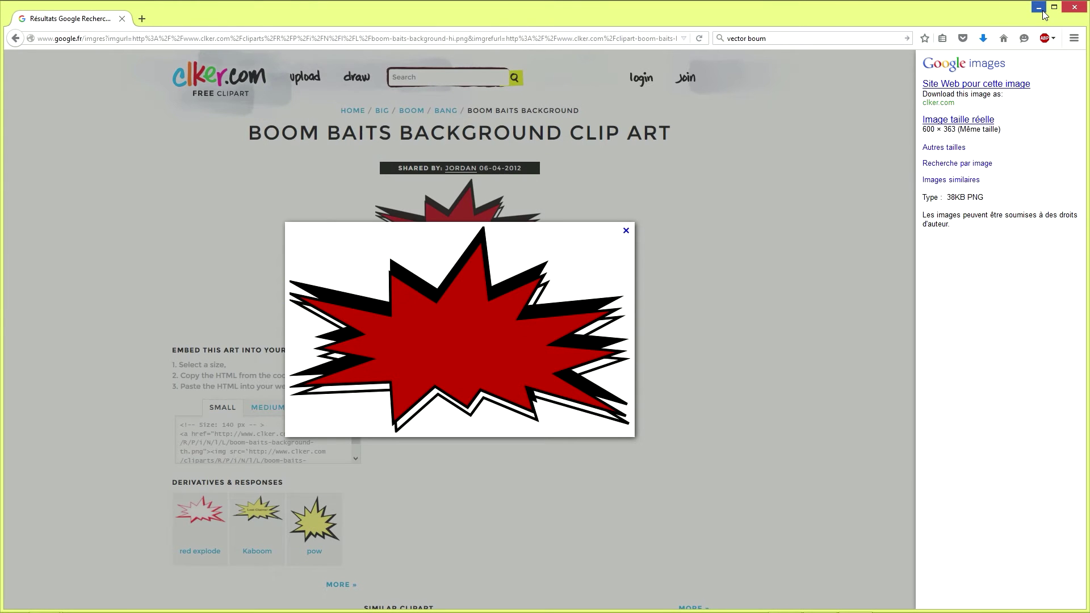
- Return to Photoshop and place boom-baits-background-hi.png from the desktop into the thumbnail
{"action": "left_click", "coordinate": [1039, 8]}
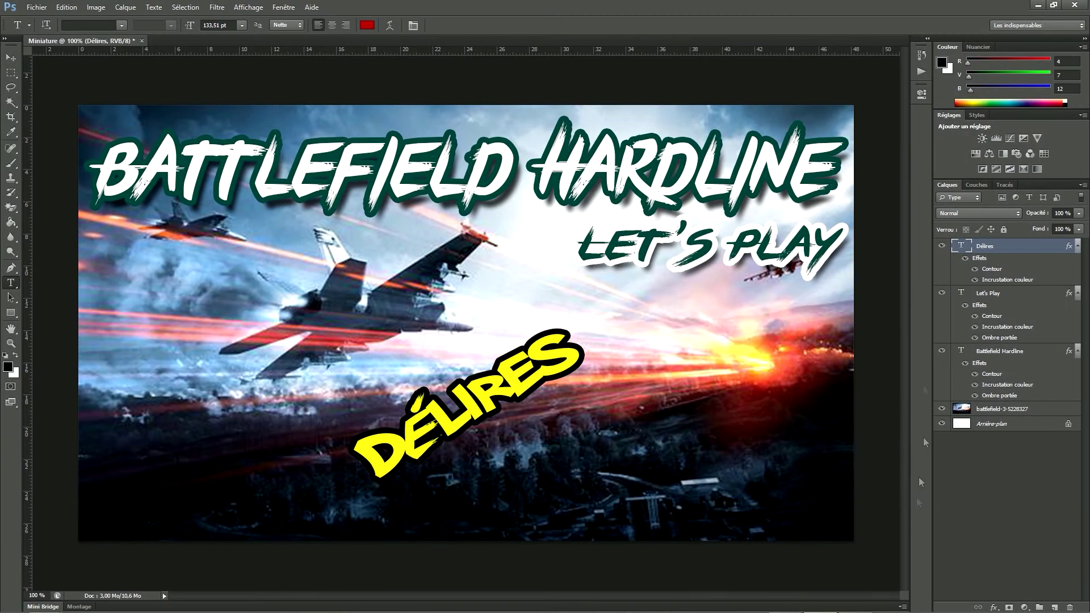
{"action": "left_click", "coordinate": [36, 7]}
{"action": "left_click", "coordinate": [69, 192]}
{"action": "left_click", "coordinate": [599, 262]}
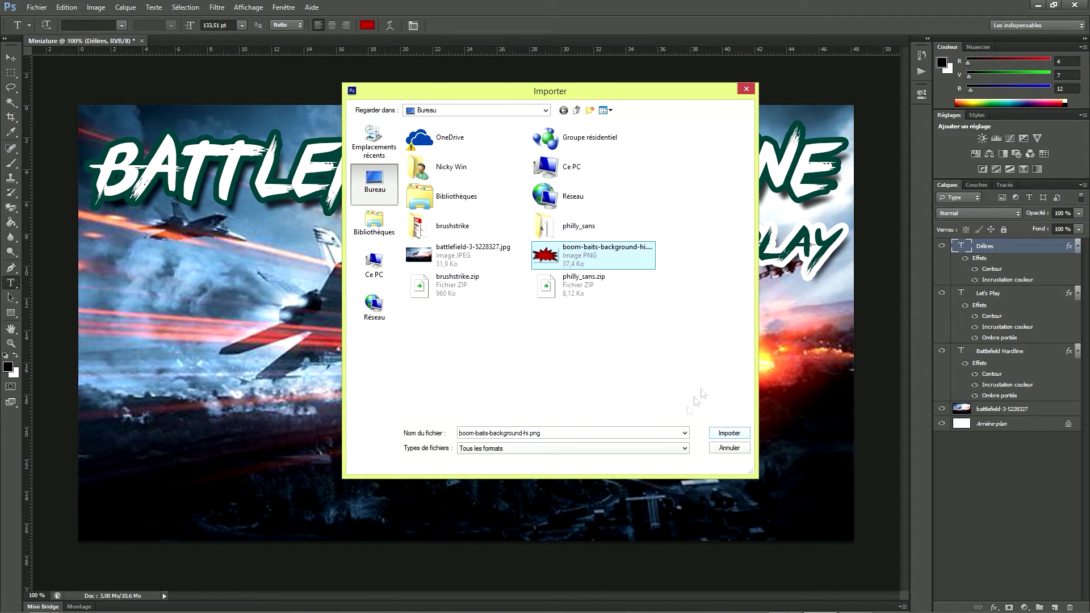
{"action": "left_click", "coordinate": [728, 433]}
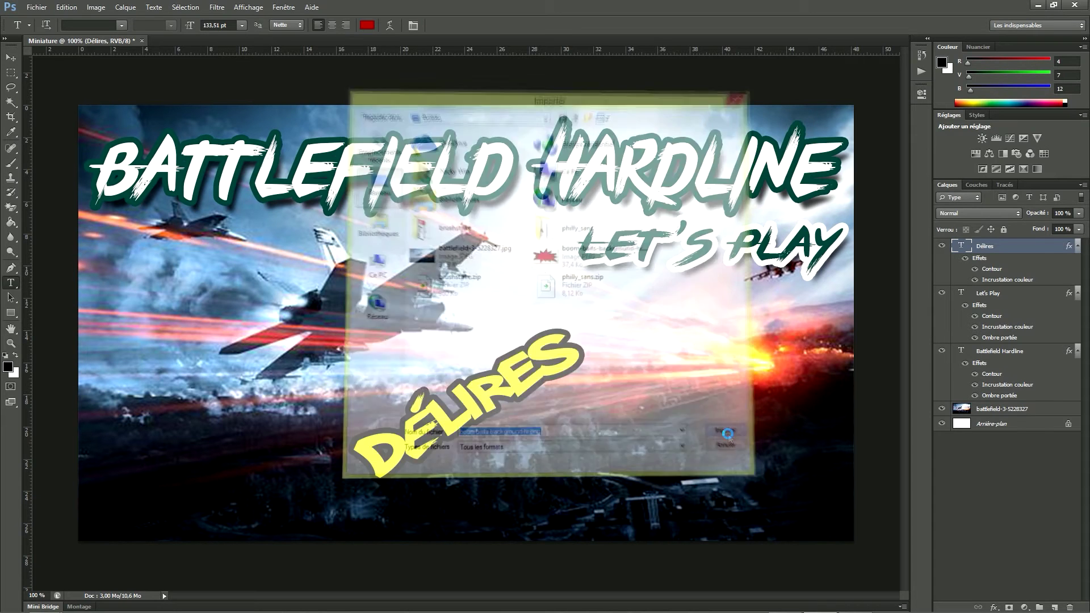
- Position the red burst over "Délires", rotate it about -33.8°, enlarge it to about 119% by 116%, and commit the placement
{"action": "left_click_drag", "start_coordinate": [492, 395], "coordinate": [492, 450]}
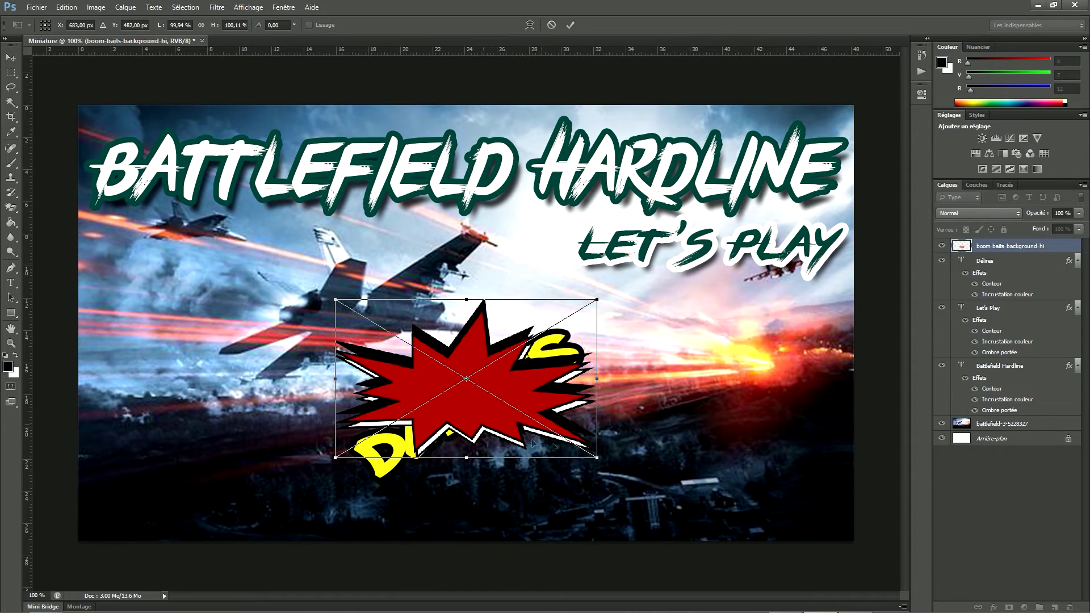
{"action": "left_click_drag", "start_coordinate": [630, 481], "coordinate": [669, 382]}
{"action": "left_click_drag", "start_coordinate": [483, 419], "coordinate": [497, 430]}
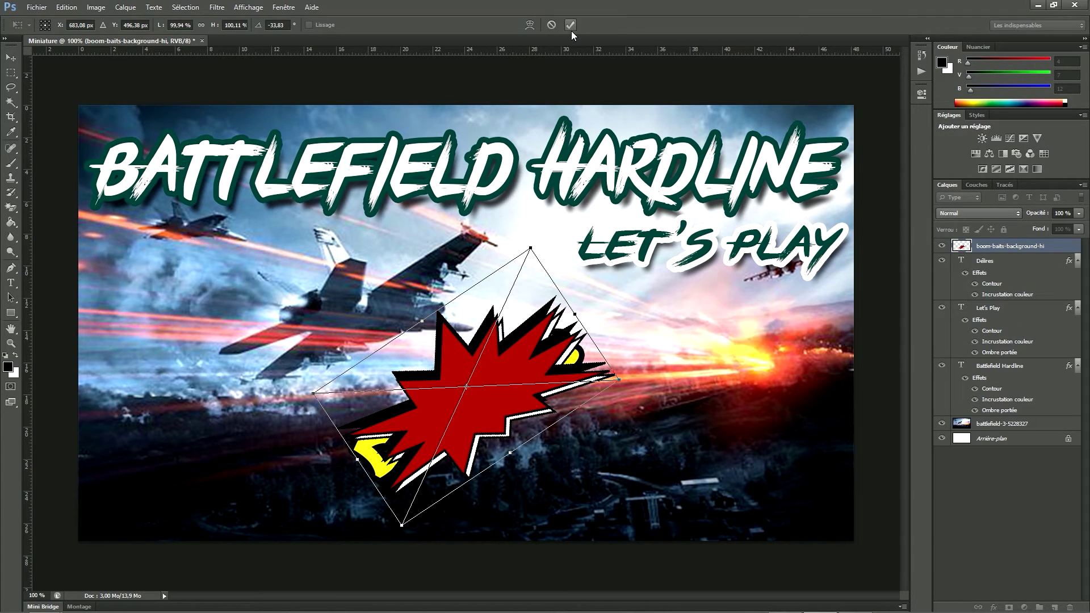
{"action": "left_click_drag", "start_coordinate": [532, 241], "coordinate": [559, 196]}
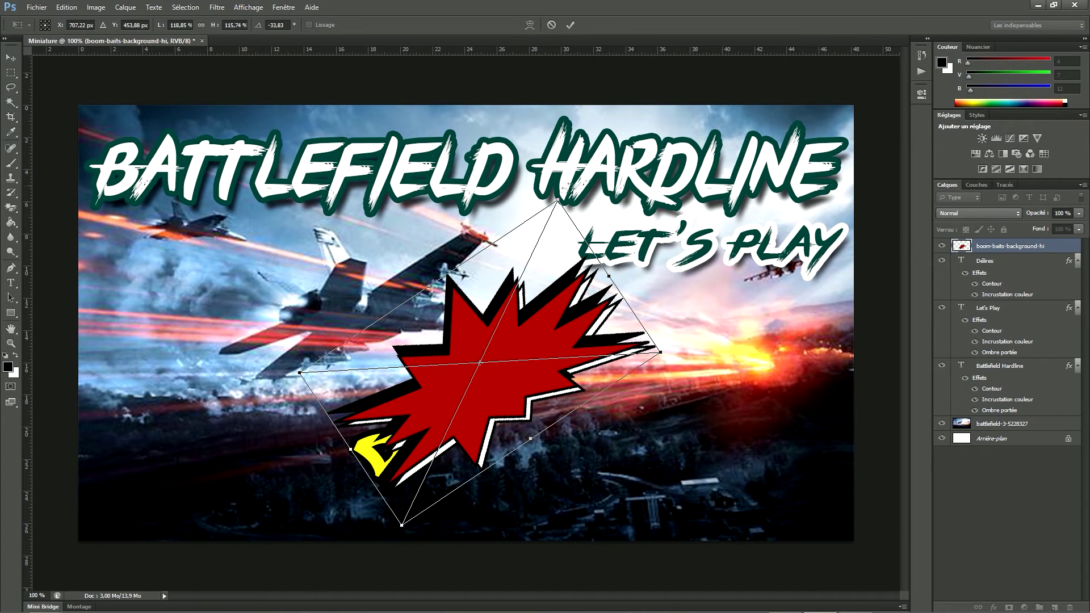
{"action": "left_click", "coordinate": [569, 25]}
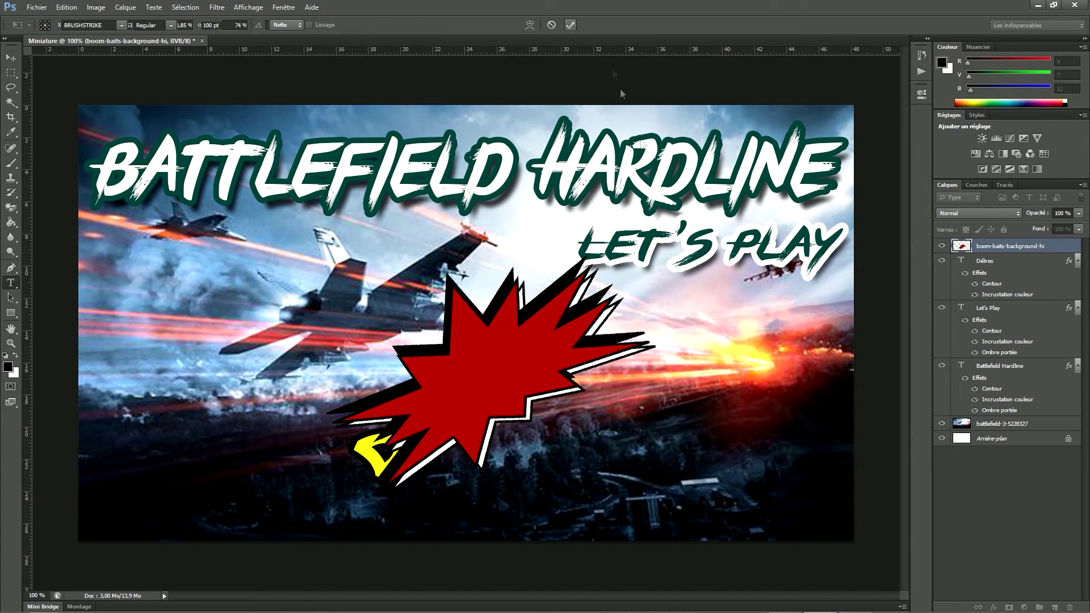
- Rasterize the boom-baits-background-hi layer and move it below the text layers, just above the battlefield background
{"action": "right_click", "coordinate": [999, 247]}
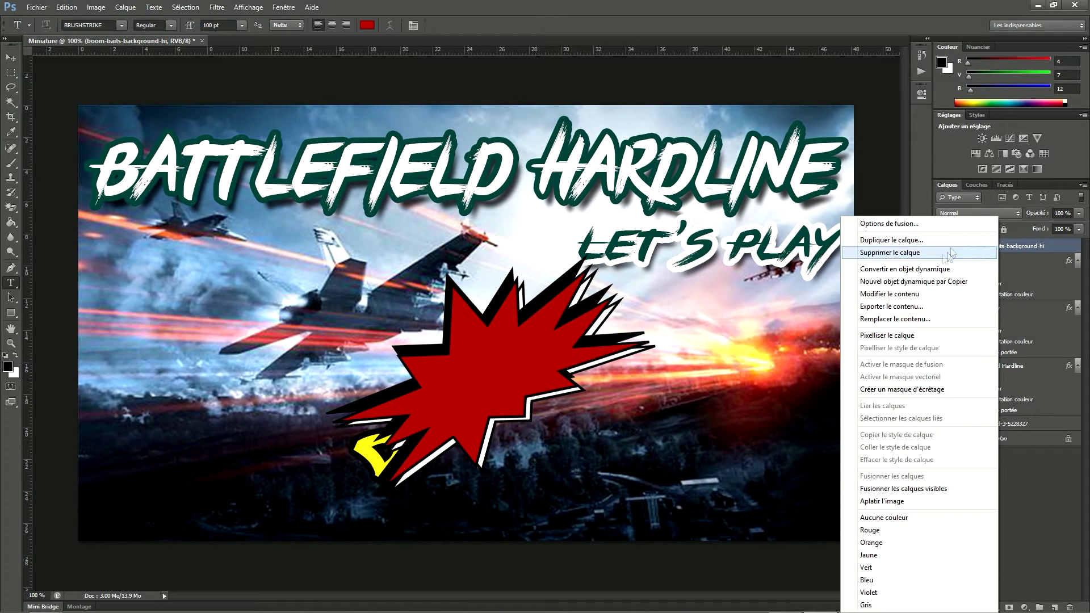
{"action": "left_click", "coordinate": [914, 336]}
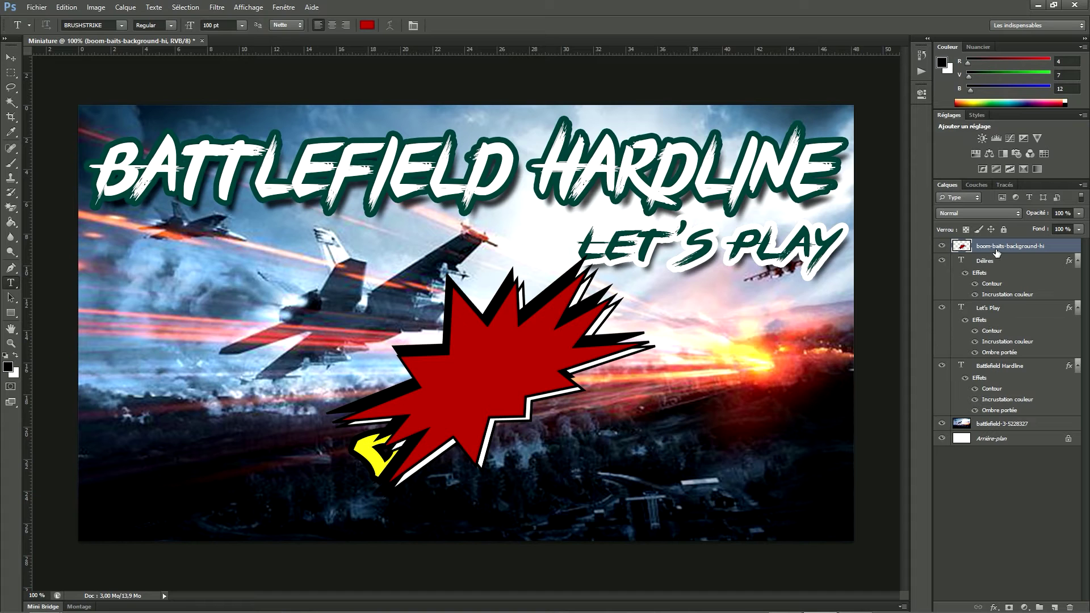
{"action": "left_click_drag", "start_coordinate": [1020, 250], "coordinate": [1020, 410]}
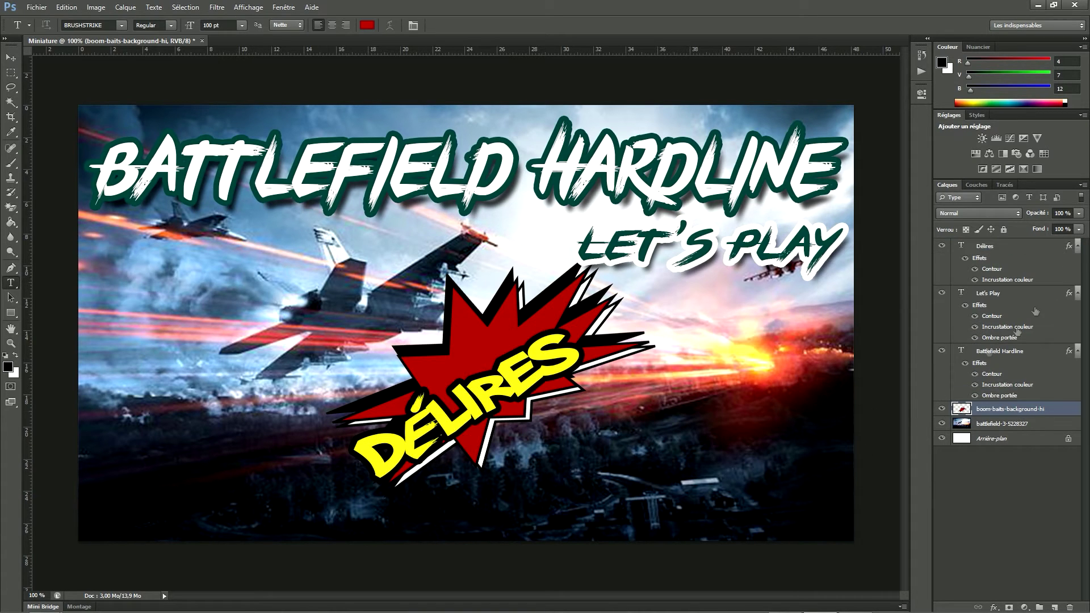
- Shift the red burst slightly down and to the left so it sits centred behind "Délires"
{"action": "left_click", "coordinate": [998, 250]}
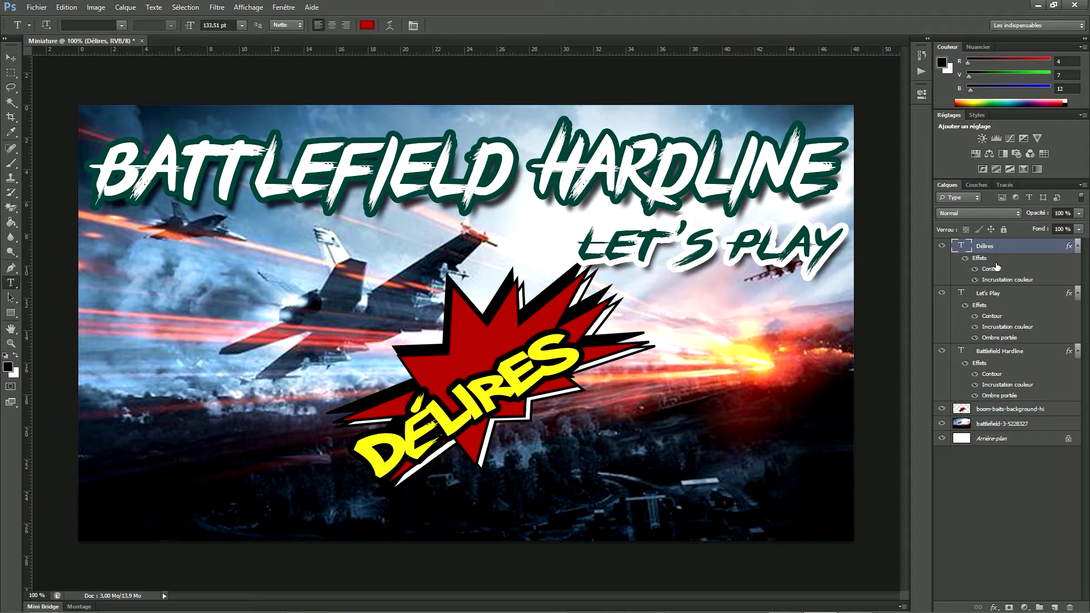
{"action": "left_click", "coordinate": [1002, 410]}
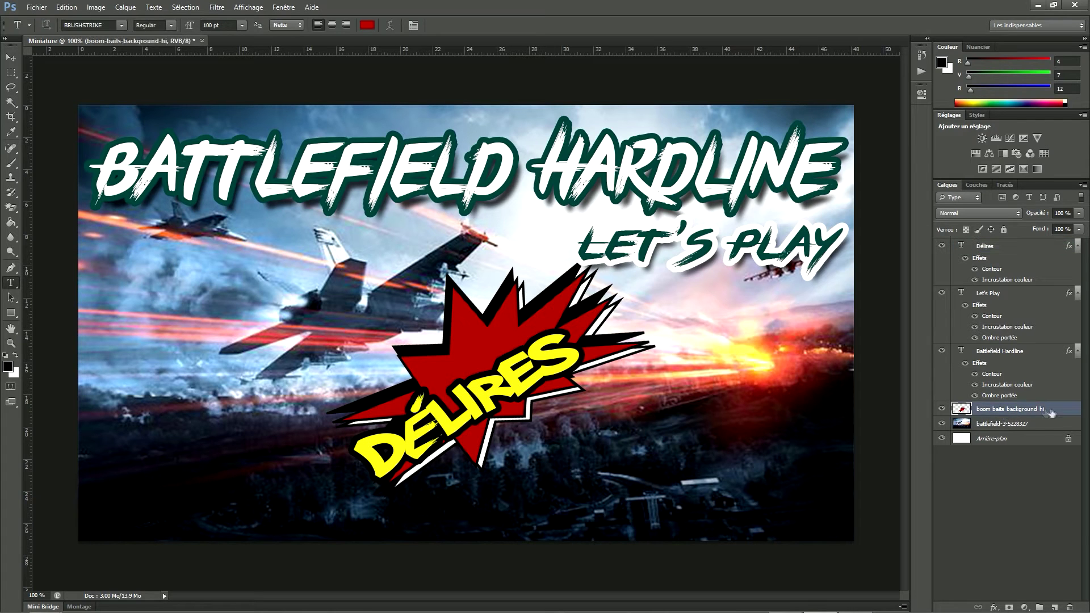
{"action": "left_click", "coordinate": [13, 57]}
{"action": "left_click_drag", "start_coordinate": [500, 347], "coordinate": [478, 376]}
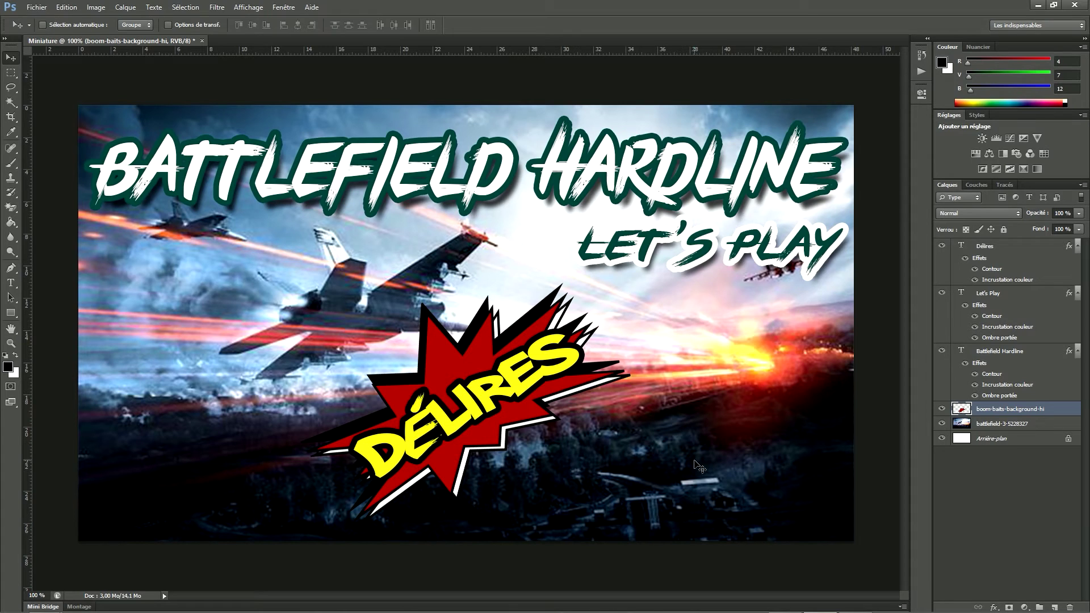
- Transform the burst layer, scaling it to about 103% and rotating it about -2.2°, and apply the change
{"action": "key", "text": "ctrl+t"}
{"action": "left_click_drag", "start_coordinate": [301, 281], "coordinate": [290, 275]}
{"action": "mouse_move", "coordinate": [469, 455]}
{"action": "left_mouse_down"}
{"action": "mouse_move", "coordinate": [486, 450]}
{"action": "mouse_move", "coordinate": [474, 454]}
{"action": "left_mouse_up"}
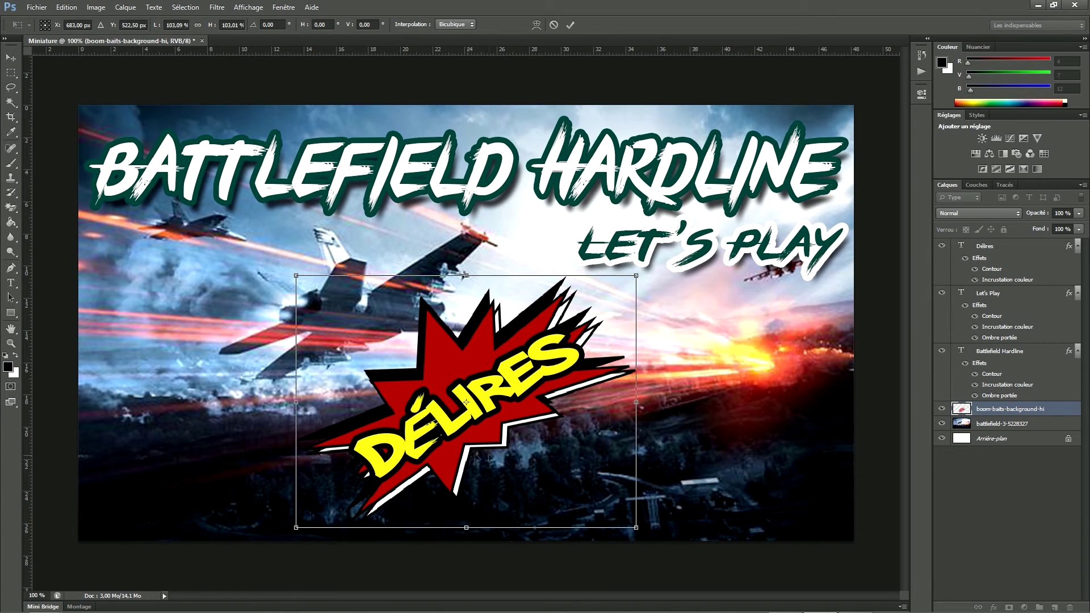
{"action": "left_click_drag", "start_coordinate": [717, 447], "coordinate": [720, 438]}
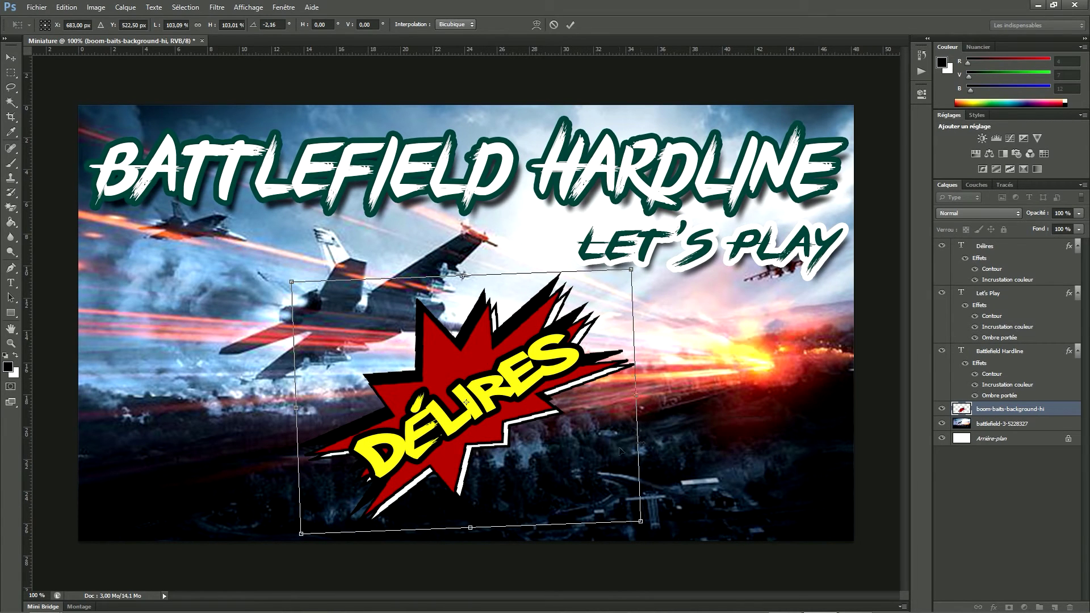
{"action": "left_click_drag", "start_coordinate": [528, 455], "coordinate": [528, 454]}
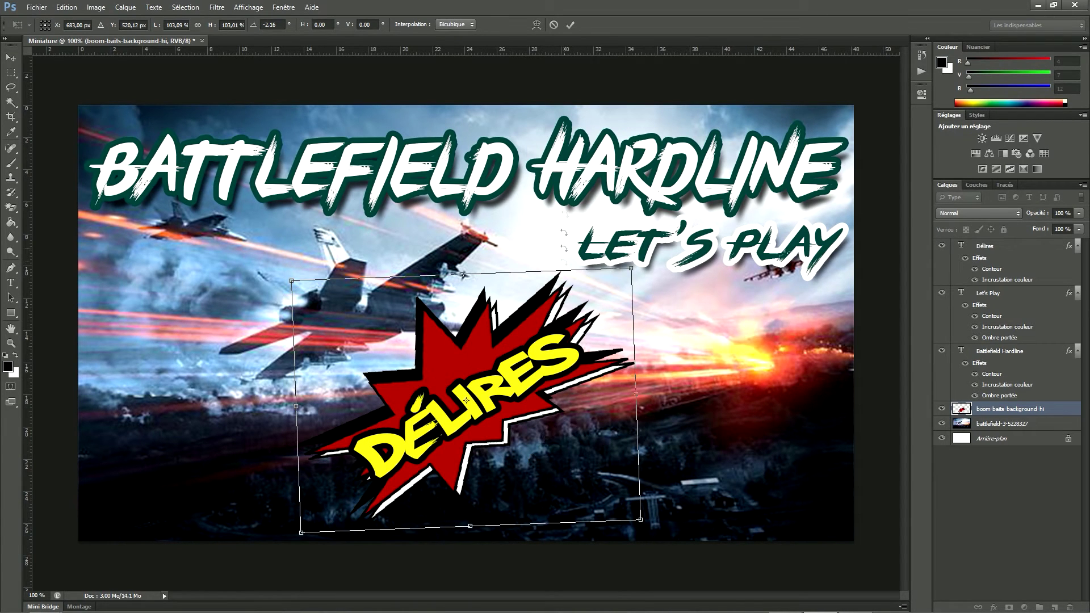
{"action": "left_click", "coordinate": [569, 26]}
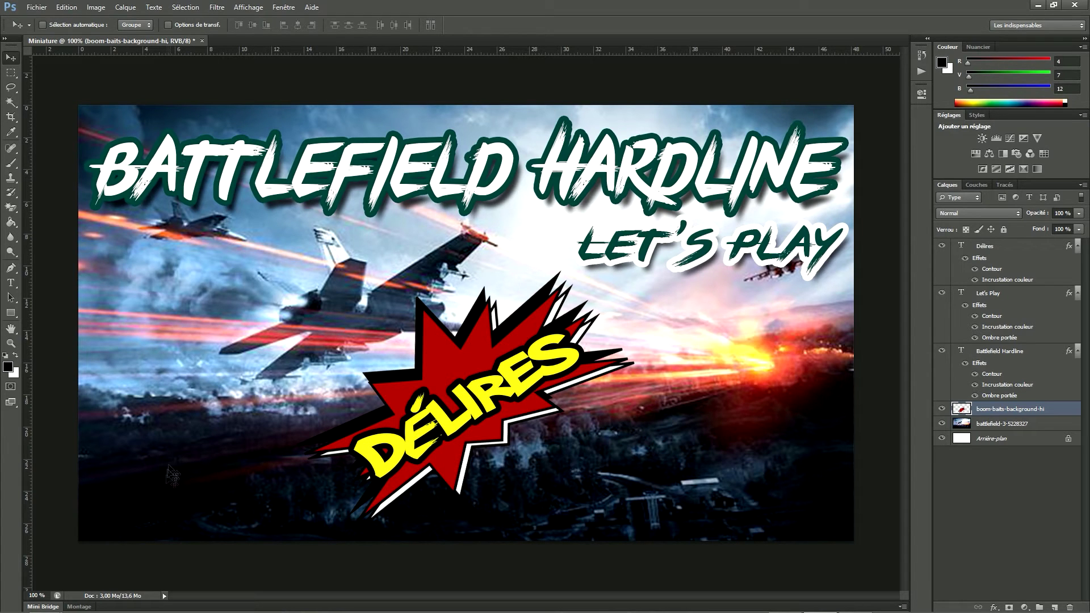
- Switch to Firefox, search Google Images for "battlefield png", and open the render of the soldier aiming a rifle
{"action": "mouse_move", "coordinate": [826, 607]}
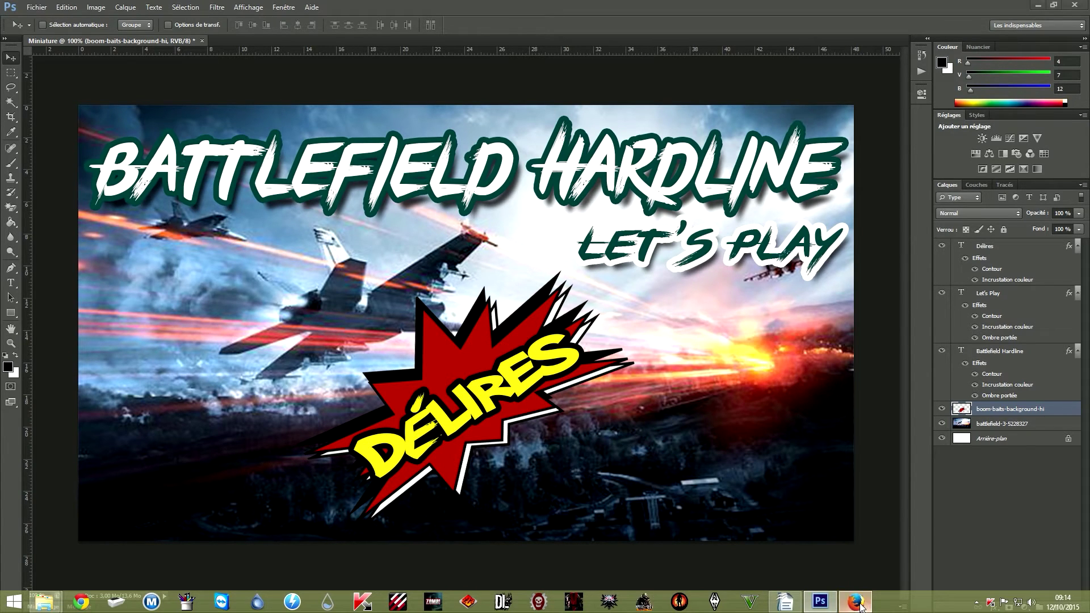
{"action": "left_click", "coordinate": [858, 604]}
{"action": "left_click", "coordinate": [773, 43]}
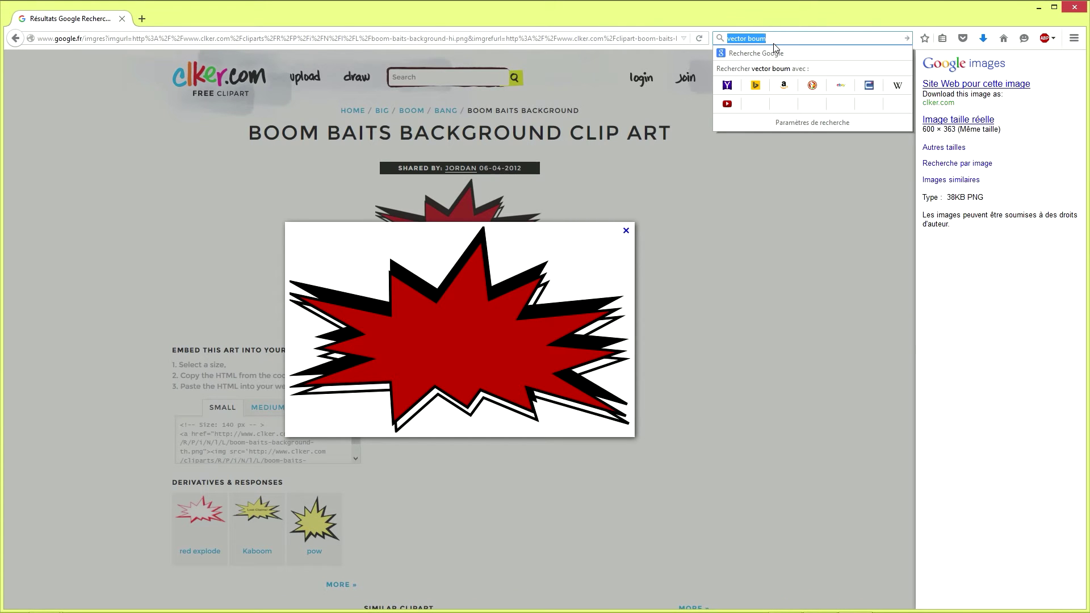
{"action": "type", "text": "bal"}
{"action": "key", "text": "BackSpace"}
{"action": "type", "text": "ttlefield"}
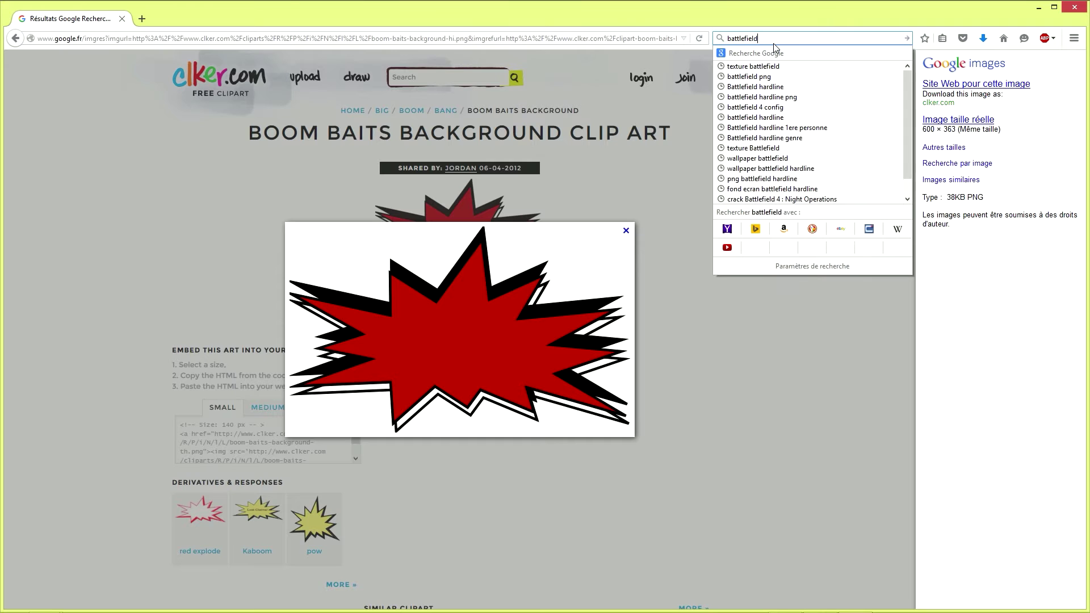
{"action": "key", "text": "Down"}
{"action": "key", "text": "Down"}
{"action": "key", "text": "Return"}
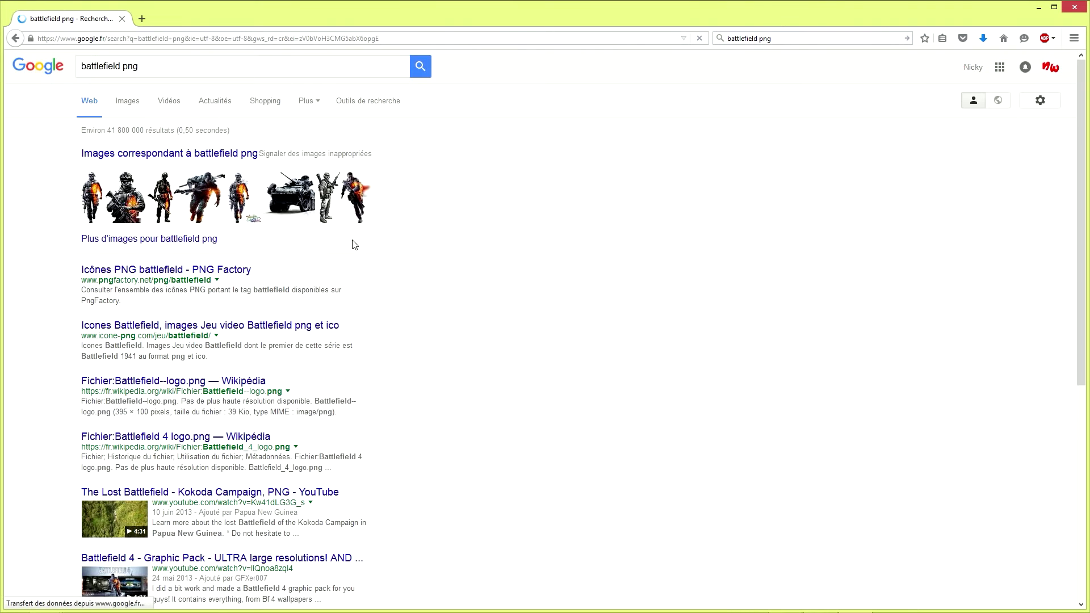
{"action": "left_click", "coordinate": [127, 101]}
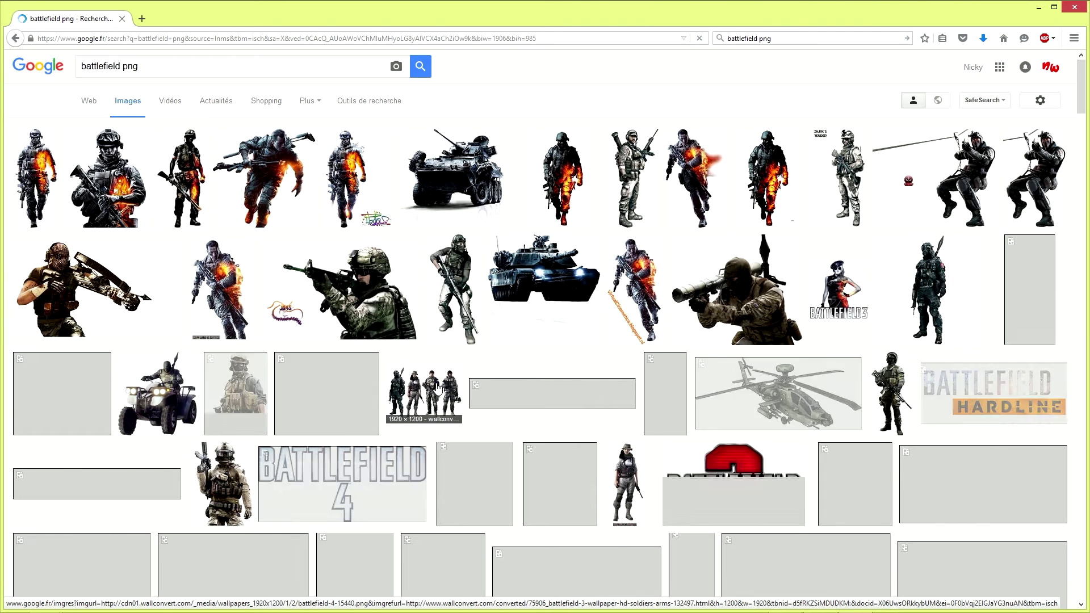
{"action": "left_click", "coordinate": [359, 288]}
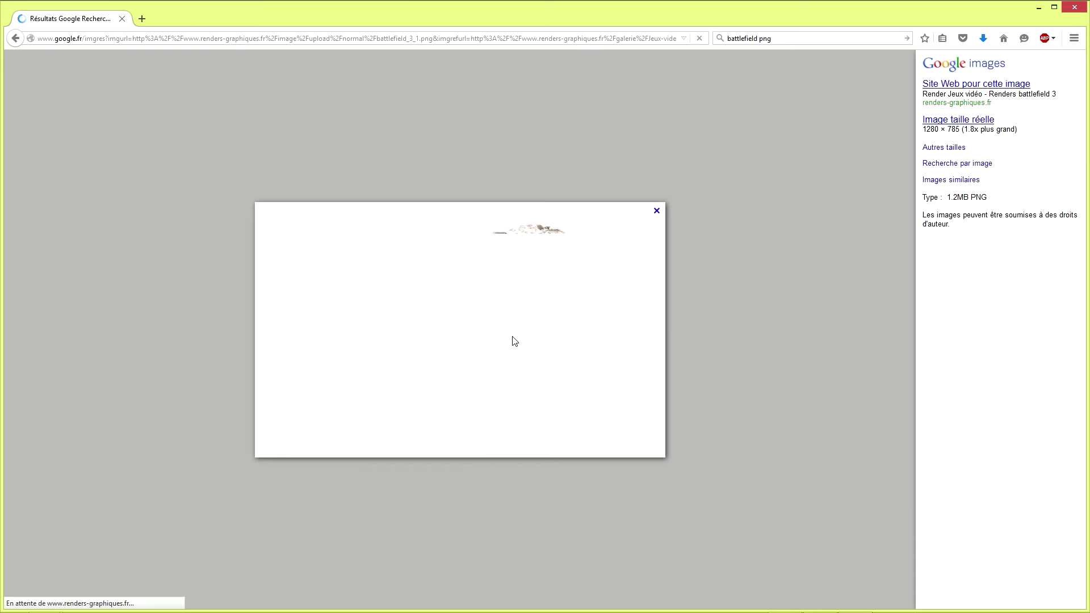
- Save the soldier render to the desktop as battlefield_3_1.png
{"action": "right_click", "coordinate": [462, 275]}
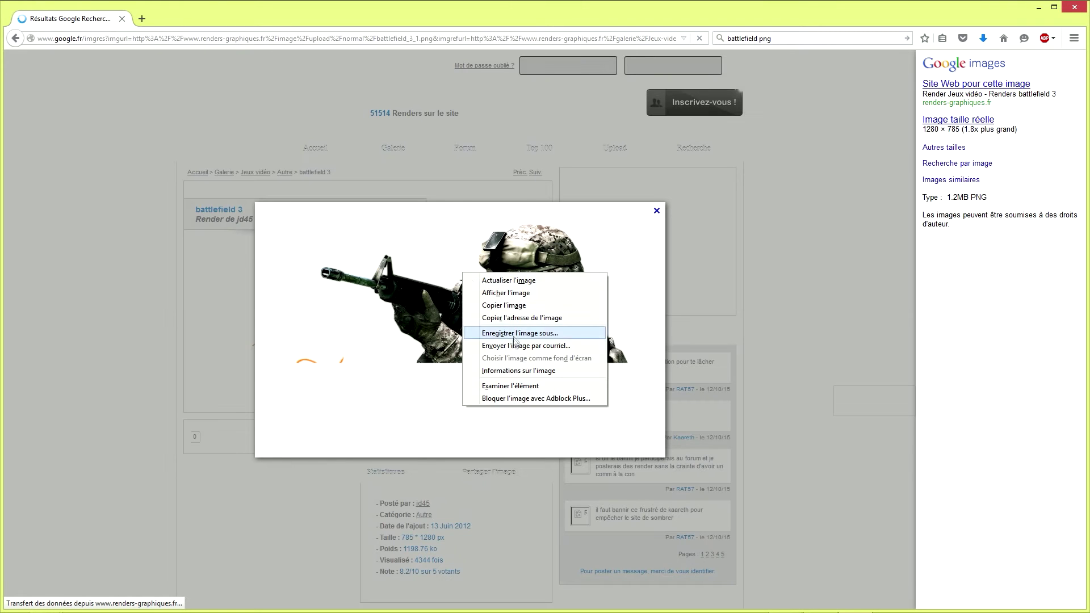
{"action": "left_click", "coordinate": [536, 336]}
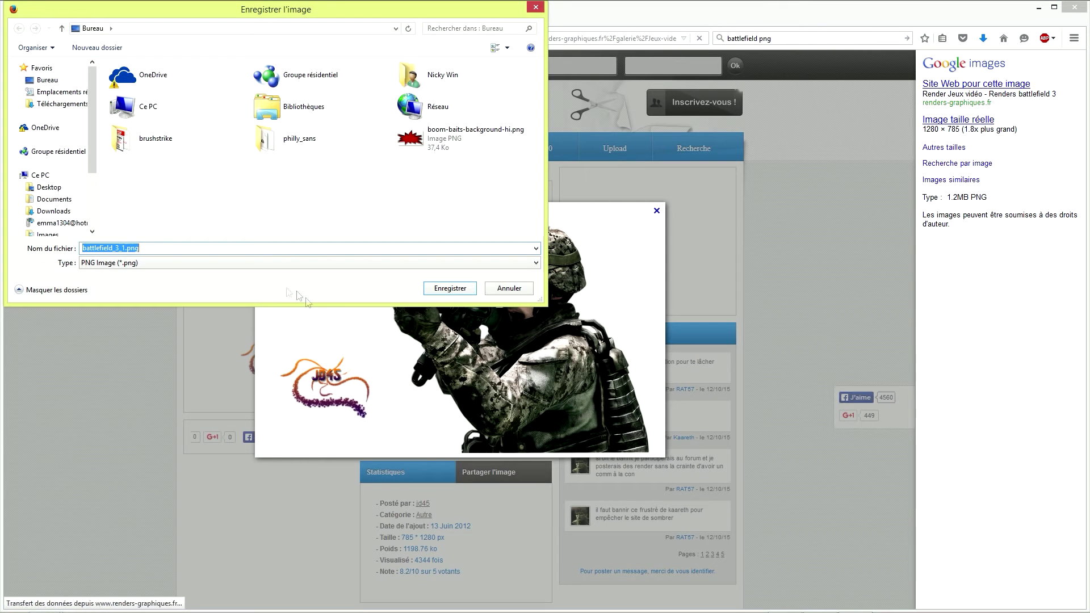
{"action": "left_click", "coordinate": [454, 291]}
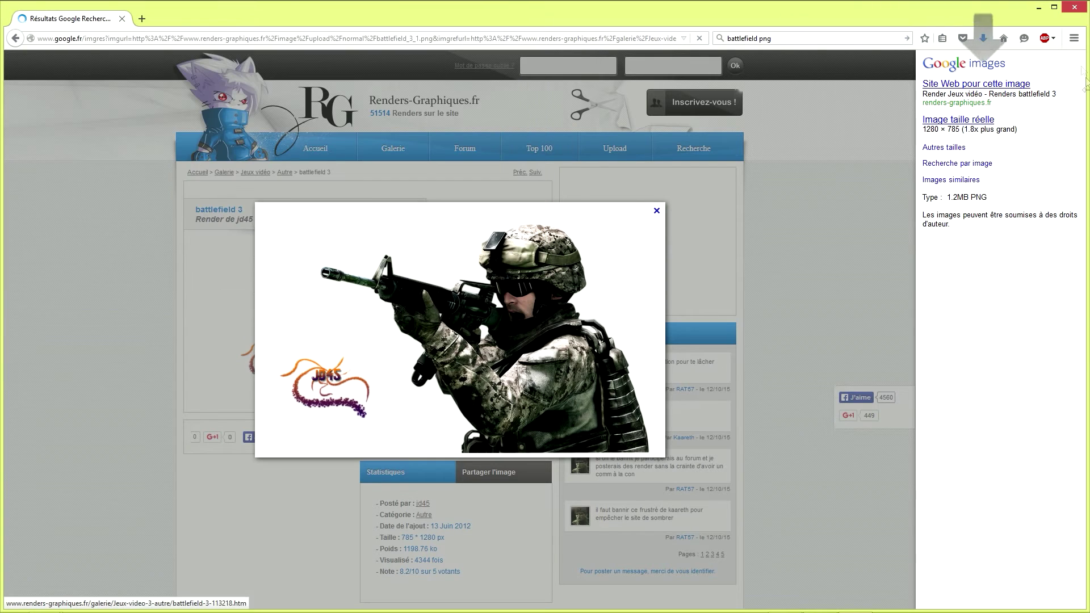
- Return to Photoshop and place battlefield_3_1.png into the thumbnail document
{"action": "left_click", "coordinate": [1036, 8]}
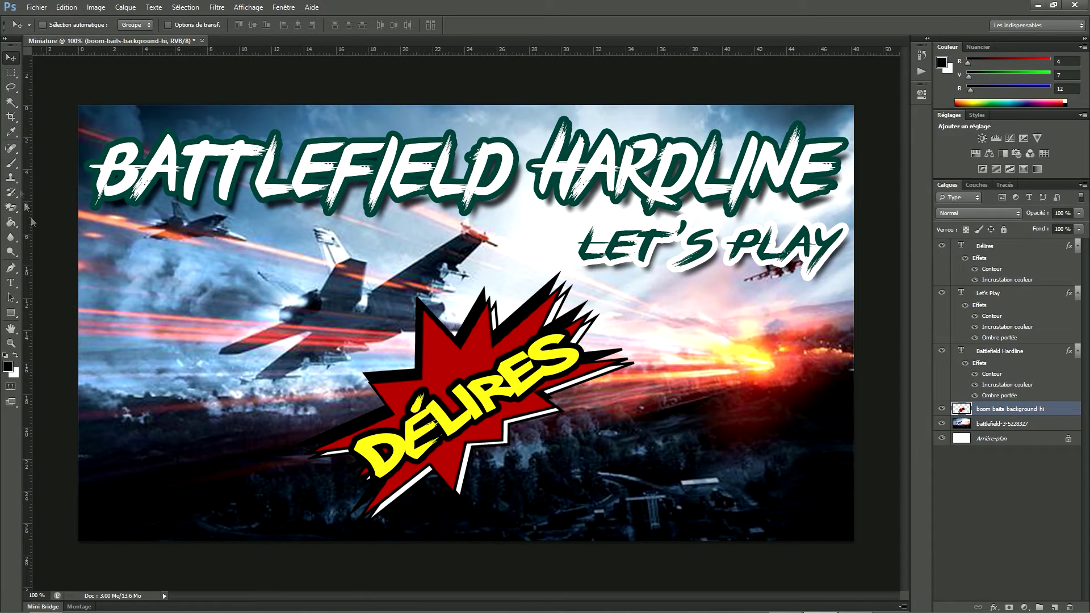
{"action": "left_click", "coordinate": [38, 8]}
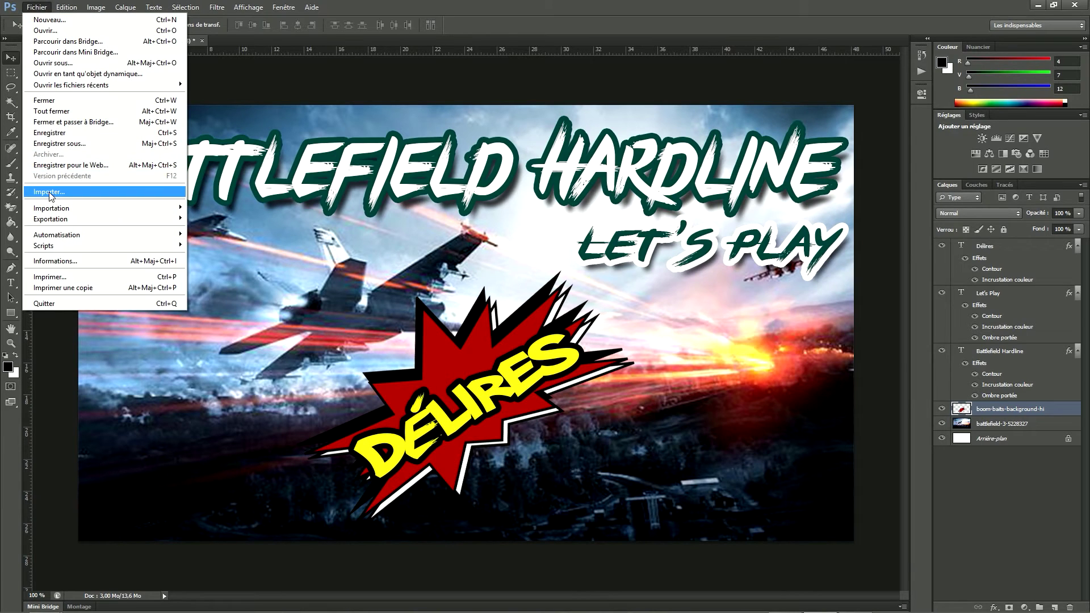
{"action": "left_click", "coordinate": [49, 191]}
{"action": "left_click", "coordinate": [463, 251]}
{"action": "left_click", "coordinate": [729, 433]}
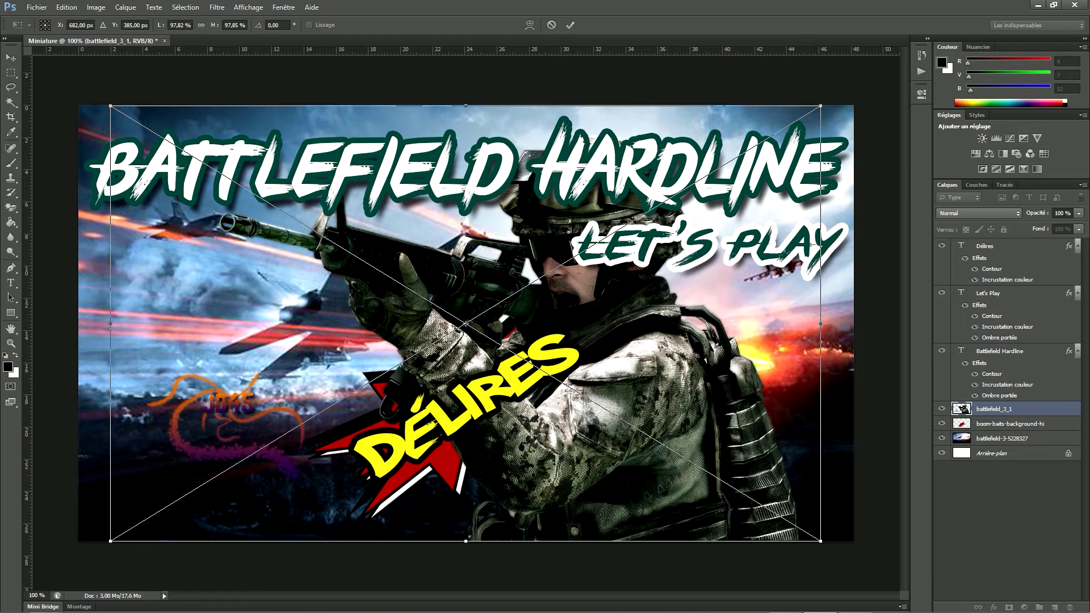
- Flip the placed soldier horizontally, scale it to about 81.7% wide and 84.2% high at the canvas's left side, and apply the transformation
{"action": "right_click", "coordinate": [539, 461]}
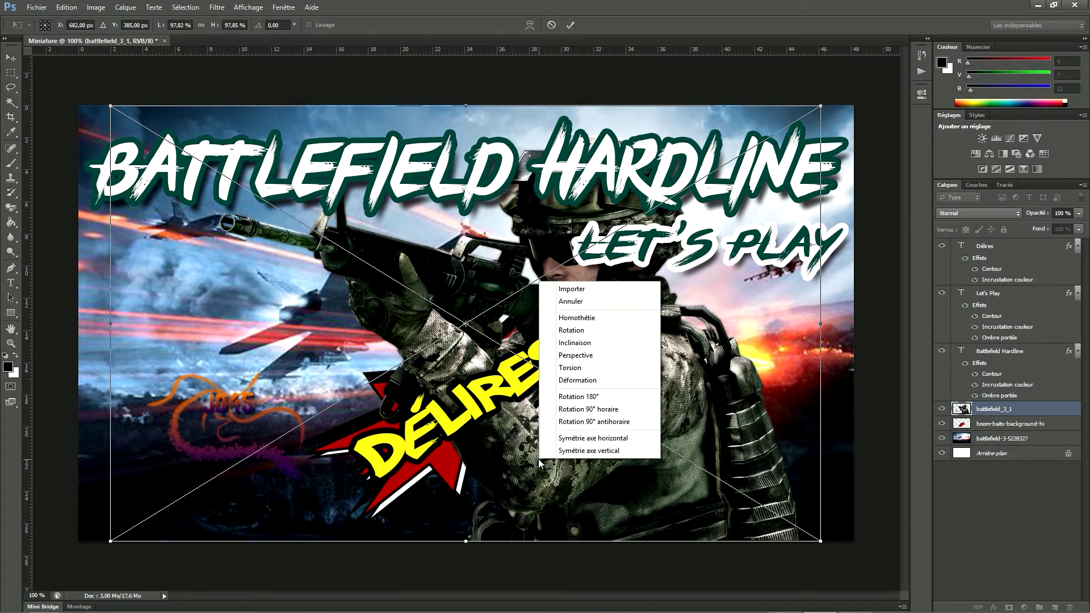
{"action": "left_click", "coordinate": [606, 438]}
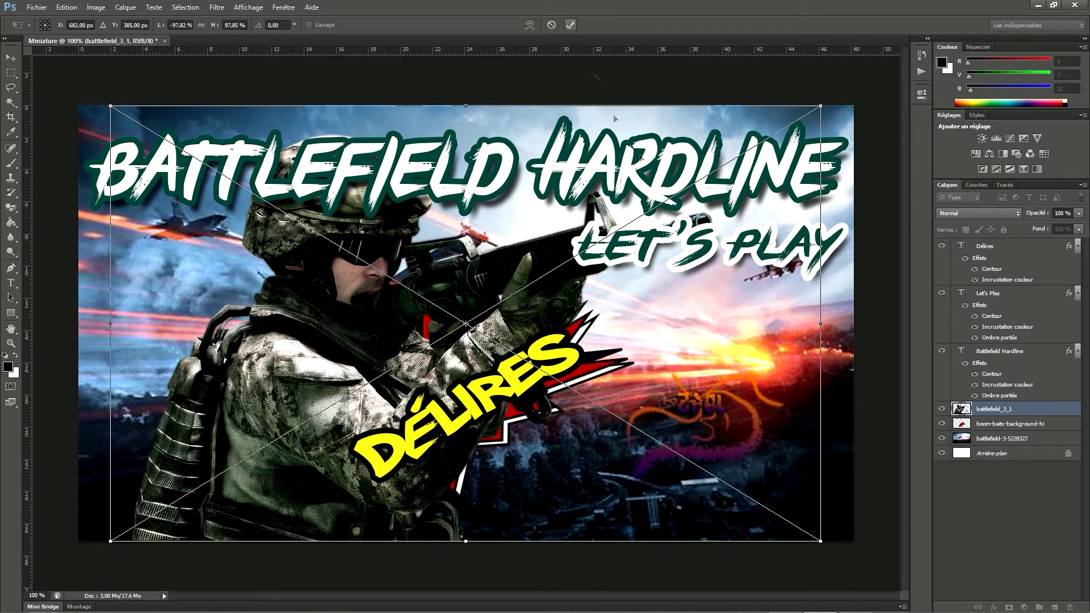
{"action": "left_click_drag", "start_coordinate": [823, 324], "coordinate": [640, 324]}
{"action": "left_click_drag", "start_coordinate": [376, 108], "coordinate": [376, 176]}
{"action": "left_click_drag", "start_coordinate": [375, 261], "coordinate": [252, 282]}
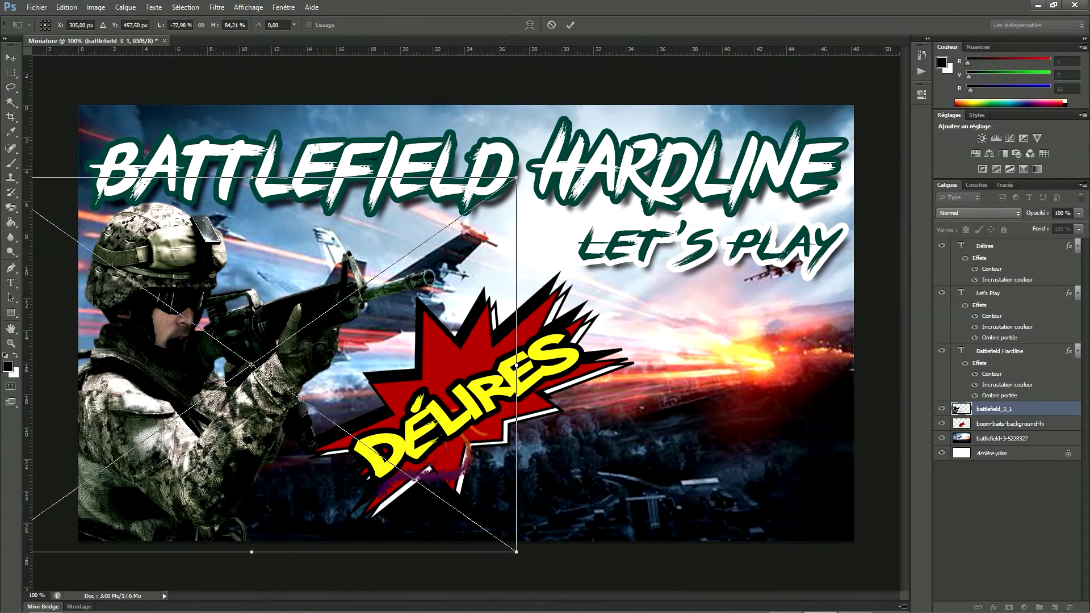
{"action": "left_click_drag", "start_coordinate": [516, 366], "coordinate": [578, 367]}
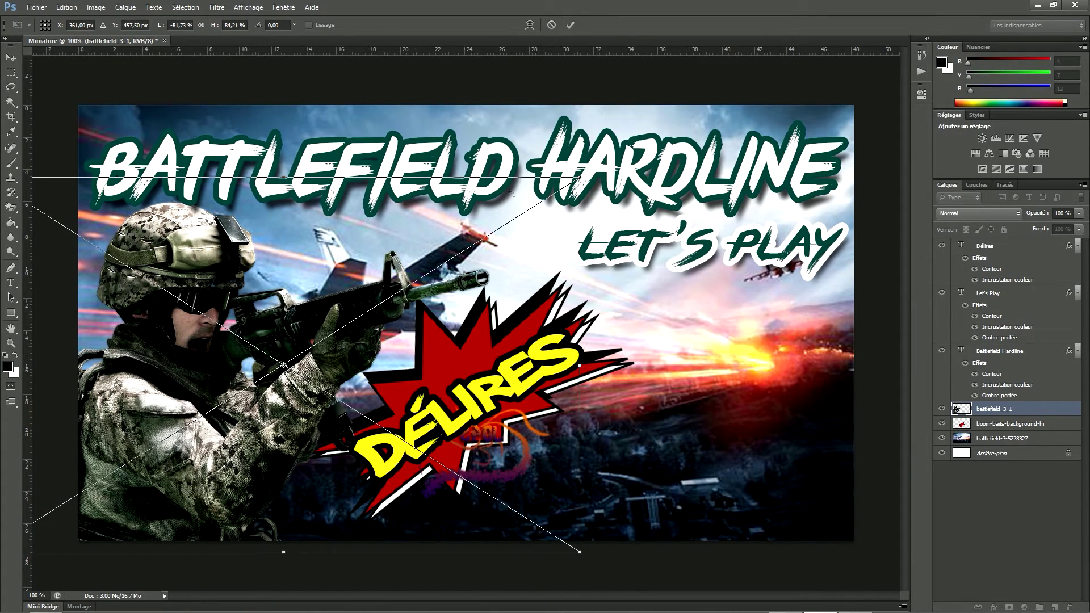
{"action": "left_click", "coordinate": [570, 25]}
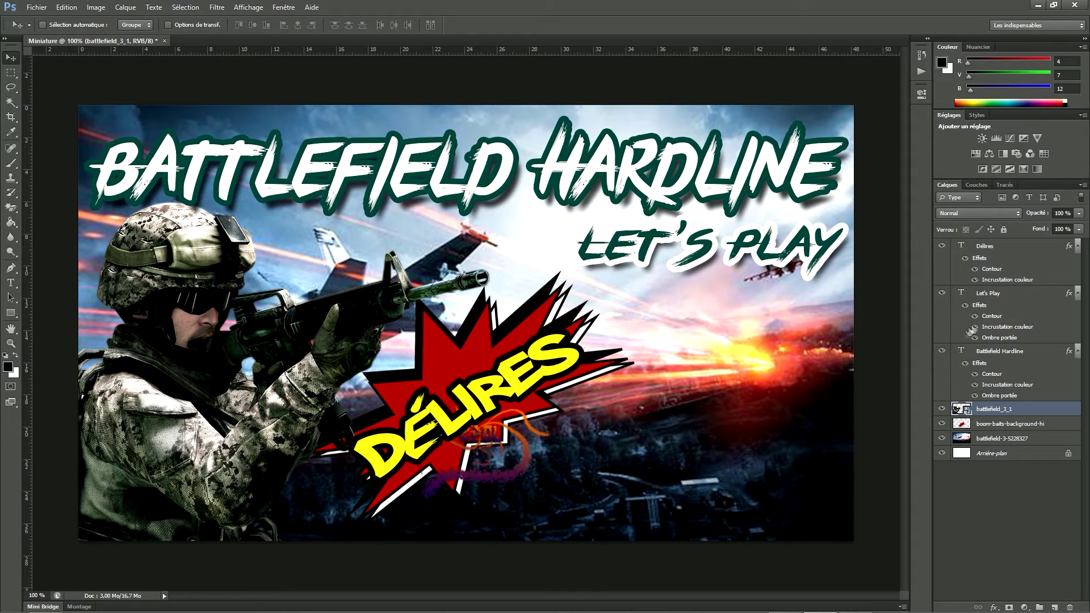
- Rasterize the battlefield_3_1 layer and hide the three text layers, the burst and the battlefield background
{"action": "right_click", "coordinate": [995, 411]}
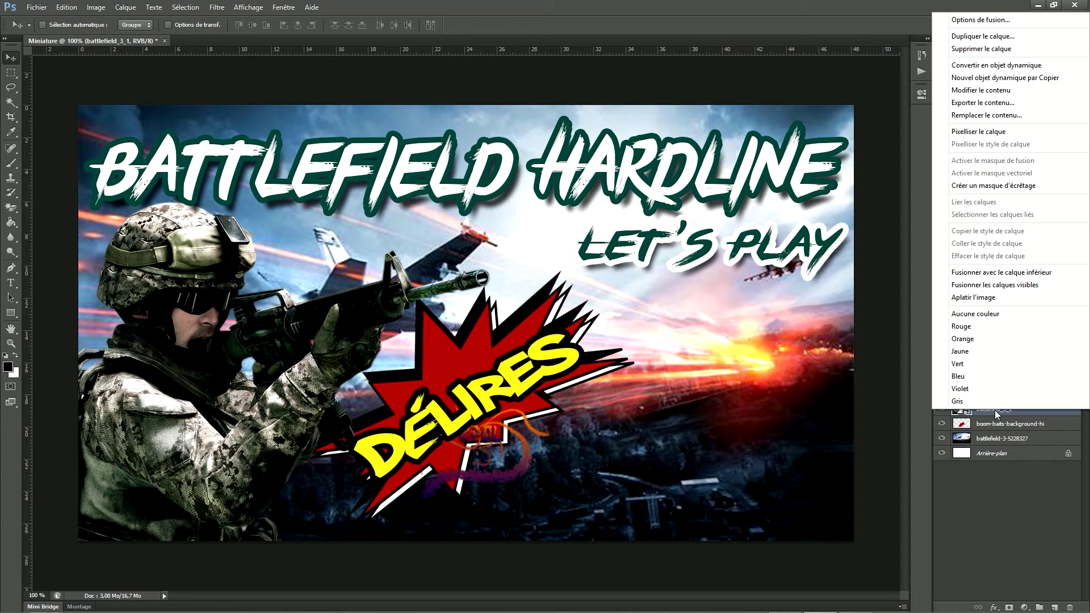
{"action": "left_click", "coordinate": [984, 131]}
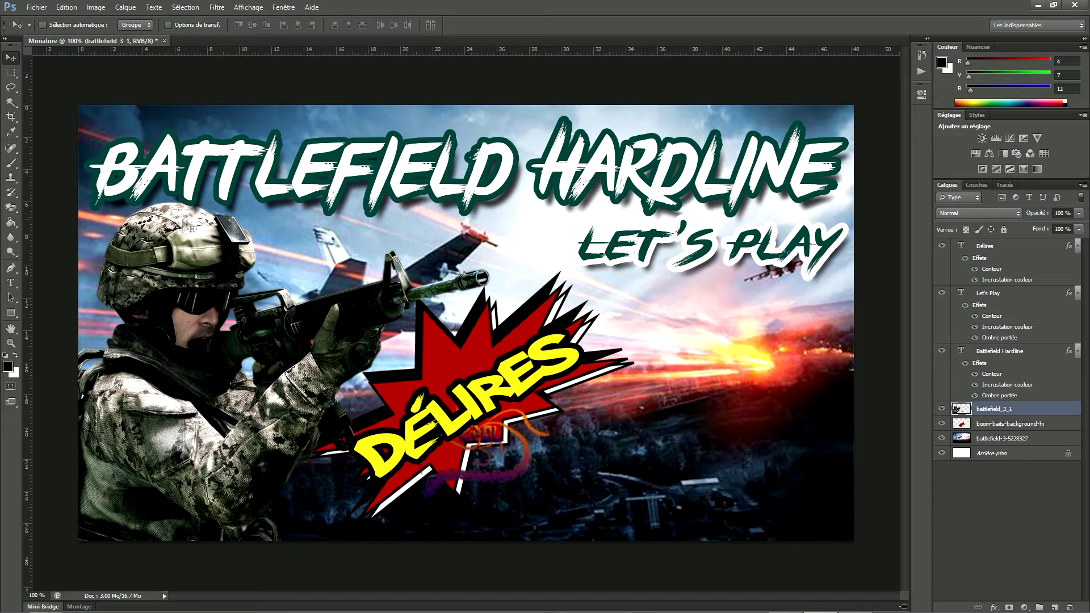
{"action": "left_click", "coordinate": [941, 246]}
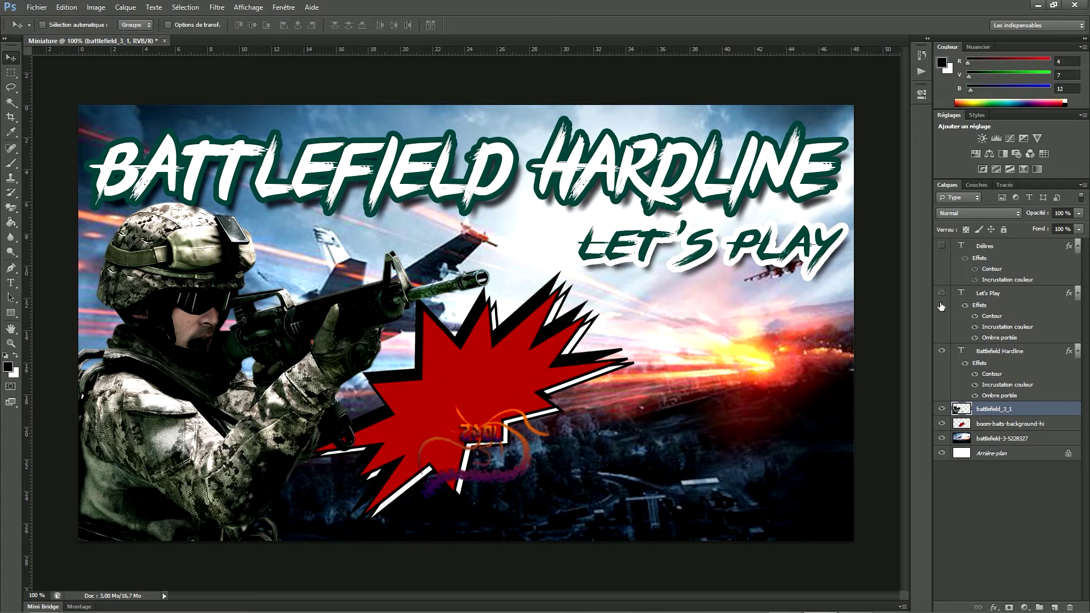
{"action": "left_click", "coordinate": [941, 292]}
{"action": "left_click", "coordinate": [942, 350]}
{"action": "left_click", "coordinate": [941, 423]}
{"action": "left_click", "coordinate": [941, 439]}
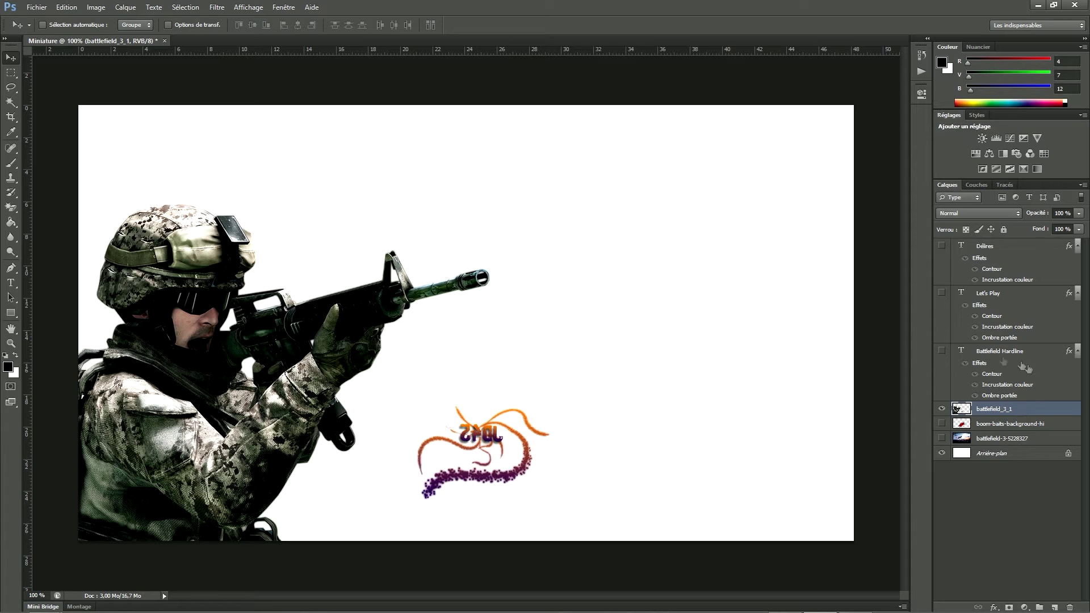
- Select the JD45 logo beside the soldier with a rectangular marquee, delete it, and clear the selection
{"action": "left_click", "coordinate": [11, 73]}
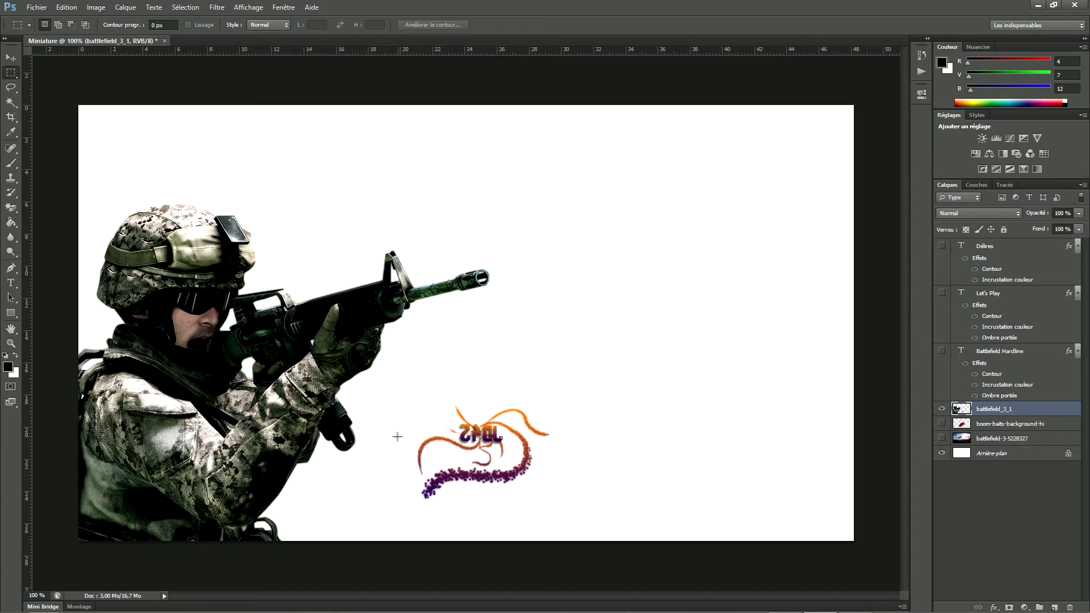
{"action": "left_click_drag", "start_coordinate": [398, 399], "coordinate": [557, 515]}
{"action": "key", "text": "Delete"}
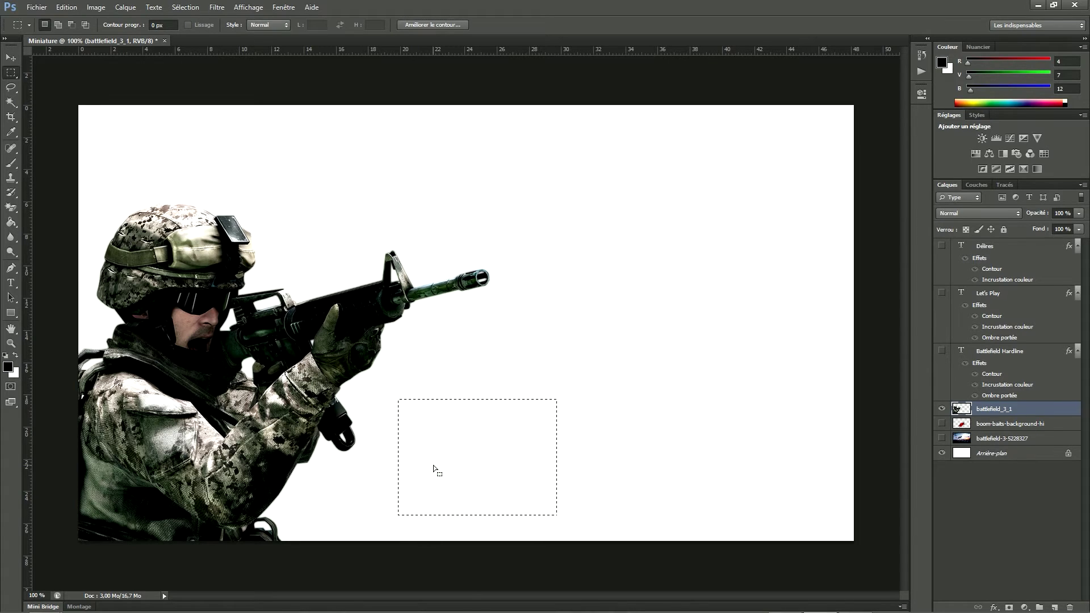
{"action": "key", "text": "ctrl+d"}
- Show all the hidden layers again and move the battlefield_3_1 layer below the boom-baits-background-hi layer
{"action": "left_click", "coordinate": [941, 245]}
{"action": "left_click", "coordinate": [941, 293]}
{"action": "left_click", "coordinate": [942, 351]}
{"action": "left_click", "coordinate": [941, 423]}
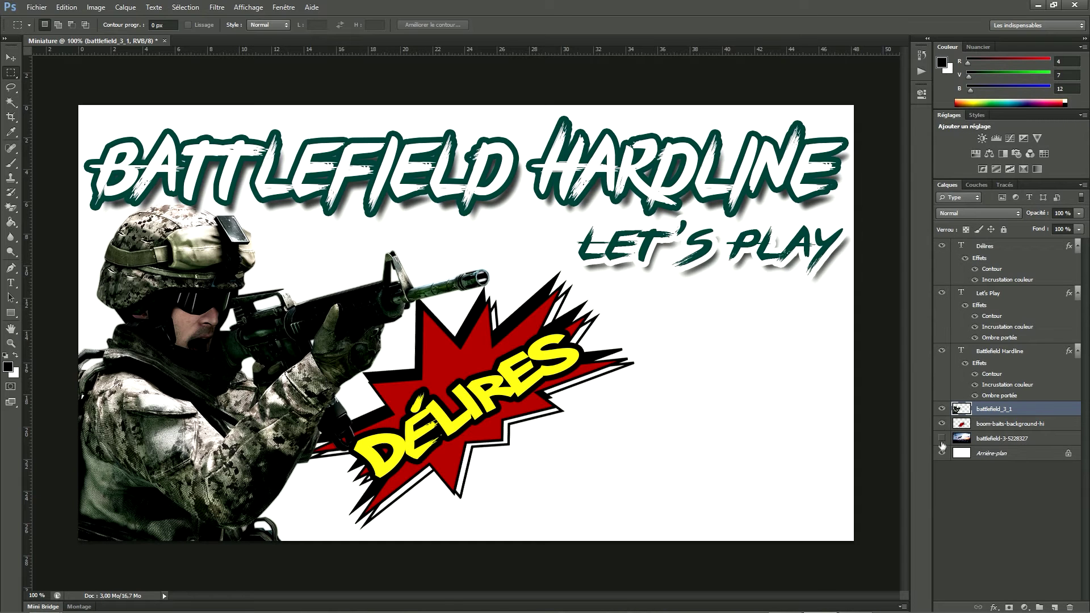
{"action": "left_click", "coordinate": [941, 438]}
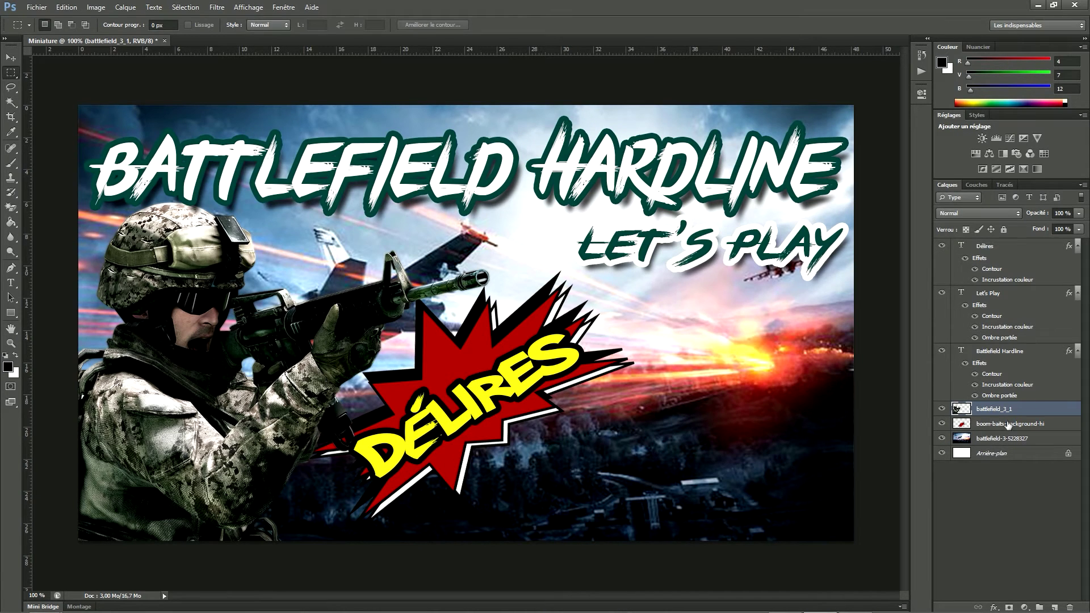
{"action": "left_click_drag", "start_coordinate": [1014, 413], "coordinate": [1020, 432]}
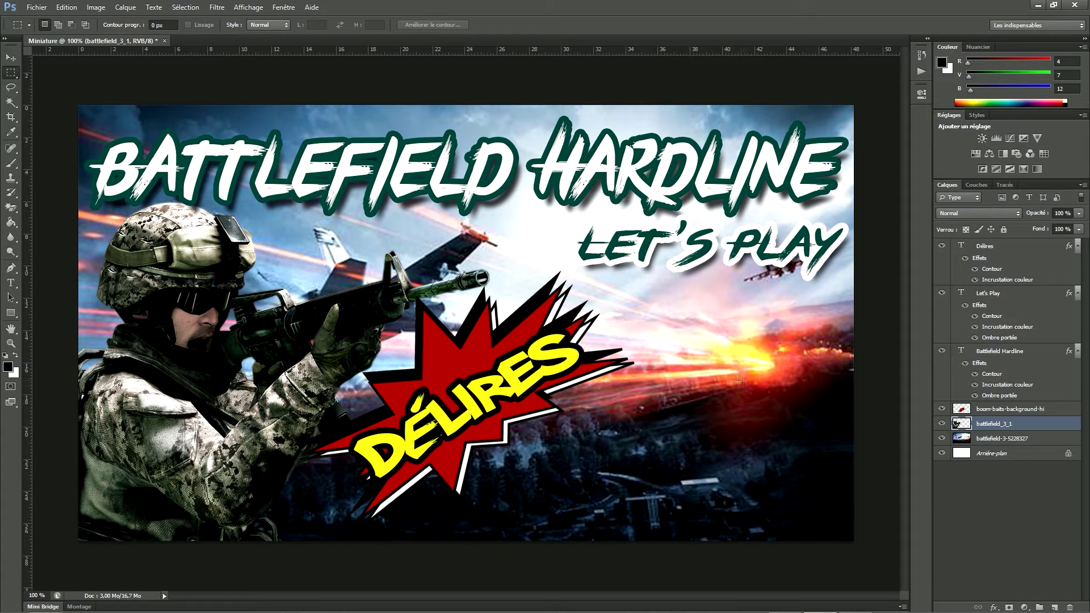
- Switch to Firefox, search Google Images for "gamer", and open the photo of the shouting bearded man holding a controller
{"action": "left_click", "coordinate": [860, 606]}
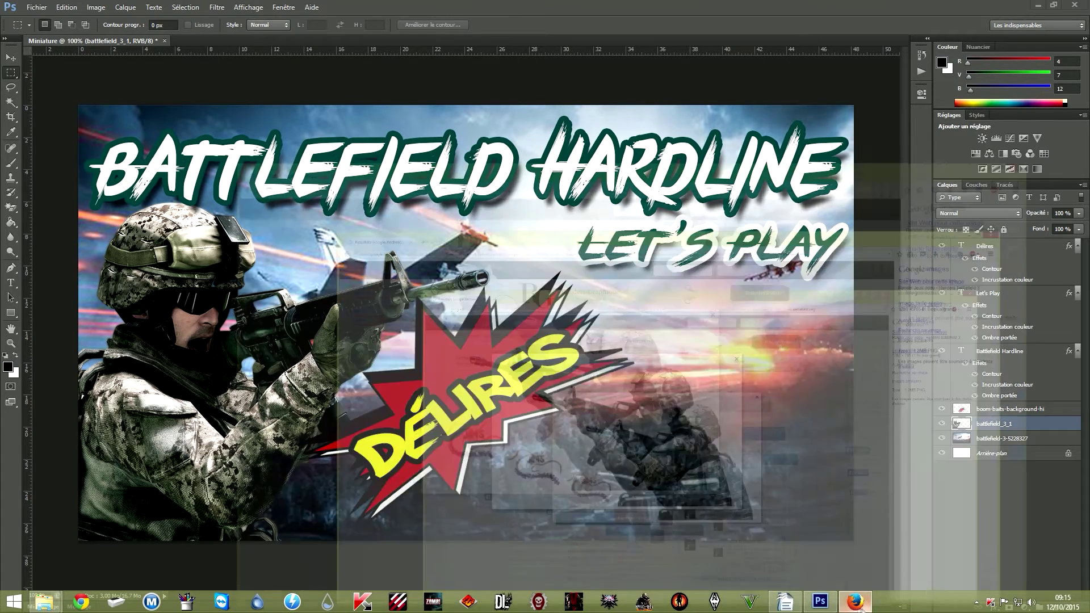
{"action": "left_click", "coordinate": [792, 35]}
{"action": "type", "text": "gam"}
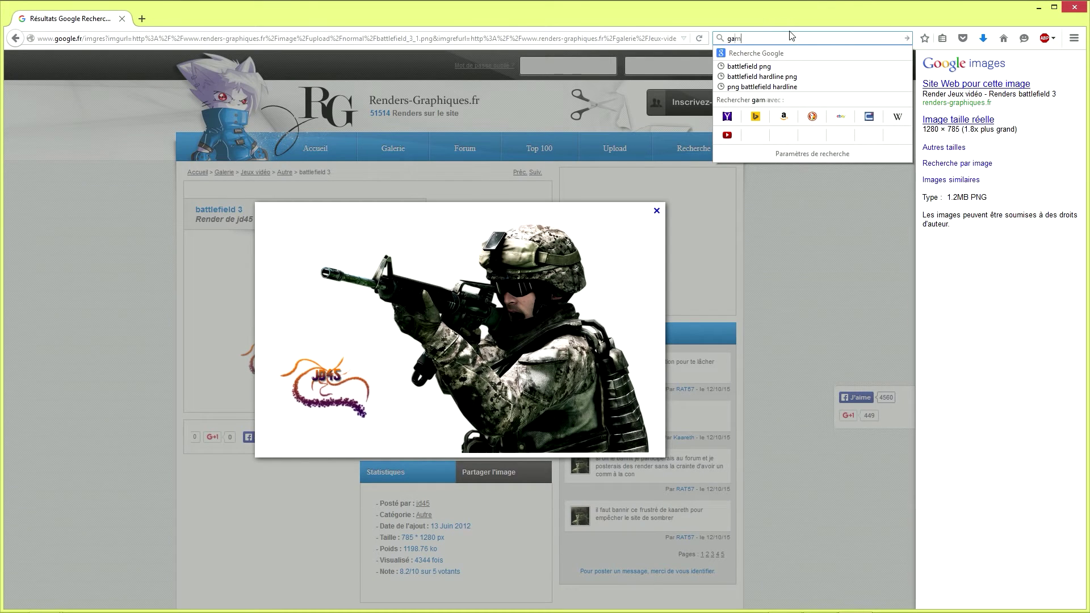
{"action": "type", "text": "er"}
{"action": "key", "text": "Return"}
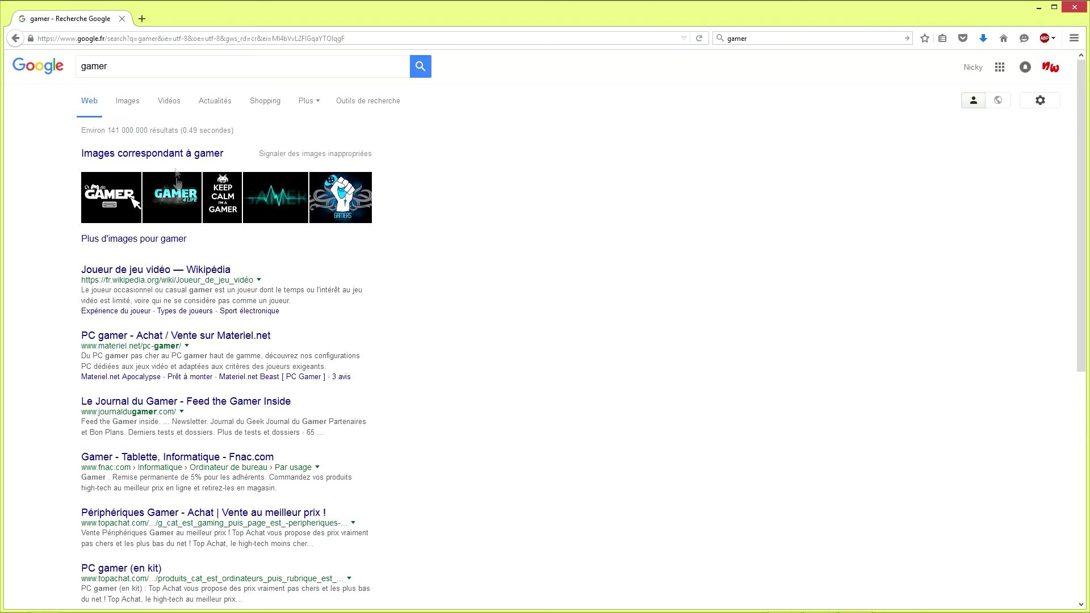
{"action": "left_click", "coordinate": [127, 103]}
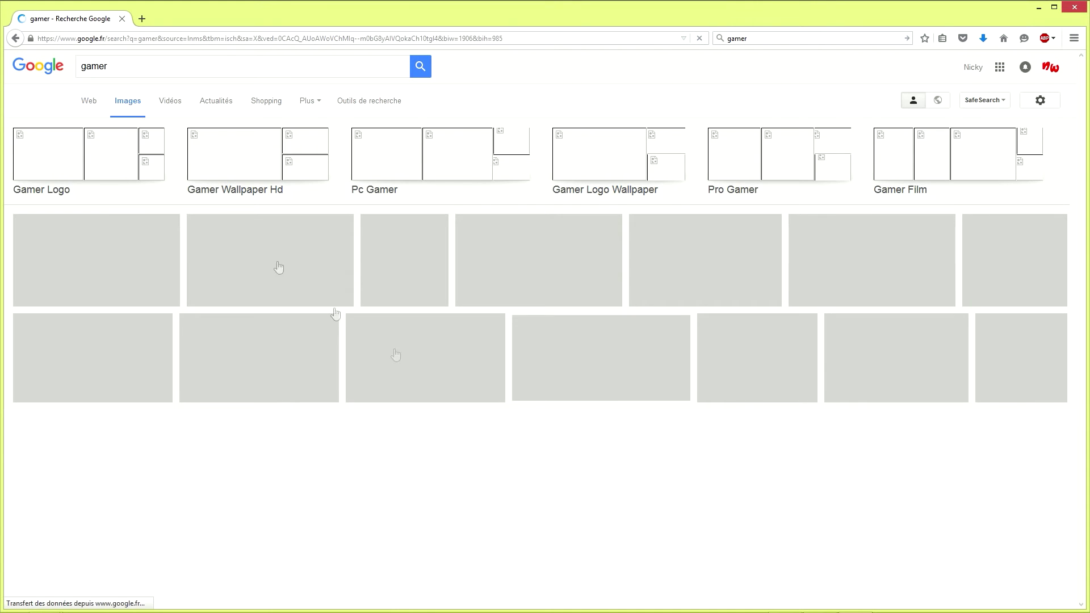
{"action": "scroll", "coordinate": [562, 479], "scroll_direction": "down", "scroll_amount": 5}
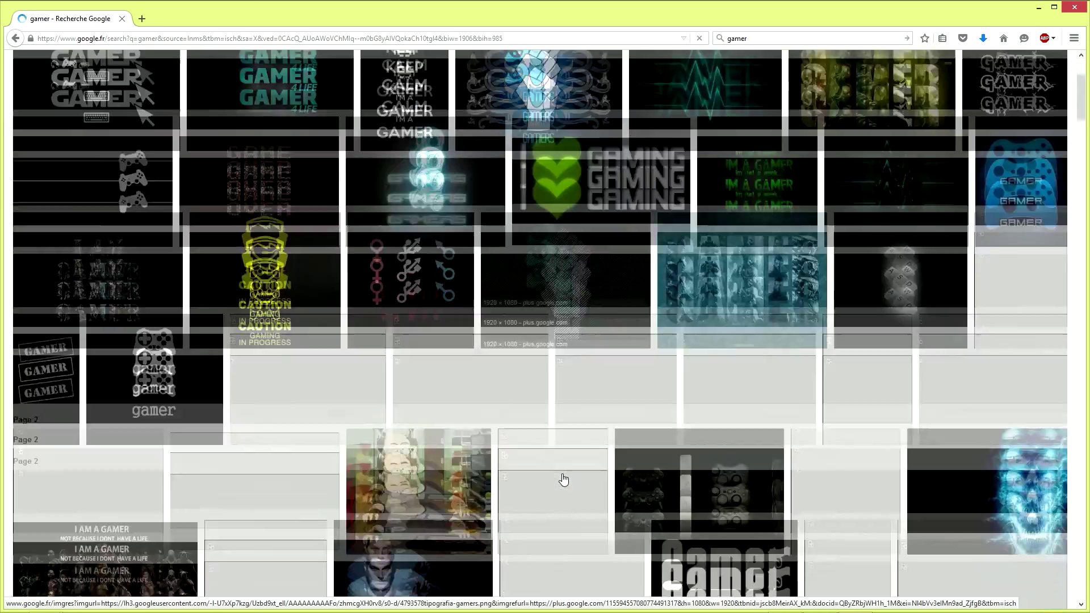
{"action": "scroll", "coordinate": [564, 481], "scroll_direction": "down", "scroll_amount": 3}
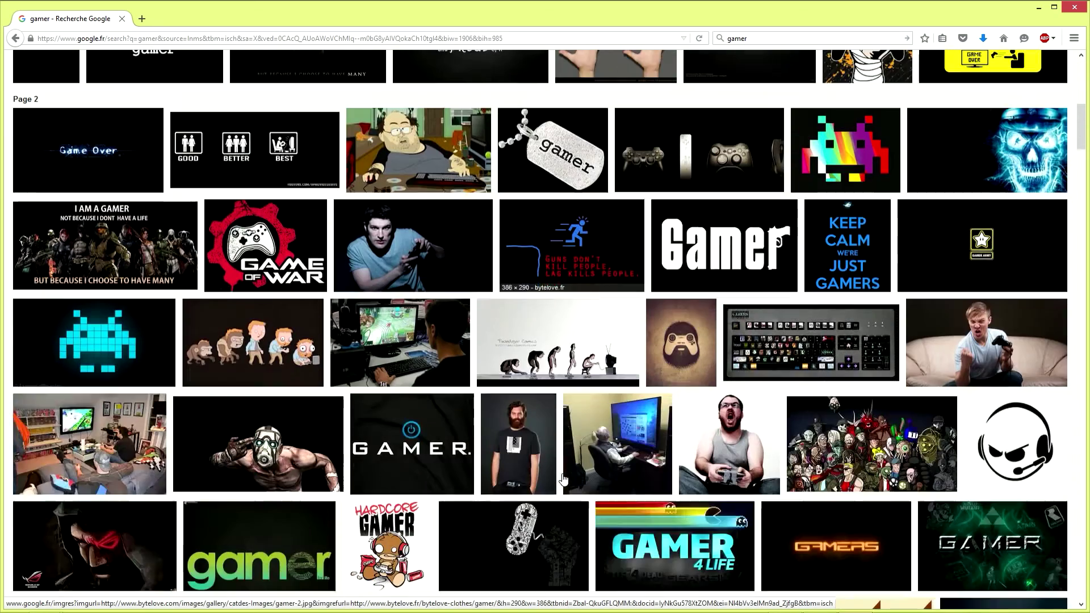
{"action": "left_click", "coordinate": [723, 447]}
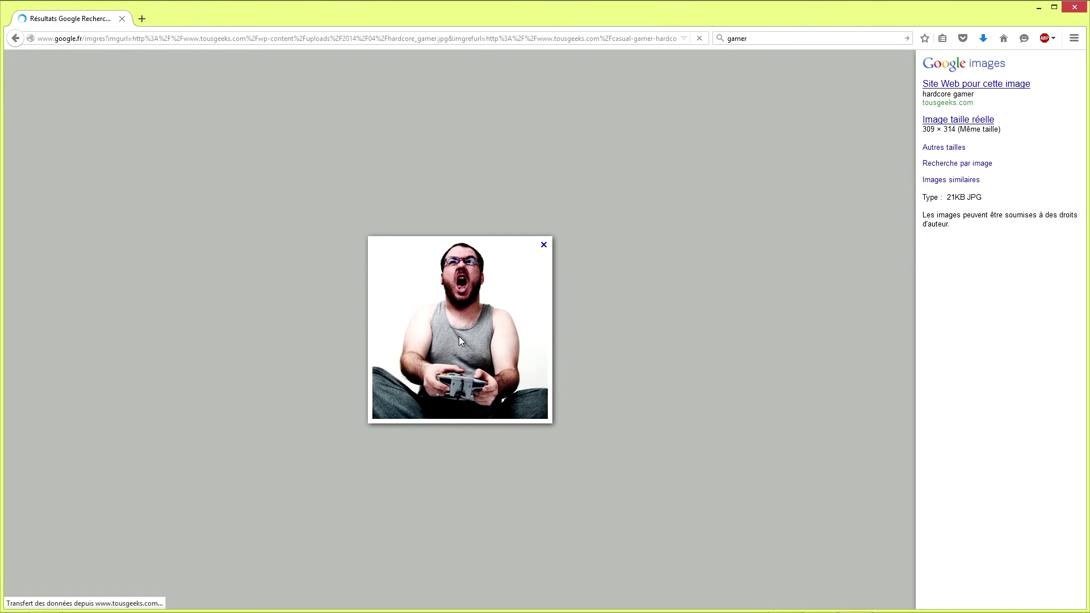
- Save the shouting gamer photo to the desktop as hardcore_gamer.jpg
{"action": "right_click", "coordinate": [459, 337]}
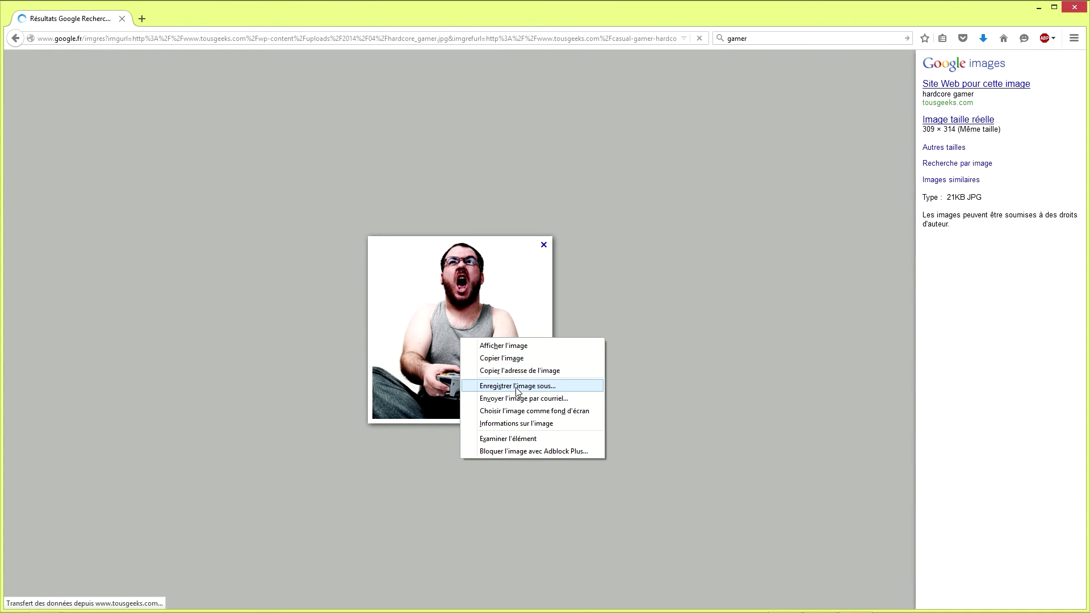
{"action": "left_click", "coordinate": [558, 386]}
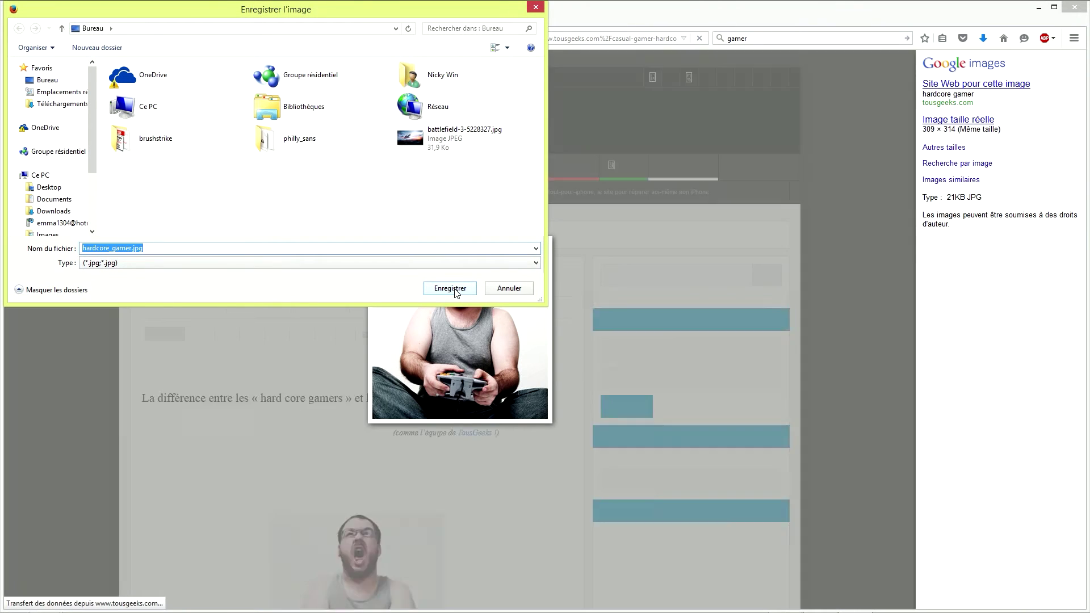
{"action": "left_click", "coordinate": [449, 287]}
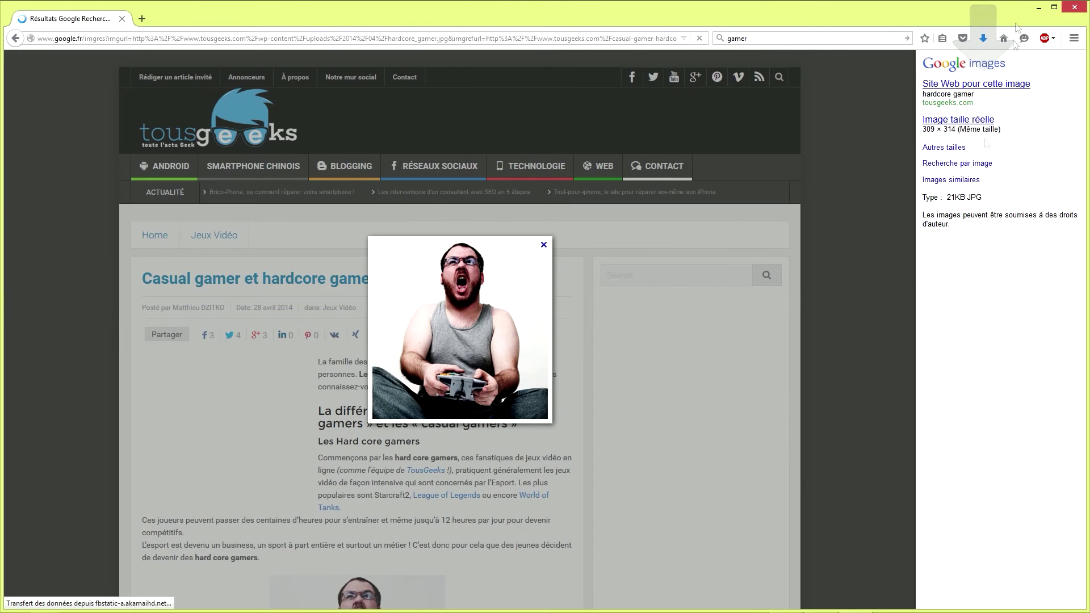
- Switch back to Photoshop and open hardcore_gamer.jpg as a separate document
{"action": "left_click", "coordinate": [829, 603]}
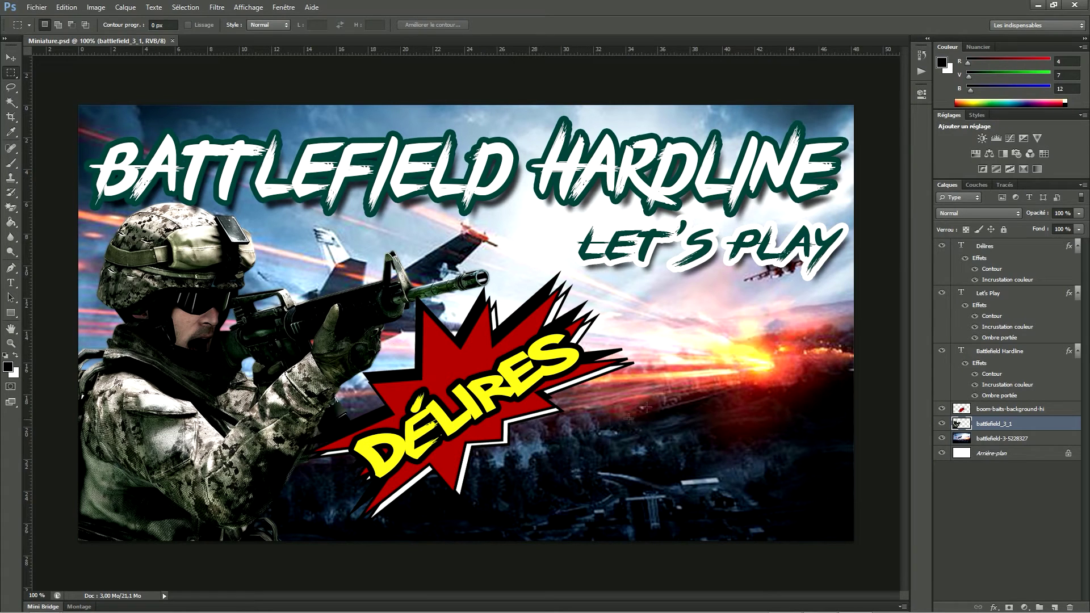
{"action": "left_click", "coordinate": [37, 7]}
{"action": "left_click", "coordinate": [45, 31]}
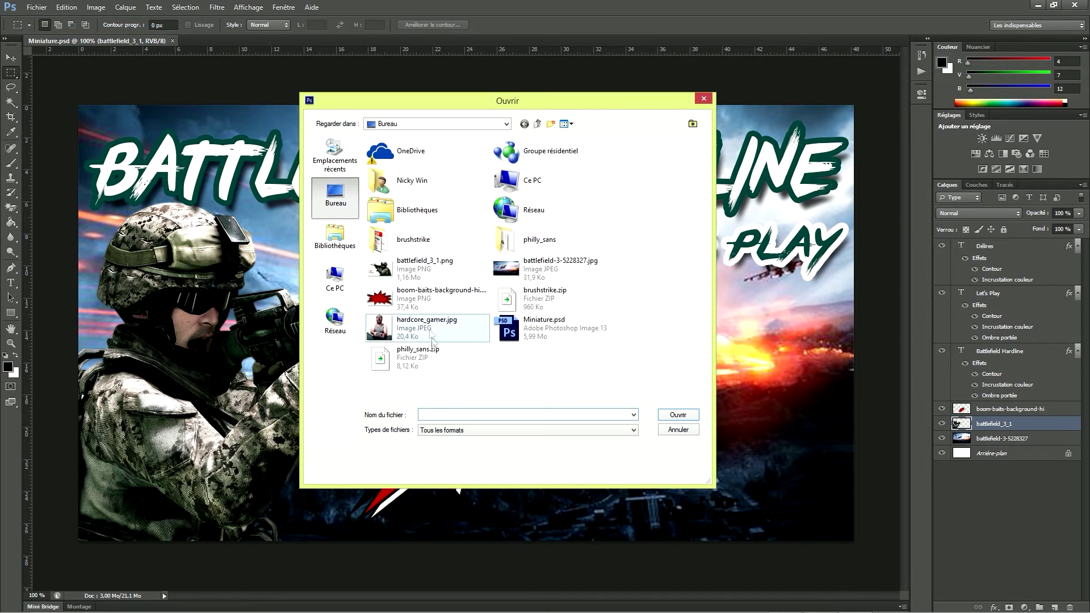
{"action": "left_click", "coordinate": [400, 331]}
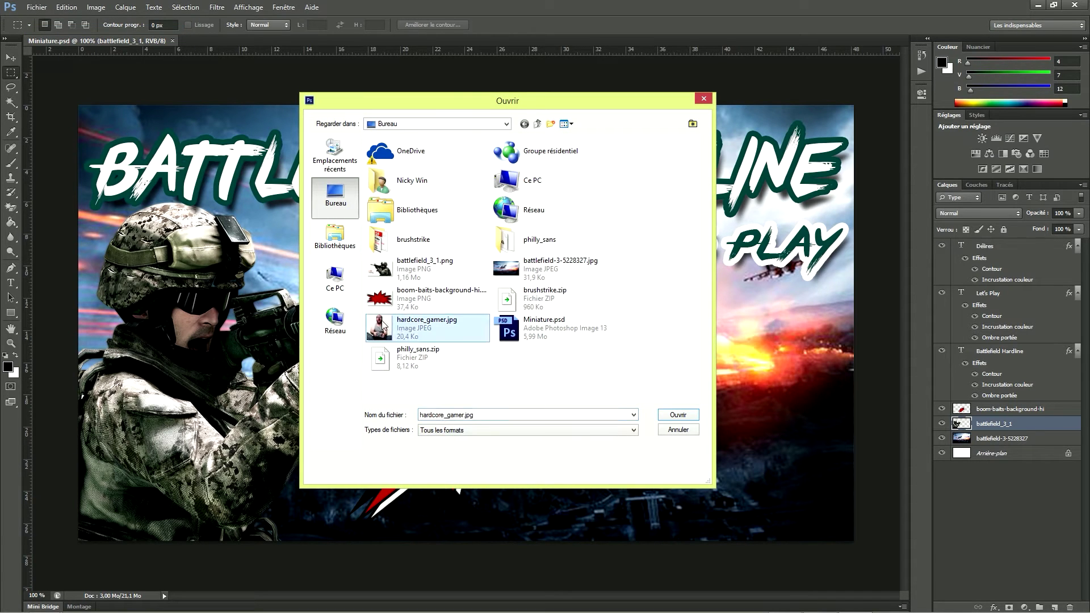
{"action": "left_click", "coordinate": [678, 415]}
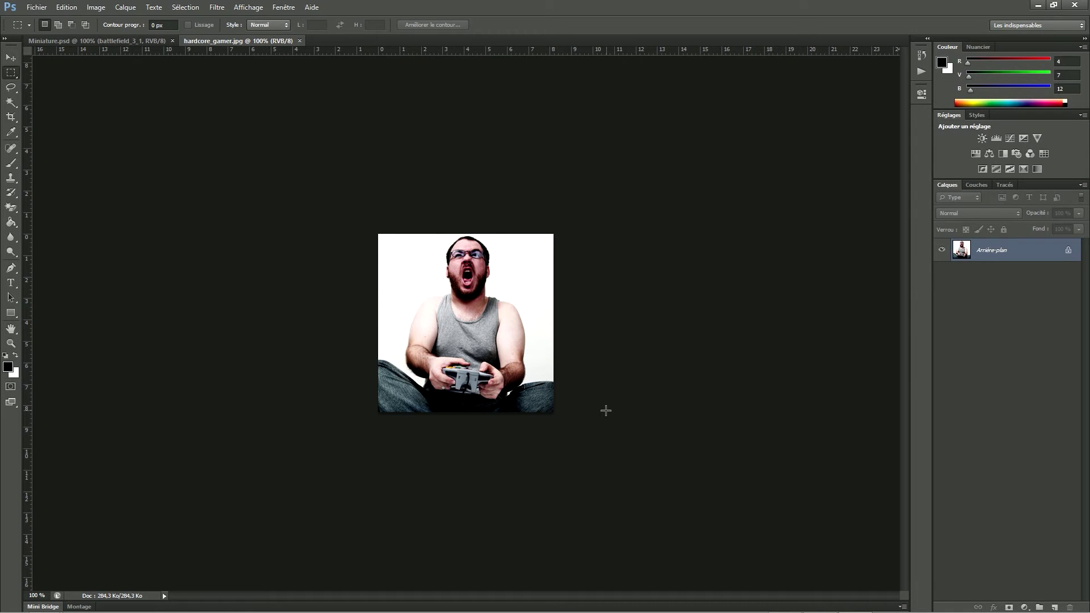
{"action": "key", "text": "ctrl+plus"}
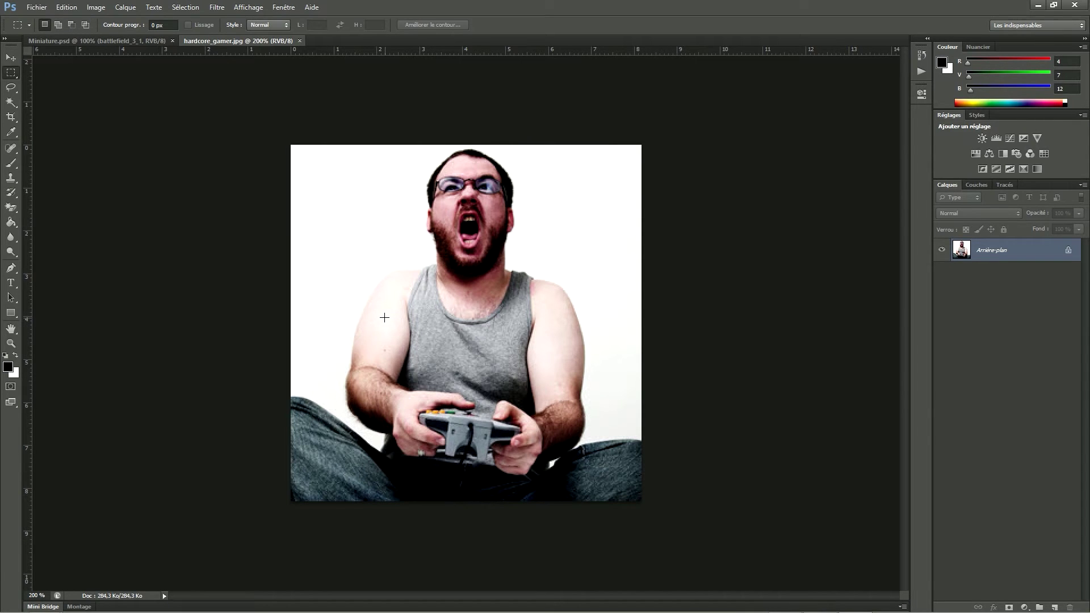
- Try to select the white background around the gamer with the Magic Wand
{"action": "left_click", "coordinate": [11, 103]}
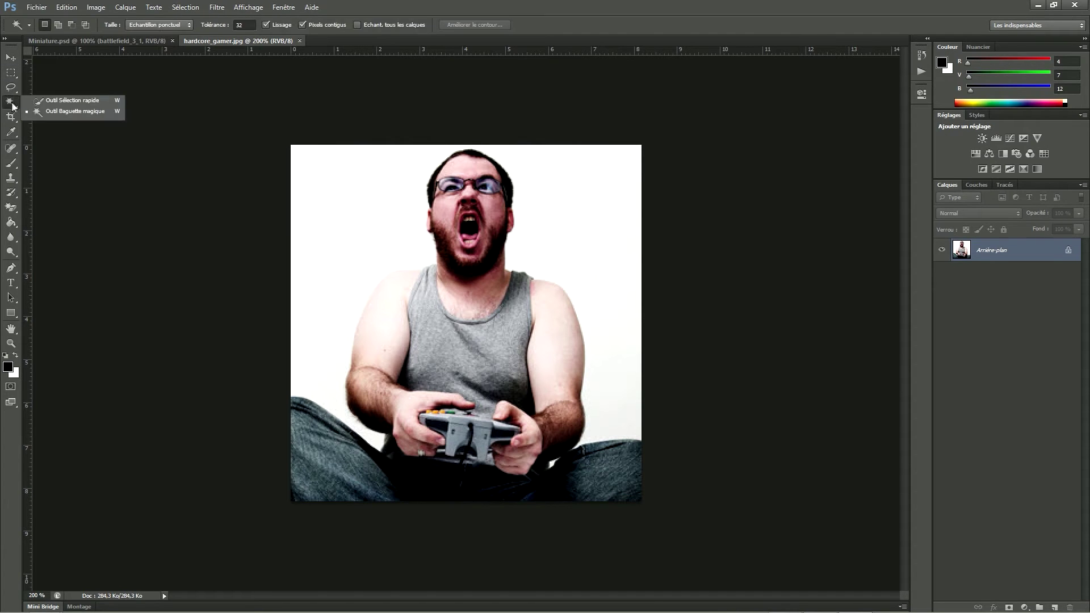
{"action": "left_click", "coordinate": [65, 113]}
{"action": "left_click", "coordinate": [364, 219]}
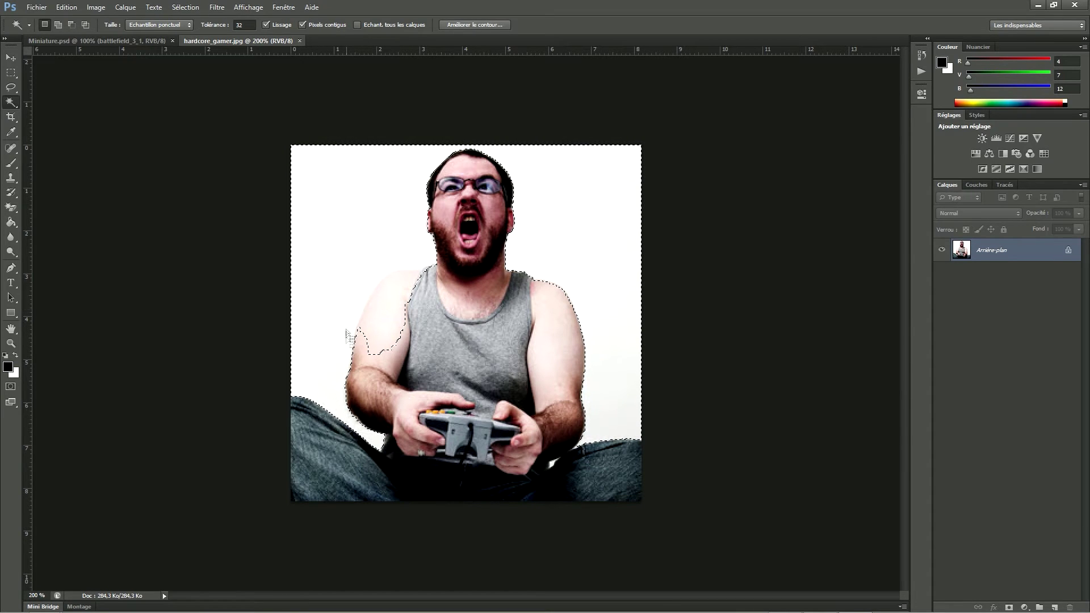
{"action": "key", "text": "ctrl+d"}
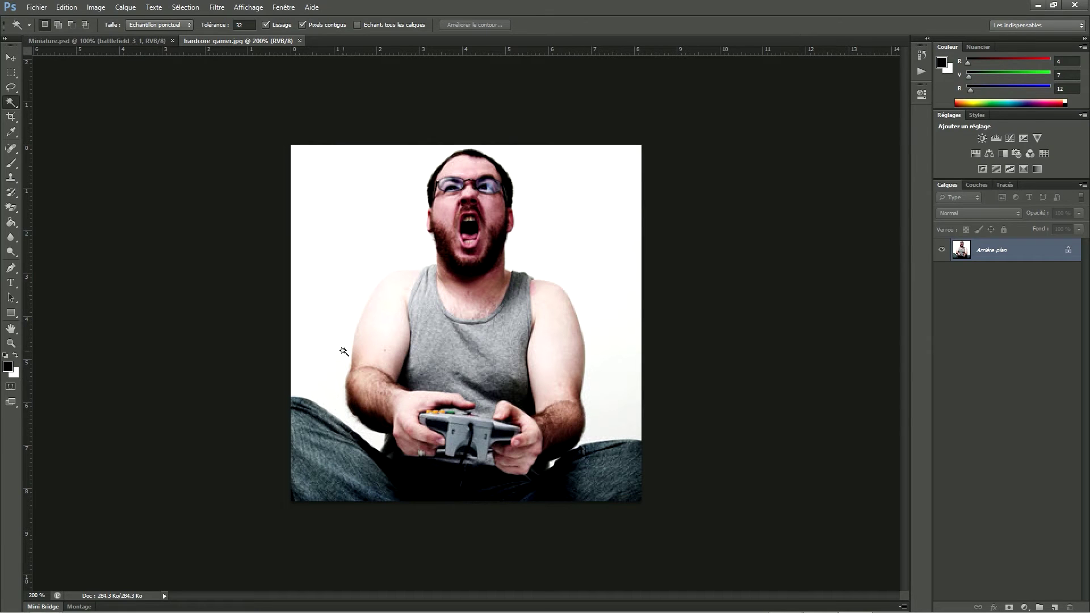
- Trace a closed Pen tool path loosely around the gamer, following his head, shoulders, arms and legs and the photo's lower edge
{"action": "left_click", "coordinate": [9, 274]}
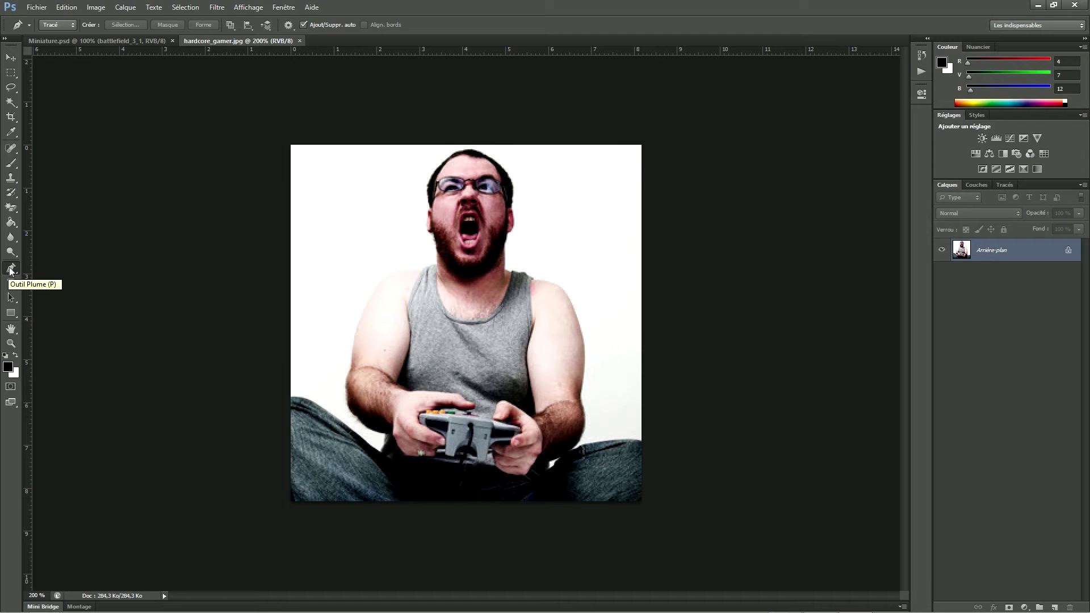
{"action": "right_click", "coordinate": [11, 270]}
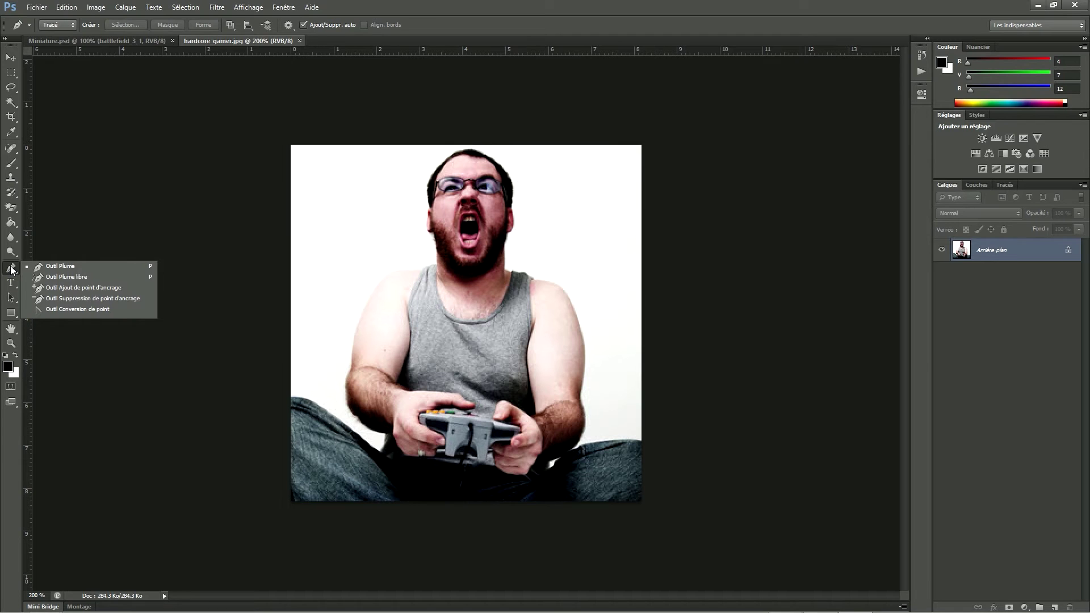
{"action": "left_click", "coordinate": [87, 265]}
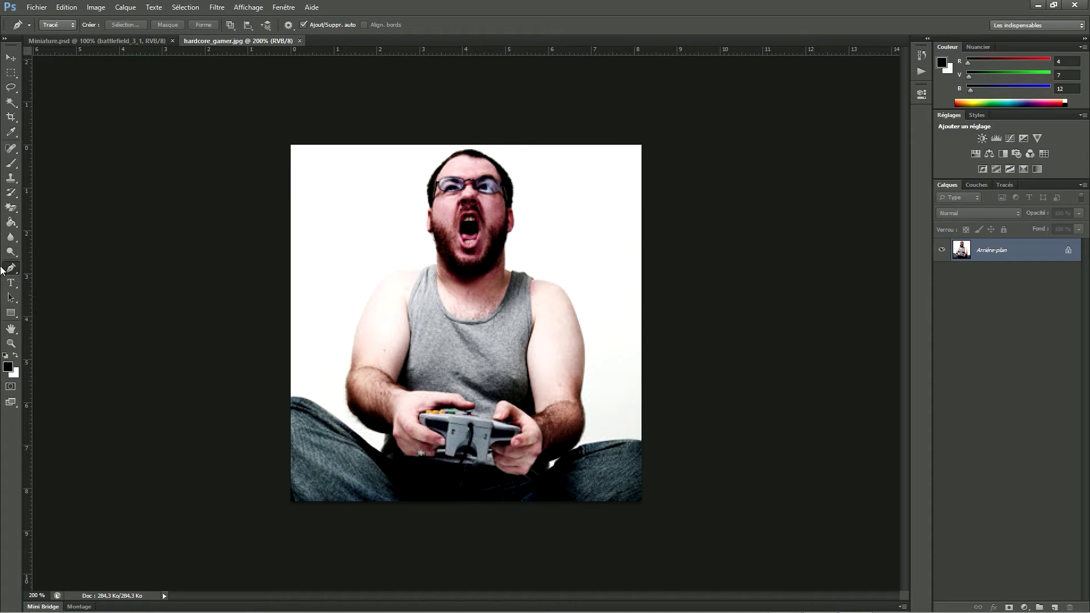
{"action": "left_click", "coordinate": [436, 155]}
{"action": "left_click", "coordinate": [421, 199]}
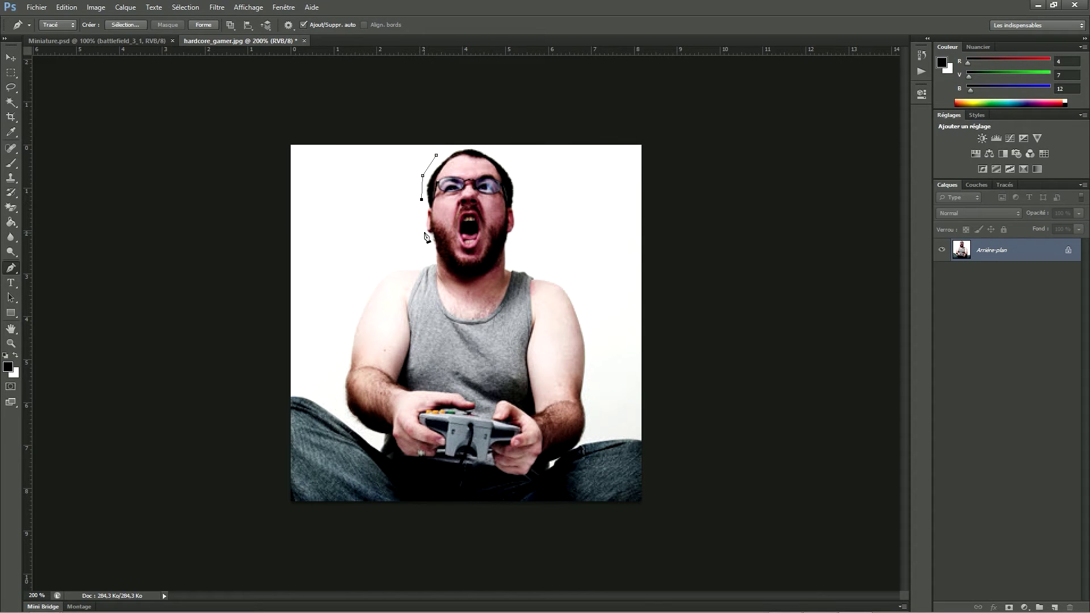
{"action": "left_click", "coordinate": [382, 267]}
{"action": "left_click", "coordinate": [365, 282]}
{"action": "left_click", "coordinate": [348, 322]}
{"action": "left_click", "coordinate": [343, 362]}
{"action": "left_click", "coordinate": [341, 393]}
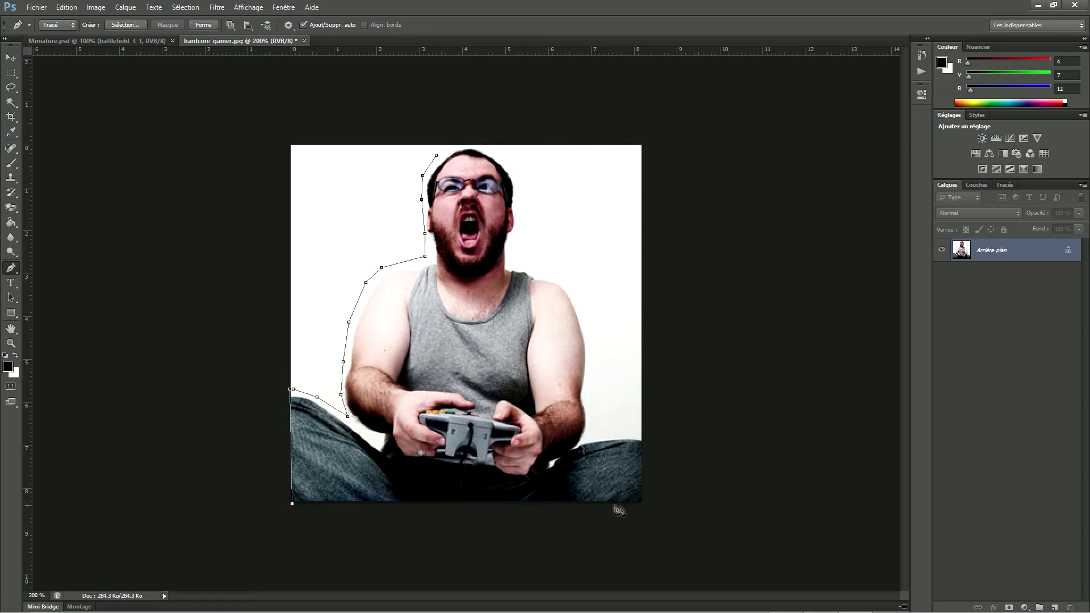
{"action": "left_click", "coordinate": [641, 502]}
{"action": "left_click", "coordinate": [605, 433]}
{"action": "left_click", "coordinate": [586, 397]}
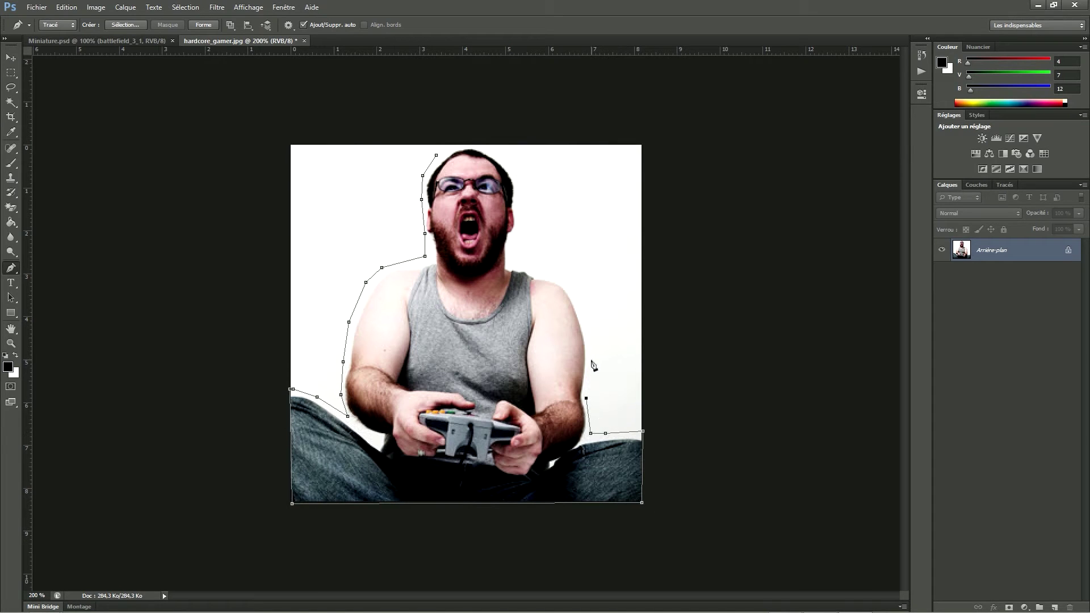
{"action": "left_click", "coordinate": [579, 300]}
{"action": "left_click", "coordinate": [513, 244]}
{"action": "left_click", "coordinate": [519, 202]}
{"action": "left_click", "coordinate": [491, 146]}
{"action": "left_click", "coordinate": [436, 156]}
- Convert the closed path around the gamer into a new selection
{"action": "right_click", "coordinate": [457, 349]}
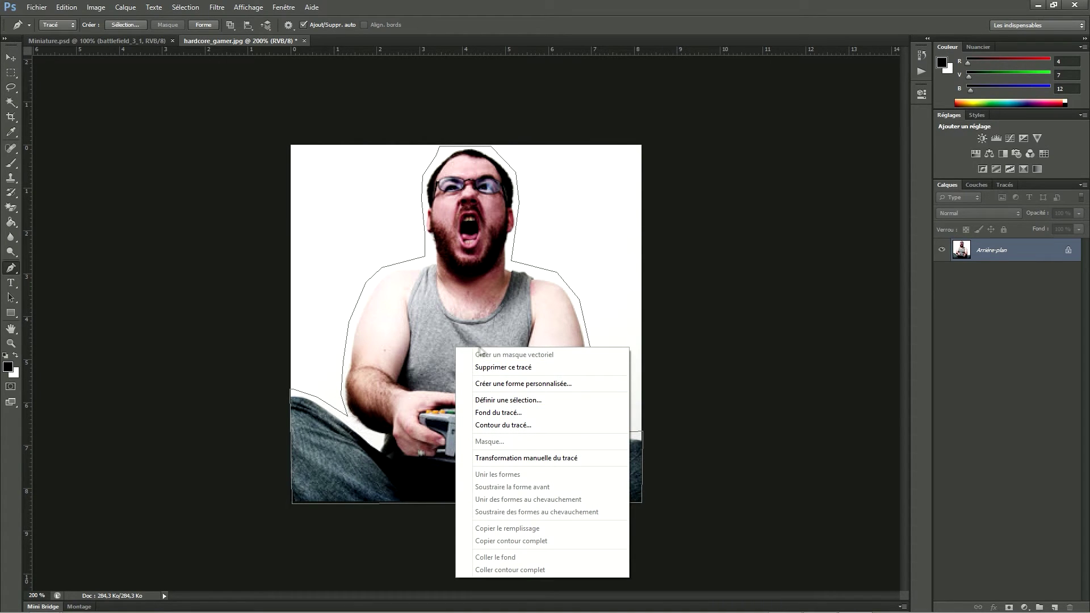
{"action": "left_click", "coordinate": [513, 401]}
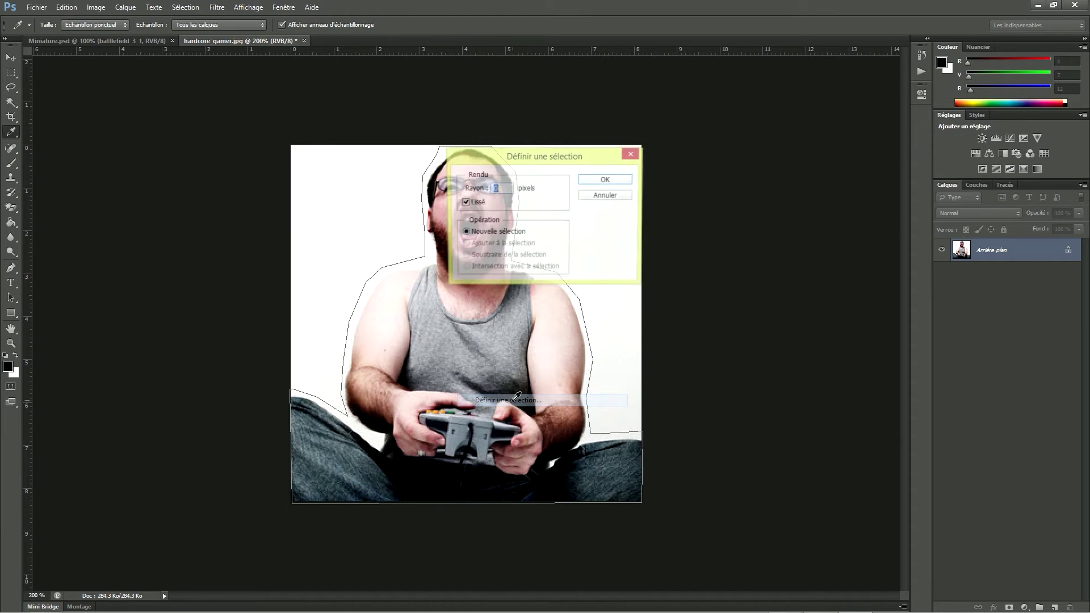
{"action": "left_click", "coordinate": [596, 180]}
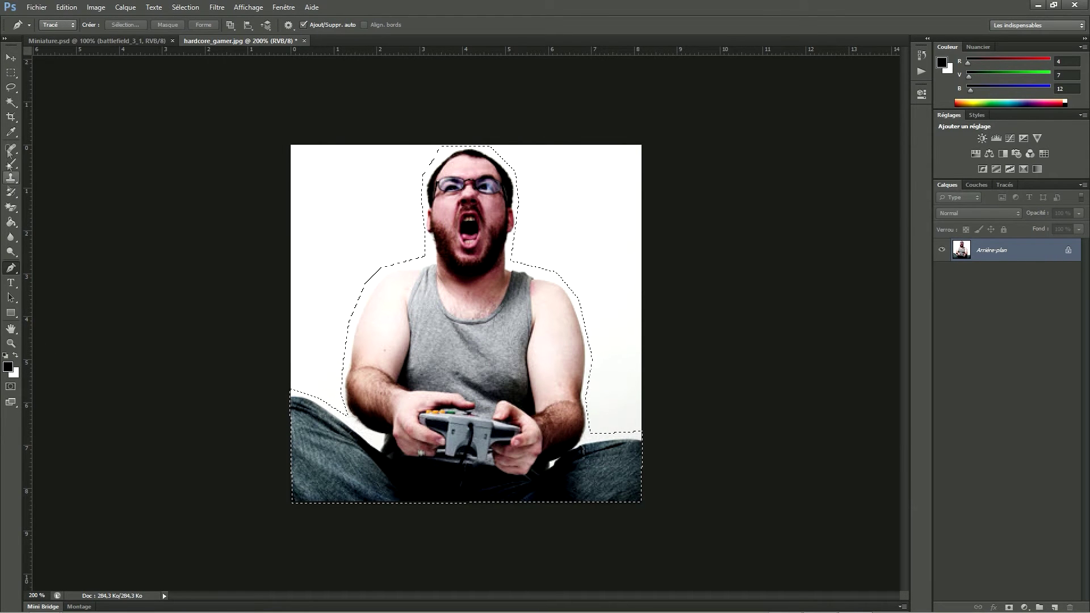
- Start refining the selection's edge, with the dynamic radius enabled and the radius set to 0.9 px
{"action": "left_click", "coordinate": [10, 74]}
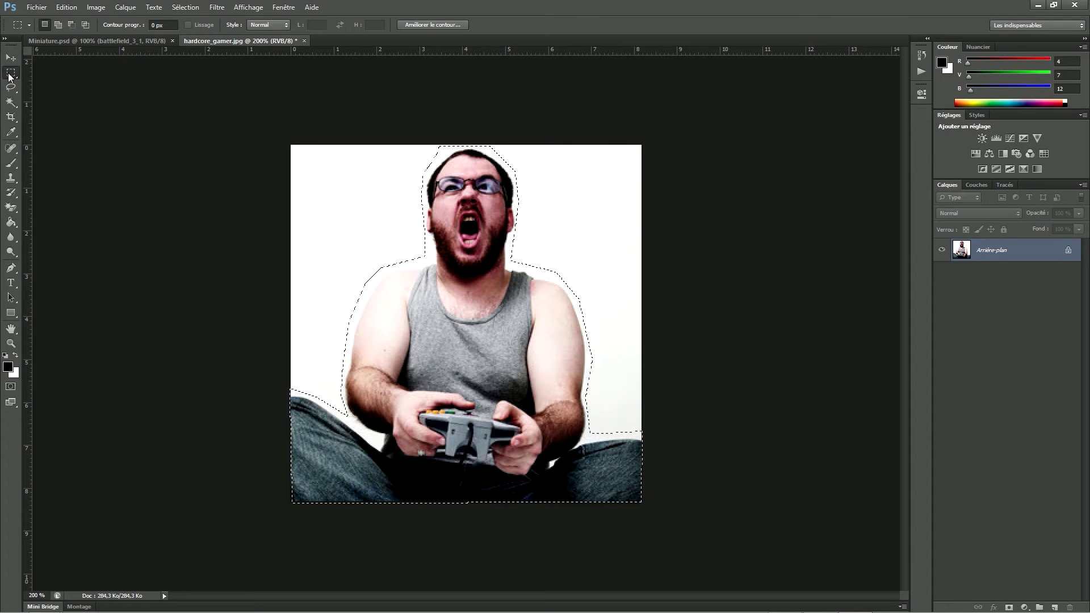
{"action": "left_click", "coordinate": [433, 22]}
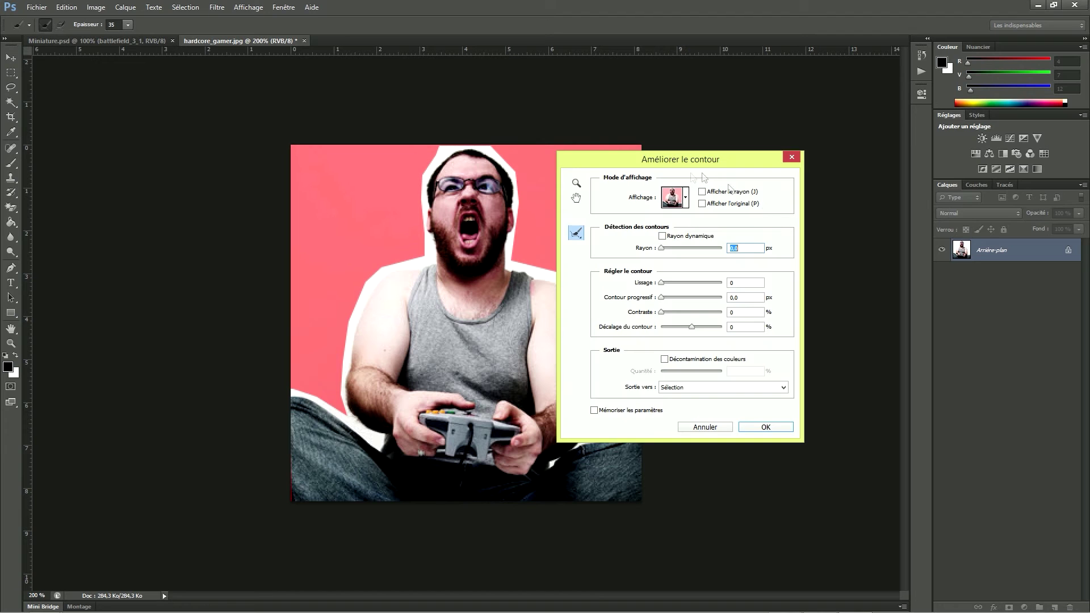
{"action": "left_click_drag", "start_coordinate": [668, 158], "coordinate": [765, 204]}
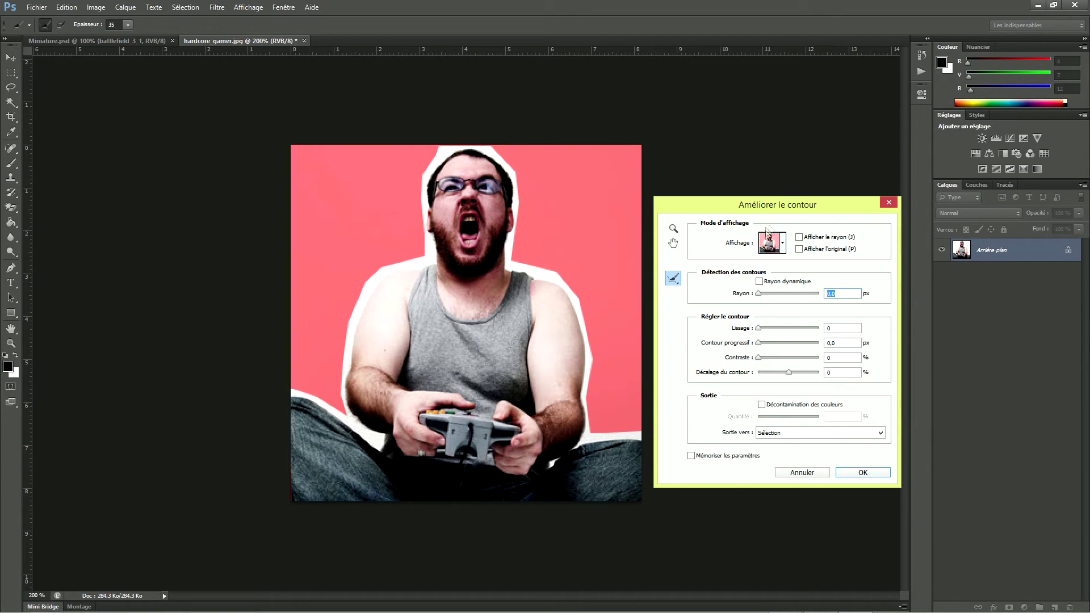
{"action": "left_click", "coordinate": [783, 244]}
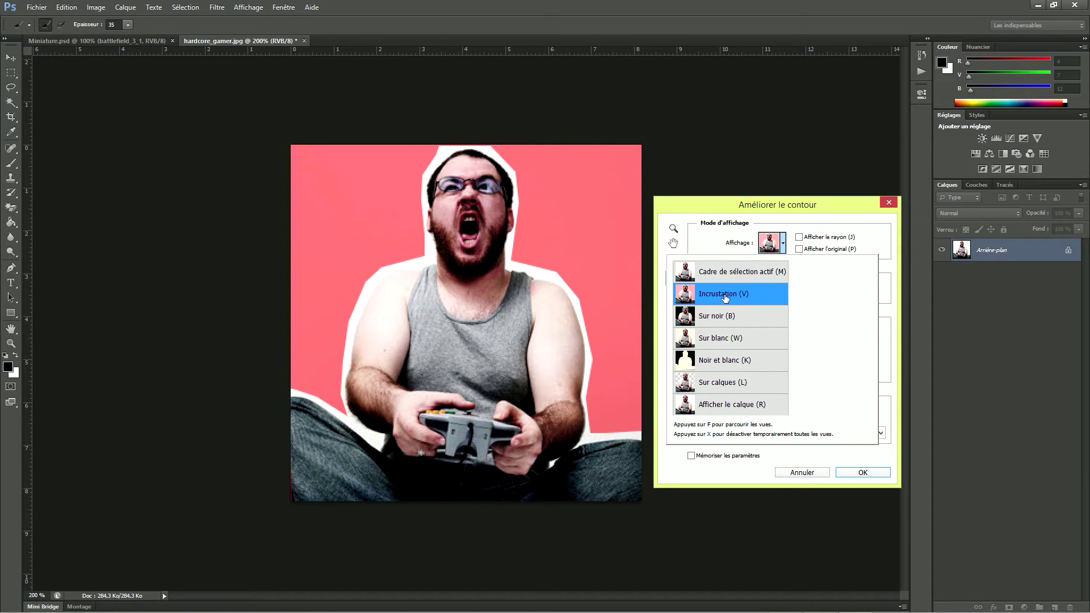
{"action": "left_click", "coordinate": [783, 243]}
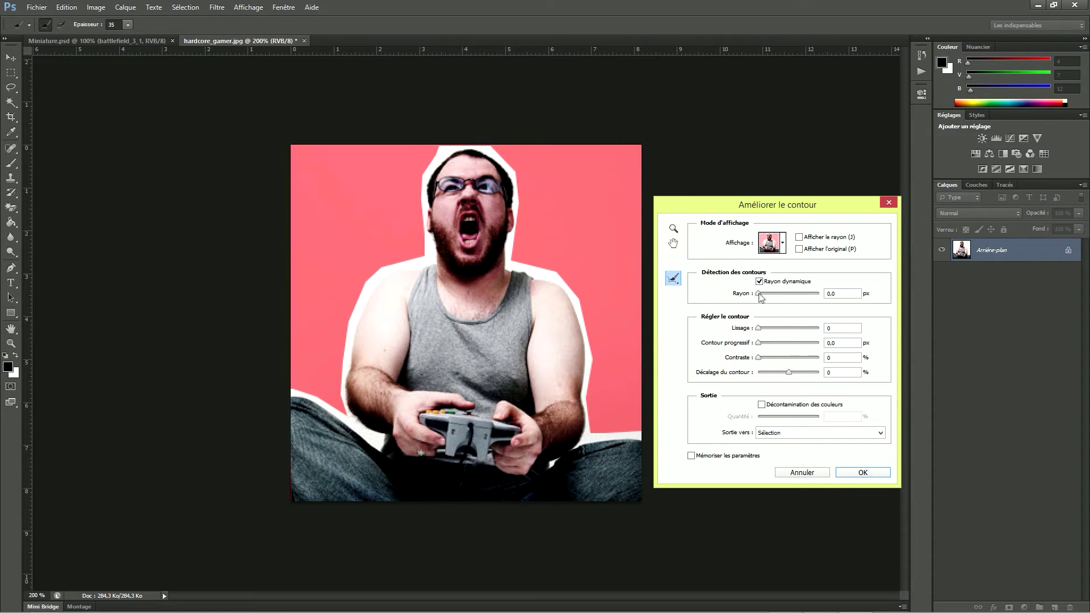
{"action": "left_click_drag", "start_coordinate": [759, 294], "coordinate": [762, 296]}
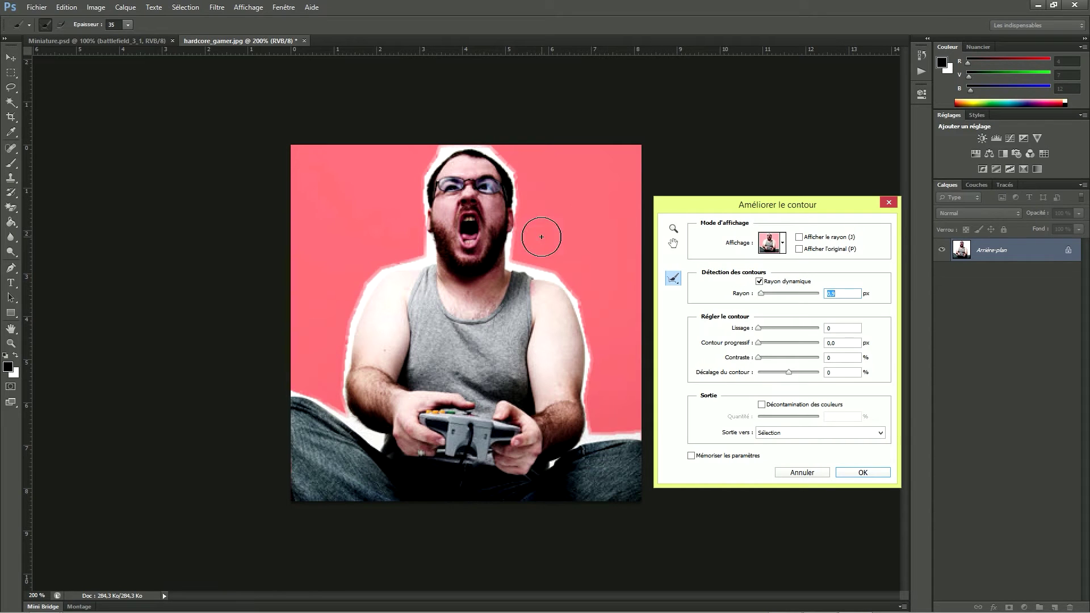
- Set the refine brush size to 15 and paint along the gamer's head, shoulders, arms and legs to remove the white fringe
{"action": "left_click", "coordinate": [127, 26]}
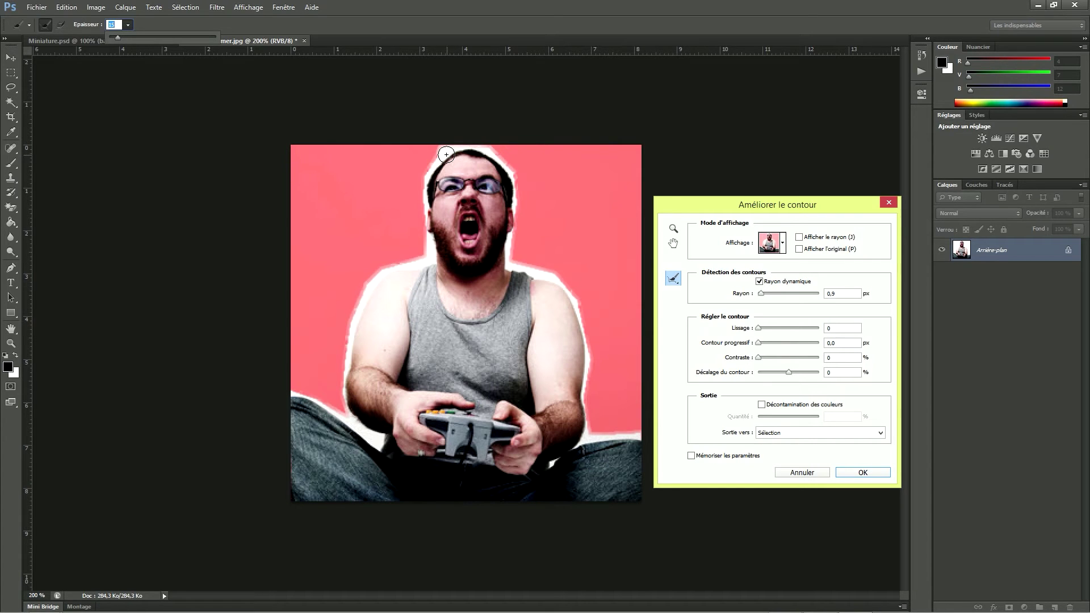
{"action": "mouse_move", "coordinate": [446, 153]}
{"action": "left_mouse_down"}
{"action": "mouse_move", "coordinate": [419, 207]}
{"action": "mouse_move", "coordinate": [432, 150]}
{"action": "mouse_move", "coordinate": [456, 143]}
{"action": "left_mouse_up"}
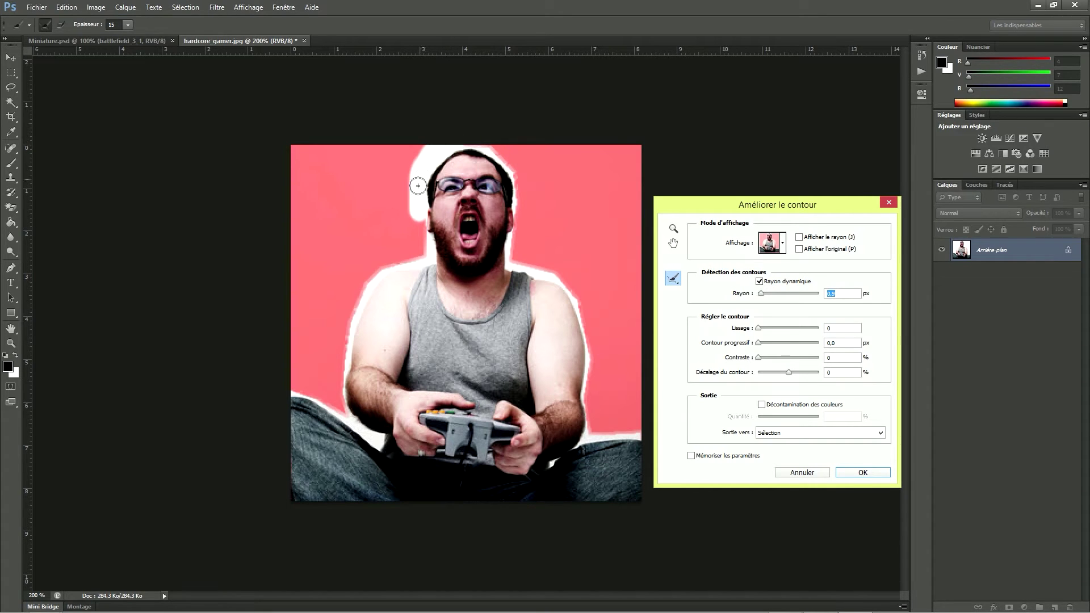
{"action": "mouse_move", "coordinate": [424, 262]}
{"action": "left_mouse_down"}
{"action": "mouse_move", "coordinate": [367, 270]}
{"action": "mouse_move", "coordinate": [414, 274]}
{"action": "left_mouse_up"}
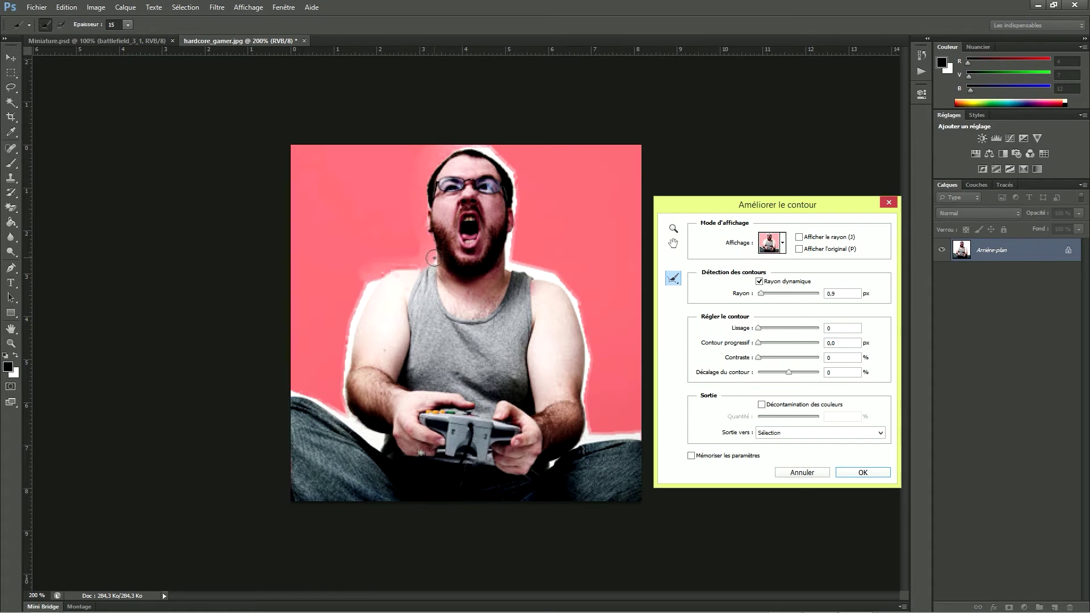
{"action": "mouse_move", "coordinate": [397, 260]}
{"action": "left_mouse_down"}
{"action": "mouse_move", "coordinate": [369, 270]}
{"action": "mouse_move", "coordinate": [380, 270]}
{"action": "mouse_move", "coordinate": [344, 344]}
{"action": "mouse_move", "coordinate": [352, 271]}
{"action": "mouse_move", "coordinate": [383, 260]}
{"action": "mouse_move", "coordinate": [355, 282]}
{"action": "mouse_move", "coordinate": [414, 264]}
{"action": "mouse_move", "coordinate": [384, 263]}
{"action": "mouse_move", "coordinate": [363, 287]}
{"action": "left_mouse_up"}
{"action": "mouse_move", "coordinate": [344, 337]}
{"action": "left_mouse_down"}
{"action": "mouse_move", "coordinate": [345, 402]}
{"action": "mouse_move", "coordinate": [388, 447]}
{"action": "mouse_move", "coordinate": [299, 396]}
{"action": "mouse_move", "coordinate": [366, 432]}
{"action": "left_mouse_up"}
{"action": "mouse_move", "coordinate": [523, 142]}
{"action": "left_mouse_down"}
{"action": "mouse_move", "coordinate": [467, 143]}
{"action": "mouse_move", "coordinate": [462, 157]}
{"action": "mouse_move", "coordinate": [513, 175]}
{"action": "mouse_move", "coordinate": [511, 263]}
{"action": "mouse_move", "coordinate": [530, 276]}
{"action": "left_mouse_up"}
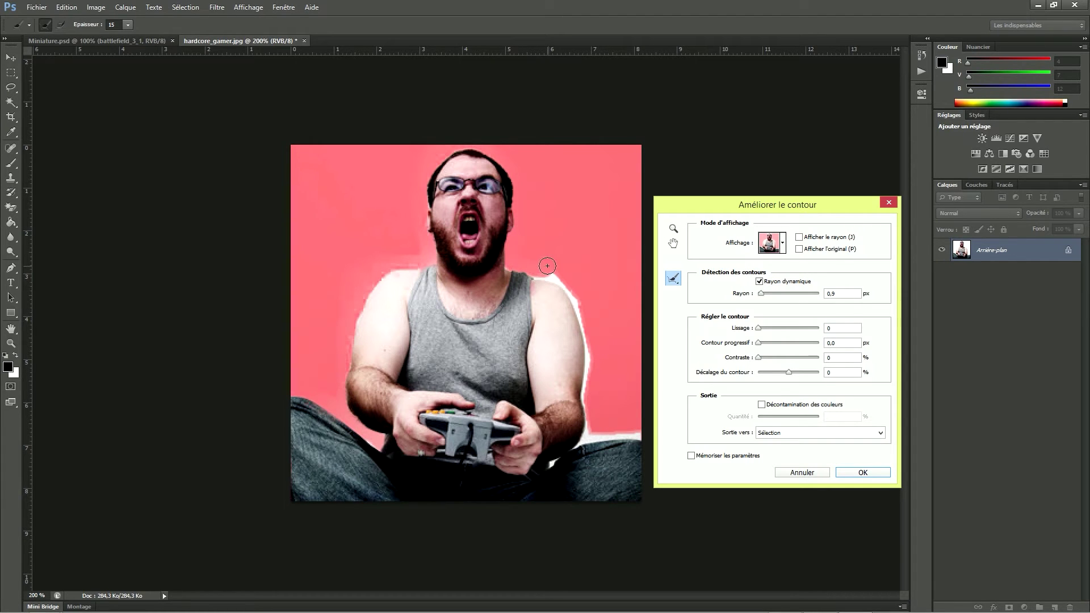
{"action": "mouse_move", "coordinate": [538, 275]}
{"action": "left_mouse_down"}
{"action": "mouse_move", "coordinate": [574, 283]}
{"action": "mouse_move", "coordinate": [584, 302]}
{"action": "mouse_move", "coordinate": [592, 323]}
{"action": "mouse_move", "coordinate": [560, 284]}
{"action": "mouse_move", "coordinate": [591, 343]}
{"action": "mouse_move", "coordinate": [590, 392]}
{"action": "left_mouse_up"}
{"action": "mouse_move", "coordinate": [520, 265]}
{"action": "left_mouse_down"}
{"action": "mouse_move", "coordinate": [557, 277]}
{"action": "mouse_move", "coordinate": [586, 321]}
{"action": "mouse_move", "coordinate": [589, 349]}
{"action": "mouse_move", "coordinate": [593, 436]}
{"action": "mouse_move", "coordinate": [557, 452]}
{"action": "left_mouse_up"}
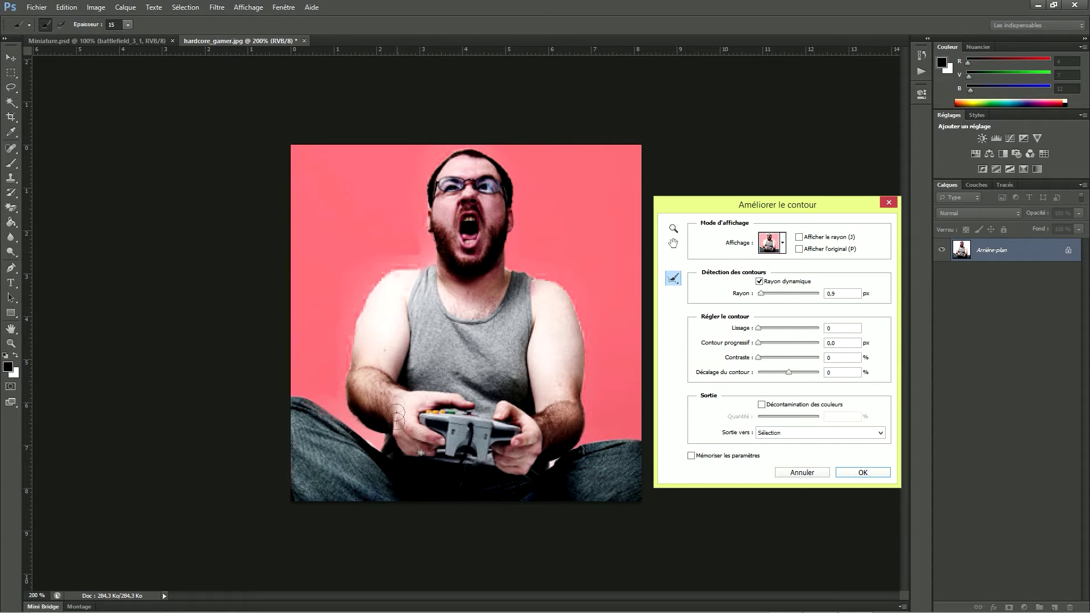
{"action": "left_click_drag", "start_coordinate": [374, 440], "coordinate": [377, 443]}
{"action": "mouse_move", "coordinate": [573, 454]}
{"action": "left_mouse_down"}
{"action": "mouse_move", "coordinate": [548, 468]}
{"action": "mouse_move", "coordinate": [557, 441]}
{"action": "left_mouse_up"}
{"action": "left_click_drag", "start_coordinate": [559, 273], "coordinate": [589, 335]}
{"action": "mouse_move", "coordinate": [431, 264]}
{"action": "left_mouse_down"}
{"action": "mouse_move", "coordinate": [380, 267]}
{"action": "mouse_move", "coordinate": [355, 301]}
{"action": "left_mouse_up"}
- Output the refined selection as a layer mask (Masque de fusion) and apply it
{"action": "left_click_drag", "start_coordinate": [801, 204], "coordinate": [710, 146]}
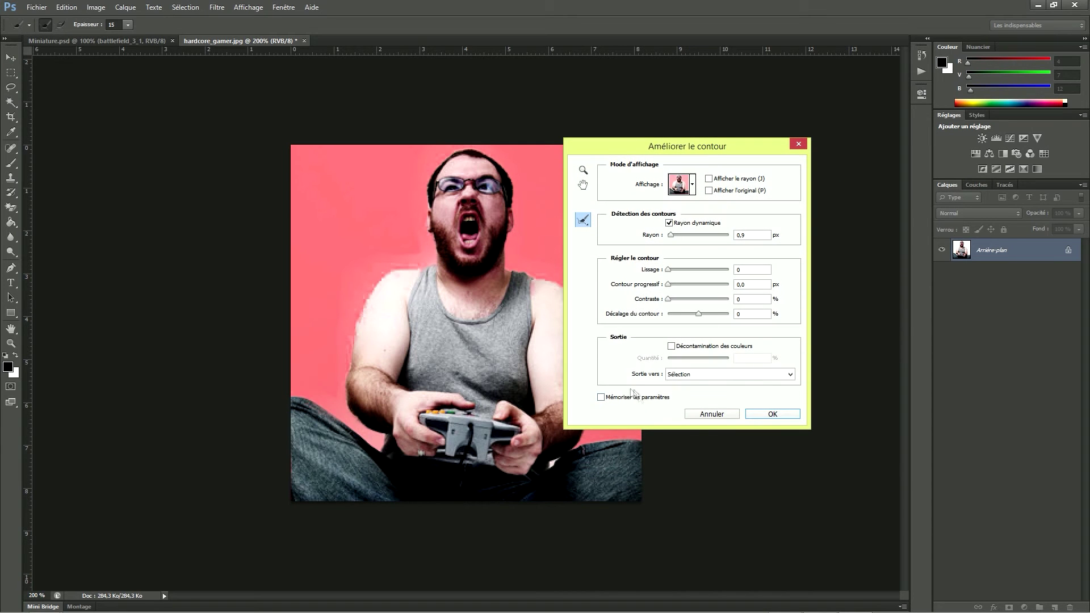
{"action": "left_click", "coordinate": [788, 376]}
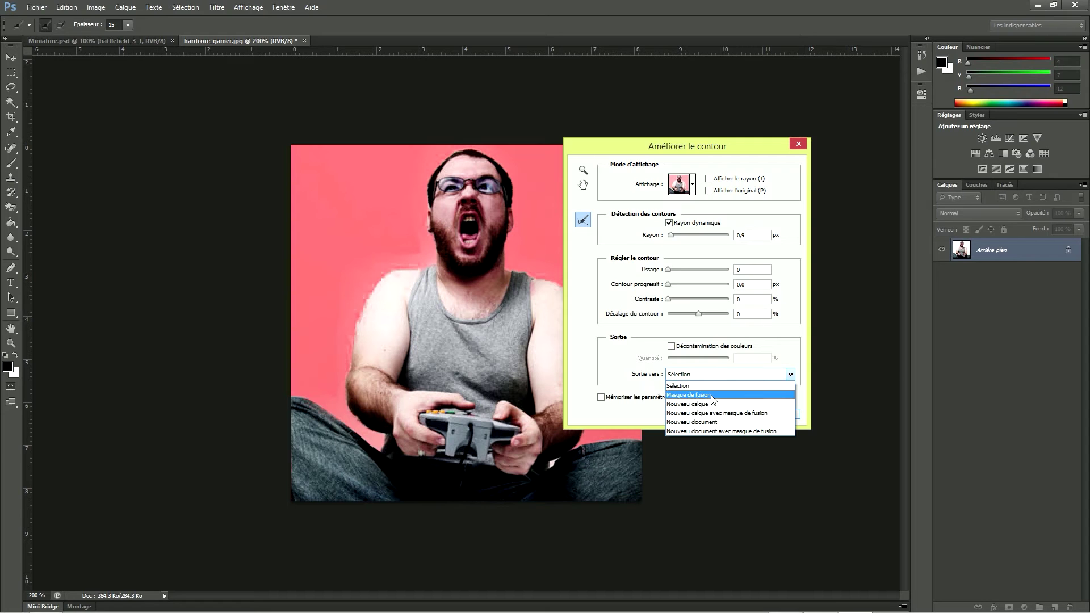
{"action": "left_click", "coordinate": [712, 395]}
{"action": "left_click", "coordinate": [774, 414]}
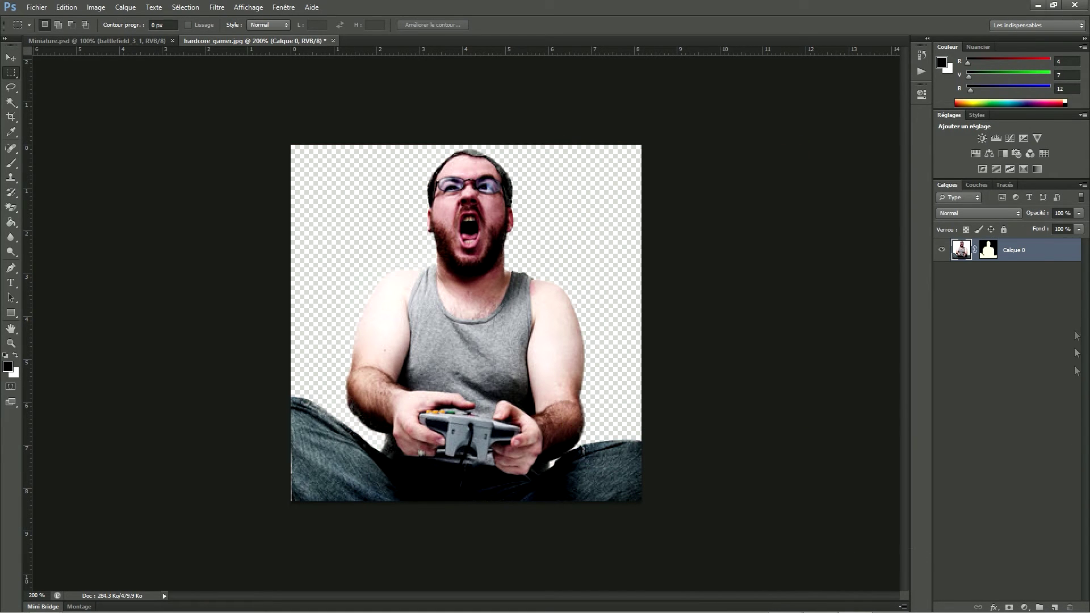
- Duplicate the masked gamer layer into the Miniature.psd document
{"action": "right_click", "coordinate": [1029, 255]}
{"action": "left_click", "coordinate": [955, 259]}
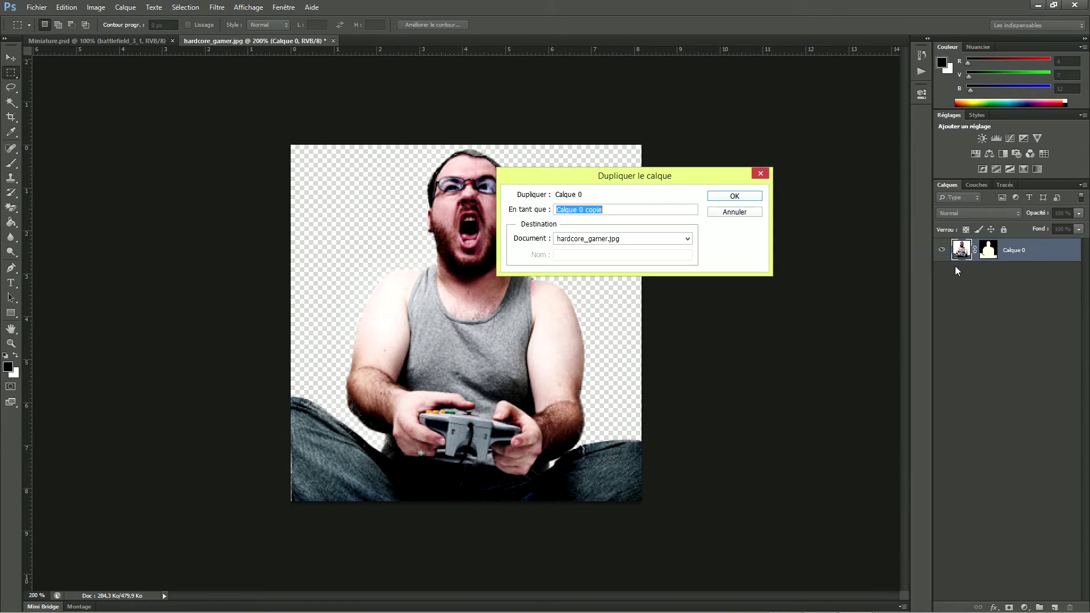
{"action": "left_click", "coordinate": [676, 239]}
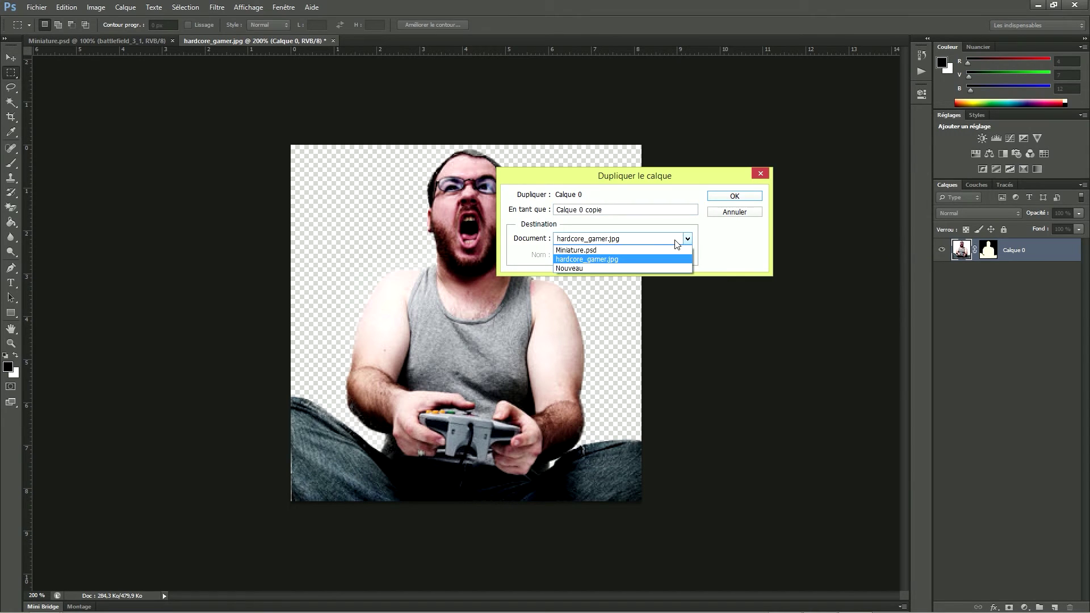
{"action": "left_click", "coordinate": [579, 250]}
{"action": "left_click", "coordinate": [735, 195]}
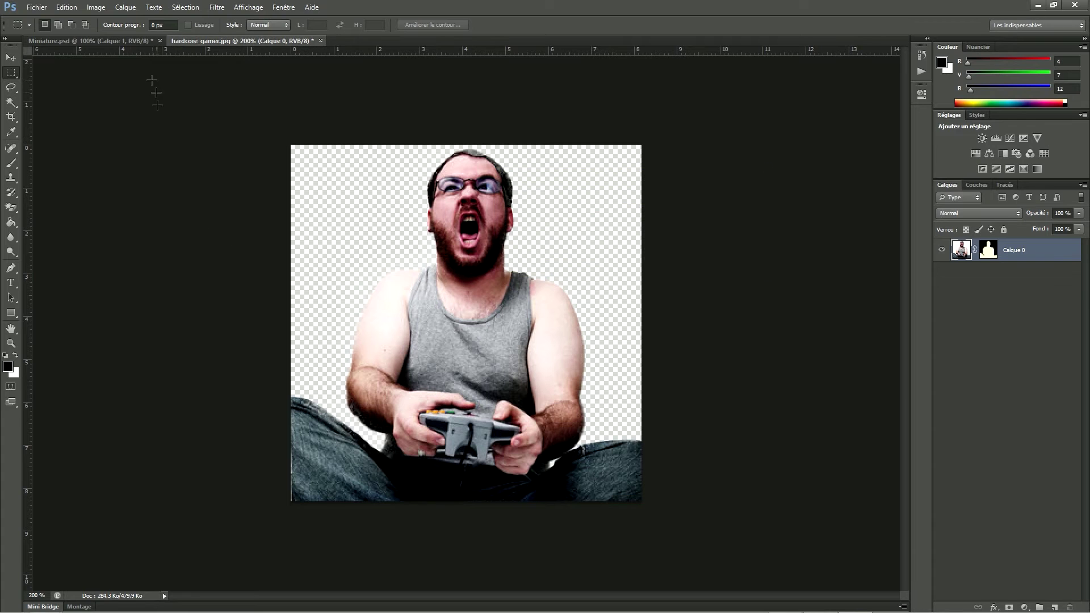
- Switch to Miniature.psd and move the gamer cutout to the lower-right corner of the canvas
{"action": "left_click", "coordinate": [94, 41]}
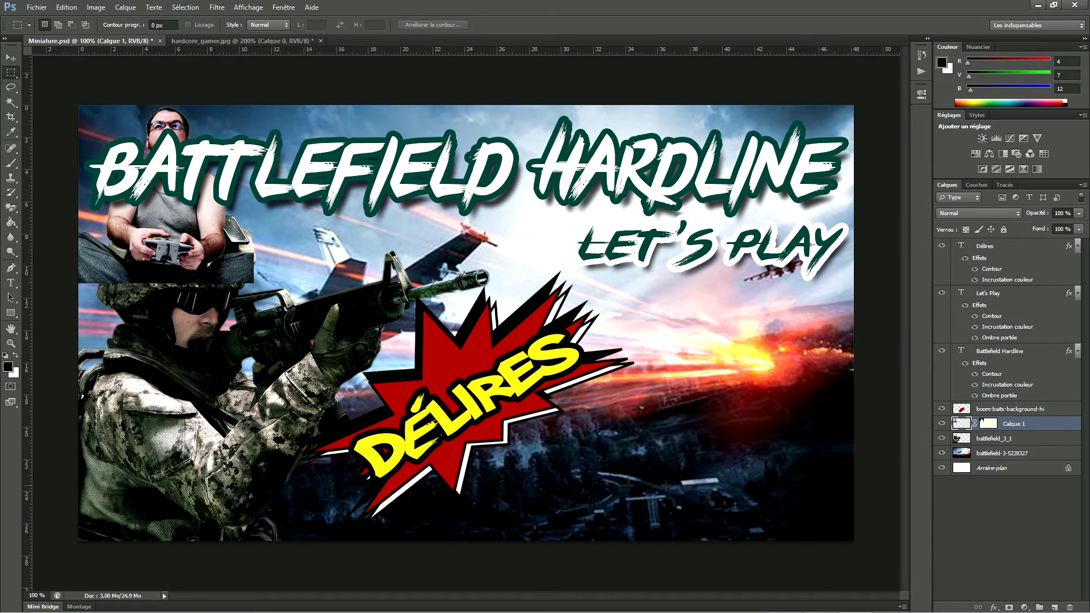
{"action": "left_click", "coordinate": [10, 58]}
{"action": "left_click_drag", "start_coordinate": [968, 429], "coordinate": [988, 426]}
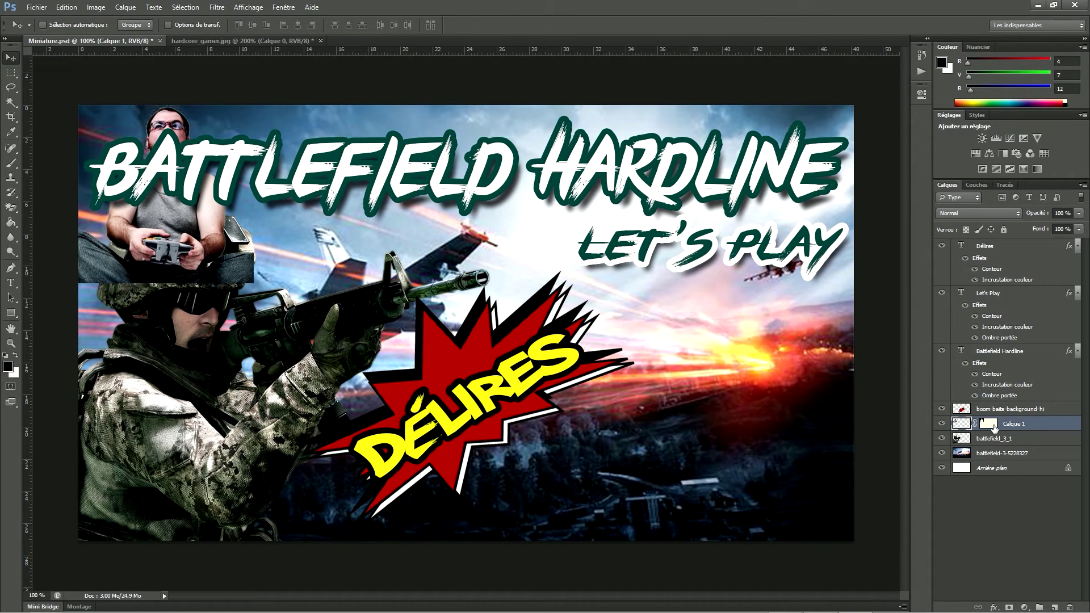
{"action": "left_click_drag", "start_coordinate": [161, 137], "coordinate": [768, 395]}
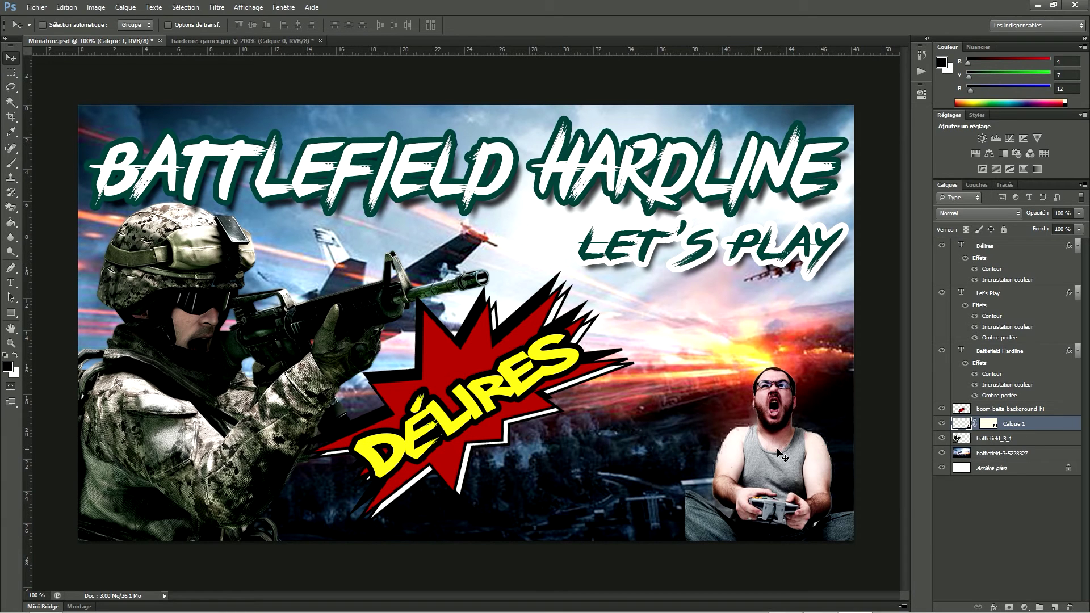
- Enlarge the gamer cutout with Free Transform to about 143% width and 146% height, keeping it in the lower-right corner
{"action": "key", "text": "ctrl+t"}
{"action": "left_click_drag", "start_coordinate": [773, 365], "coordinate": [772, 282]}
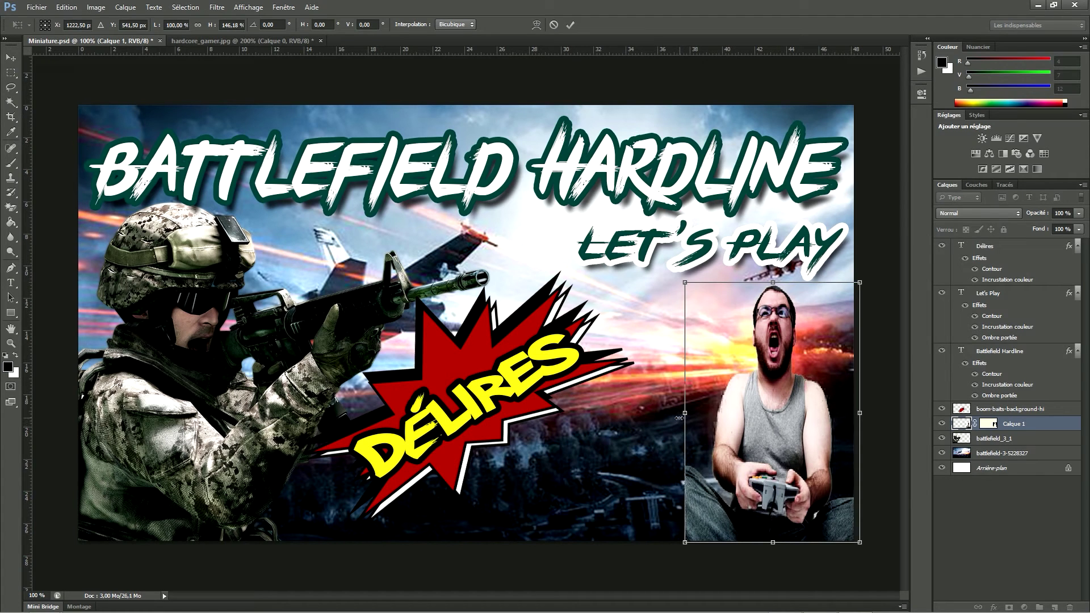
{"action": "left_click_drag", "start_coordinate": [683, 413], "coordinate": [607, 416]}
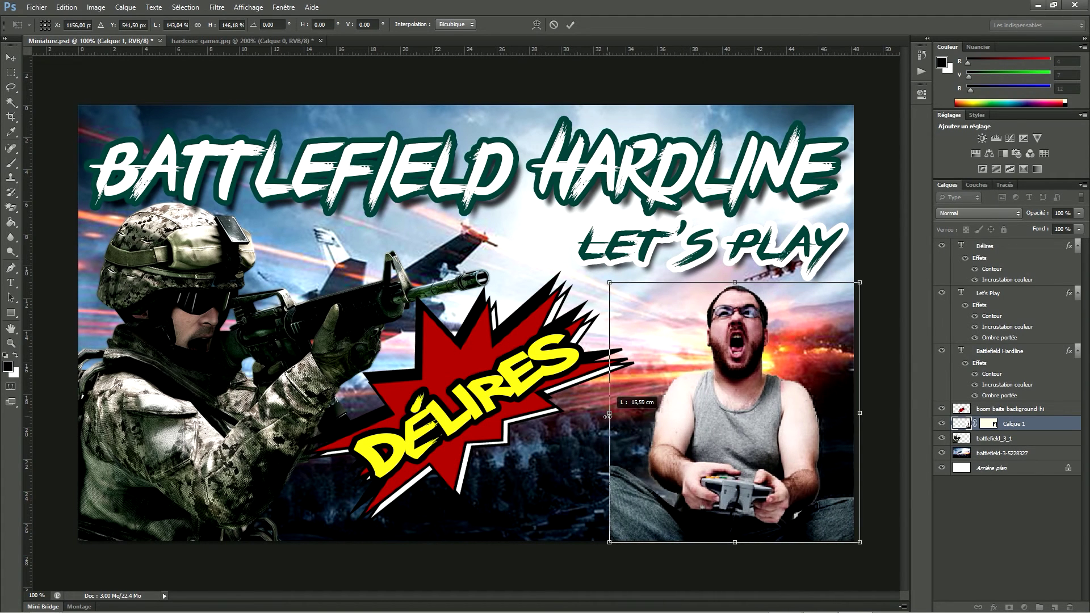
{"action": "left_click", "coordinate": [570, 25]}
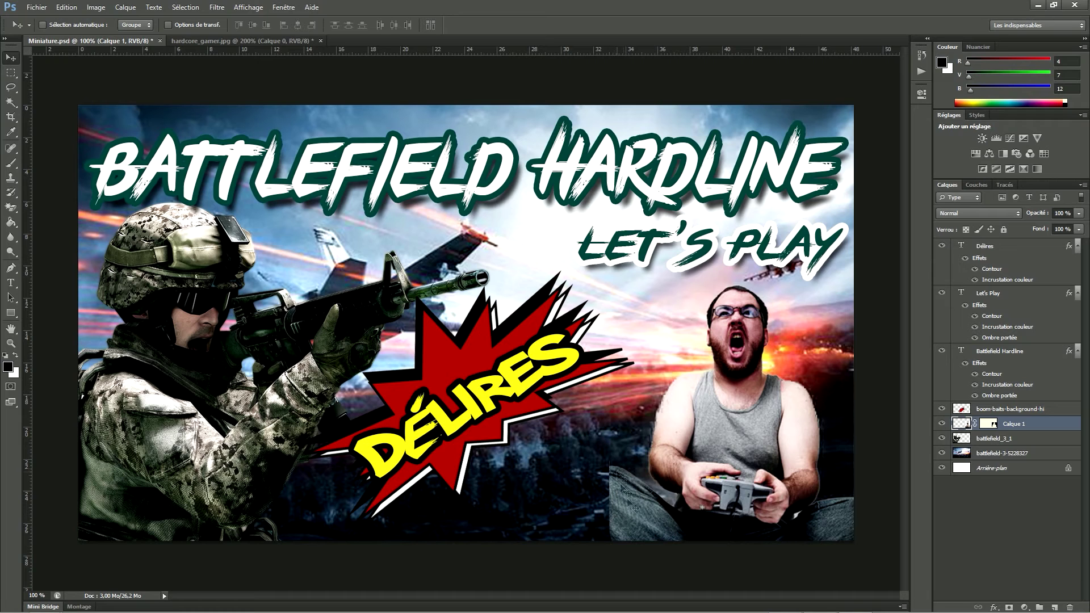
- Erase the gamer's trouser areas on Calque 1 with the Magic Eraser (Gomme magique) at tolerance 32
{"action": "left_click_drag", "start_coordinate": [1027, 423], "coordinate": [975, 431]}
{"action": "left_click", "coordinate": [13, 210]}
{"action": "right_click", "coordinate": [12, 210]}
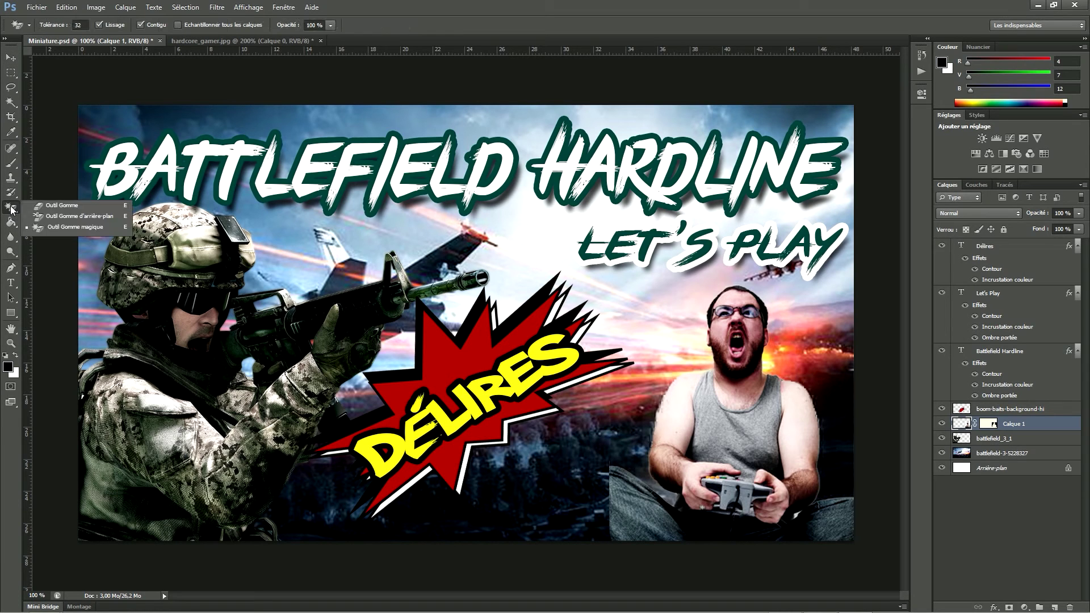
{"action": "left_click", "coordinate": [70, 227]}
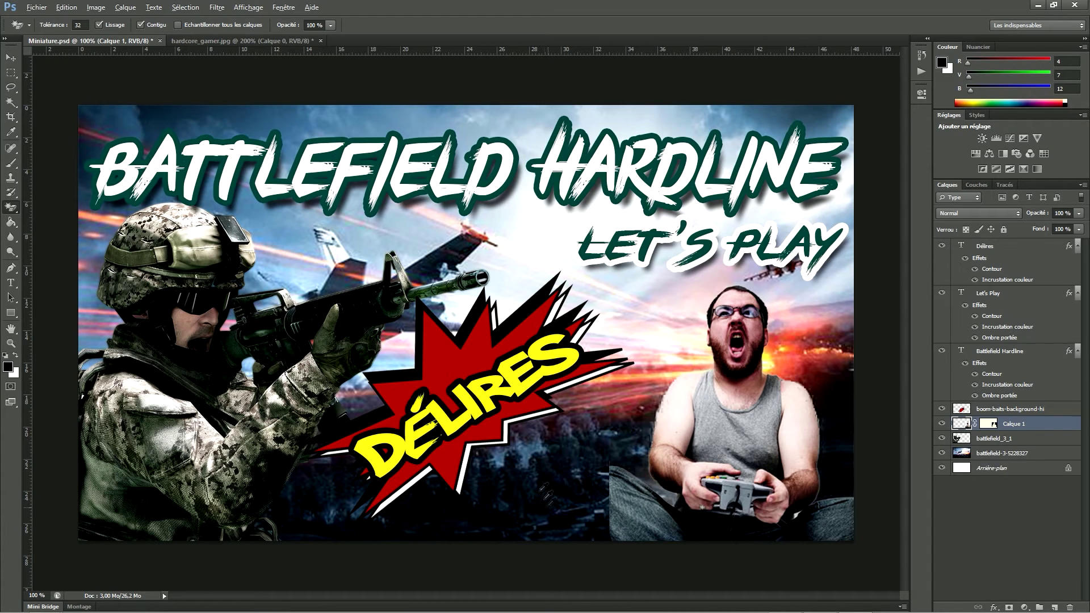
{"action": "left_click", "coordinate": [539, 479], "text": "alt"}
{"action": "left_click", "coordinate": [539, 480], "text": "alt"}
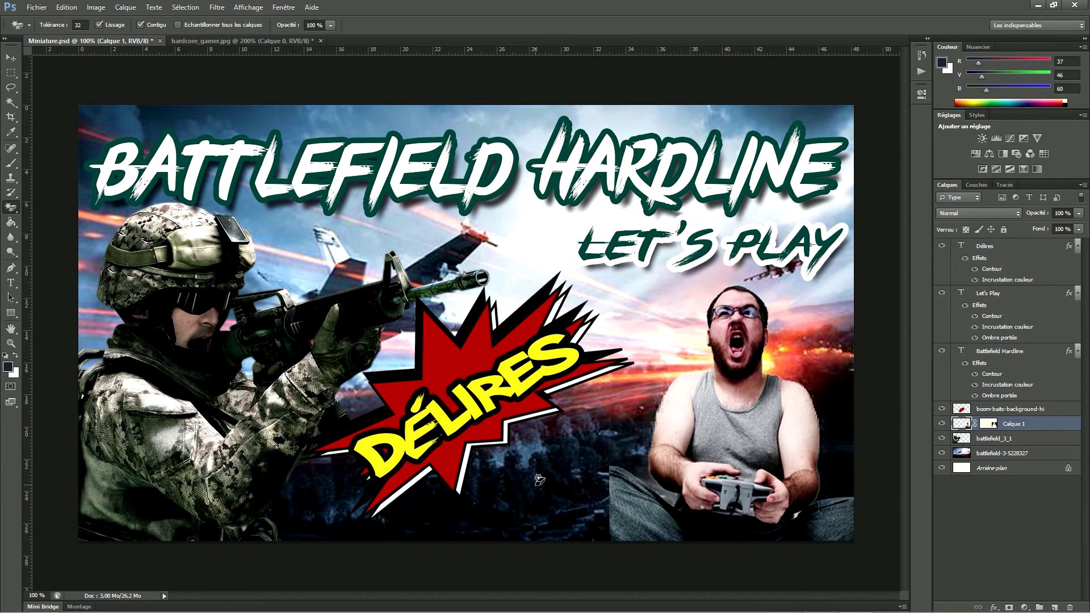
{"action": "left_click", "coordinate": [618, 518]}
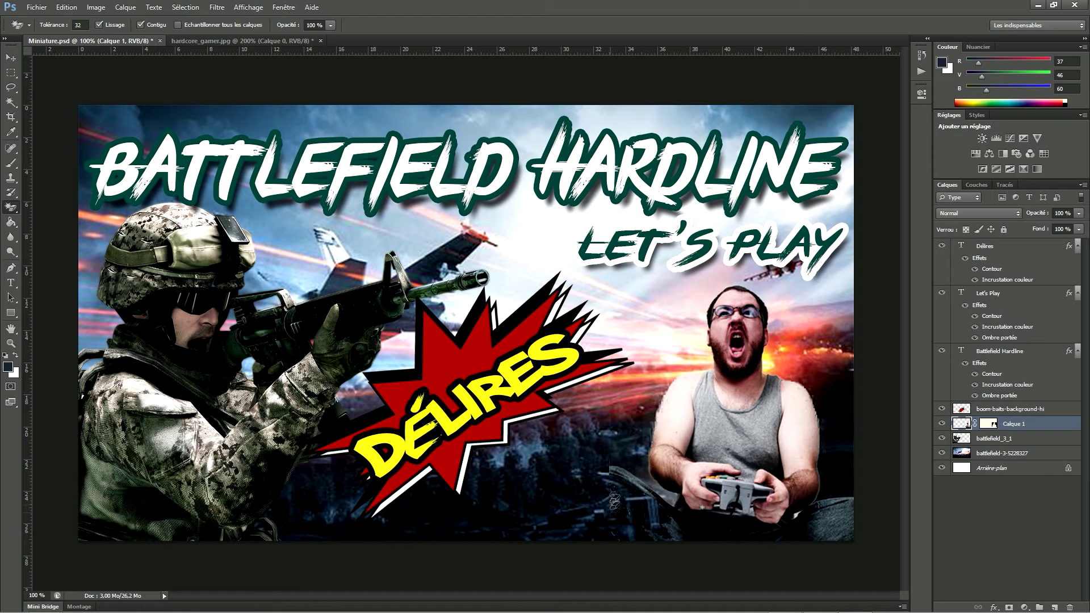
{"action": "left_click", "coordinate": [617, 468]}
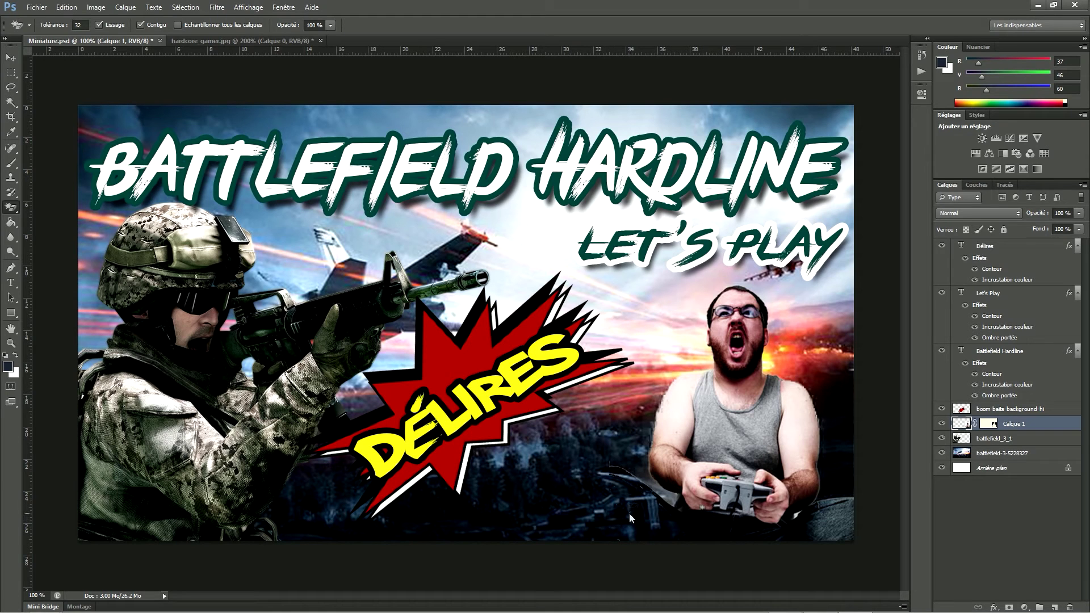
- Try to erase the leftover trouser fragments beside the gamer's elbow with the Magic Eraser, undoing each attempt
{"action": "left_click", "coordinate": [629, 463]}
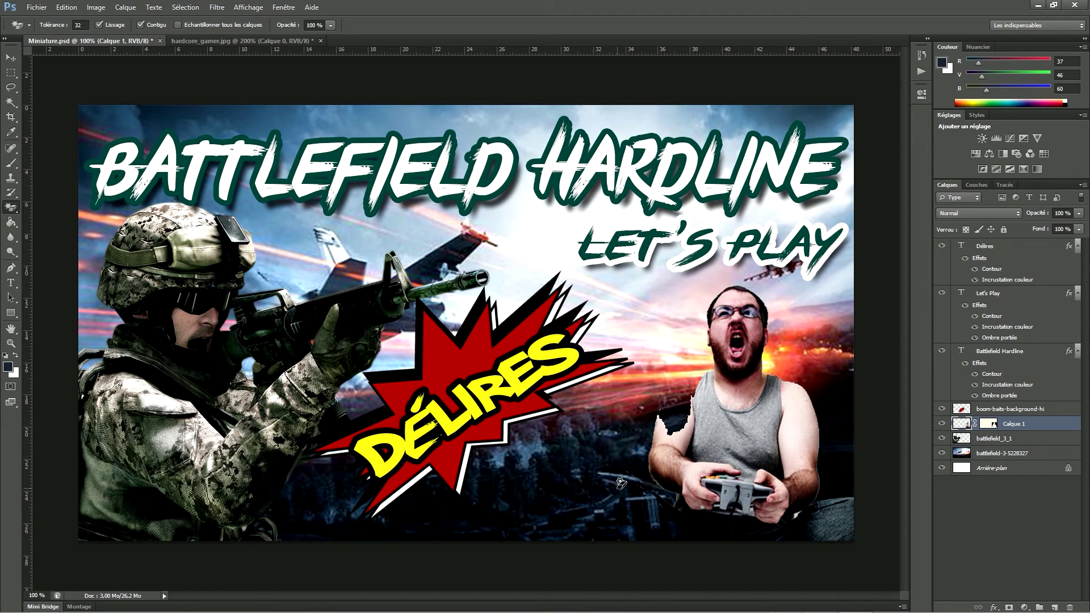
{"action": "key", "text": "ctrl+z"}
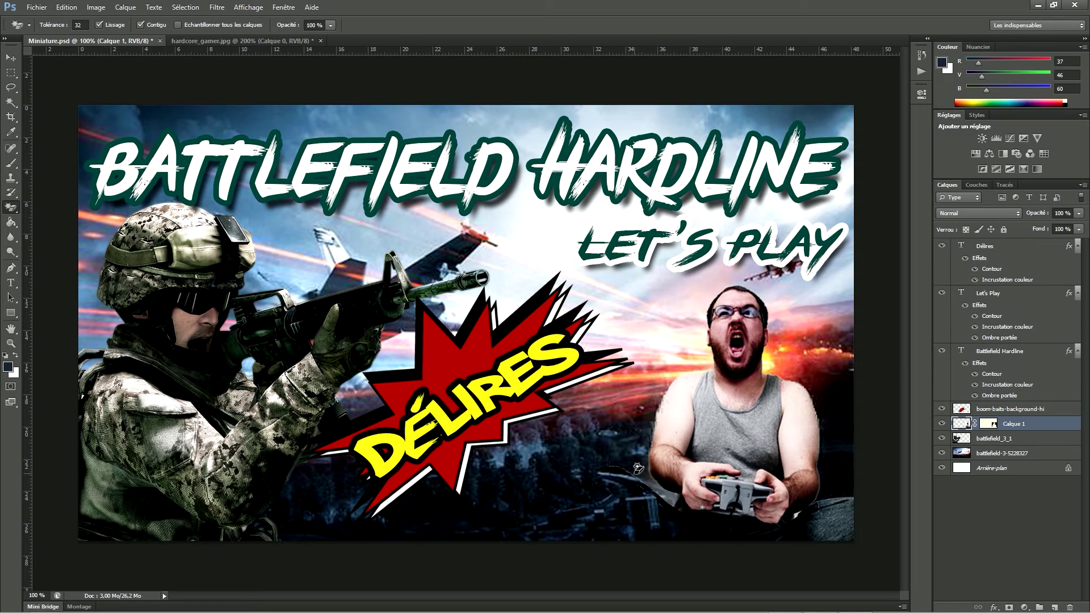
{"action": "left_click", "coordinate": [634, 469]}
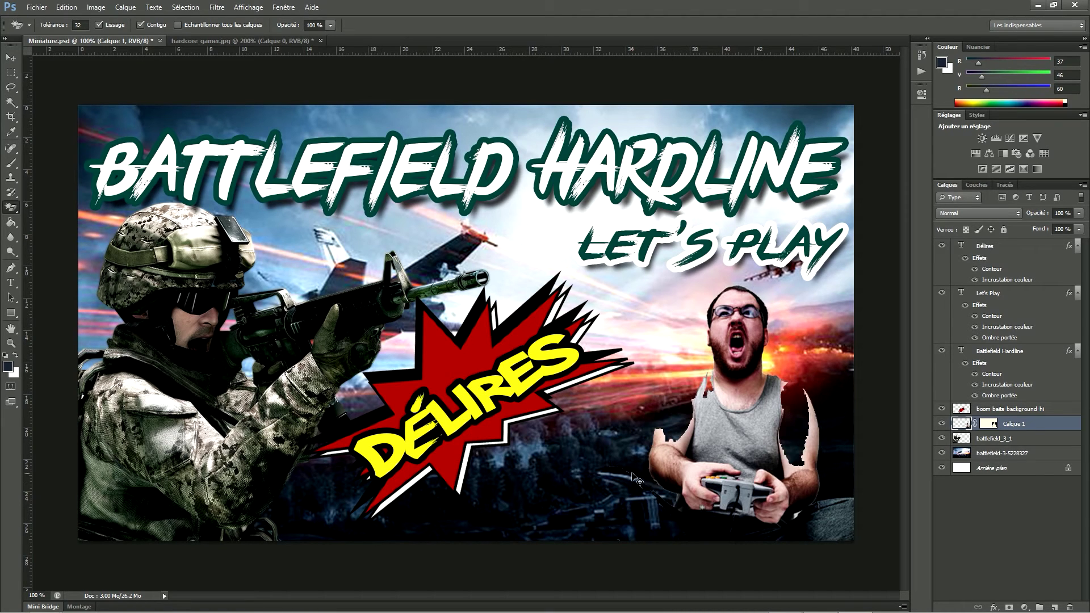
{"action": "key", "text": "ctrl+z"}
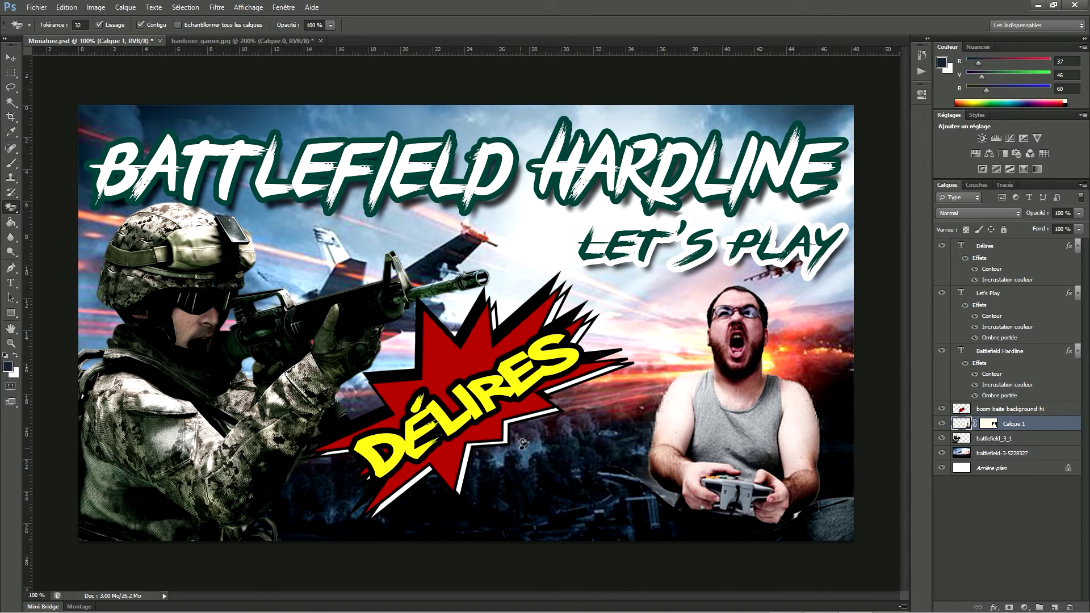
- Move the Délires text and the red burst together to the right, between the soldier and the gamer
{"action": "left_click", "coordinate": [968, 282]}
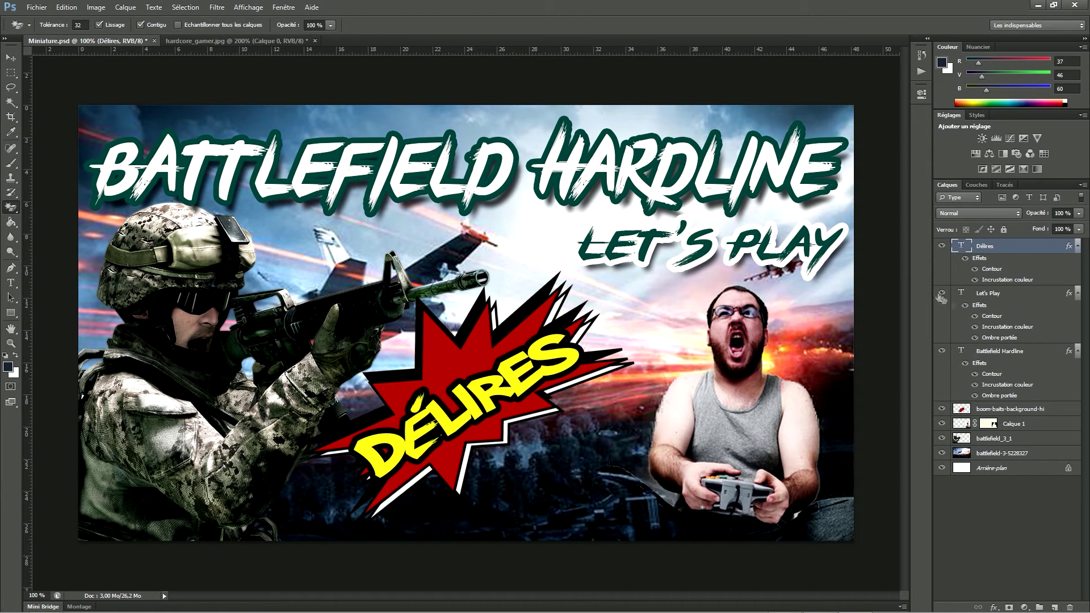
{"action": "left_click", "coordinate": [1011, 409], "text": "ctrl"}
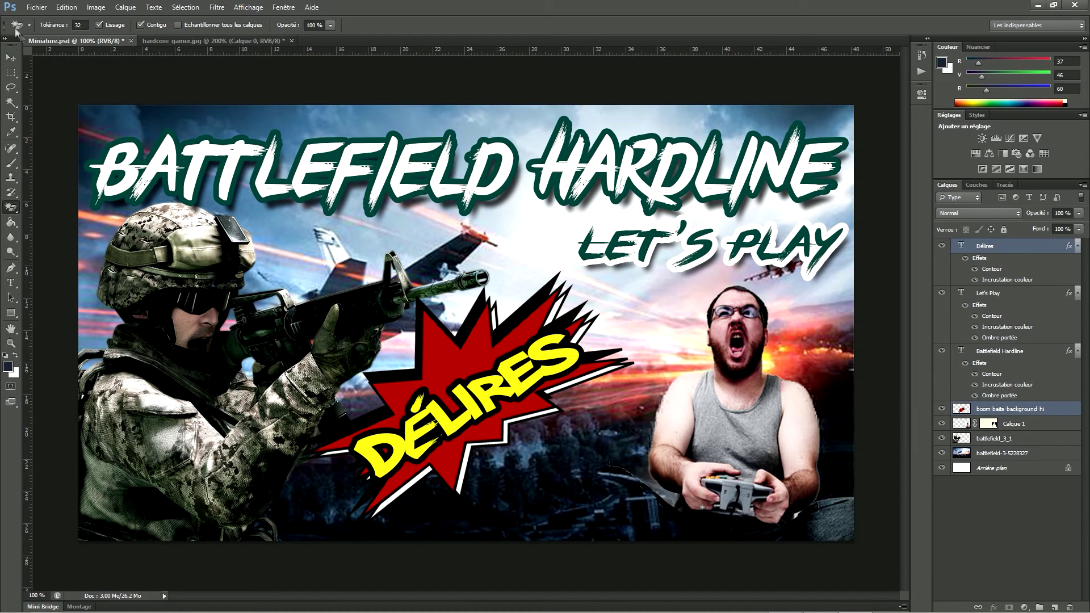
{"action": "left_click", "coordinate": [11, 58]}
{"action": "left_click_drag", "start_coordinate": [434, 391], "coordinate": [491, 395]}
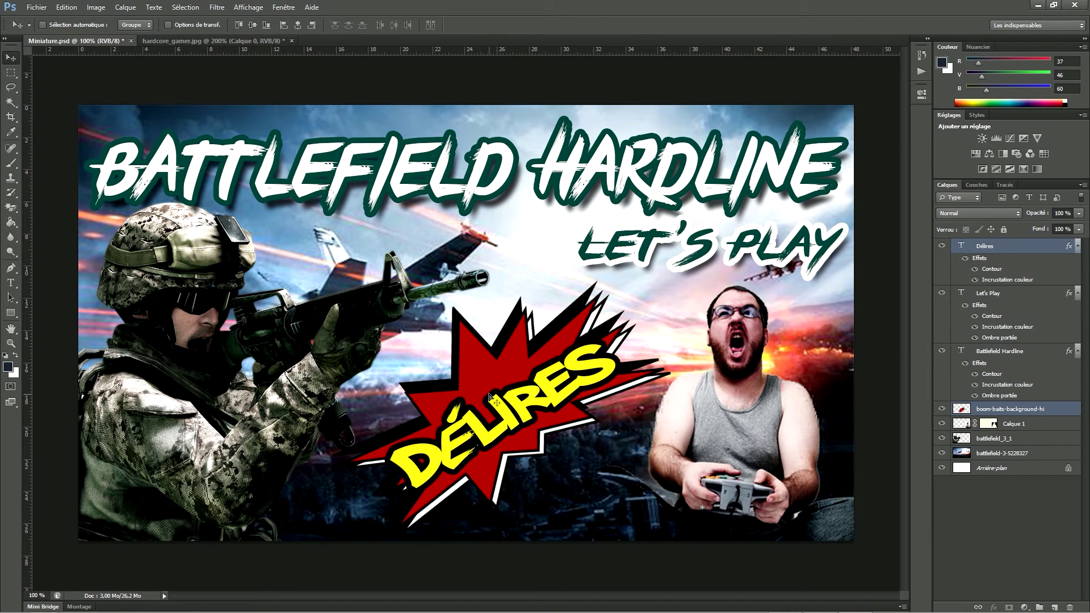
- Enlarge the red burst to about 111% width and 115% height, then recentre the Délires text on it
{"action": "left_click", "coordinate": [1003, 411]}
{"action": "key", "text": "ctrl+t"}
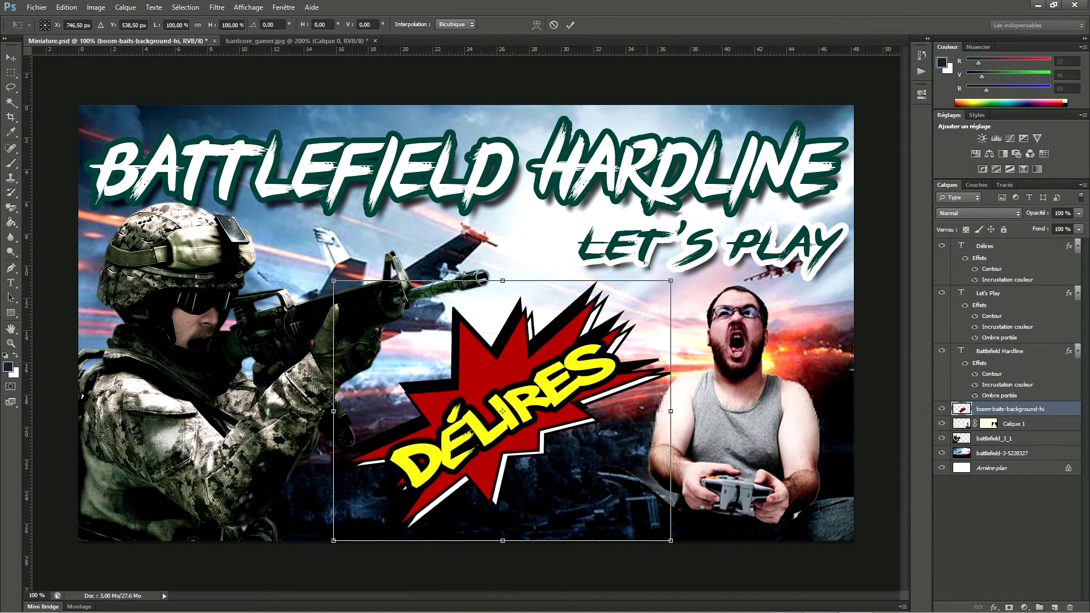
{"action": "left_click_drag", "start_coordinate": [668, 282], "coordinate": [707, 239]}
{"action": "left_click_drag", "start_coordinate": [546, 354], "coordinate": [516, 365]}
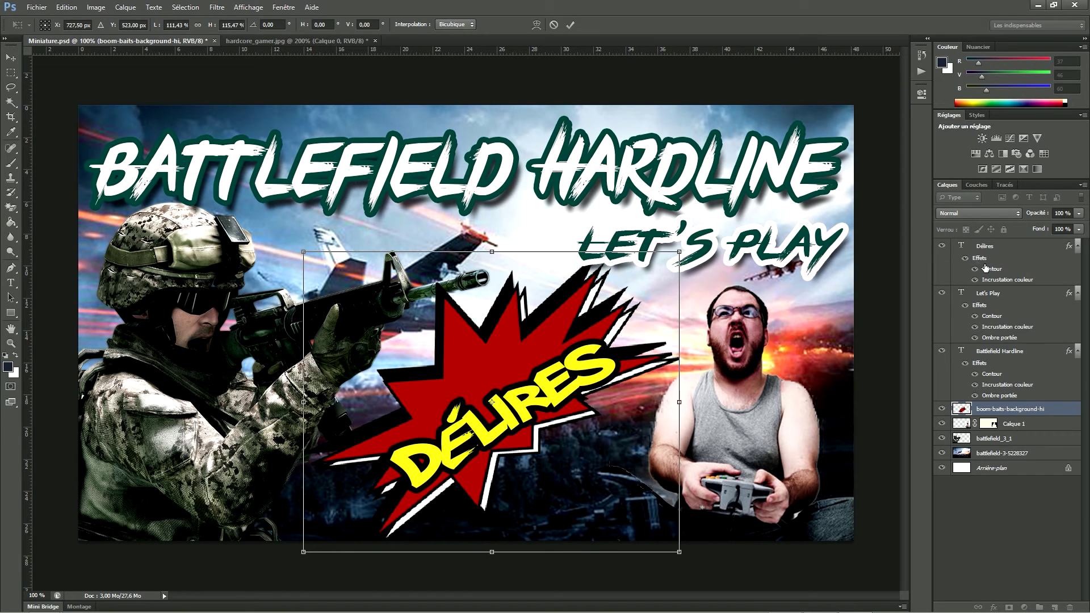
{"action": "left_click", "coordinate": [569, 24]}
{"action": "left_click", "coordinate": [992, 246]}
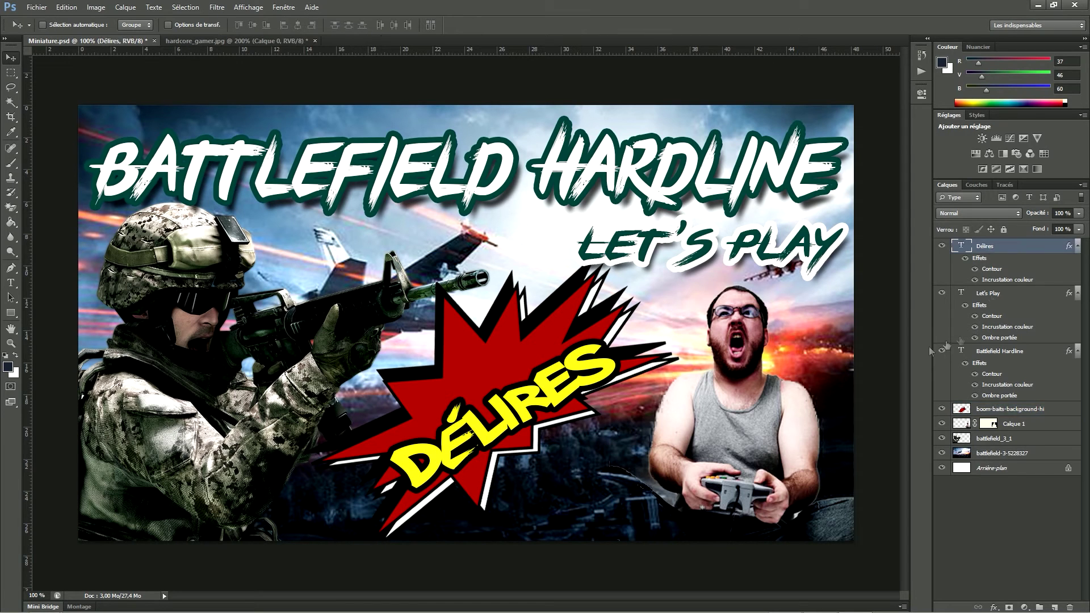
{"action": "left_click_drag", "start_coordinate": [491, 420], "coordinate": [482, 407]}
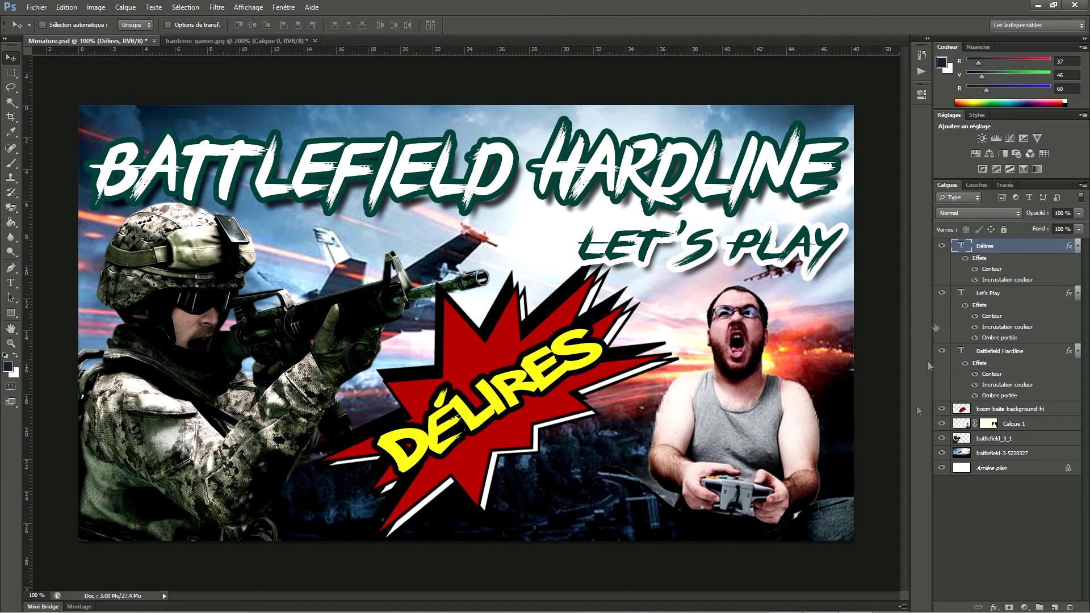
- Switch to Firefox and open freepik.com
{"action": "left_click", "coordinate": [820, 603]}
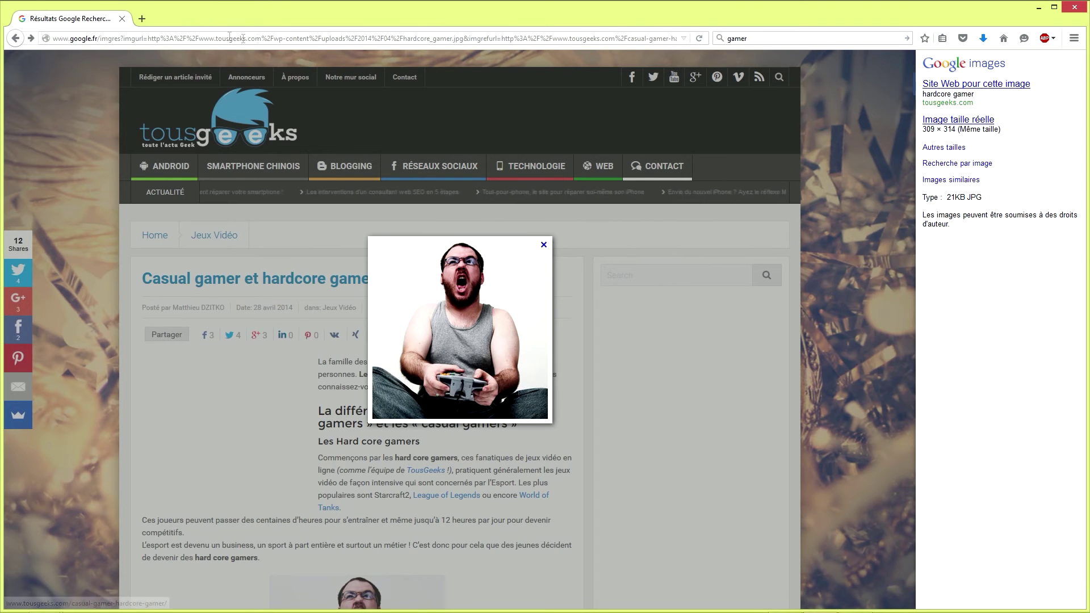
{"action": "left_click", "coordinate": [256, 38]}
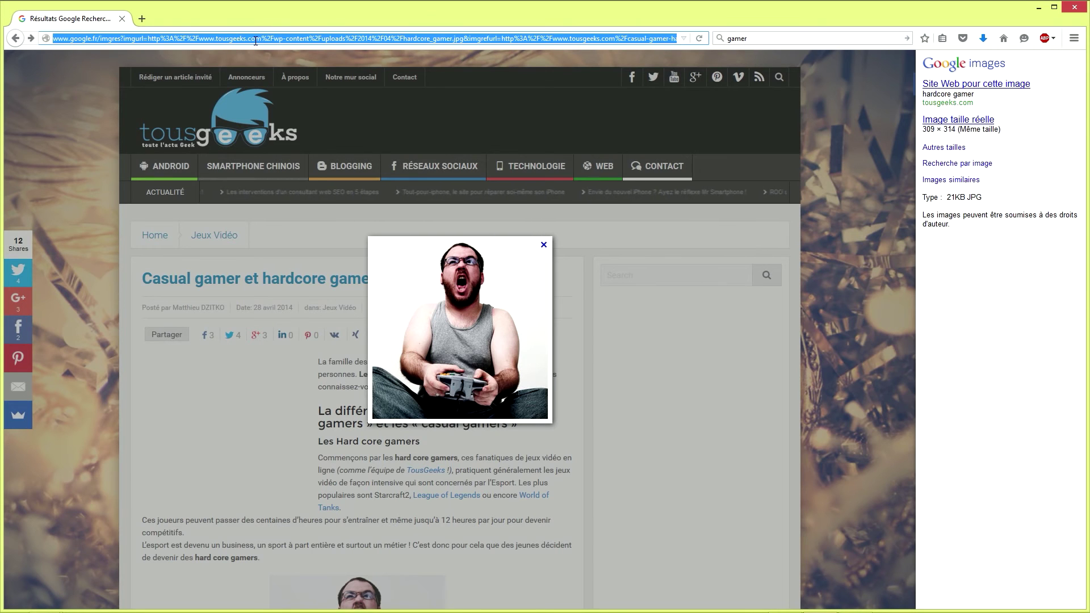
{"action": "type", "text": "freepik"}
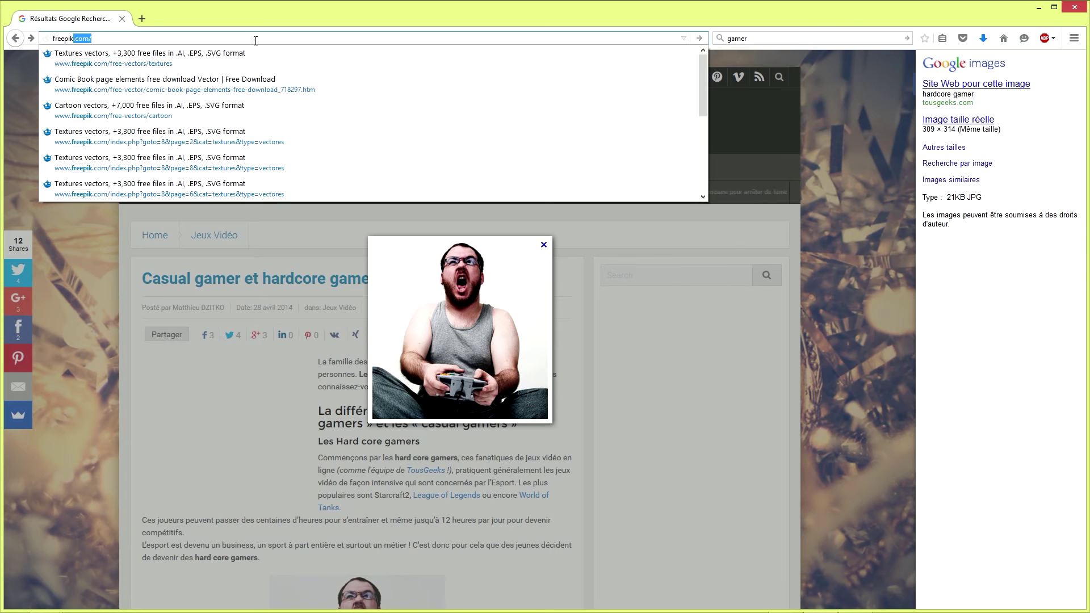
{"action": "type", "text": ".com"}
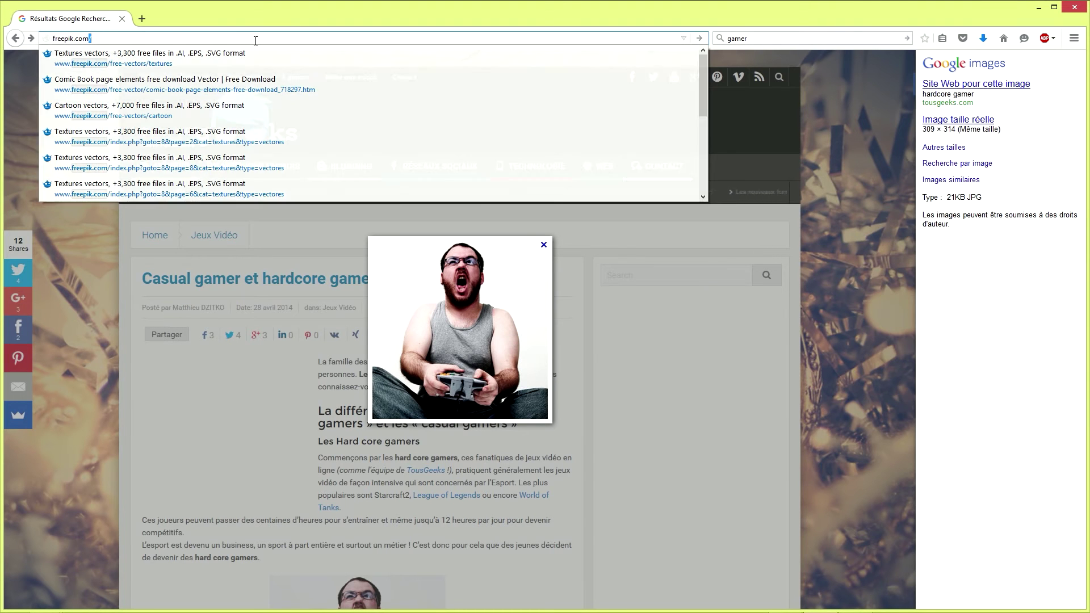
{"action": "key", "text": "Return"}
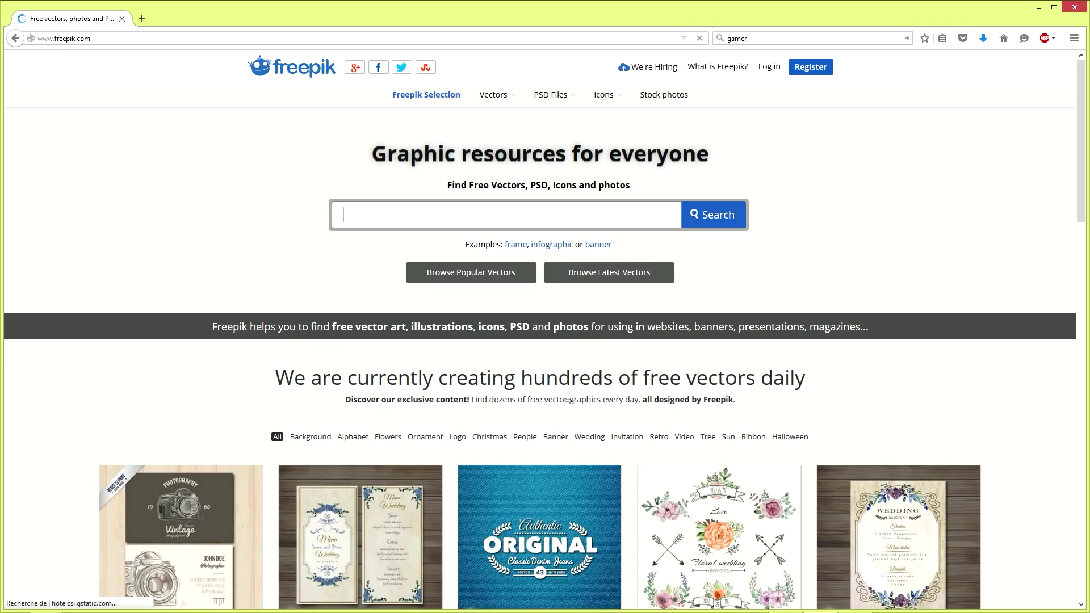
- Browse the Freepik home page and search the site for "texture"
{"action": "scroll", "coordinate": [577, 394], "scroll_direction": "down", "scroll_amount": 3}
{"action": "scroll", "coordinate": [578, 394], "scroll_direction": "down", "scroll_amount": 3}
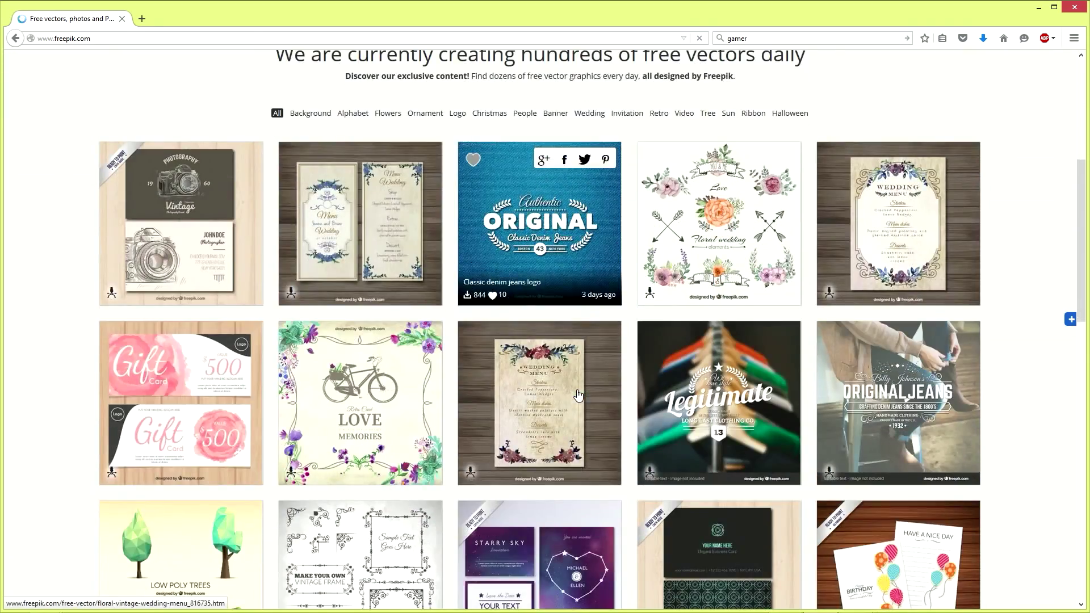
{"action": "scroll", "coordinate": [450, 374], "scroll_direction": "down", "scroll_amount": 5}
{"action": "scroll", "coordinate": [450, 375], "scroll_direction": "down", "scroll_amount": 4}
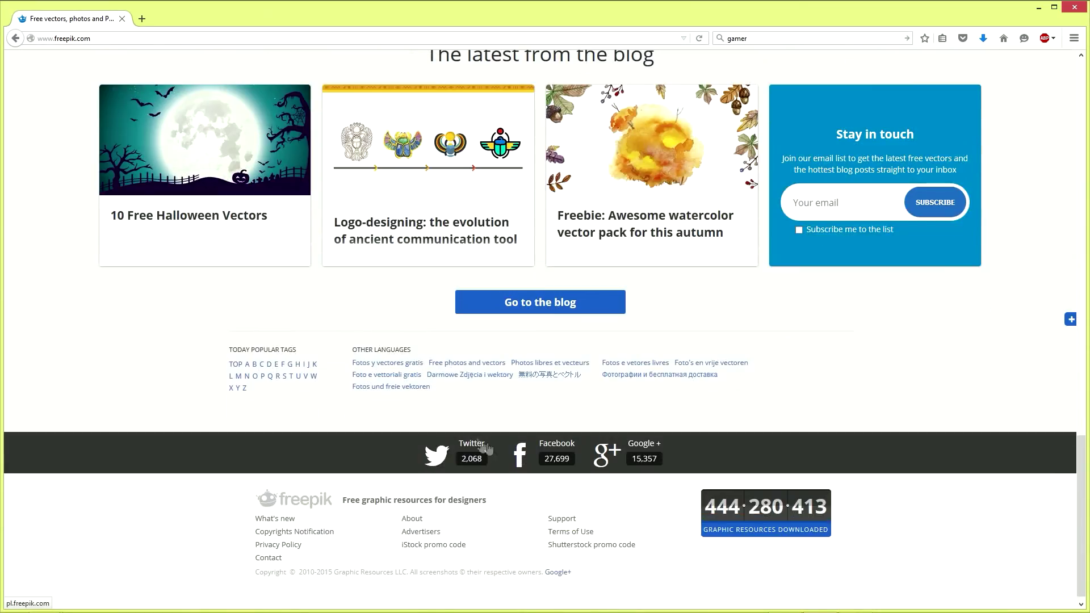
{"action": "scroll", "coordinate": [492, 451], "scroll_direction": "up", "scroll_amount": 12}
{"action": "scroll", "coordinate": [492, 451], "scroll_direction": "up", "scroll_amount": 9}
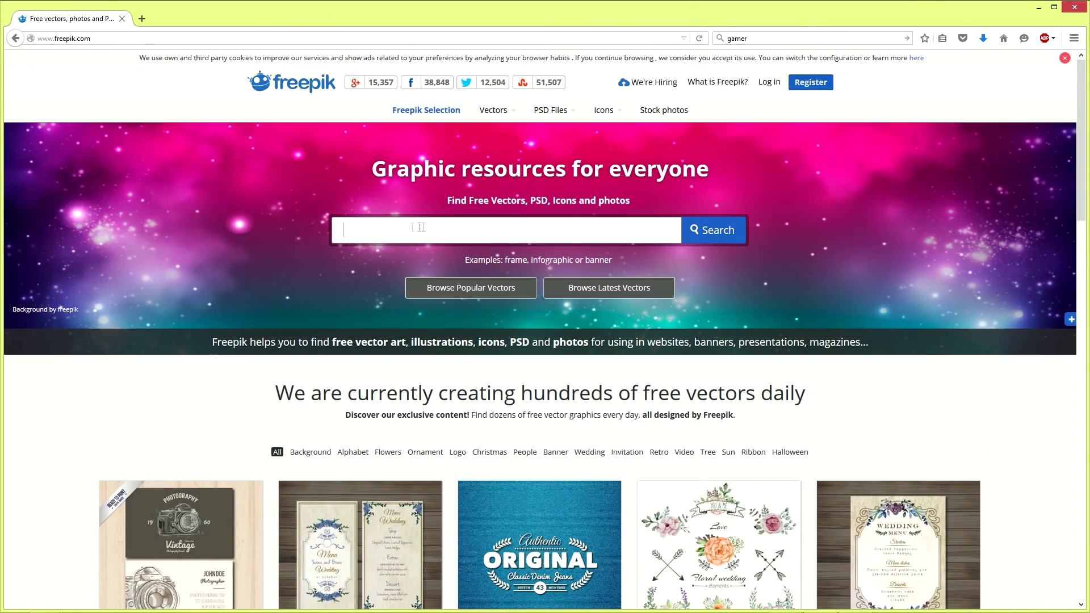
{"action": "left_click", "coordinate": [501, 234]}
{"action": "type", "text": "texture"}
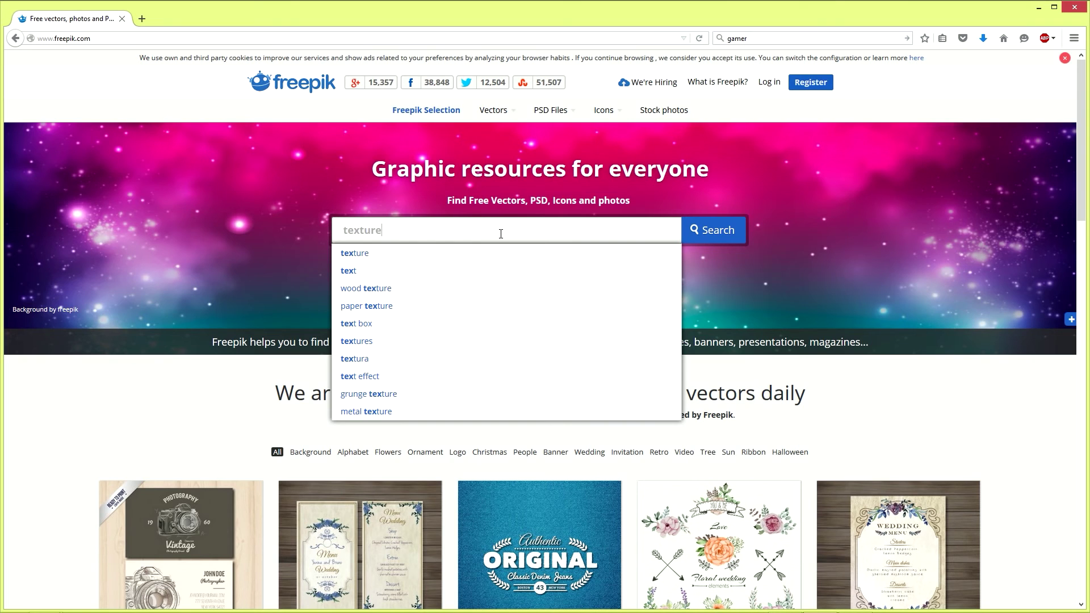
{"action": "key", "text": "Return"}
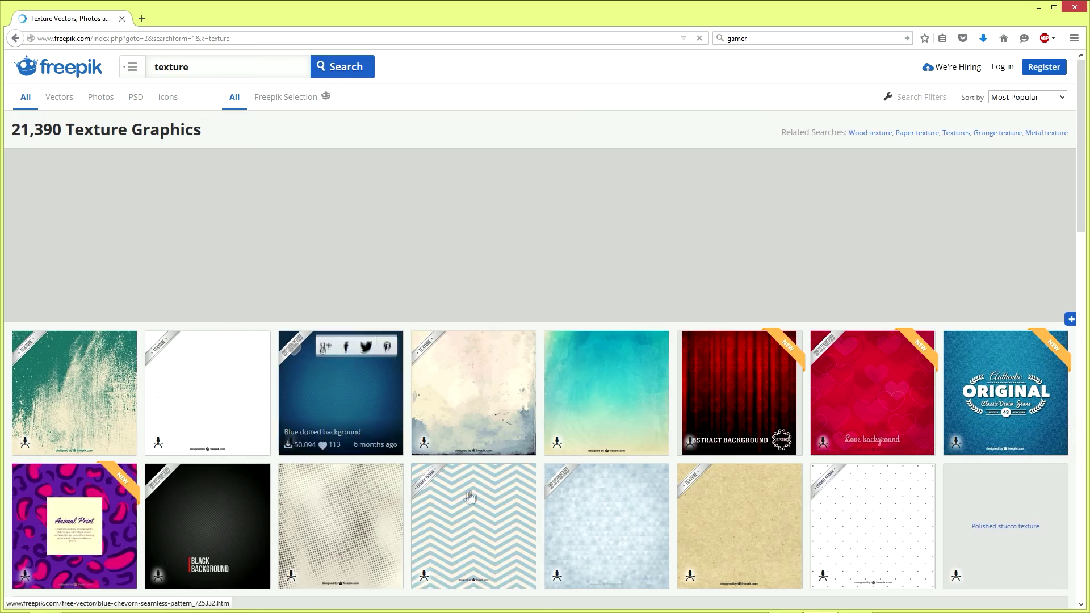
- Open the green Grungy texture from the search results and download it as Grungy-texture.zip
{"action": "scroll", "coordinate": [471, 492], "scroll_direction": "down", "scroll_amount": 5}
{"action": "scroll", "coordinate": [471, 491], "scroll_direction": "down", "scroll_amount": 5}
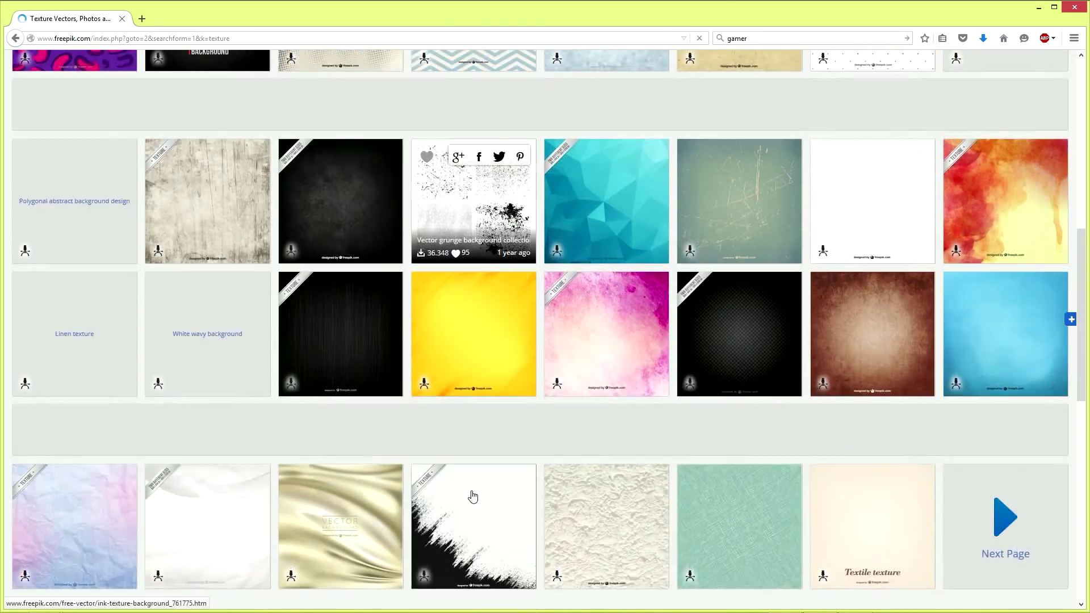
{"action": "scroll", "coordinate": [471, 490], "scroll_direction": "up", "scroll_amount": 10}
{"action": "left_click", "coordinate": [68, 389]}
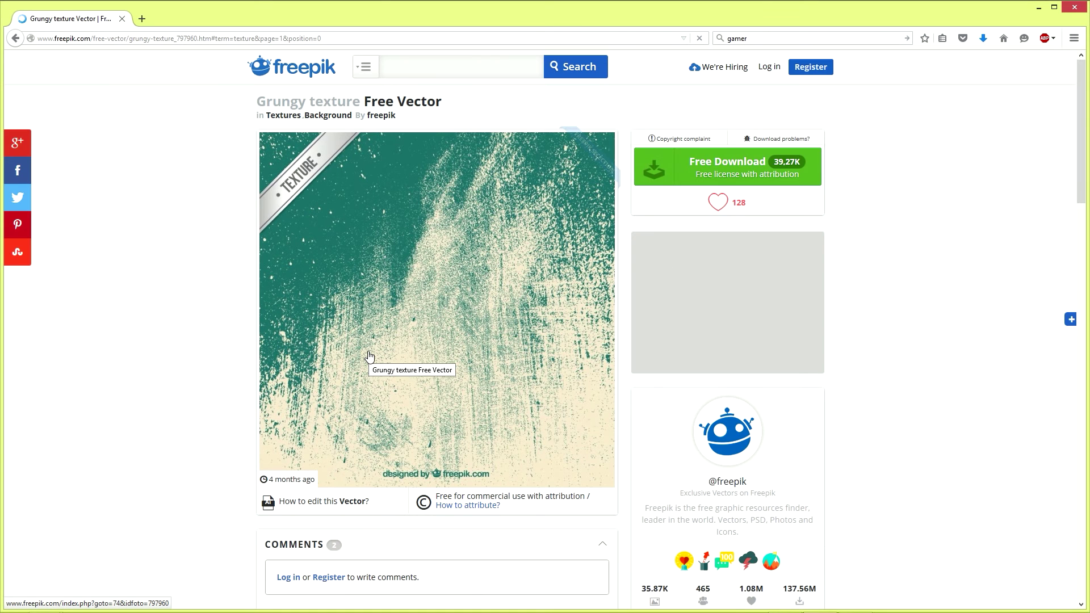
{"action": "left_click", "coordinate": [728, 172]}
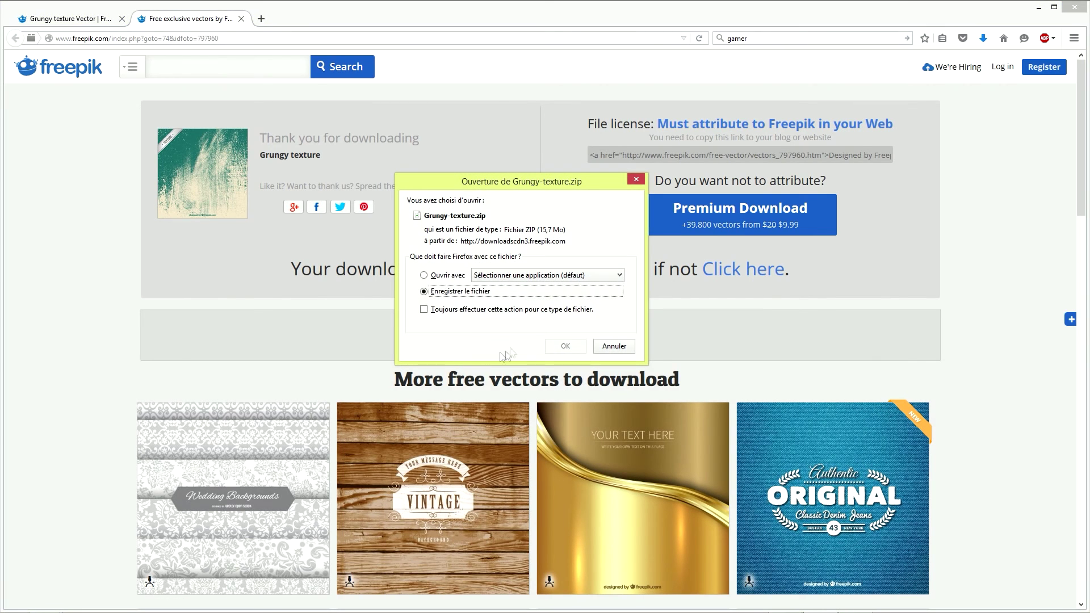
{"action": "left_click", "coordinate": [564, 348]}
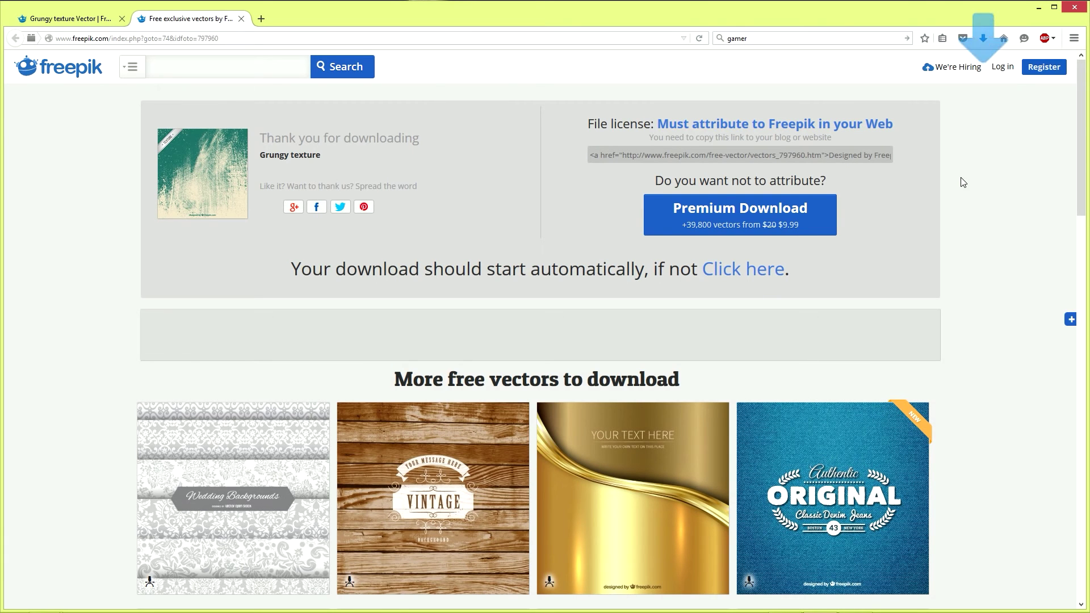
- On the desktop, extract Grungy-texture.zip into a Grungy-texture folder, place it beside the archive and open it
{"action": "left_click", "coordinate": [1044, 12]}
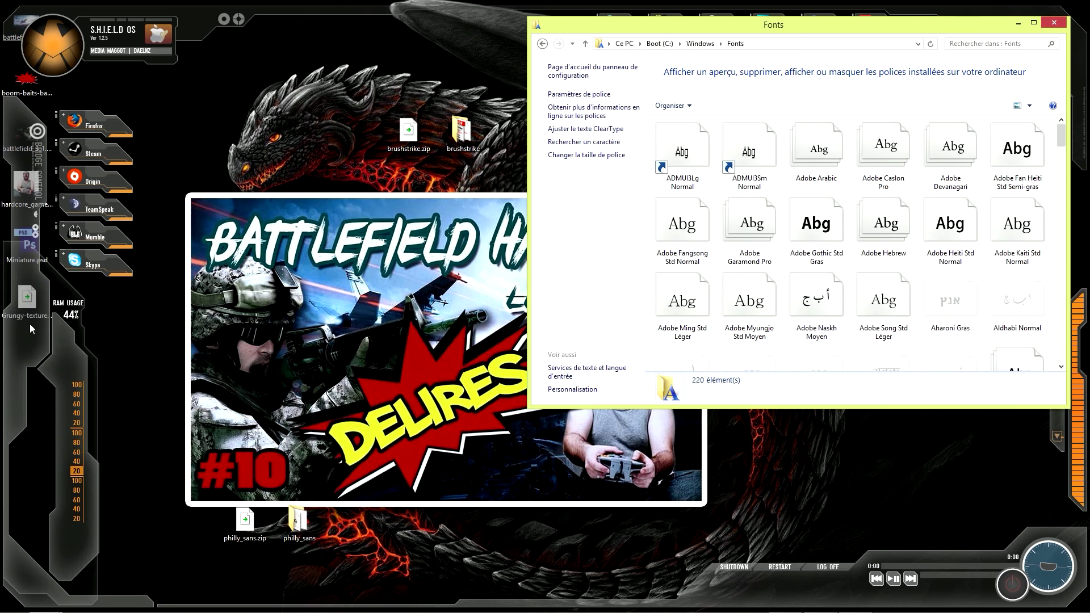
{"action": "left_click_drag", "start_coordinate": [27, 310], "coordinate": [468, 531]}
{"action": "right_click", "coordinate": [468, 521]}
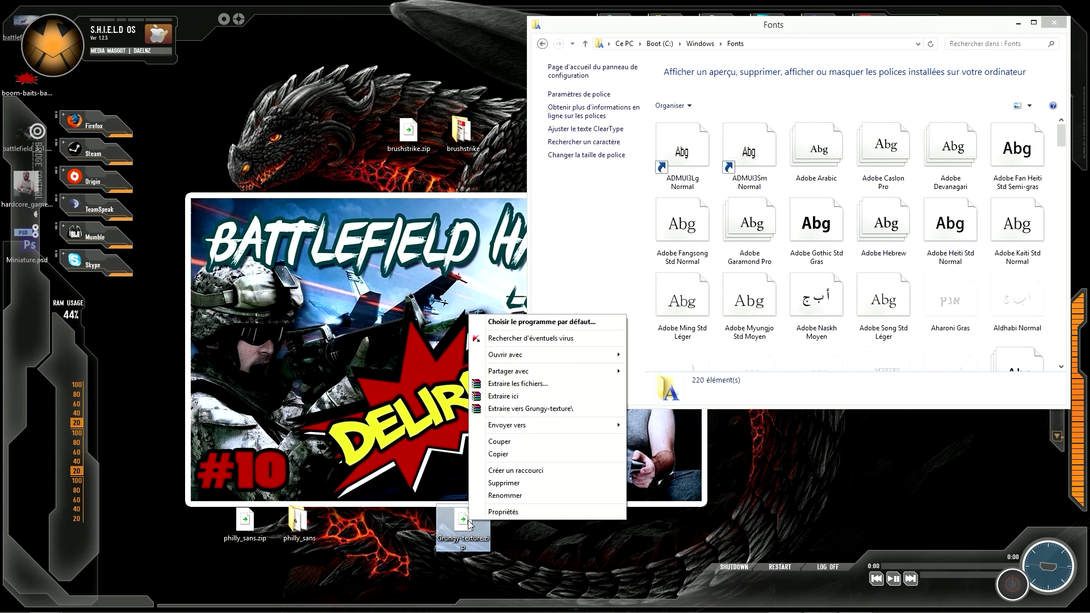
{"action": "left_click", "coordinate": [549, 409]}
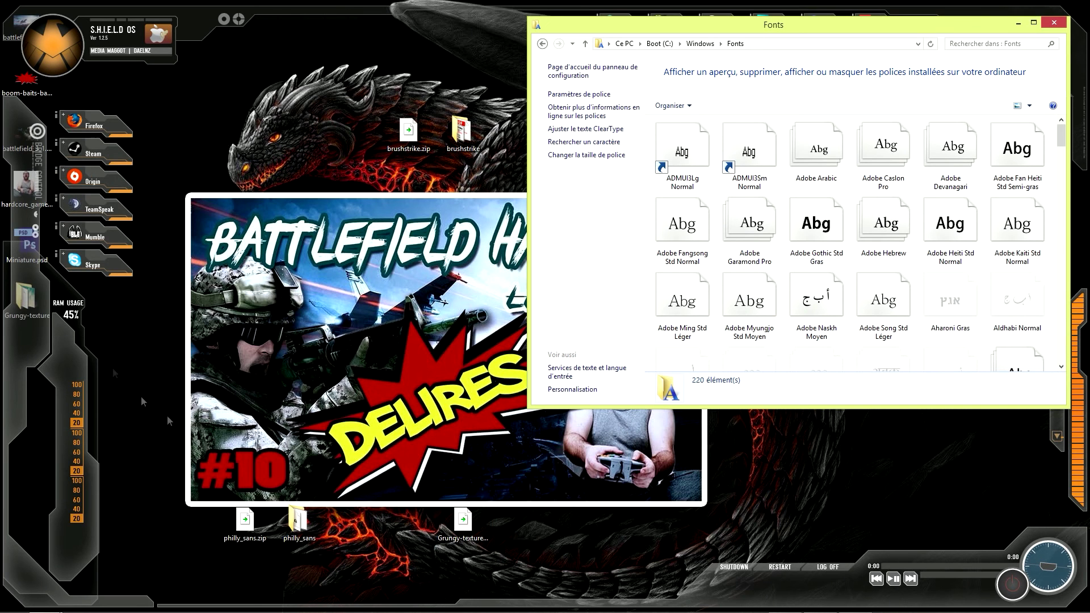
{"action": "left_click_drag", "start_coordinate": [25, 298], "coordinate": [520, 524]}
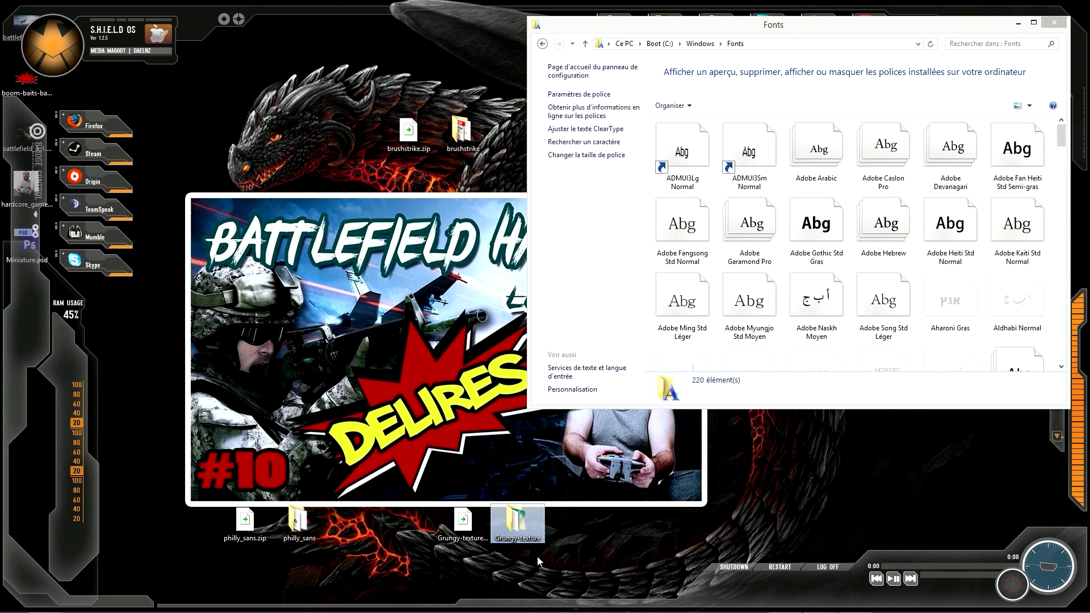
{"action": "double_click", "coordinate": [517, 519]}
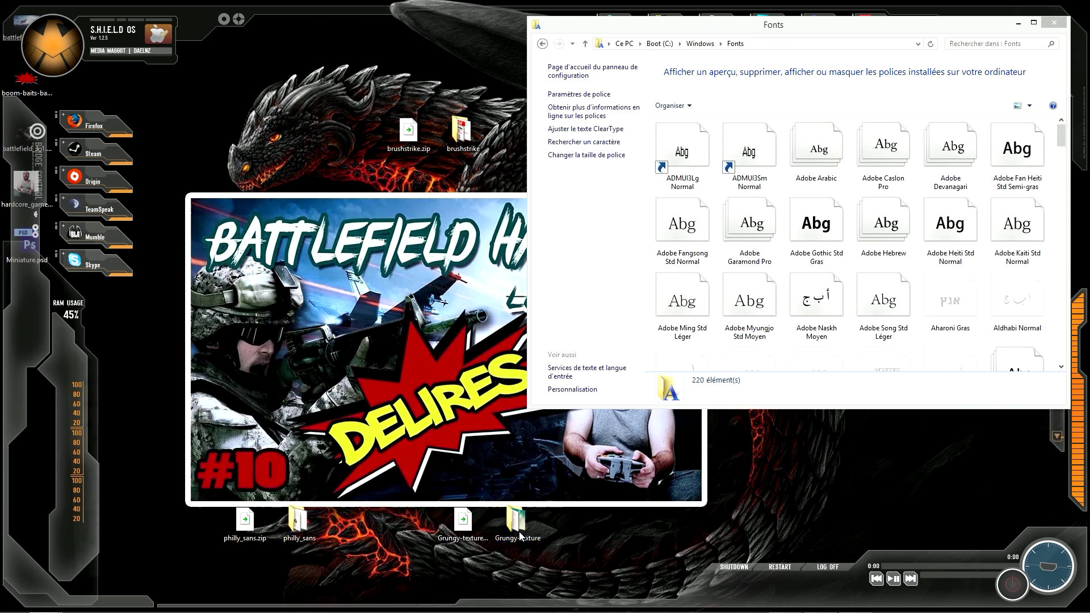
- Switch to Photoshop and place the grunge texture 17607-NR9FRO.jpg from the desktop into Miniature.psd
{"action": "left_click_drag", "start_coordinate": [188, 362], "coordinate": [640, 566]}
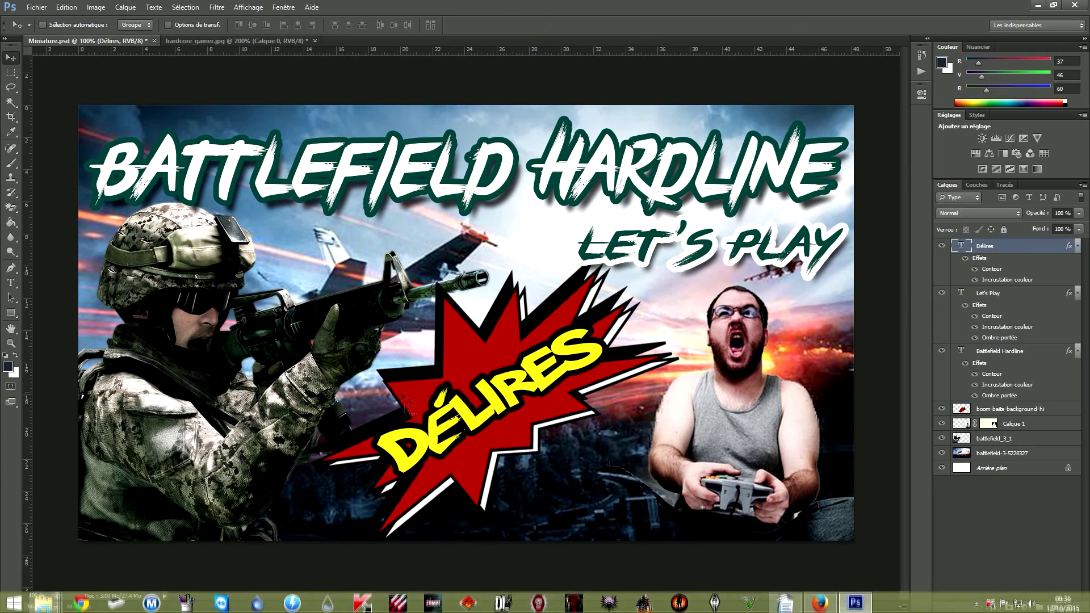
{"action": "left_click", "coordinate": [24, 7]}
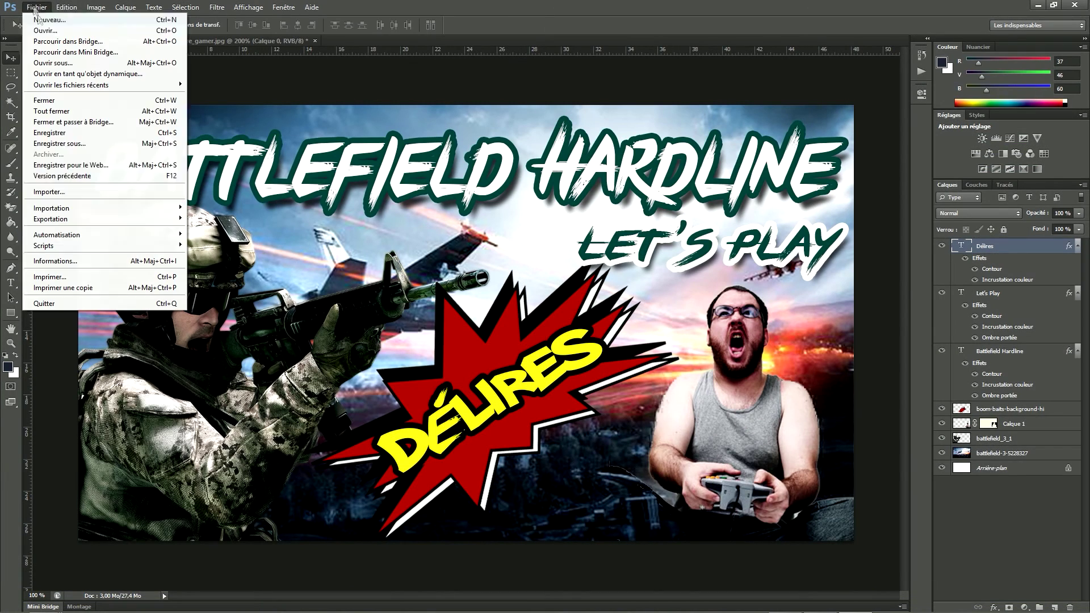
{"action": "left_click", "coordinate": [49, 191]}
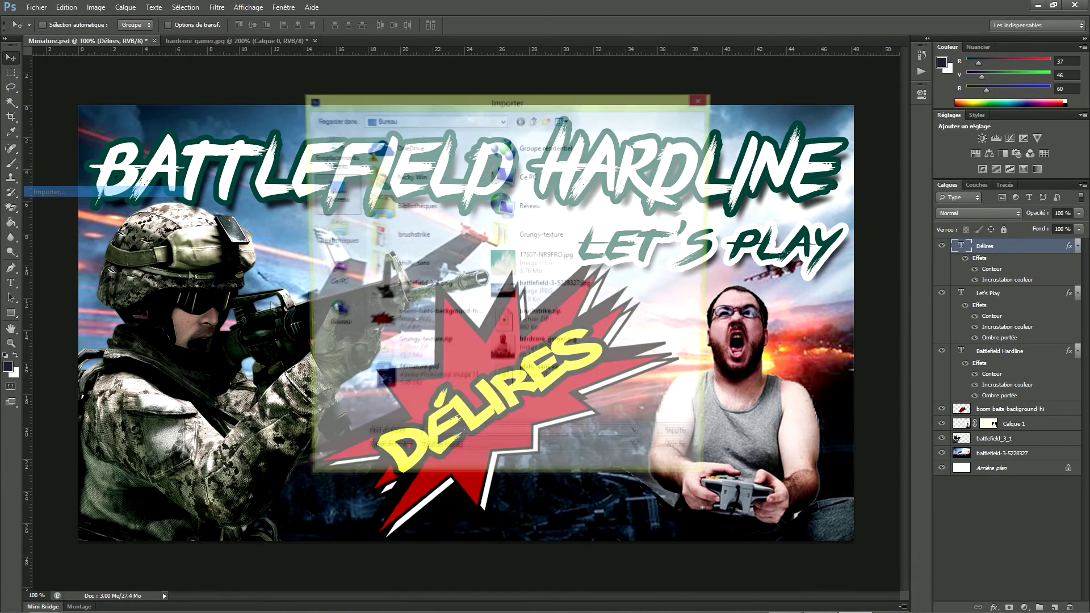
{"action": "left_click", "coordinate": [539, 265]}
{"action": "left_click", "coordinate": [685, 442]}
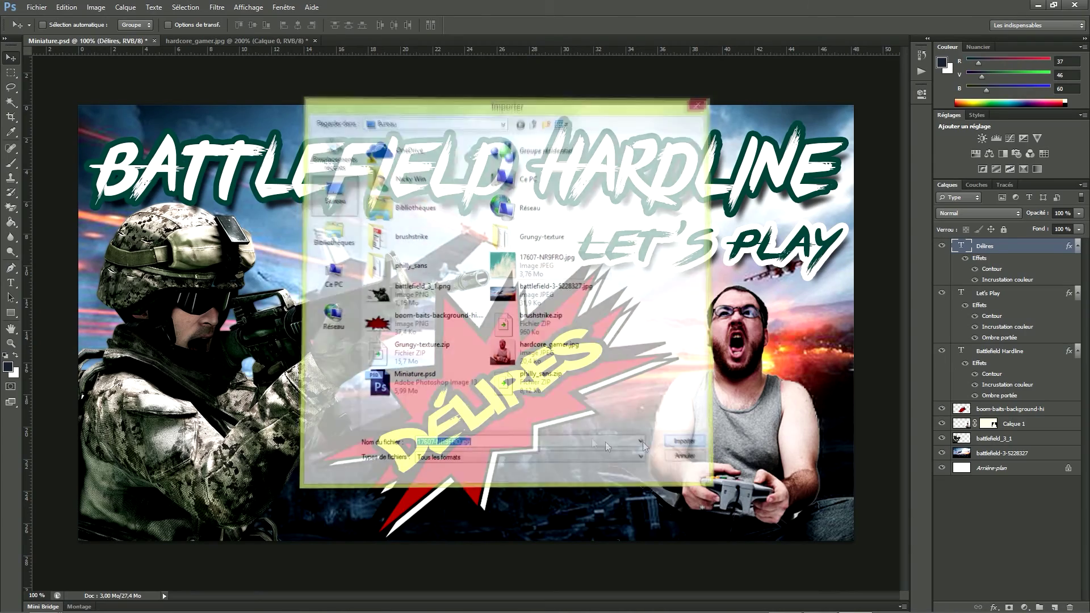
- Stretch the placed texture across the whole canvas, extending it past the lower edge to push the freepik credit out of view, and rasterize its layer
{"action": "left_click_drag", "start_coordinate": [682, 106], "coordinate": [854, 106]}
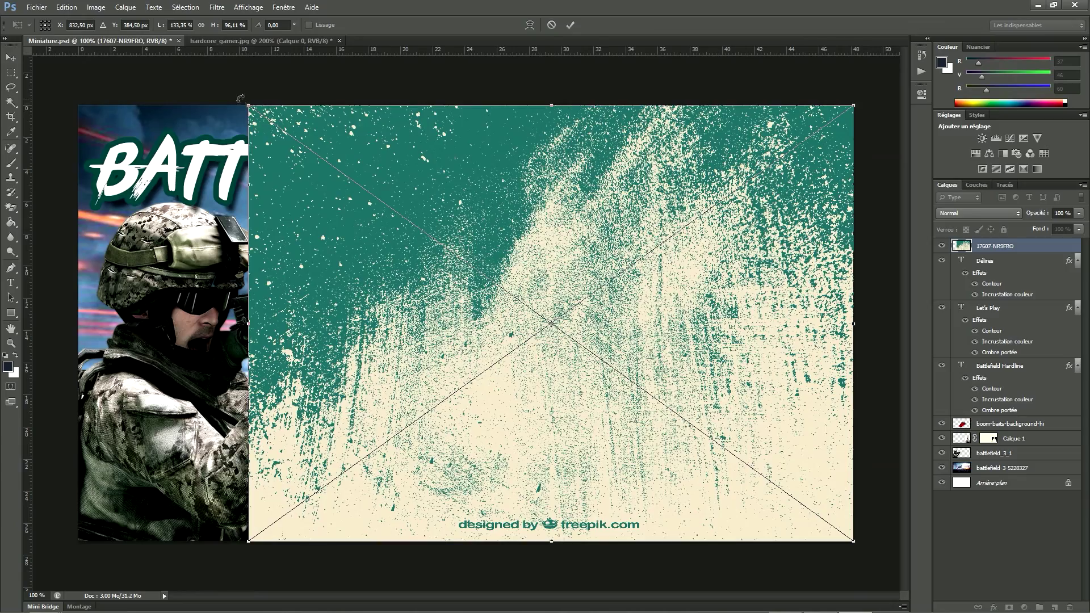
{"action": "left_click_drag", "start_coordinate": [248, 105], "coordinate": [78, 106]}
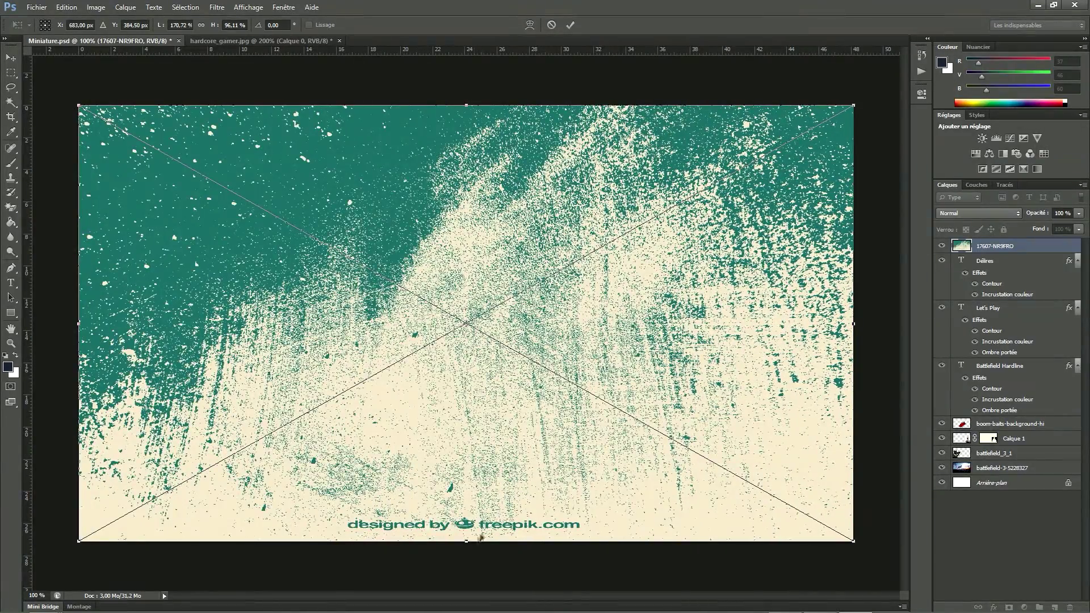
{"action": "left_click_drag", "start_coordinate": [466, 541], "coordinate": [466, 573]}
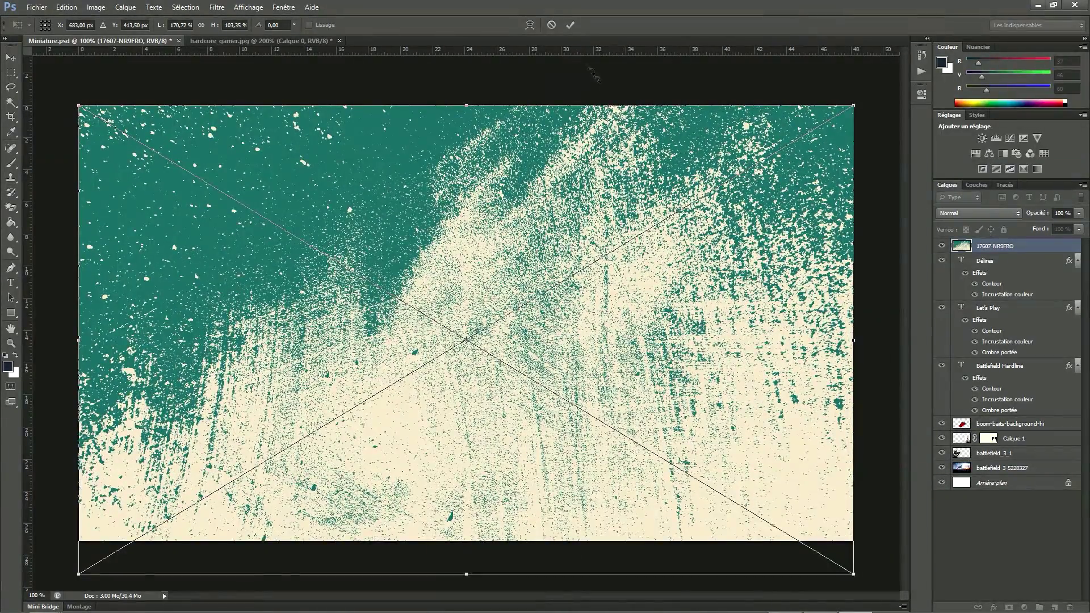
{"action": "left_click", "coordinate": [570, 26]}
{"action": "right_click", "coordinate": [996, 249]}
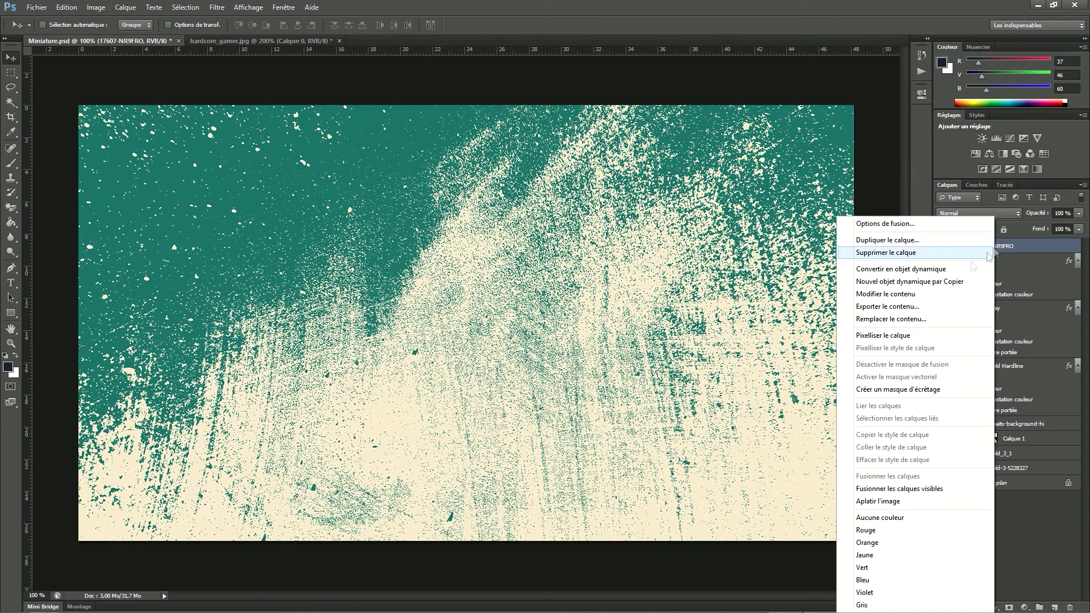
{"action": "left_click", "coordinate": [897, 336]}
- Move the texture layer directly below battlefield_3_1, and hide it while keeping the battlefield-3-5228327 background visible
{"action": "left_click_drag", "start_coordinate": [1014, 248], "coordinate": [1010, 460]}
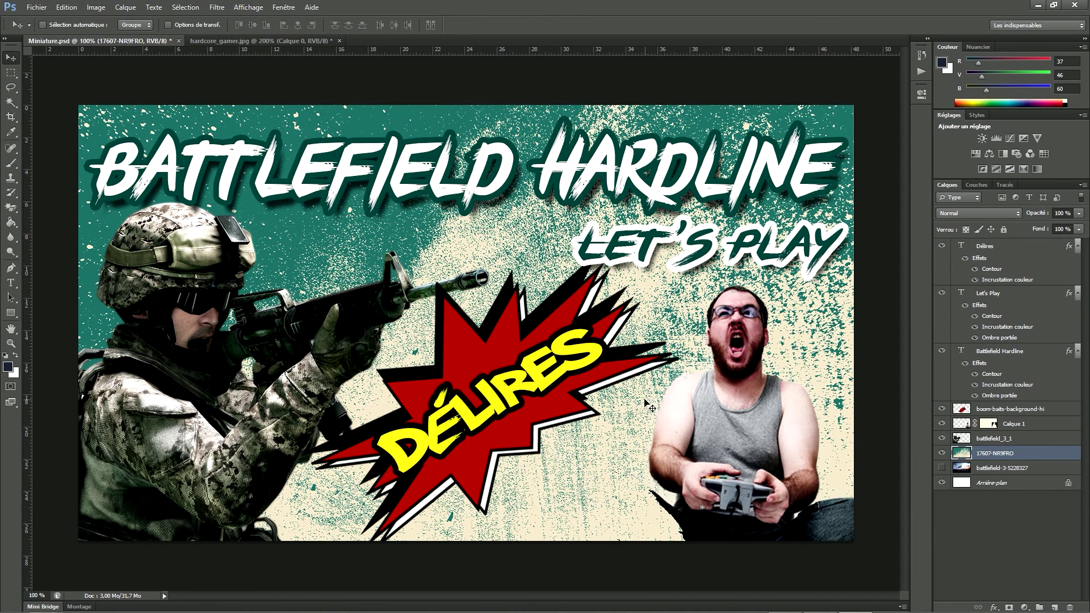
{"action": "left_click", "coordinate": [942, 453]}
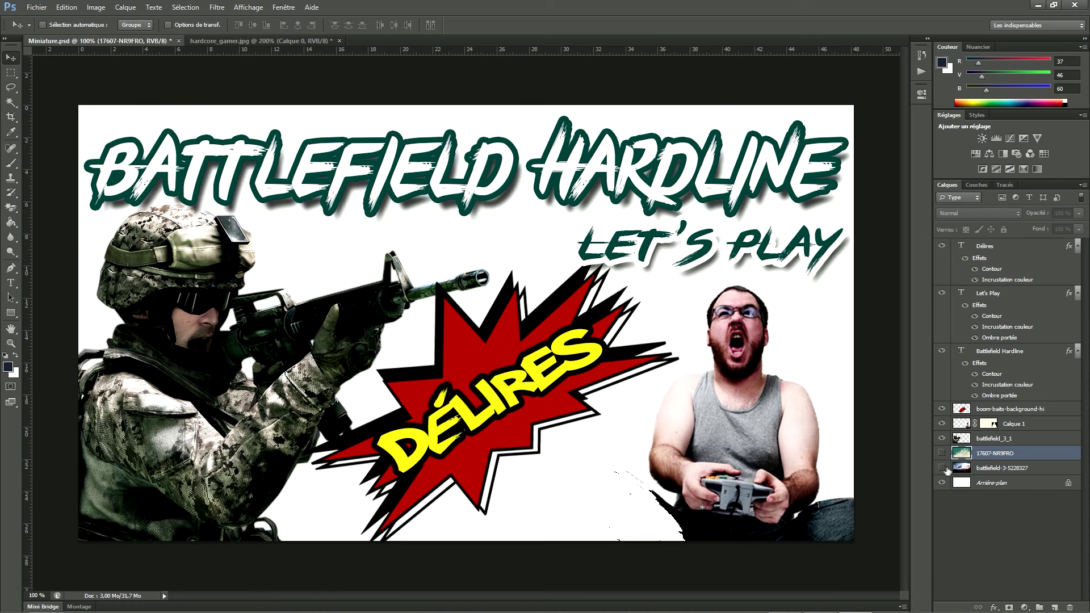
{"action": "left_click", "coordinate": [942, 468]}
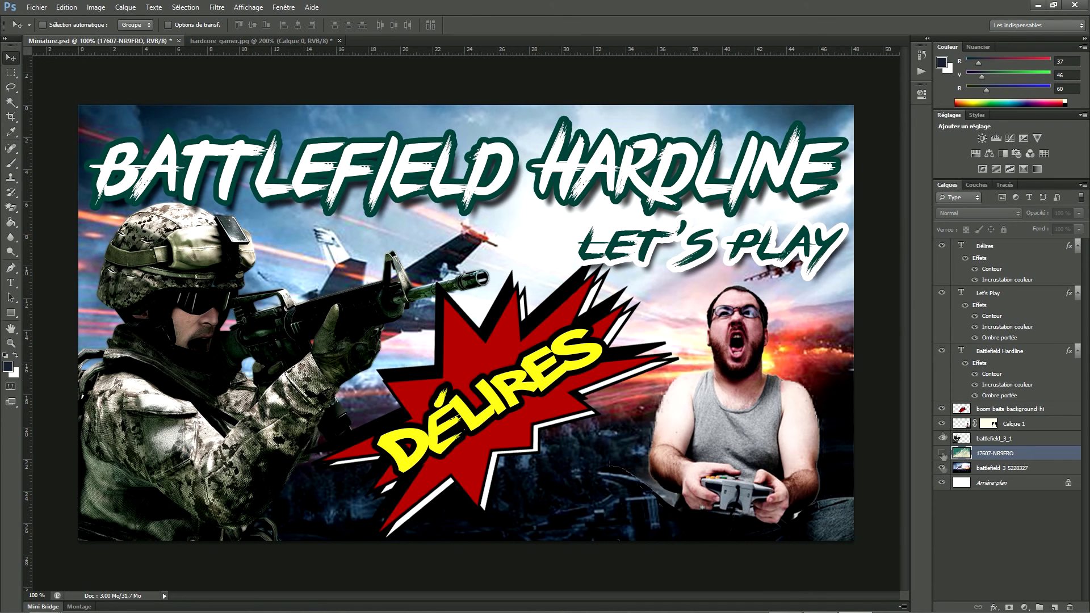
- Add a new layer at the top of the layer stack and start a text line over the soldier's upper arm
{"action": "left_click", "coordinate": [1054, 609]}
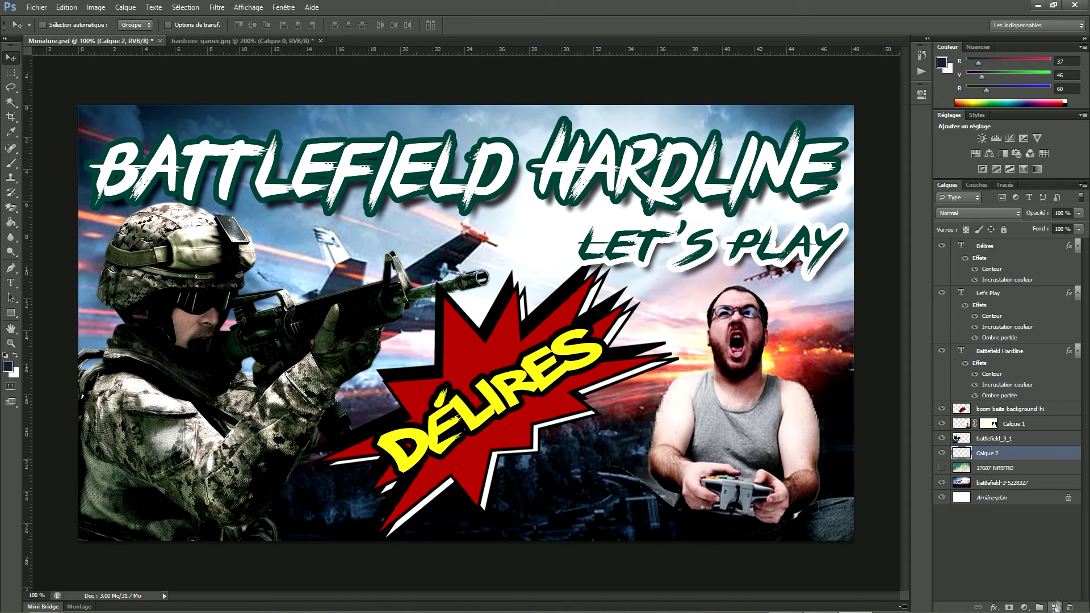
{"action": "left_click_drag", "start_coordinate": [999, 449], "coordinate": [1001, 244]}
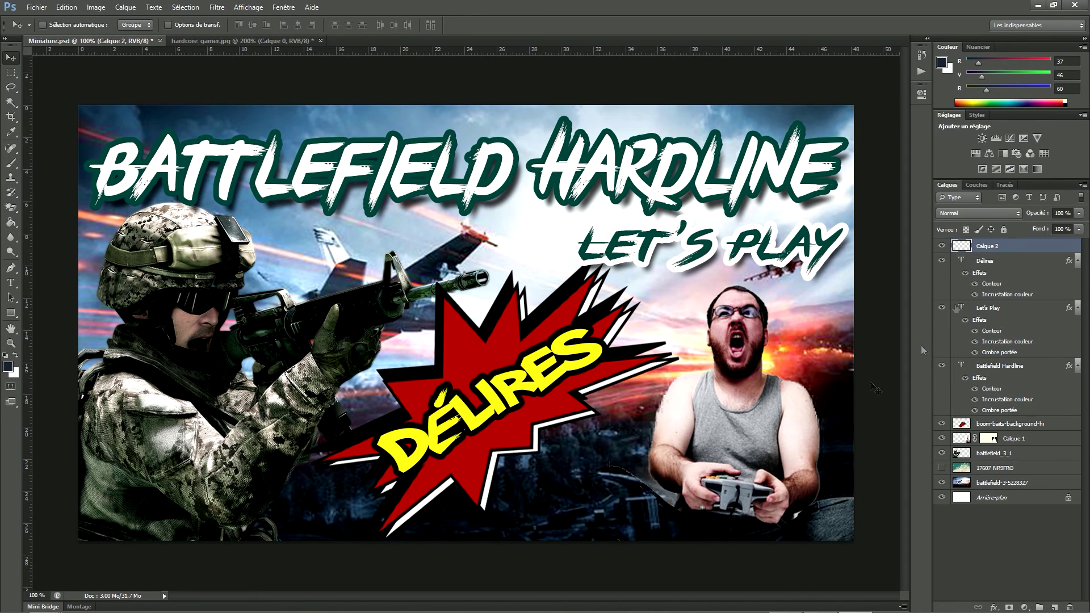
{"action": "left_click", "coordinate": [11, 282]}
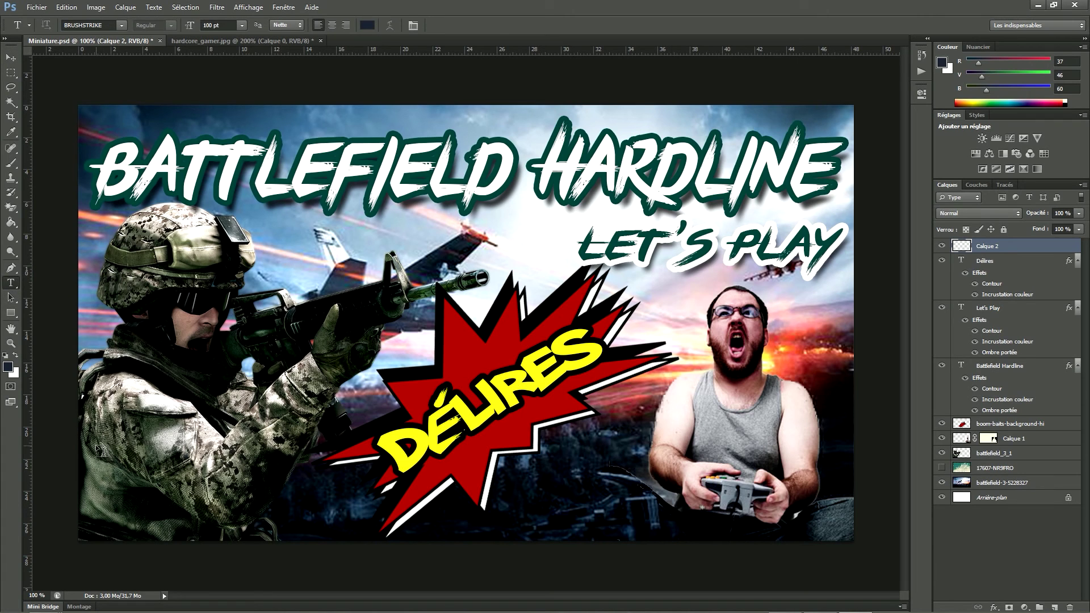
{"action": "left_click", "coordinate": [117, 465]}
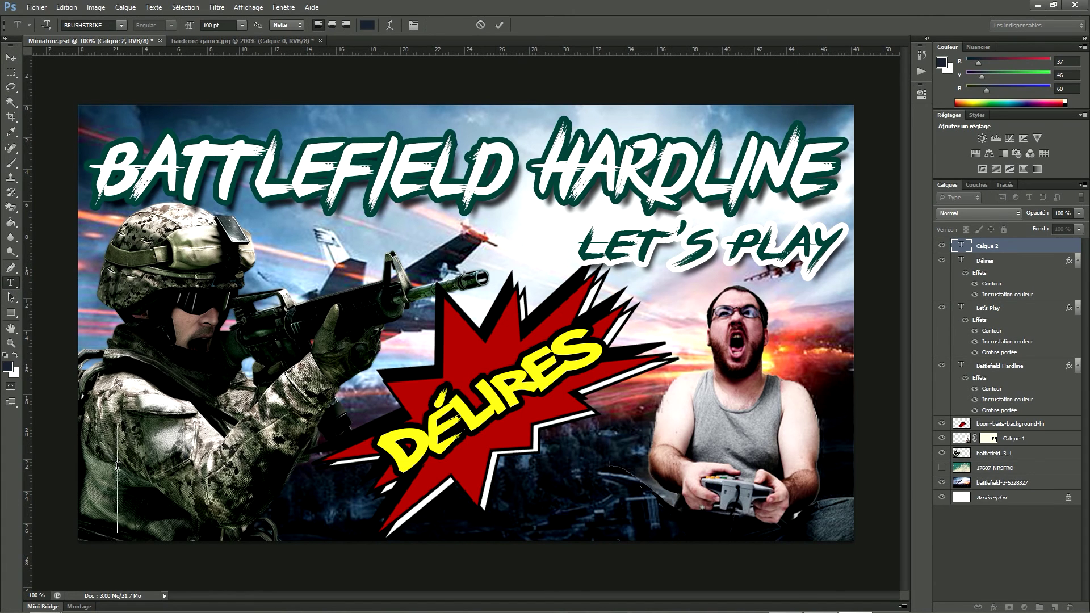
{"action": "type", "text": "#"}
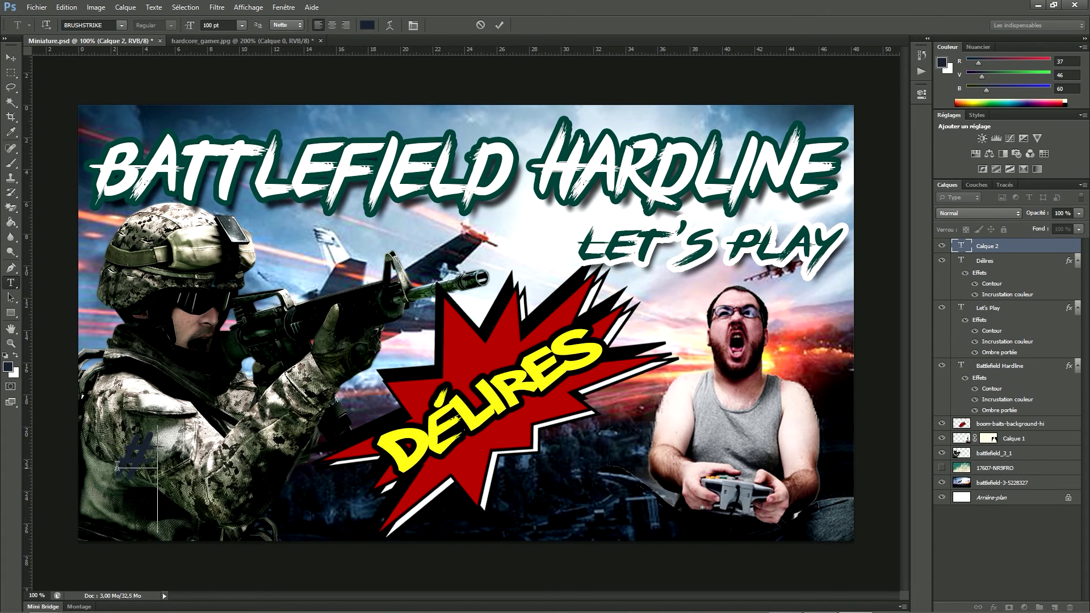
{"action": "type", "text": "01"}
{"action": "key", "text": "BackSpace"}
{"action": "key", "text": "BackSpace"}
{"action": "key", "text": "BackSpace"}
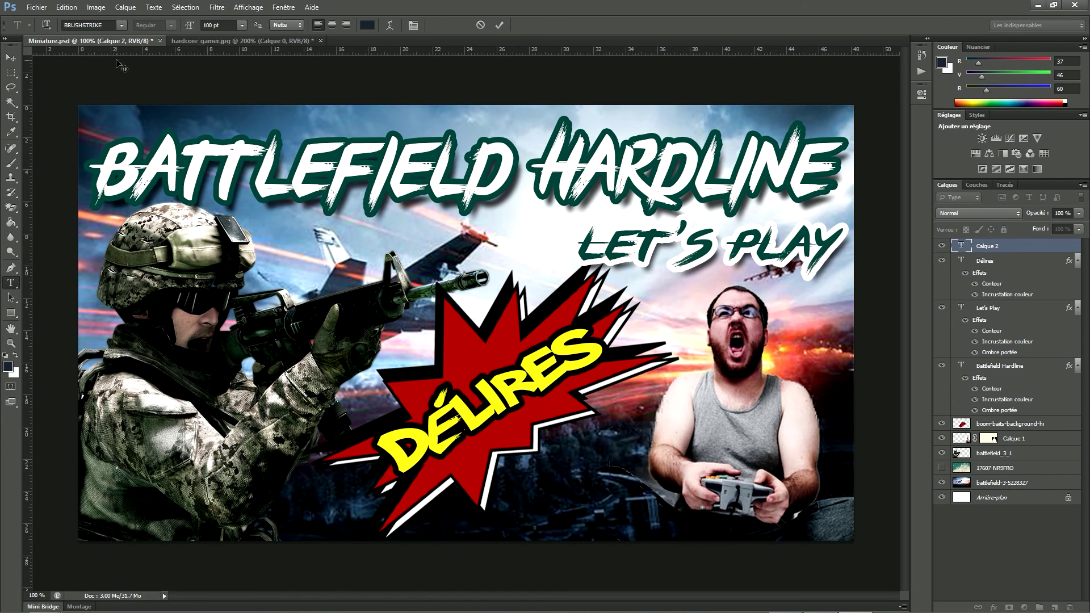
- Set the font to Poplar Std Black and enter the episode number "#10"
{"action": "left_click", "coordinate": [120, 25]}
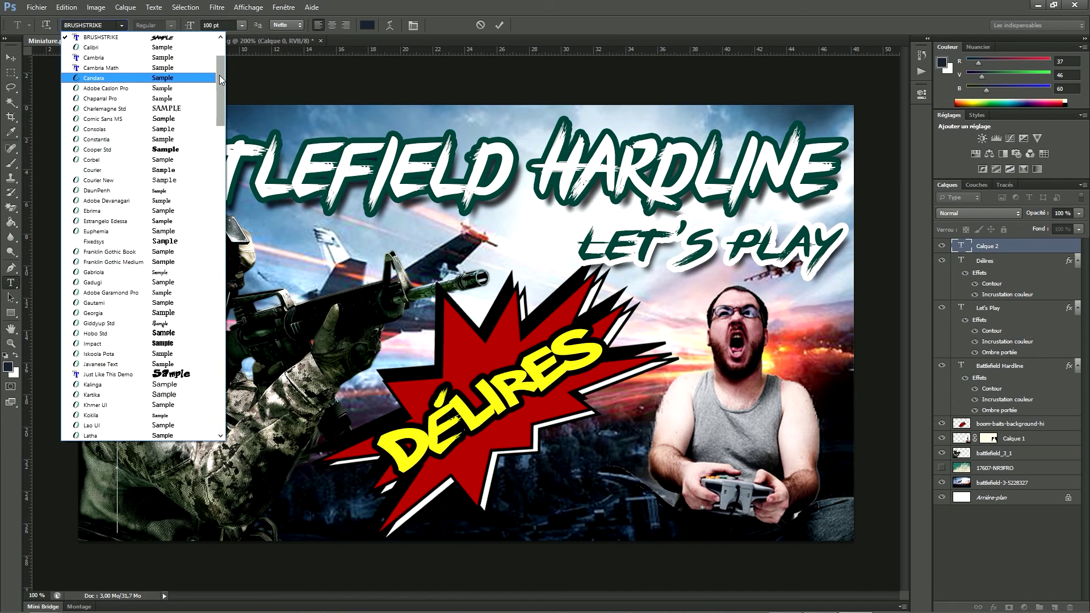
{"action": "left_click_drag", "start_coordinate": [220, 75], "coordinate": [220, 192]}
{"action": "left_click", "coordinate": [118, 190]}
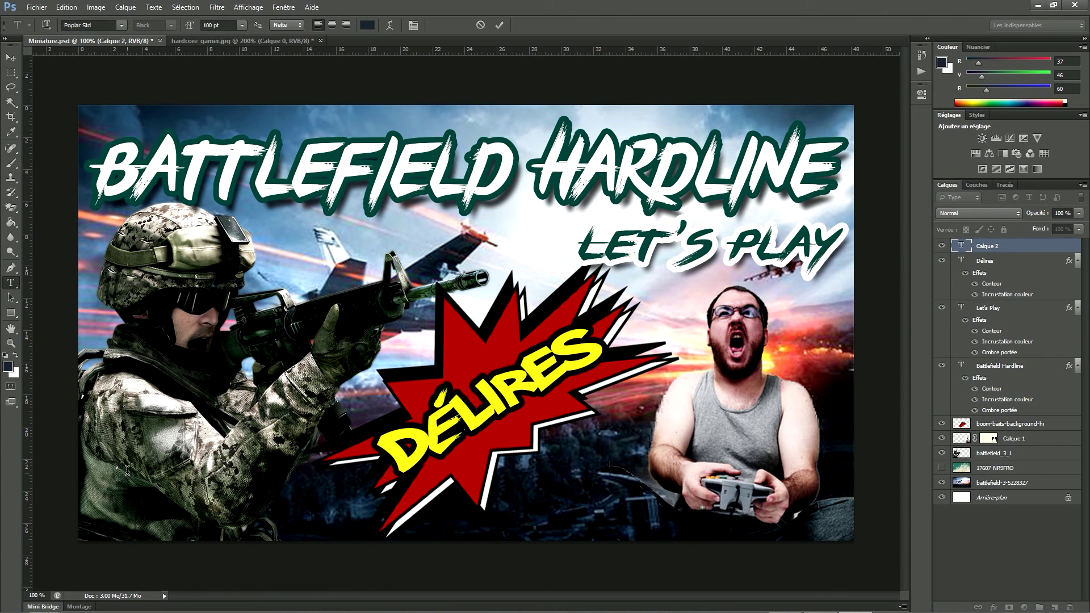
{"action": "type", "text": "#10"}
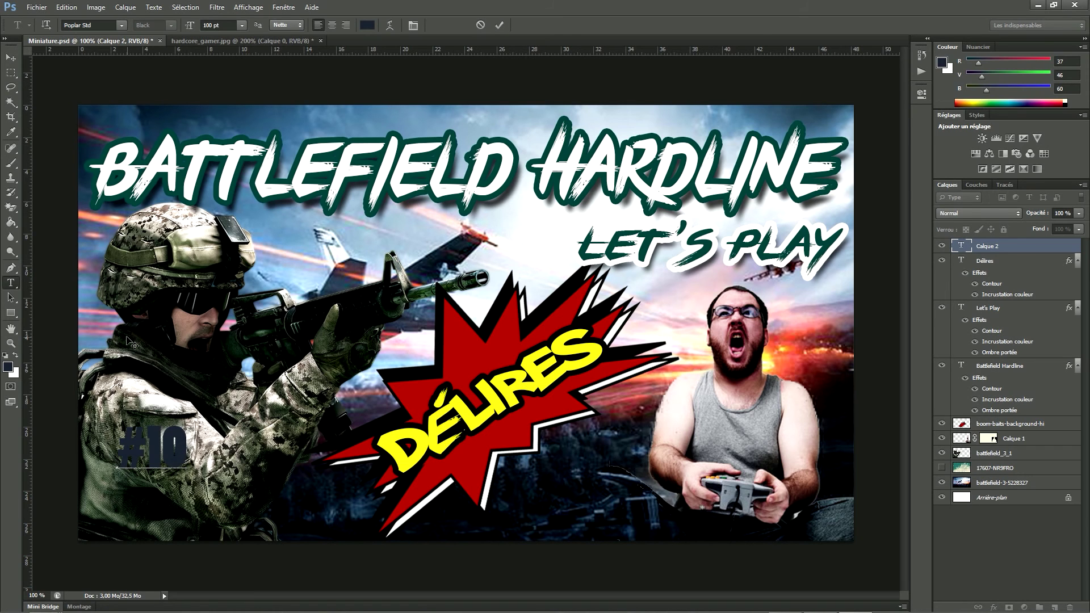
- Recolour the "#10" text with the burst's red (bf0000) and commit the text
{"action": "left_click_drag", "start_coordinate": [190, 454], "coordinate": [101, 523]}
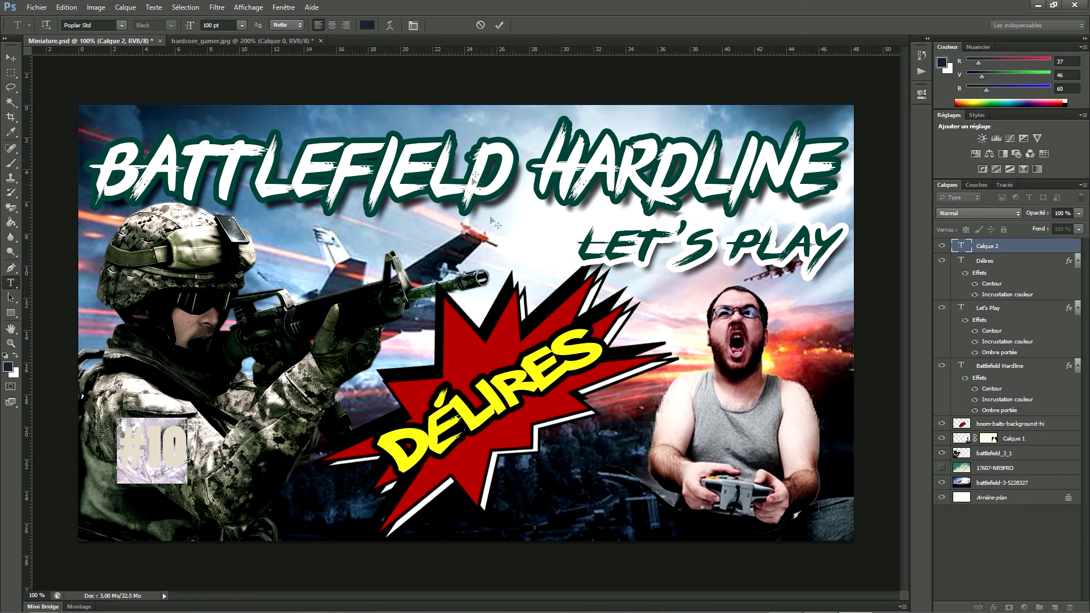
{"action": "left_click", "coordinate": [368, 25]}
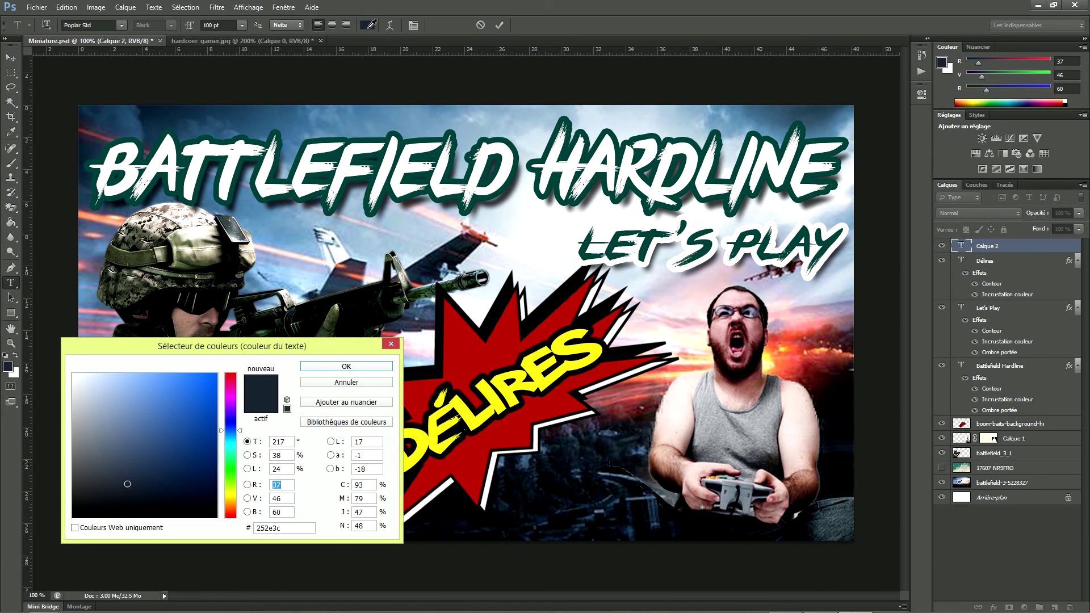
{"action": "left_click_drag", "start_coordinate": [312, 350], "coordinate": [320, 133]}
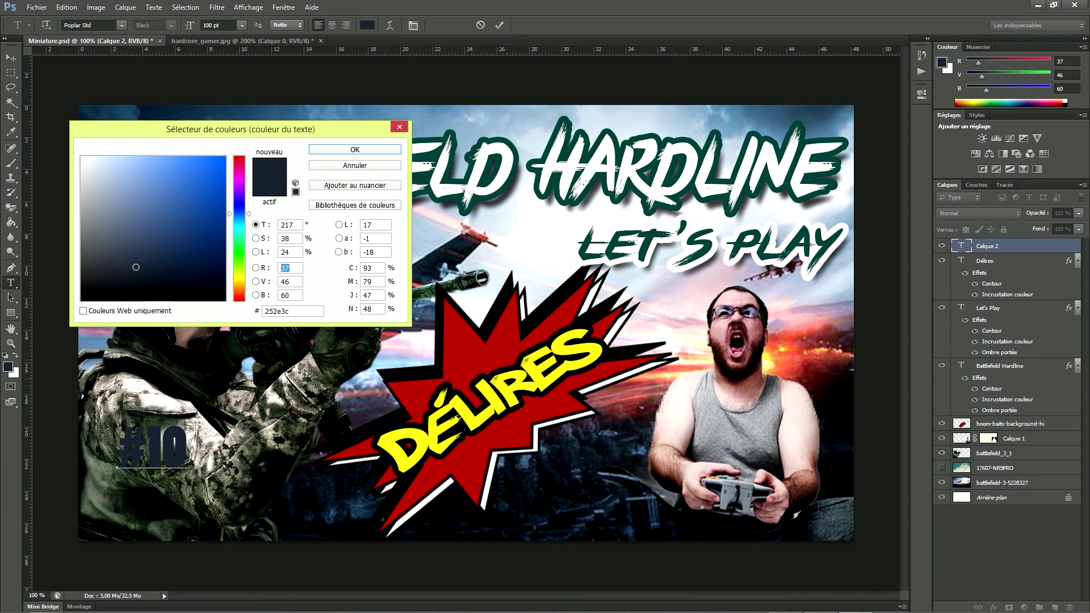
{"action": "left_click", "coordinate": [467, 355]}
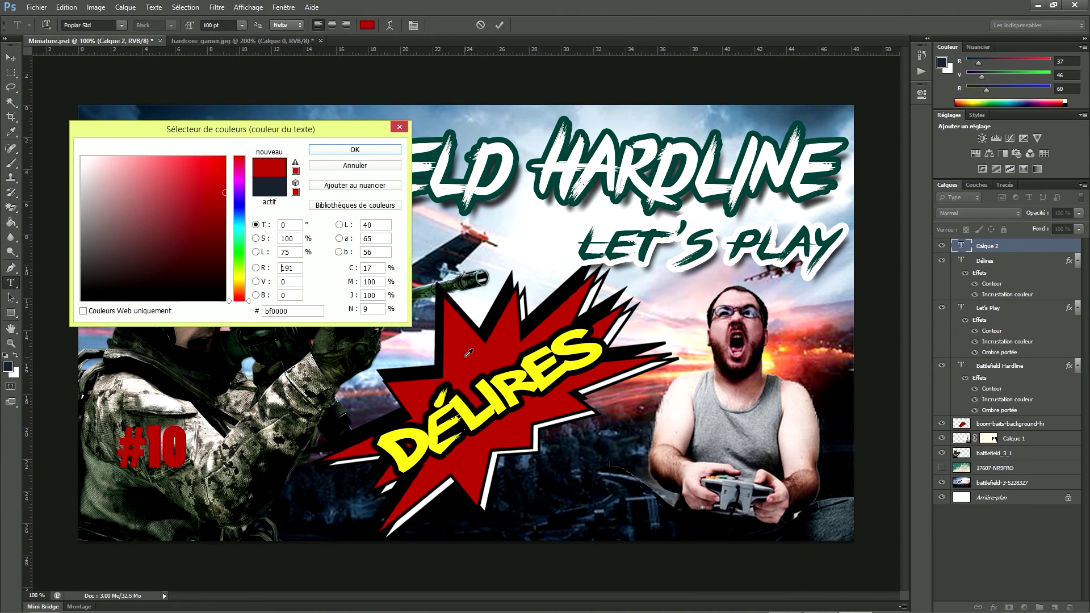
{"action": "left_click", "coordinate": [355, 150]}
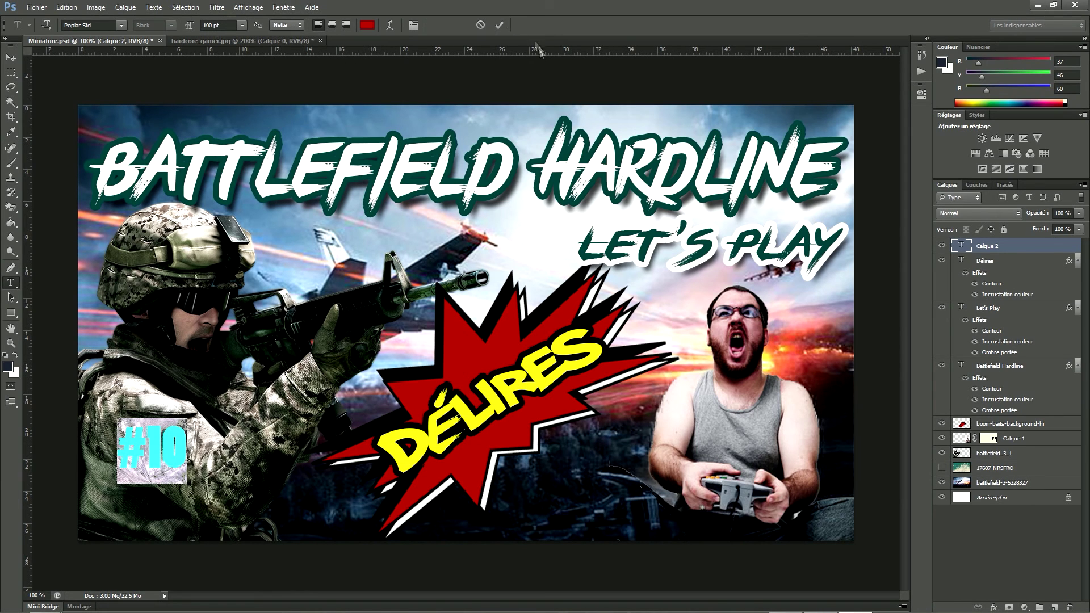
{"action": "left_click", "coordinate": [499, 25]}
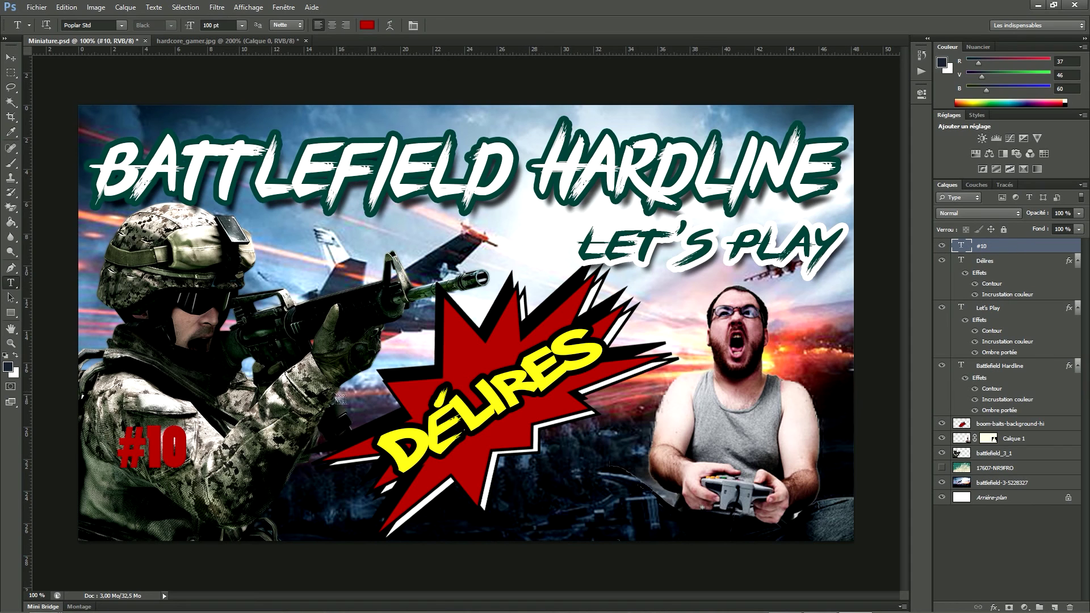
- Enlarge the "#10" text to about 174% width and 122% height and place it in the canvas's lower-left corner
{"action": "key", "text": "ctrl+t"}
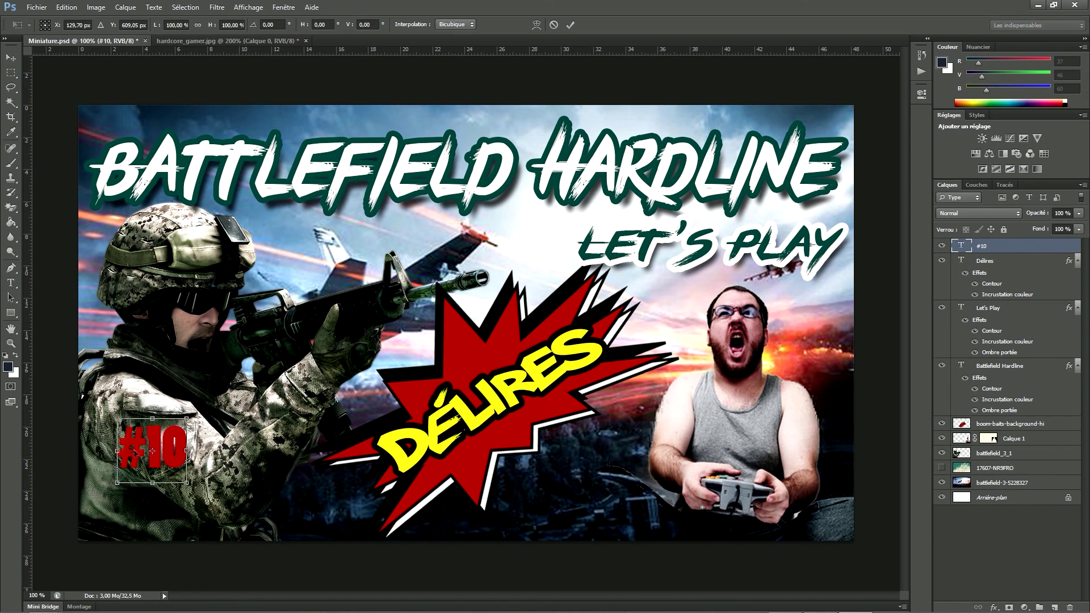
{"action": "left_click_drag", "start_coordinate": [165, 463], "coordinate": [211, 463]}
{"action": "left_click_drag", "start_coordinate": [175, 527], "coordinate": [170, 532]}
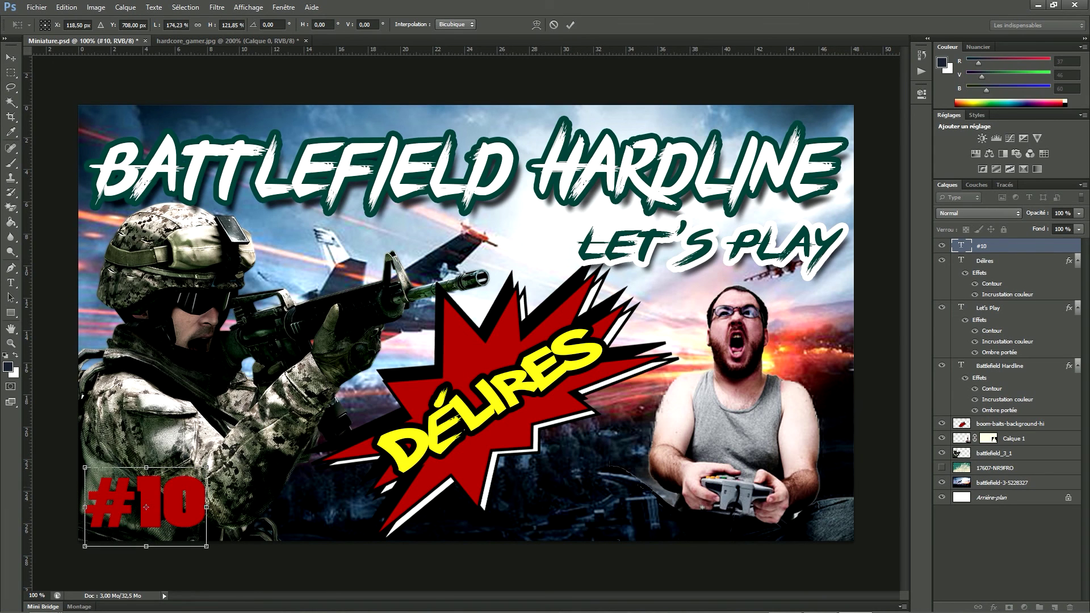
{"action": "left_click", "coordinate": [570, 24]}
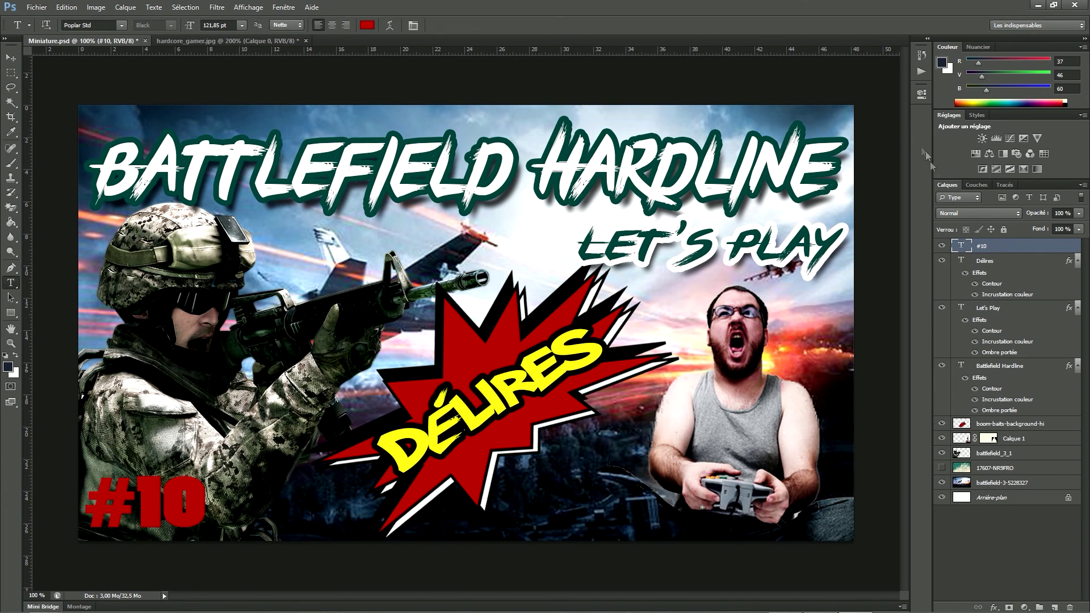
- Add a drop shadow to the "#10" layer with the default settings
{"action": "right_click", "coordinate": [1007, 252]}
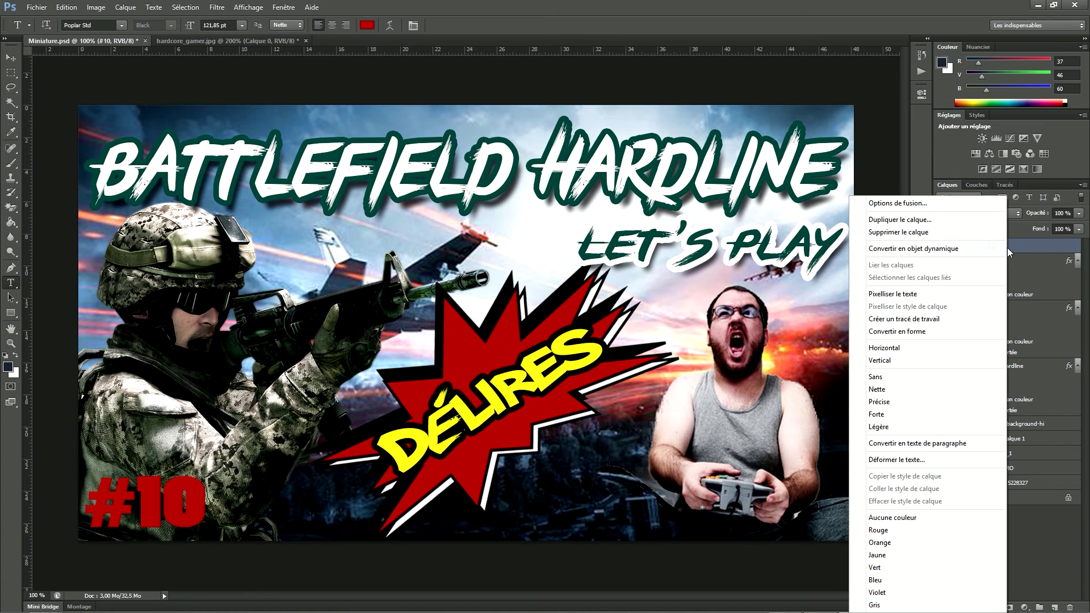
{"action": "left_click", "coordinate": [905, 203]}
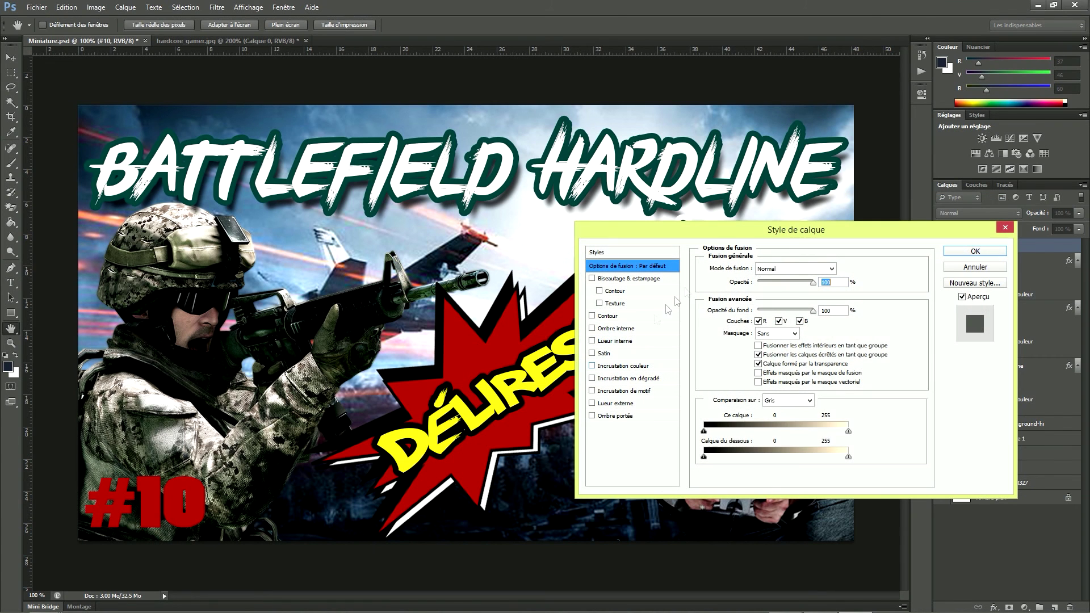
{"action": "left_click", "coordinate": [613, 417]}
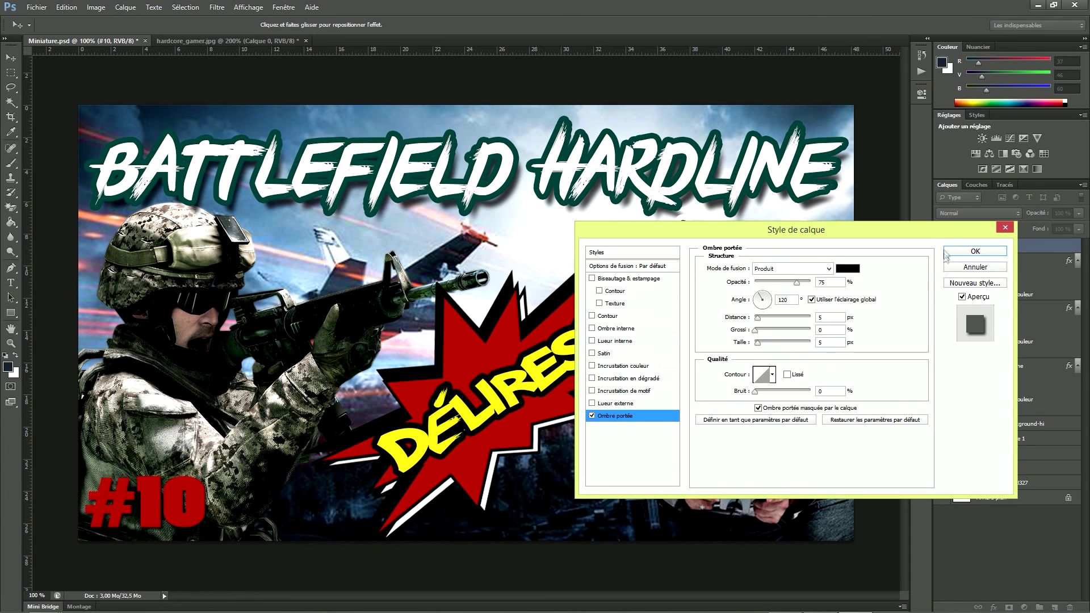
{"action": "left_click", "coordinate": [972, 253]}
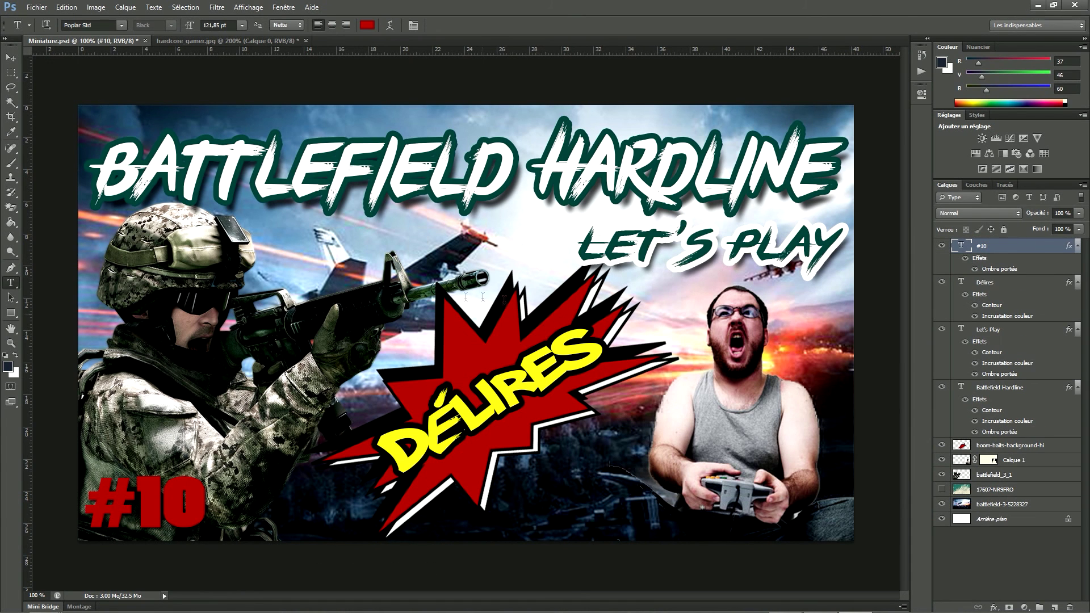
{"action": "left_click", "coordinate": [36, 6]}
{"action": "left_click", "coordinate": [90, 143]}
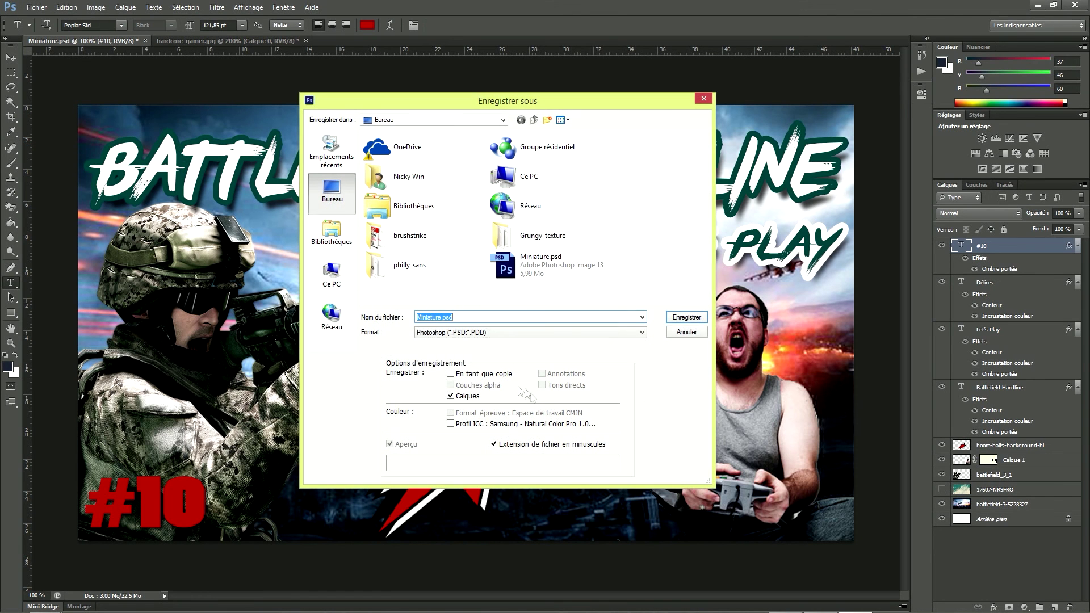
{"action": "left_click", "coordinate": [704, 98]}
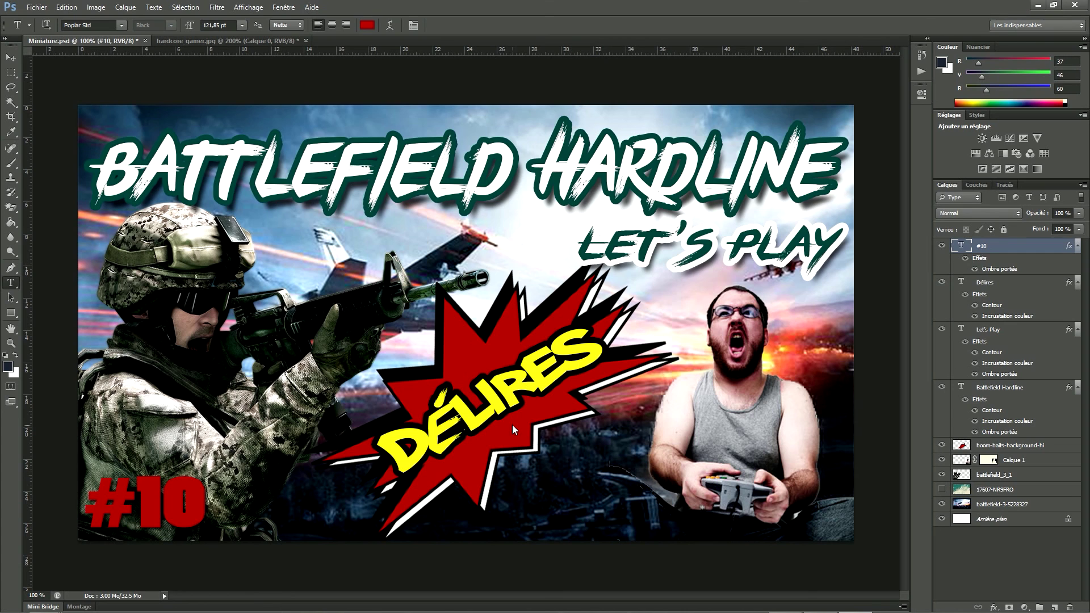
- Examine the Save for Web export options, including JPEG format, quality and the save dialog, and leave without exporting
{"action": "key", "text": "ctrl+alt+shift+s"}
{"action": "left_click_drag", "start_coordinate": [513, 84], "coordinate": [498, 104]}
{"action": "left_click", "coordinate": [638, 140]}
{"action": "left_click", "coordinate": [639, 142]}
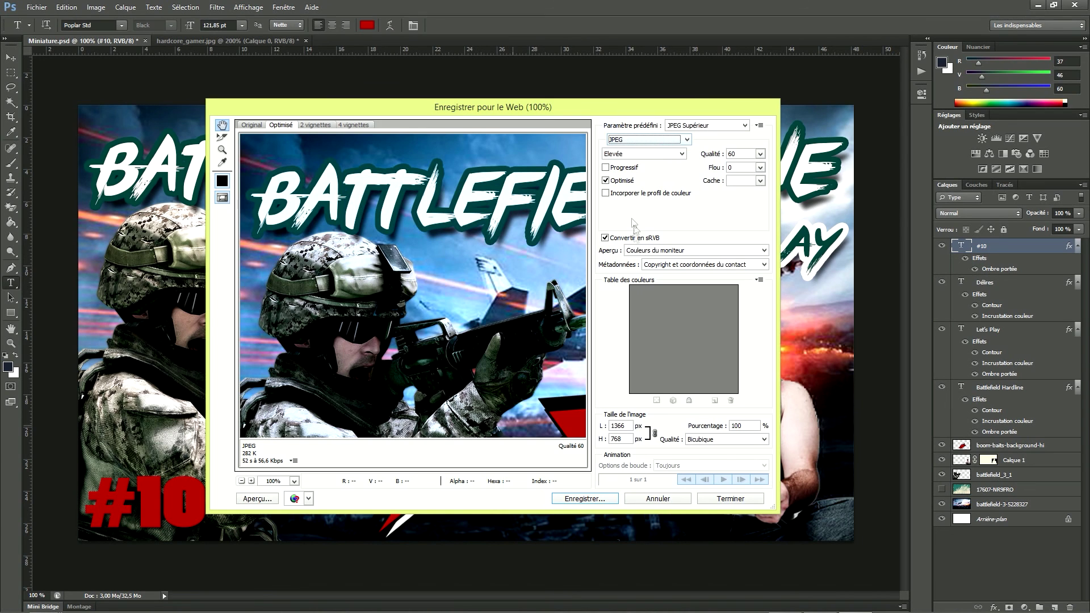
{"action": "left_click", "coordinate": [760, 154]}
{"action": "left_click", "coordinate": [760, 154]}
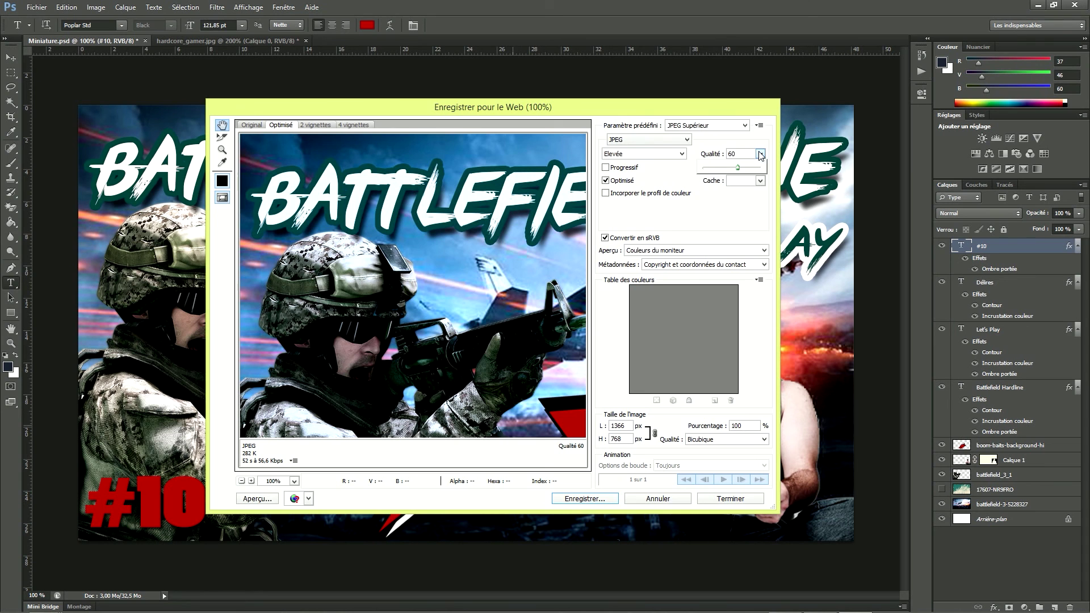
{"action": "left_click", "coordinate": [576, 499]}
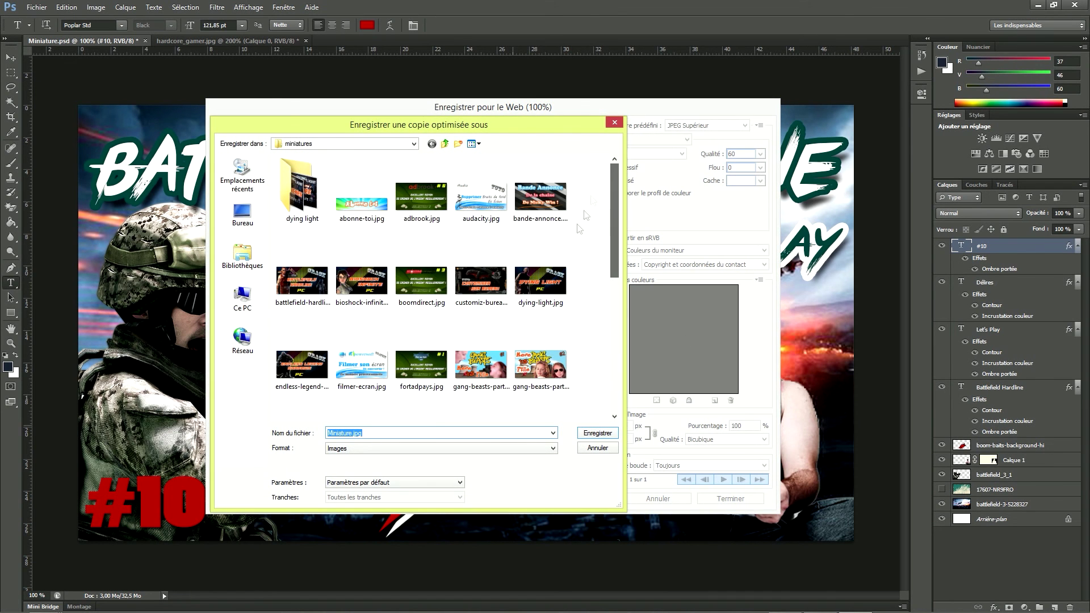
{"action": "left_click", "coordinate": [615, 122]}
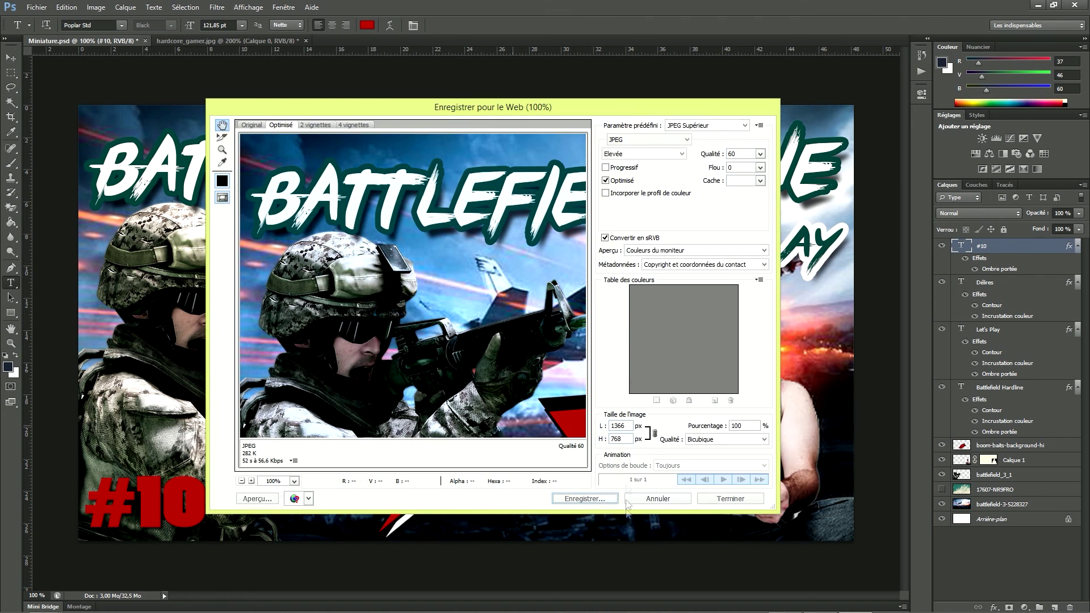
{"action": "left_click", "coordinate": [658, 499]}
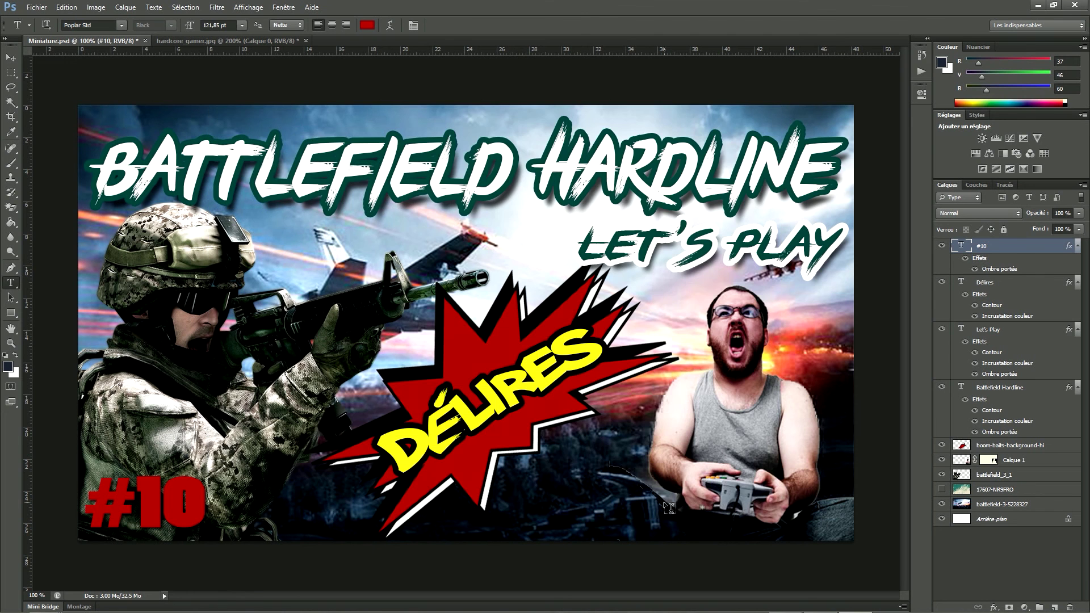